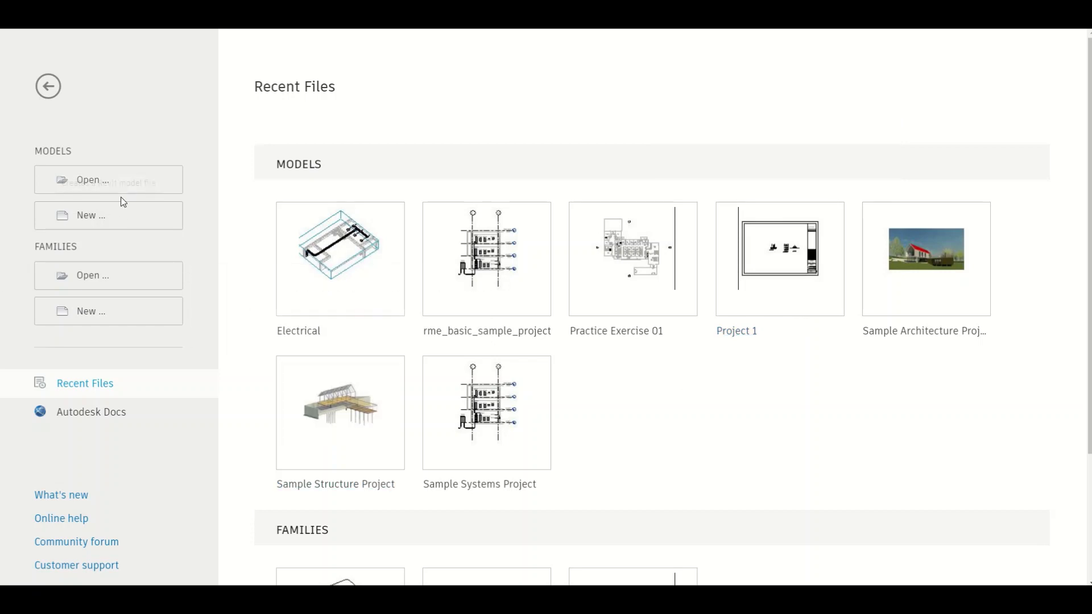
- Create a new project based on the Plumbing Template
{"action": "left_click", "coordinate": [522, 276]}
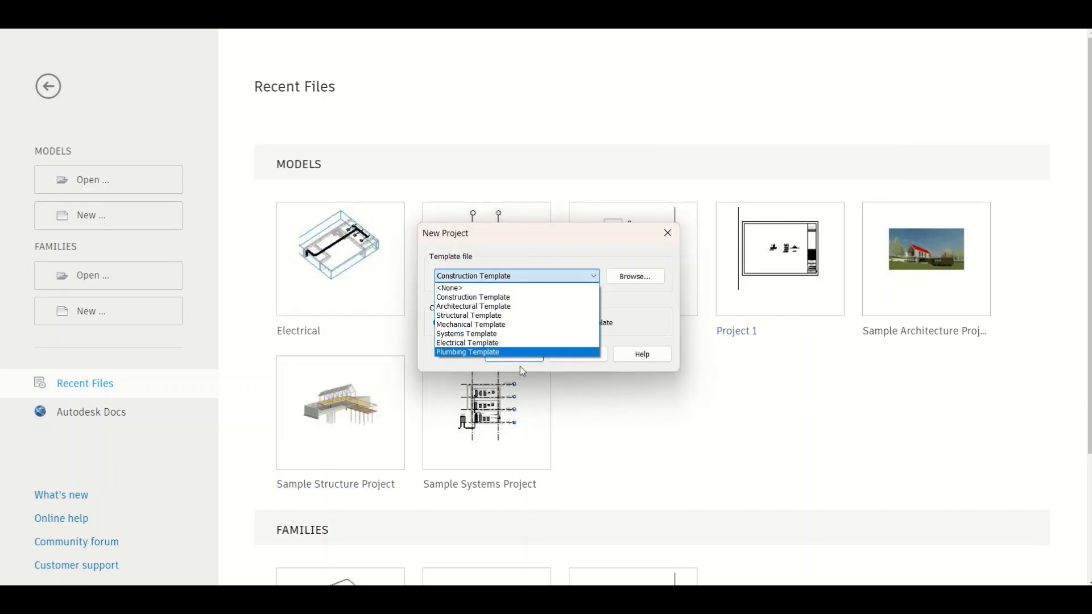
{"action": "left_click", "coordinate": [473, 351]}
{"action": "left_click", "coordinate": [511, 355]}
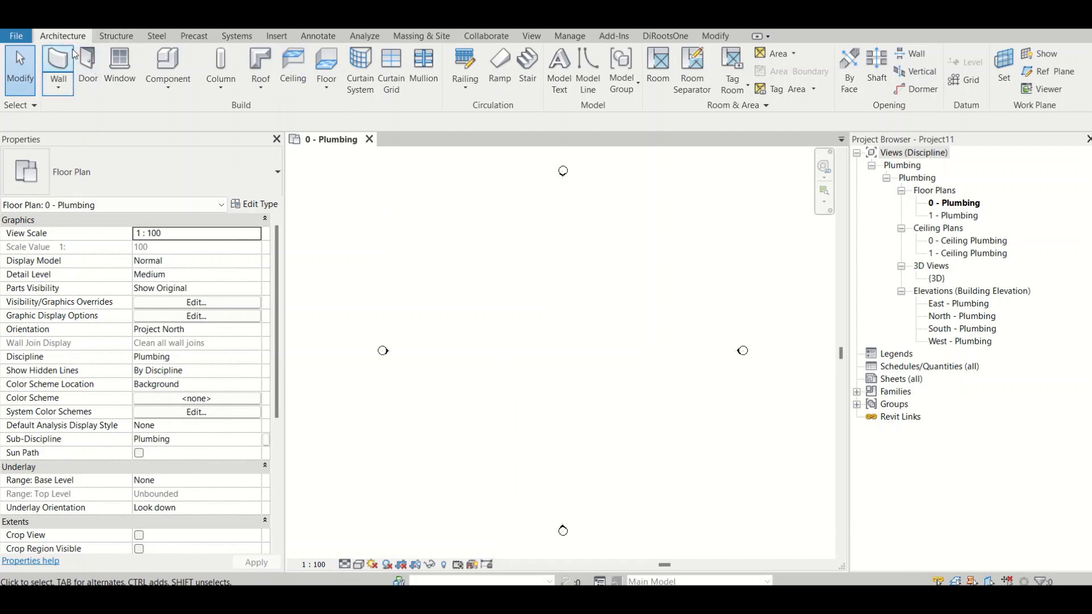
- Draw a rectangle of Generic - 200mm walls about 24000 by 31000 mm between the four elevation markers
{"action": "left_click", "coordinate": [58, 62]}
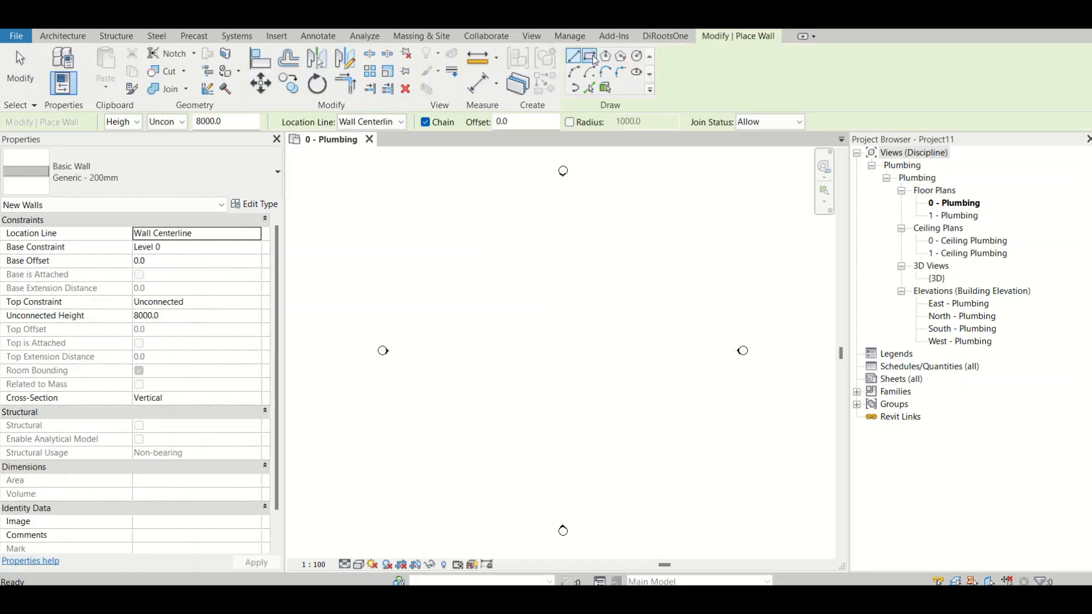
{"action": "left_click", "coordinate": [589, 56]}
{"action": "left_click", "coordinate": [481, 228]}
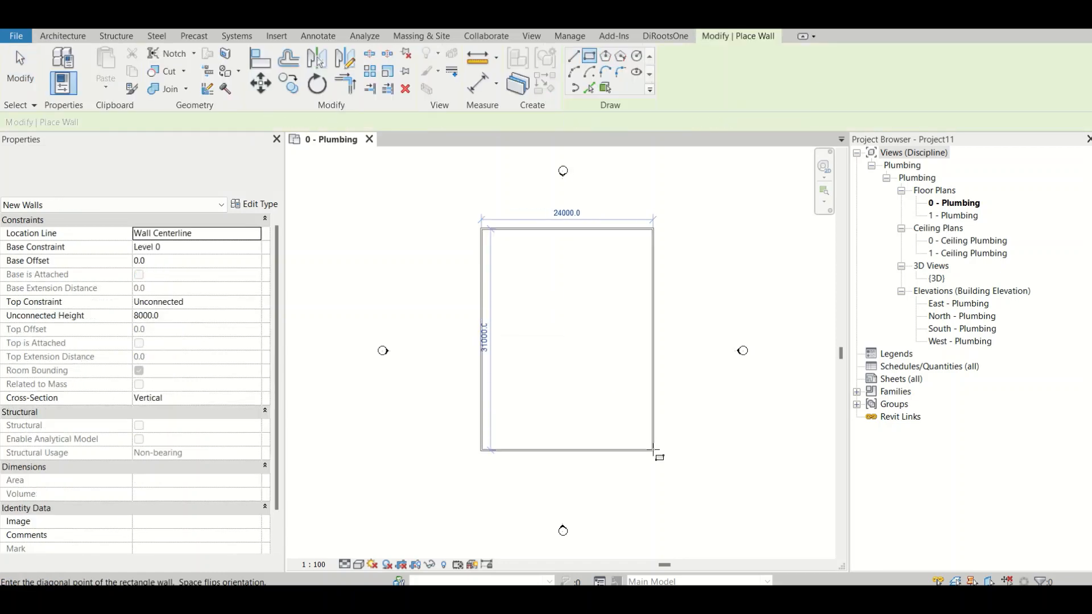
{"action": "left_click", "coordinate": [653, 450]}
{"action": "scroll", "coordinate": [631, 269], "scroll_direction": "up", "scroll_amount": 2}
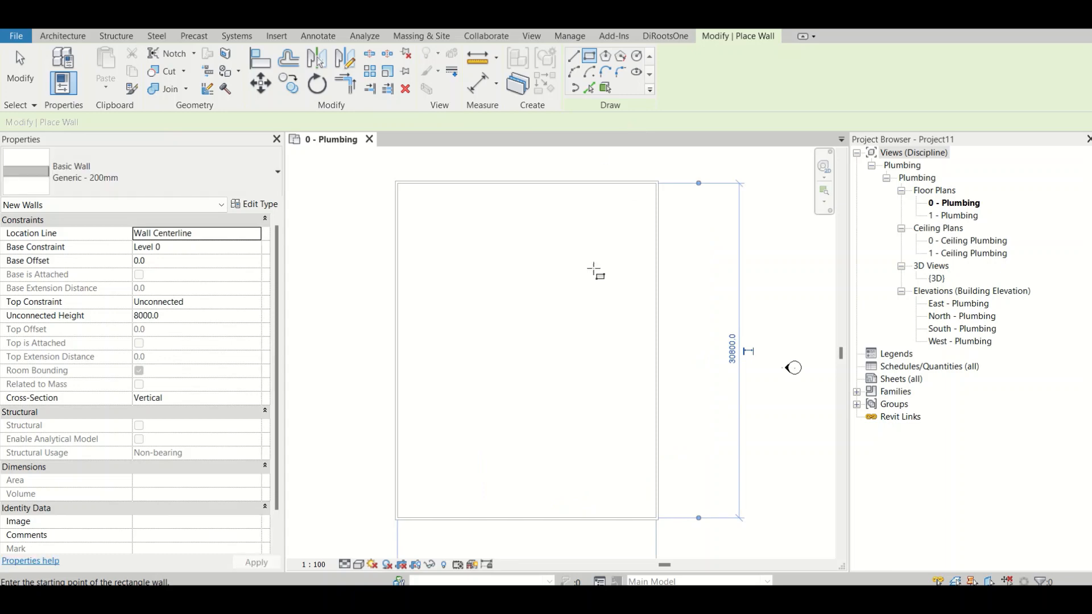
{"action": "key", "text": "Escape"}
{"action": "key", "text": "Escape"}
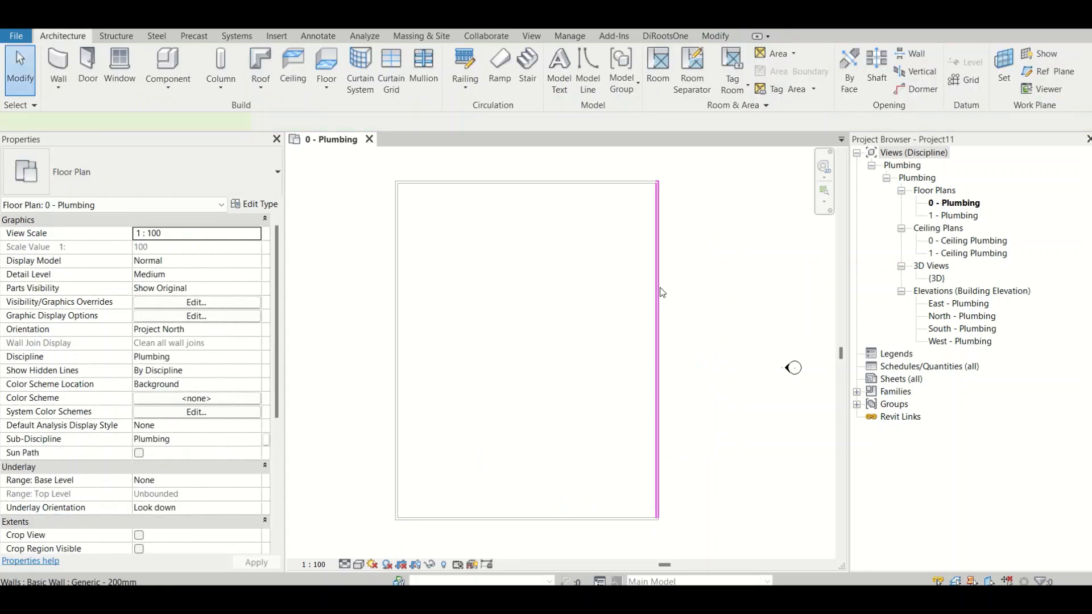
- Copy the east wall 750 mm towards the inside of the building
{"action": "left_click", "coordinate": [660, 292]}
{"action": "key", "text": "c"}
{"action": "left_click", "coordinate": [661, 293]}
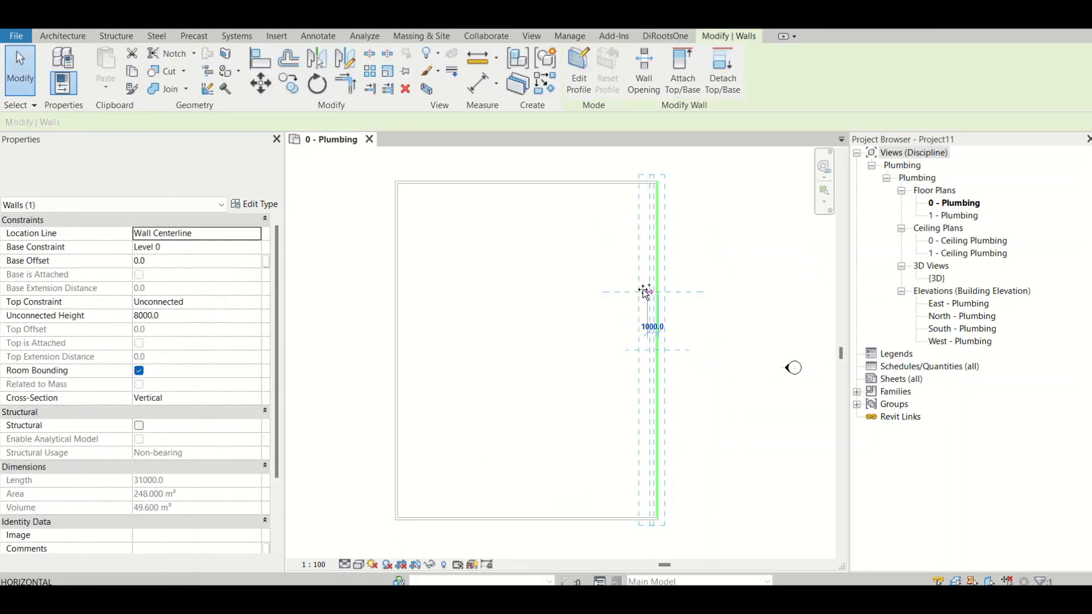
{"action": "type", "text": "750"}
{"action": "key", "text": "Return"}
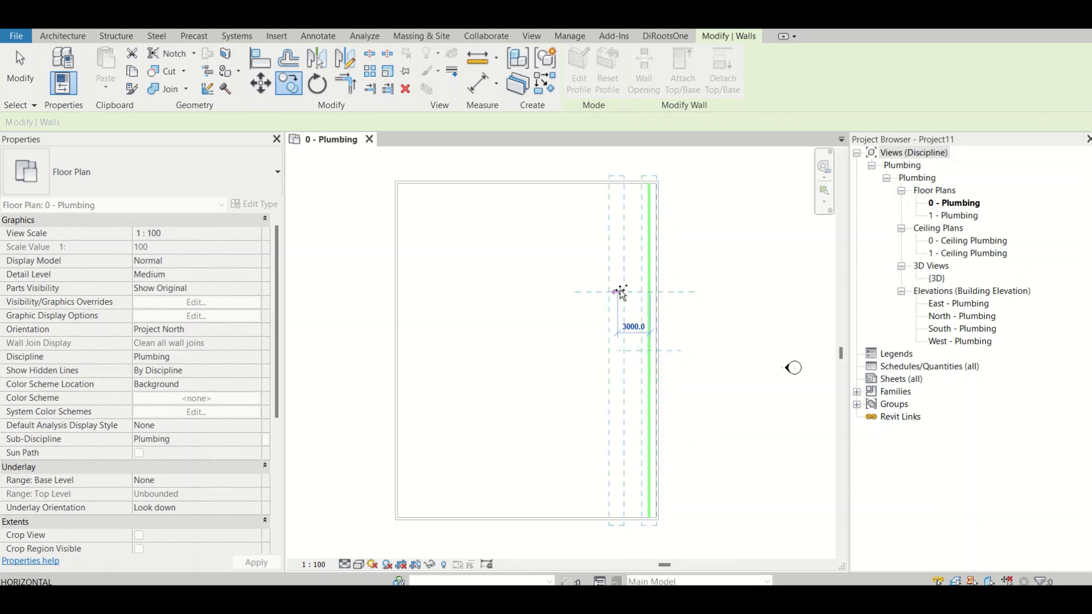
{"action": "key", "text": "Escape"}
{"action": "key", "text": "Escape"}
- Copy the north wall 750 mm towards the inside of the building
{"action": "left_click", "coordinate": [577, 187]}
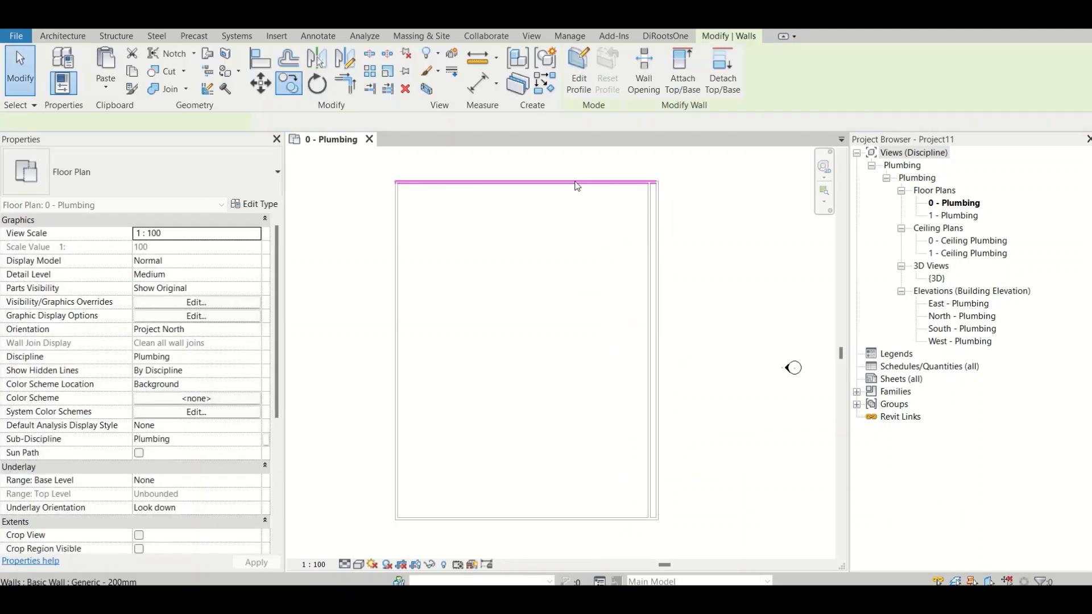
{"action": "key", "text": "c"}
{"action": "key", "text": "c"}
{"action": "left_click", "coordinate": [580, 185]}
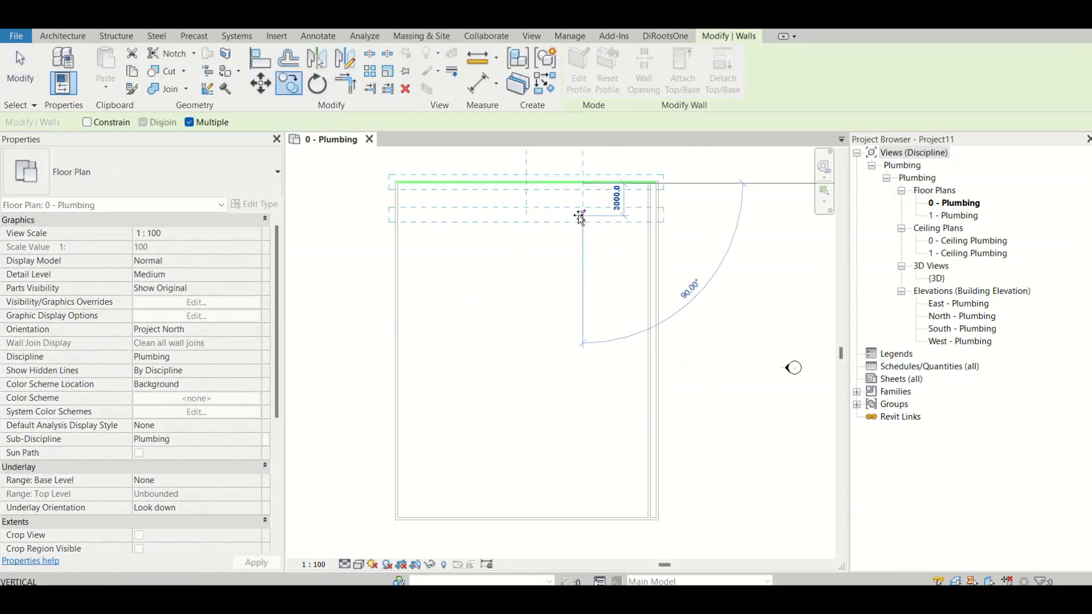
{"action": "type", "text": "750"}
{"action": "key", "text": "Return"}
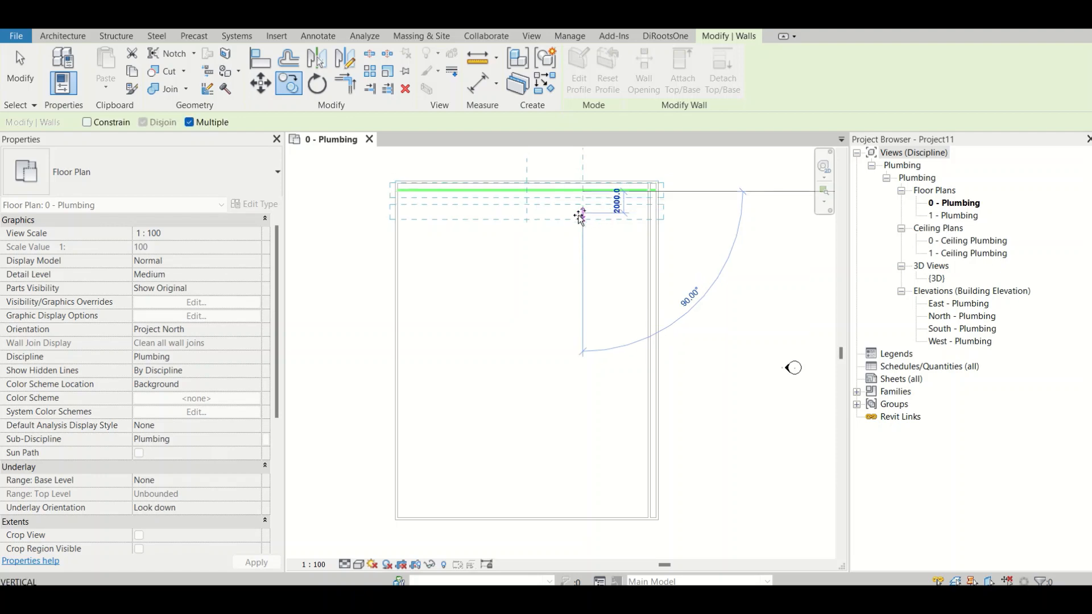
{"action": "key", "text": "Escape"}
{"action": "key", "text": "Escape"}
- Trim the two copied inner walls to form a corner at their north-east intersection
{"action": "key", "text": "t"}
{"action": "key", "text": "r"}
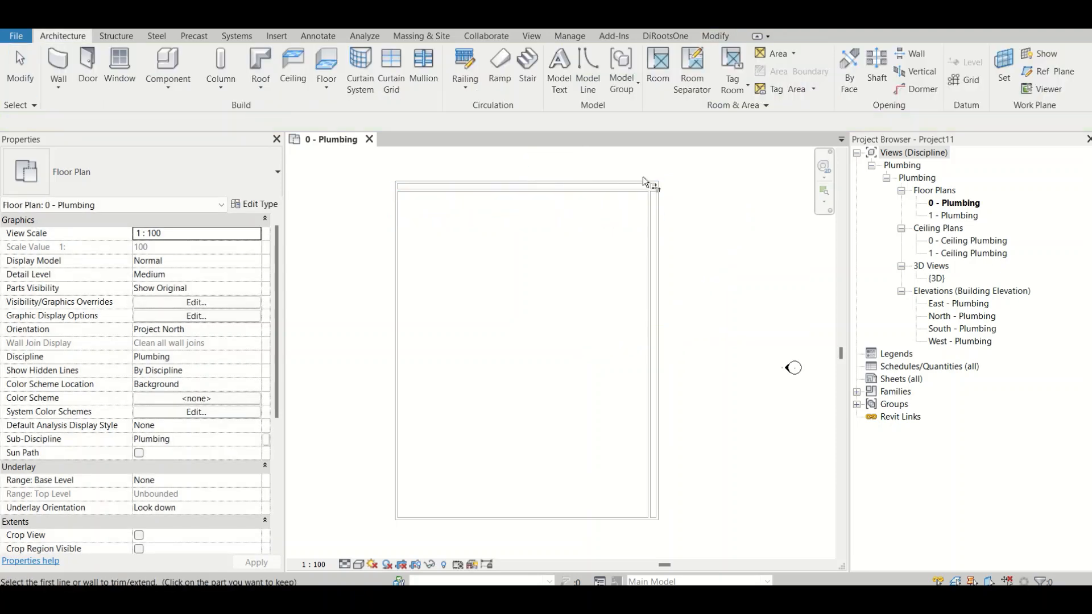
{"action": "left_click", "coordinate": [644, 190]}
{"action": "left_click", "coordinate": [650, 206]}
{"action": "key", "text": "Escape"}
{"action": "scroll", "coordinate": [642, 352], "scroll_direction": "down", "scroll_amount": 2}
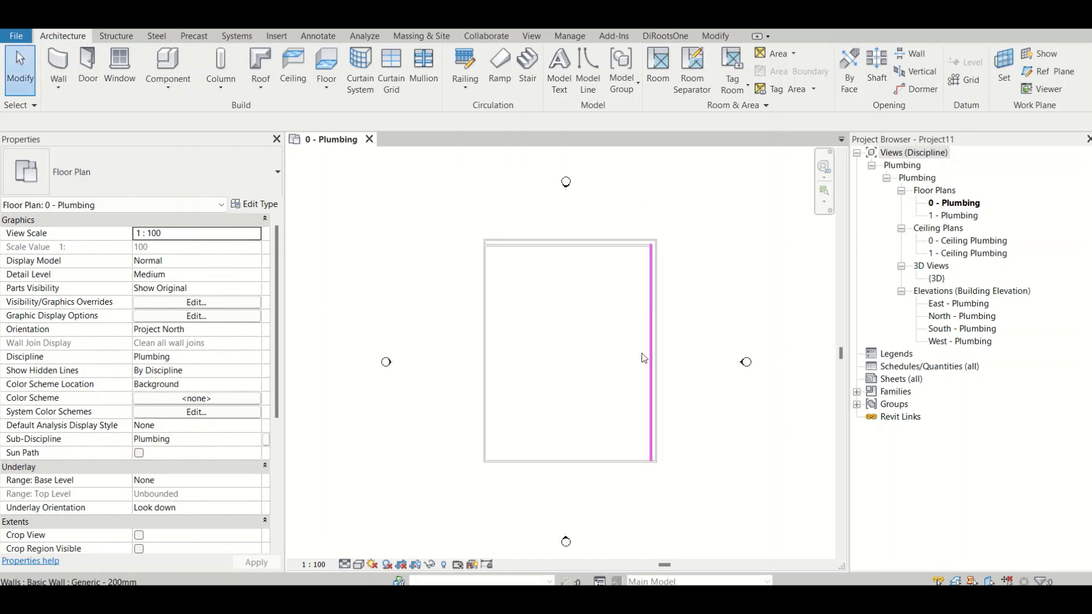
{"action": "middle_click_drag", "start_coordinate": [533, 391], "coordinate": [586, 322]}
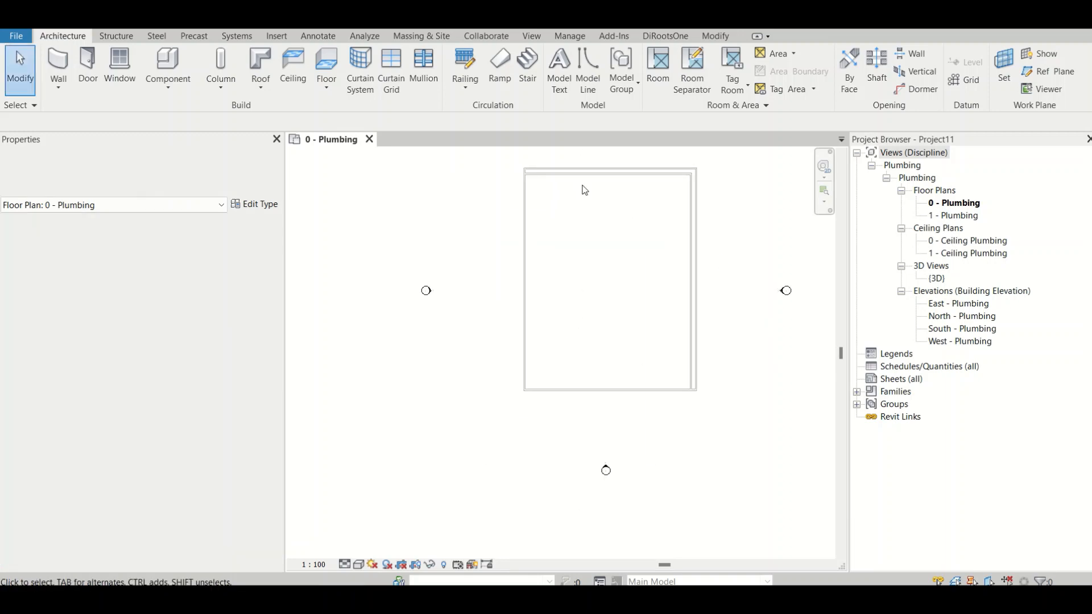
{"action": "middle_click_drag", "start_coordinate": [597, 239], "coordinate": [538, 314]}
{"action": "middle_click_drag", "start_coordinate": [701, 220], "coordinate": [703, 141]}
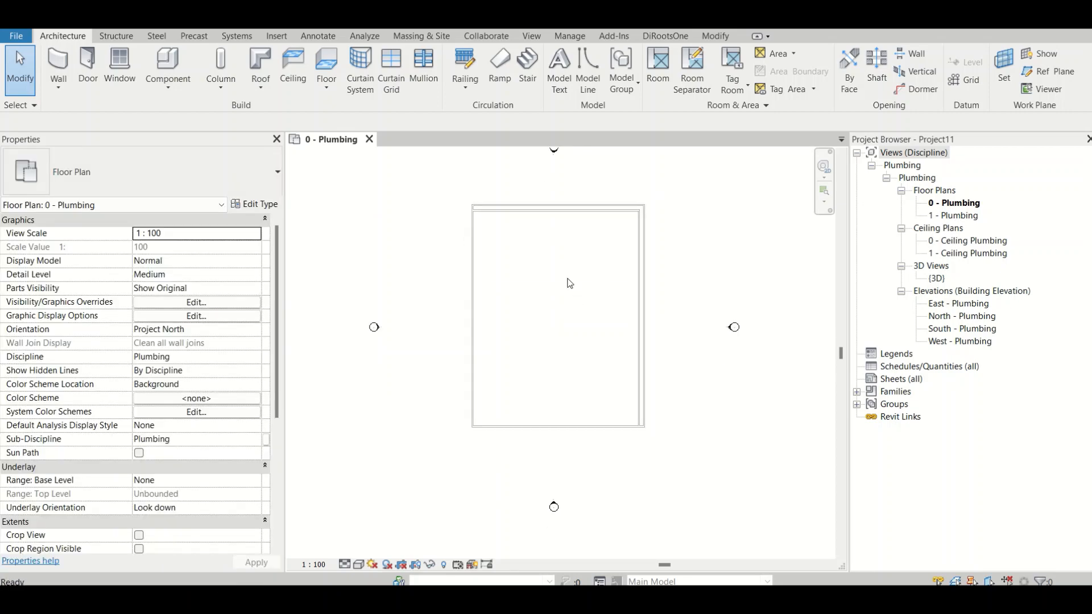
- Place a Sink - Island - Single, 455 mmx455 mm - Public, on the Level 0 work plane in the room's inner north-west corner
{"action": "key", "text": "p"}
{"action": "key", "text": "x"}
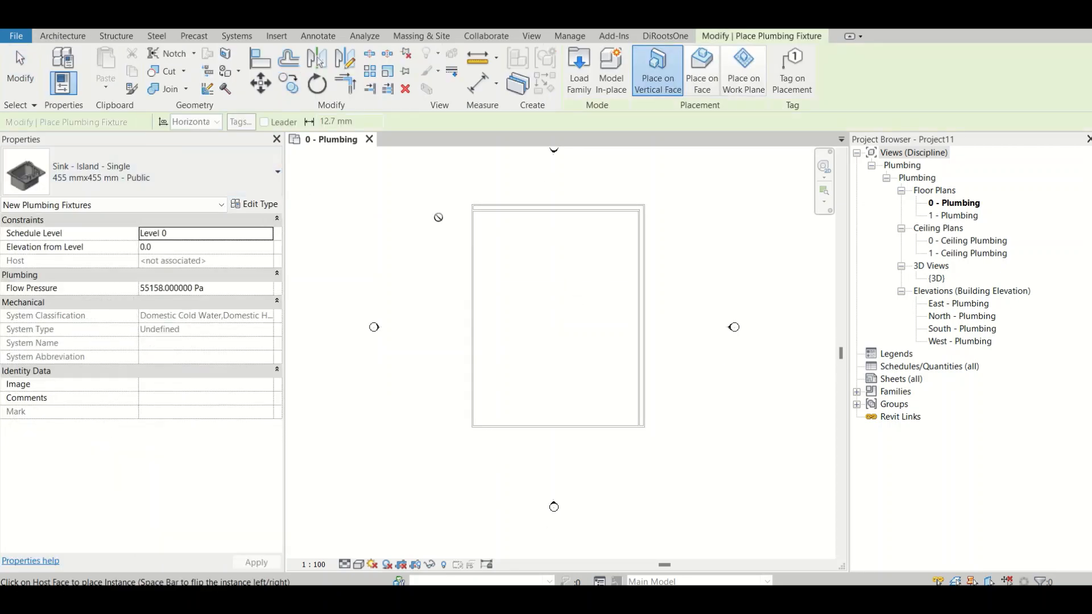
{"action": "scroll", "coordinate": [594, 193], "scroll_direction": "up", "scroll_amount": 1}
{"action": "scroll", "coordinate": [529, 216], "scroll_direction": "up", "scroll_amount": 5}
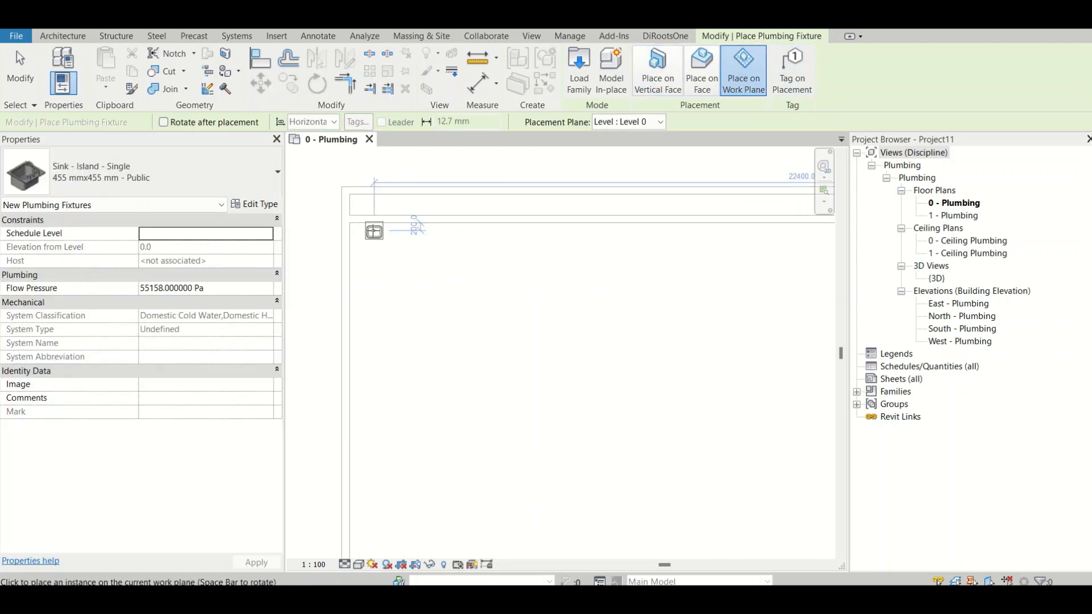
{"action": "scroll", "coordinate": [375, 236], "scroll_direction": "up", "scroll_amount": 2}
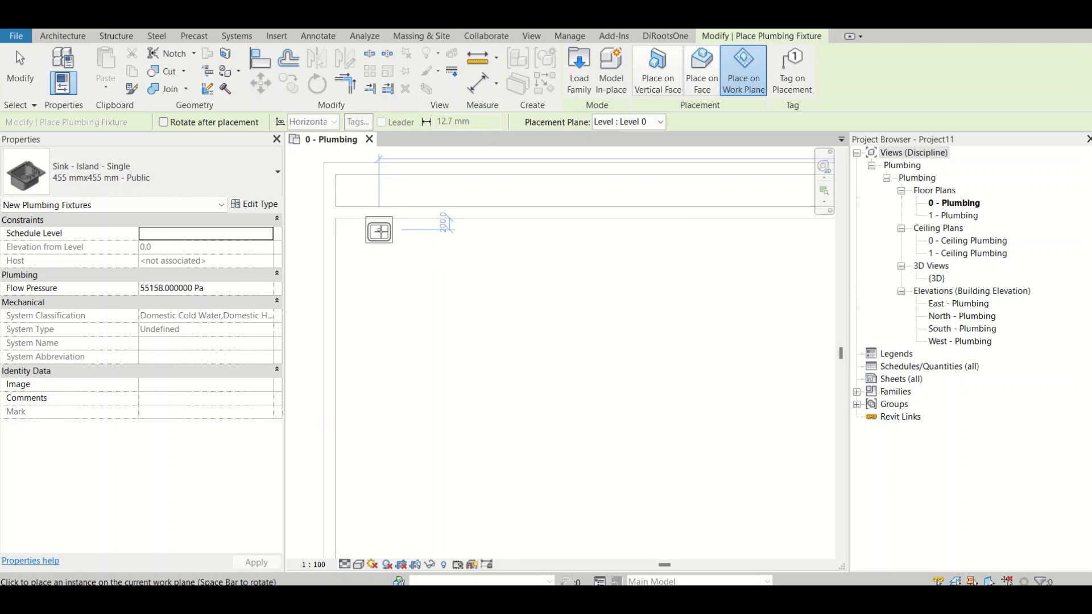
{"action": "scroll", "coordinate": [429, 258], "scroll_direction": "down", "scroll_amount": 1}
{"action": "key", "text": "Escape"}
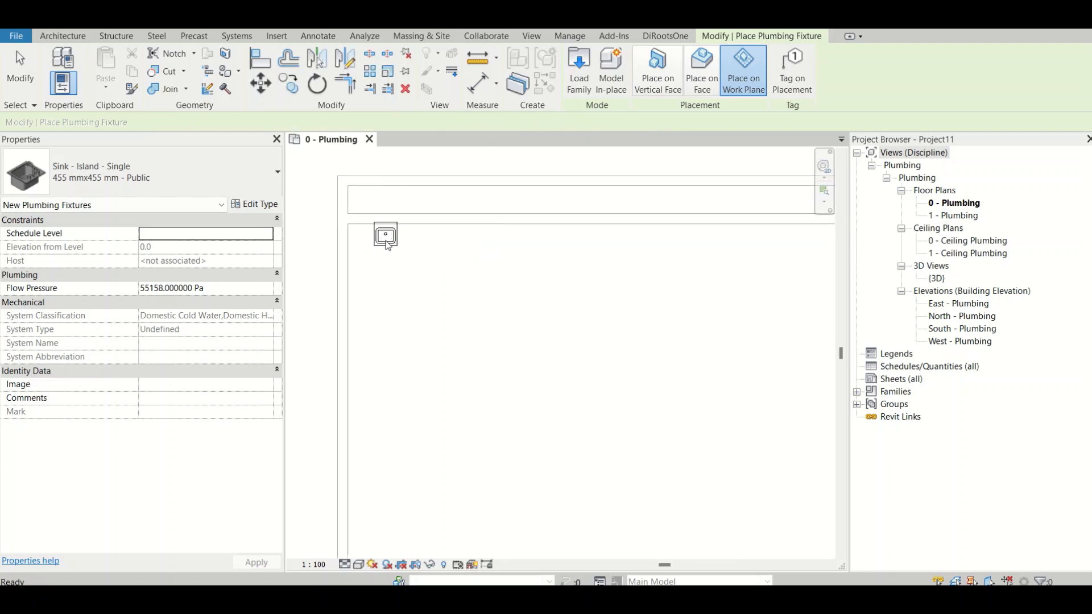
{"action": "left_click", "coordinate": [425, 263]}
{"action": "scroll", "coordinate": [421, 267], "scroll_direction": "down", "scroll_amount": 2}
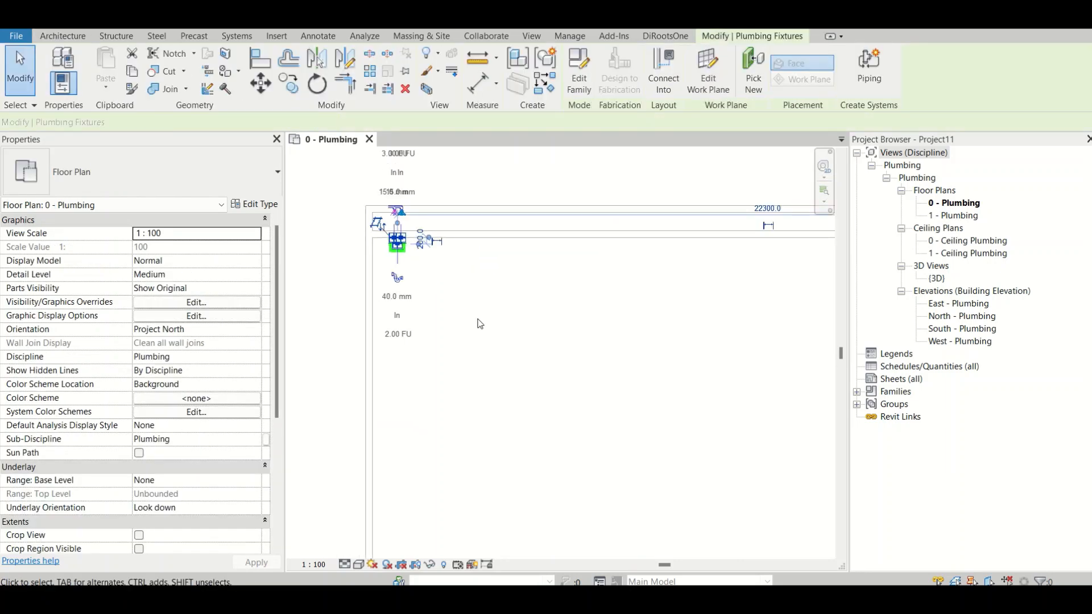
{"action": "middle_click_drag", "start_coordinate": [490, 324], "coordinate": [446, 255]}
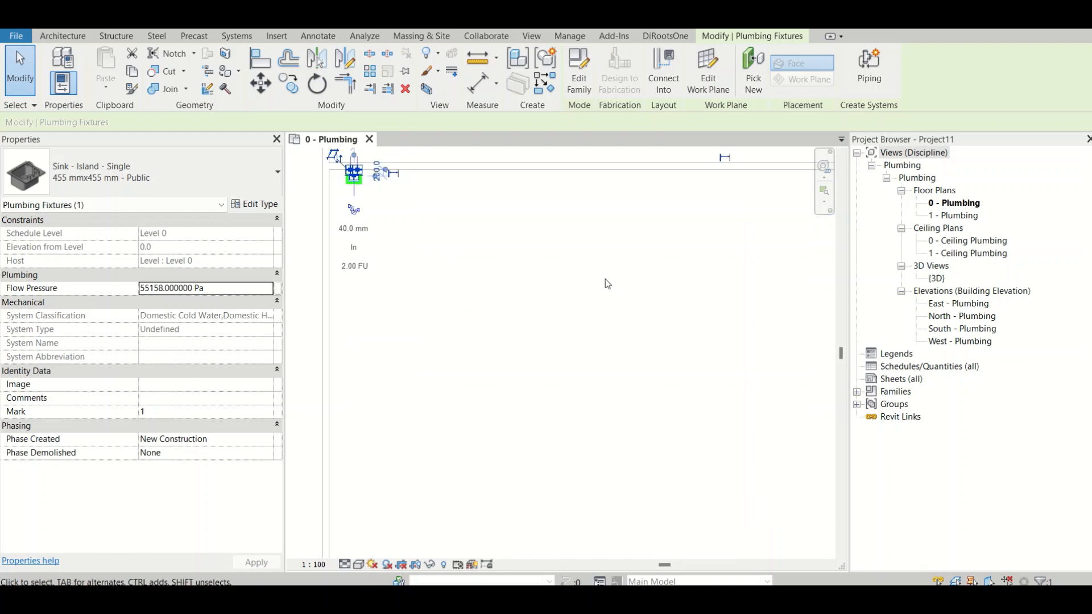
{"action": "scroll", "coordinate": [608, 284], "scroll_direction": "down", "scroll_amount": 1}
{"action": "key", "text": "Escape"}
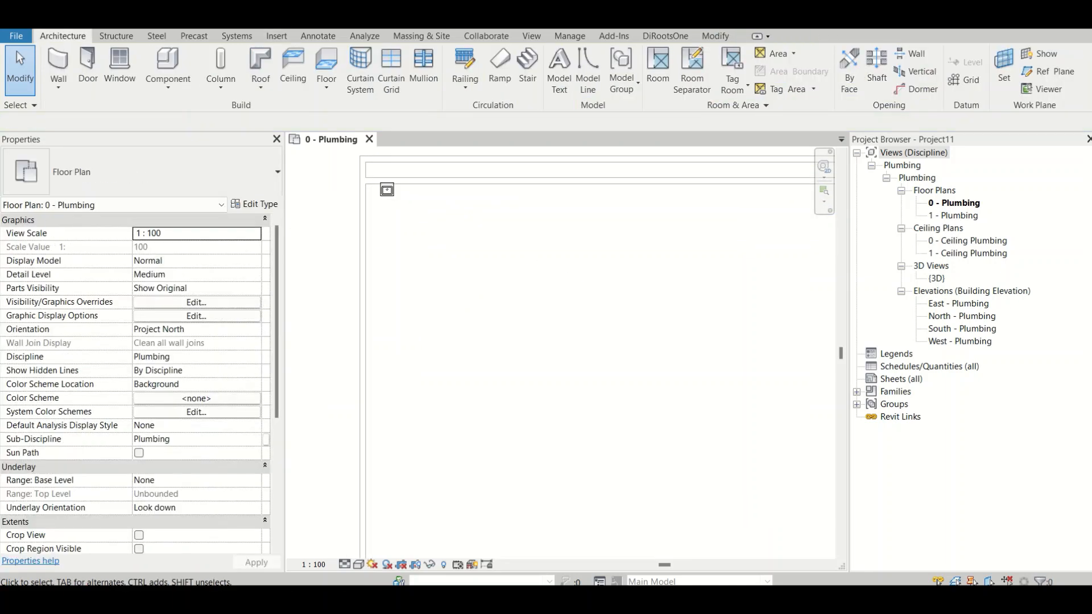
- Create an east-west building section just south of the sink, looking north, and shorten its depth to about 1927 mm
{"action": "left_click", "coordinate": [288, 32]}
{"action": "left_click", "coordinate": [347, 203]}
{"action": "middle_click_drag", "start_coordinate": [682, 241], "coordinate": [629, 251]}
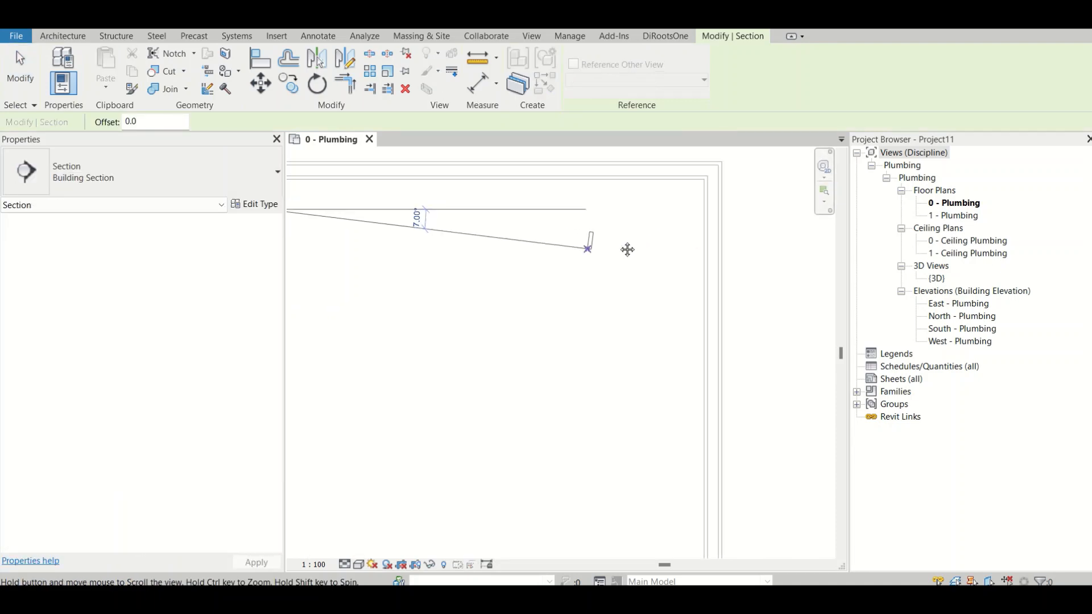
{"action": "left_click", "coordinate": [717, 217]}
{"action": "scroll", "coordinate": [717, 216], "scroll_direction": "down", "scroll_amount": 3}
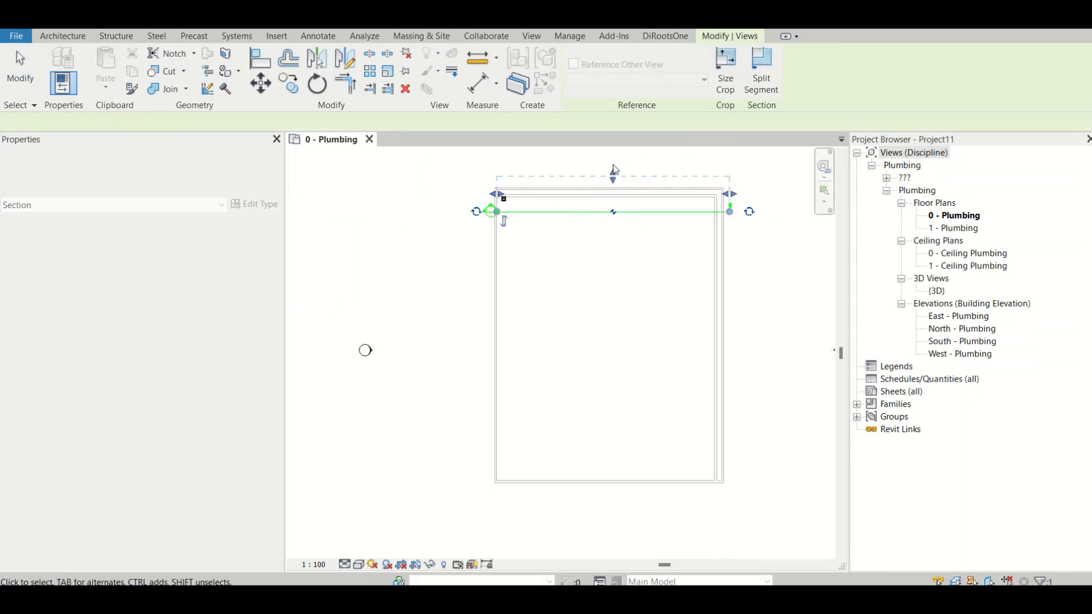
{"action": "left_click_drag", "start_coordinate": [615, 176], "coordinate": [614, 192]}
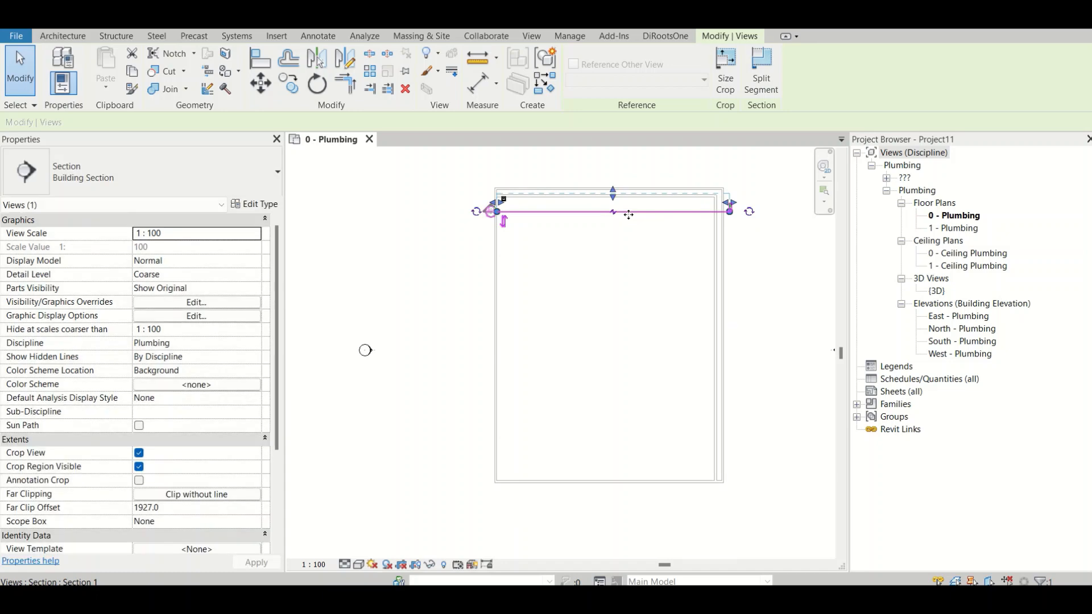
- Open the new section's view and move the sink up 900 mm with Constrain turned off
{"action": "right_click", "coordinate": [631, 217]}
{"action": "left_click", "coordinate": [720, 292]}
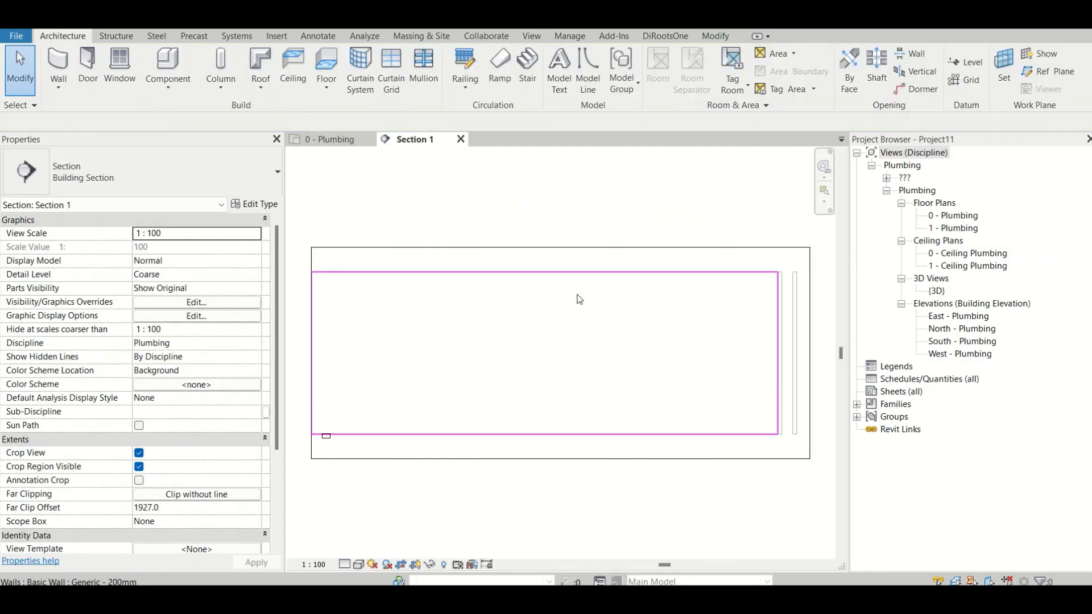
{"action": "scroll", "coordinate": [320, 438], "scroll_direction": "up", "scroll_amount": 5}
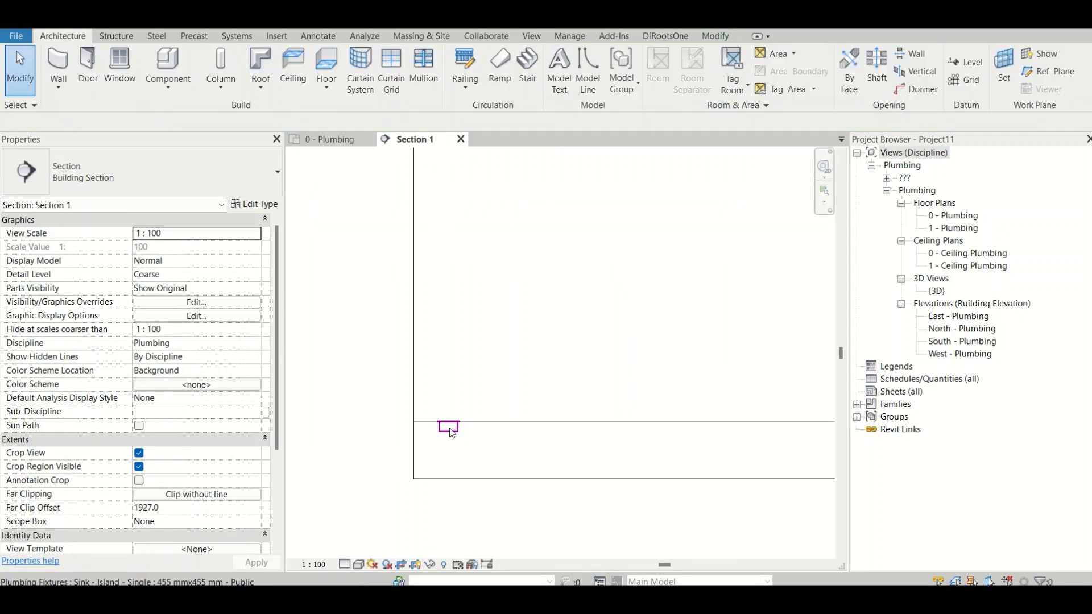
{"action": "left_click", "coordinate": [452, 431]}
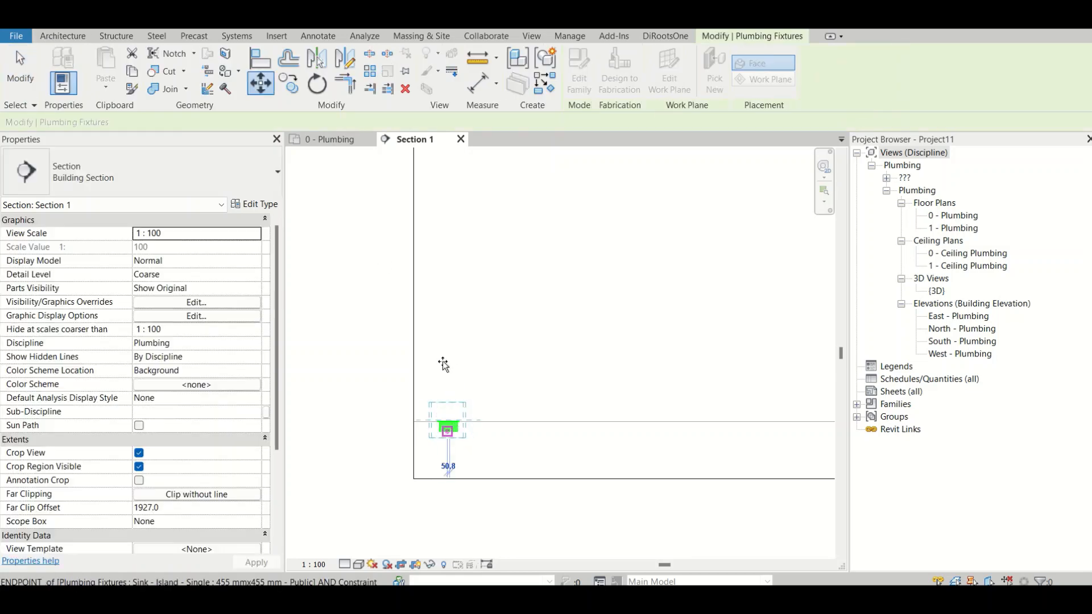
{"action": "left_click", "coordinate": [142, 122]}
{"action": "left_click", "coordinate": [450, 432]}
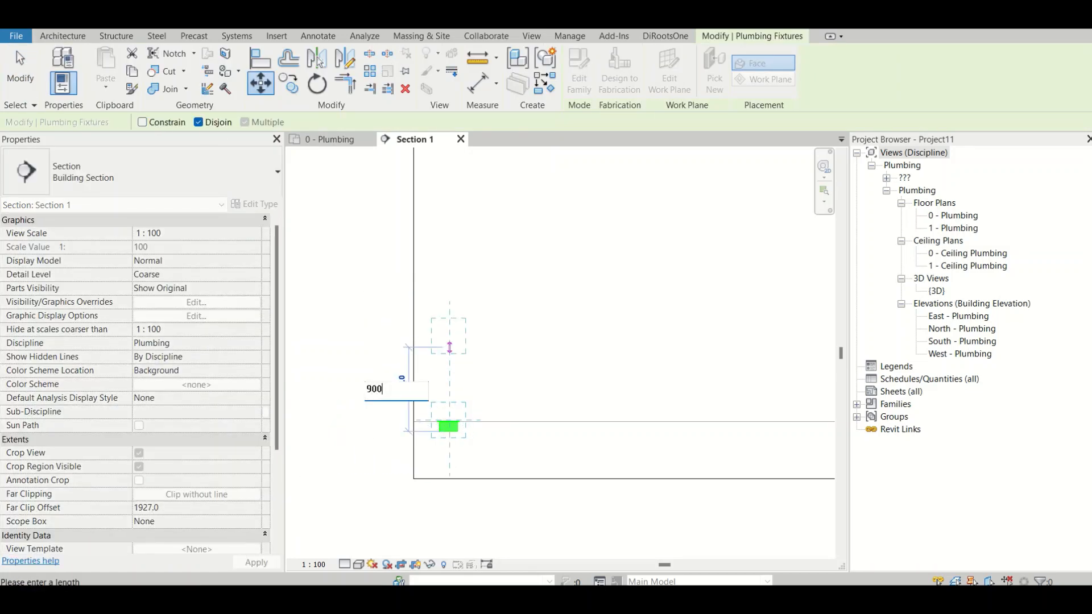
{"action": "left_click", "coordinate": [450, 348]}
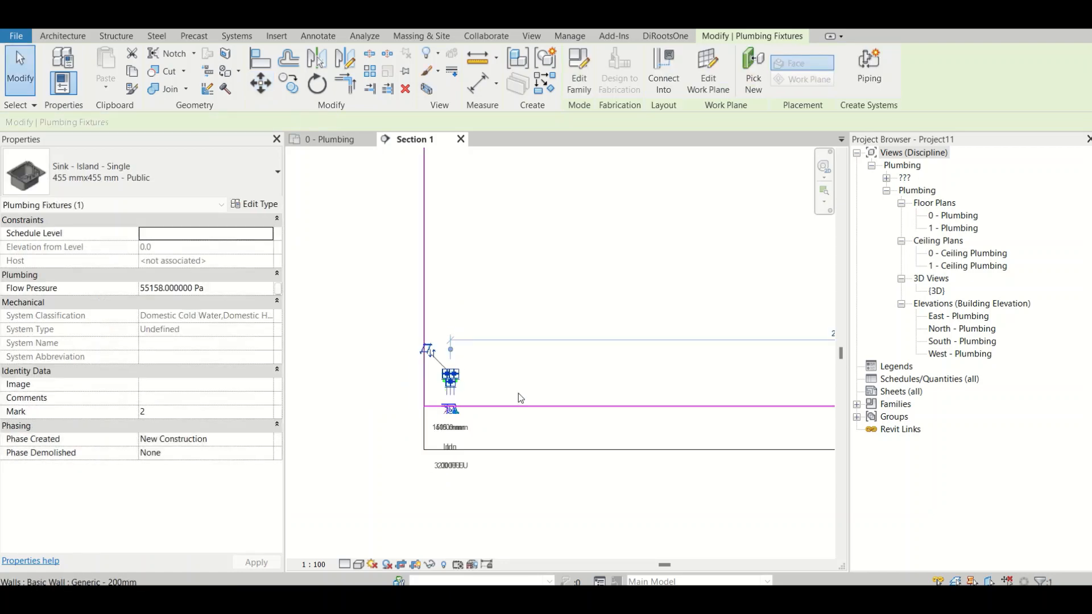
{"action": "left_click", "coordinate": [524, 377]}
{"action": "left_click", "coordinate": [341, 349]}
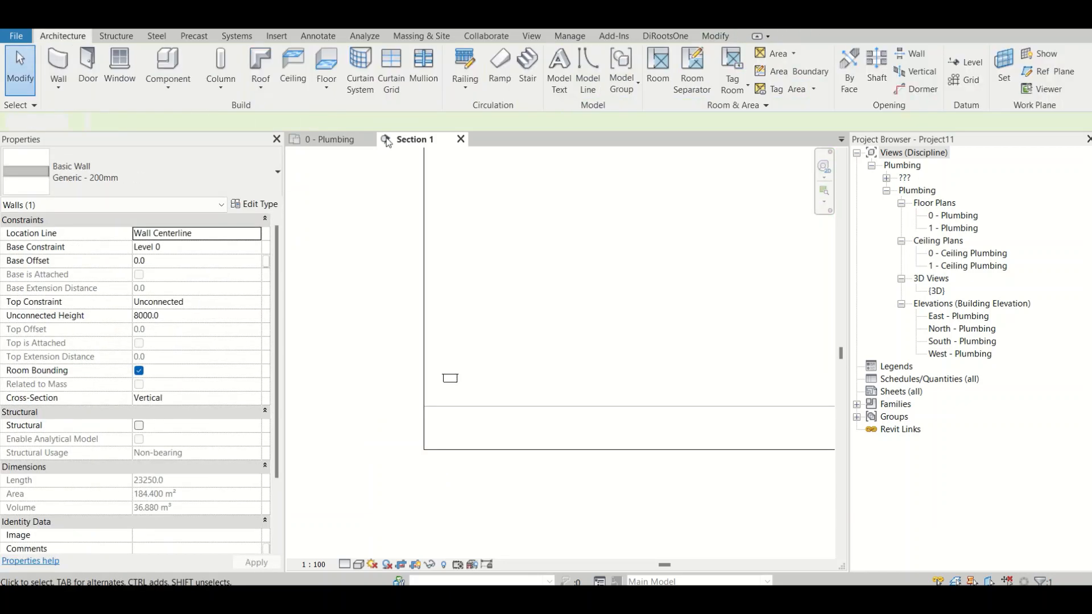
- Return to the 0 - Plumbing floor plan and delete the section together with its view
{"action": "left_click", "coordinate": [327, 138]}
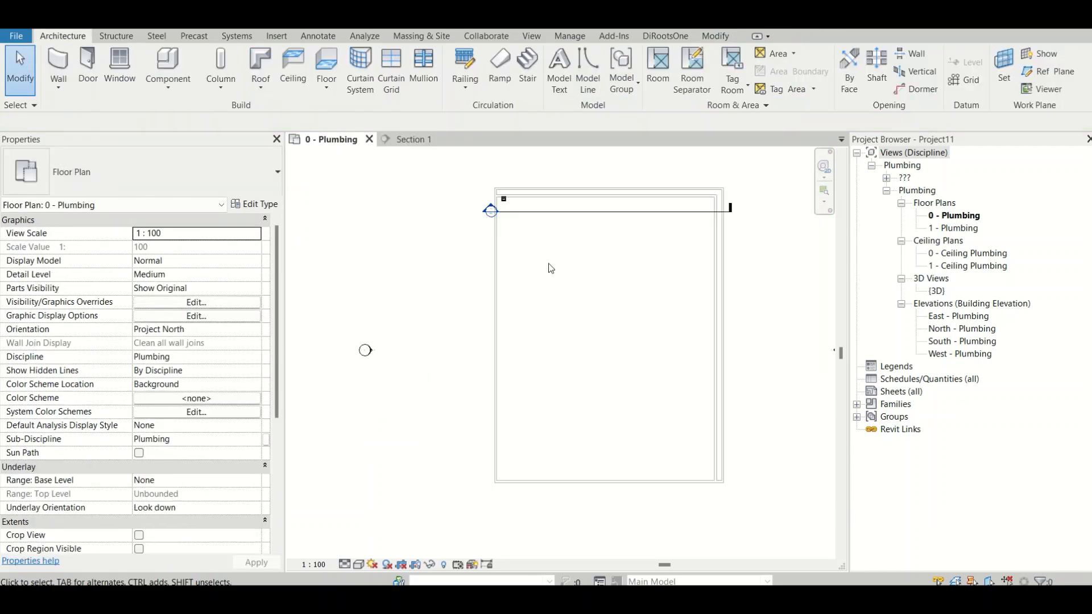
{"action": "left_click", "coordinate": [592, 213]}
{"action": "key", "text": "Delete"}
{"action": "left_click", "coordinate": [620, 350]}
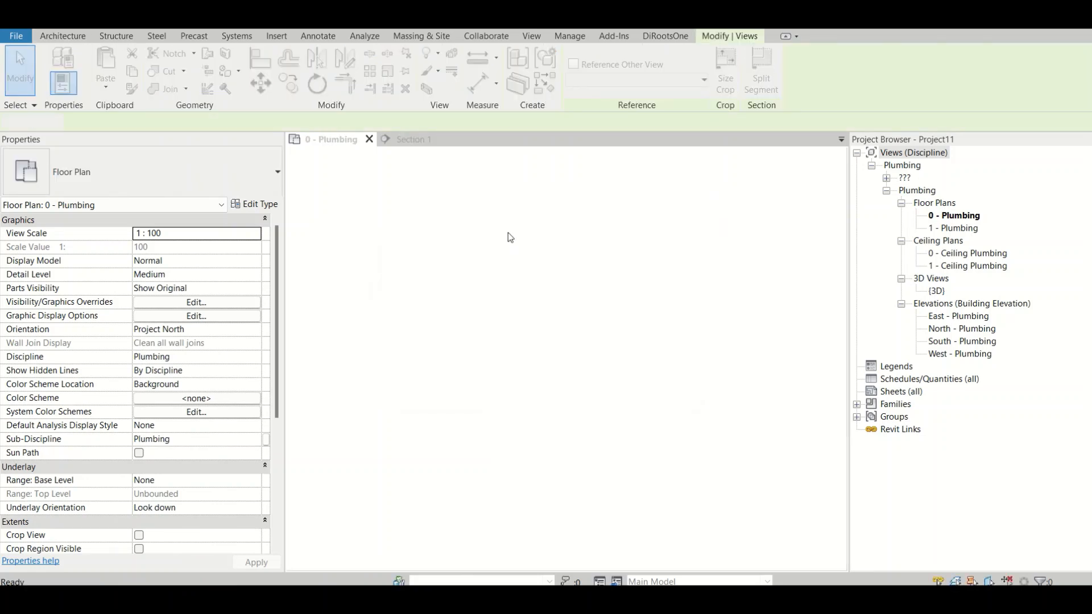
- Copy the corner sink eastward with Constrain turned on, and shift the copy to about 1.8 m from the original along the north wall
{"action": "left_click_drag", "start_coordinate": [486, 158], "coordinate": [563, 277]}
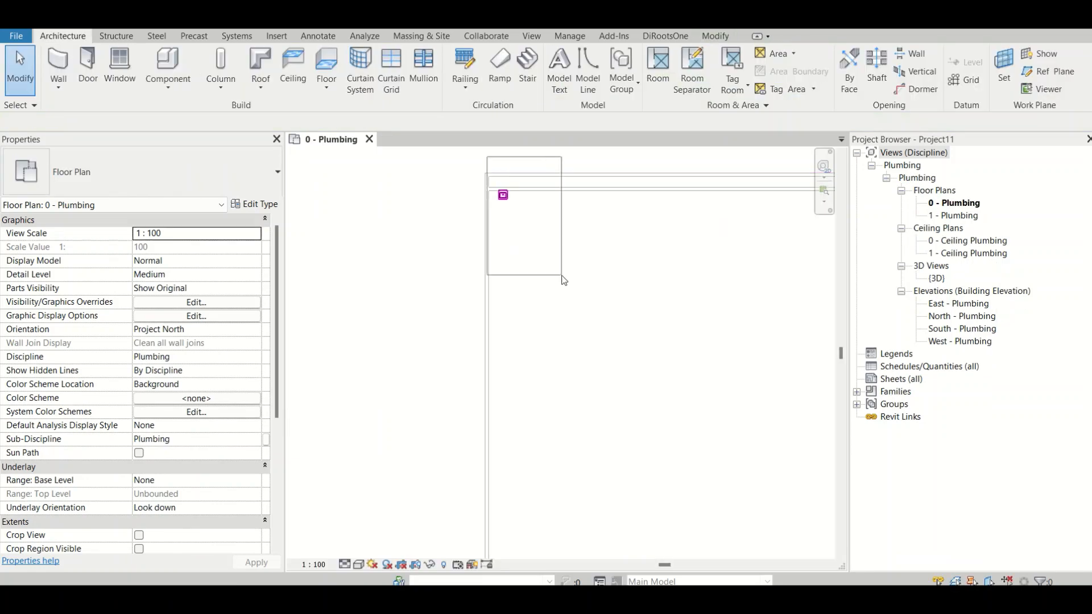
{"action": "key", "text": "m"}
{"action": "key", "text": "v"}
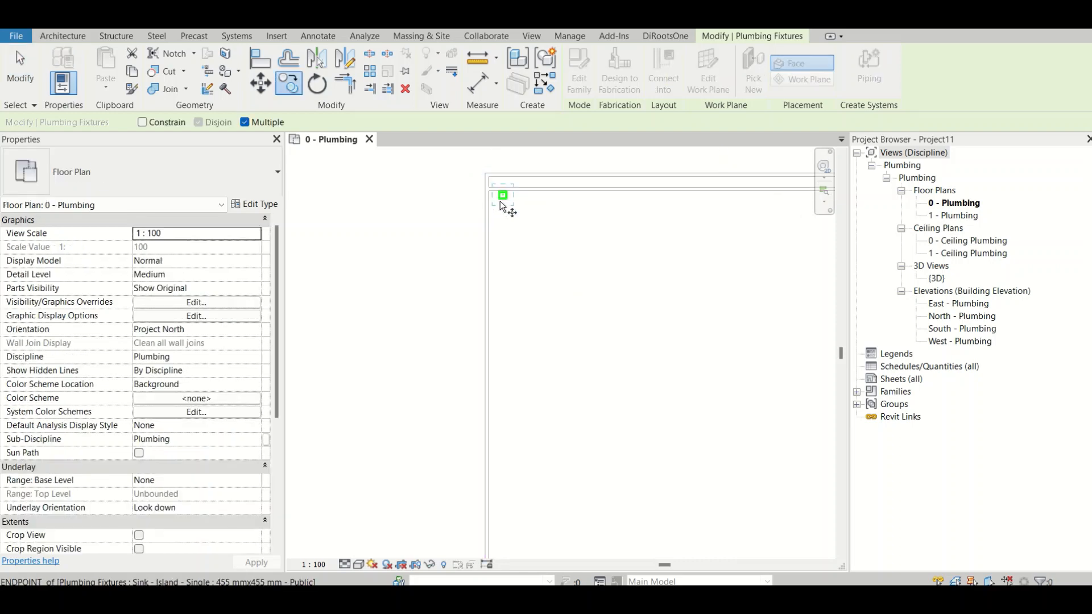
{"action": "left_click", "coordinate": [503, 195]}
{"action": "left_click", "coordinate": [162, 124]}
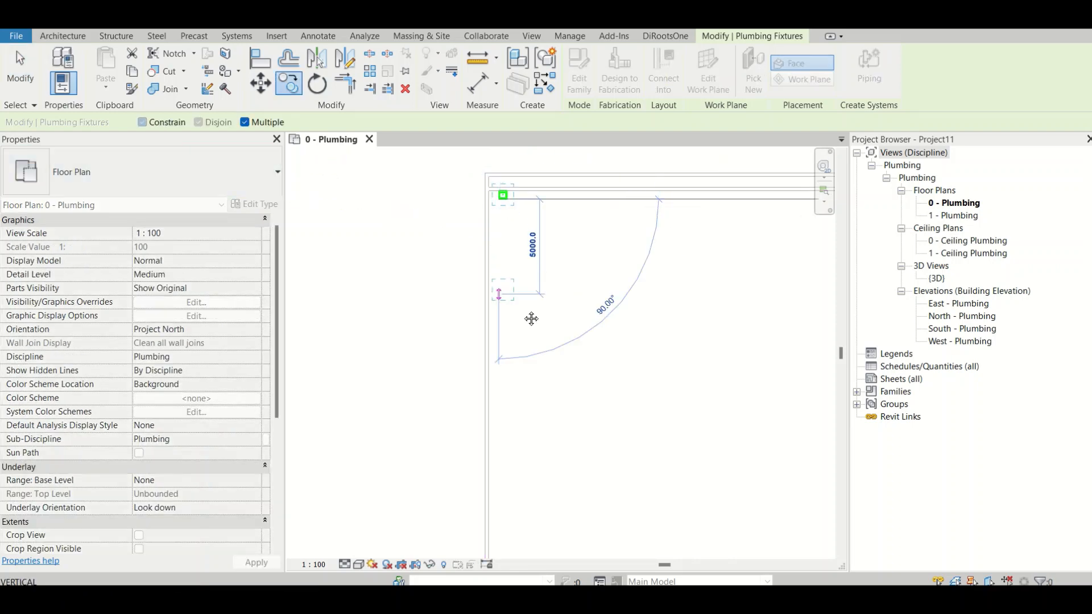
{"action": "scroll", "coordinate": [529, 317], "scroll_direction": "down", "scroll_amount": 2}
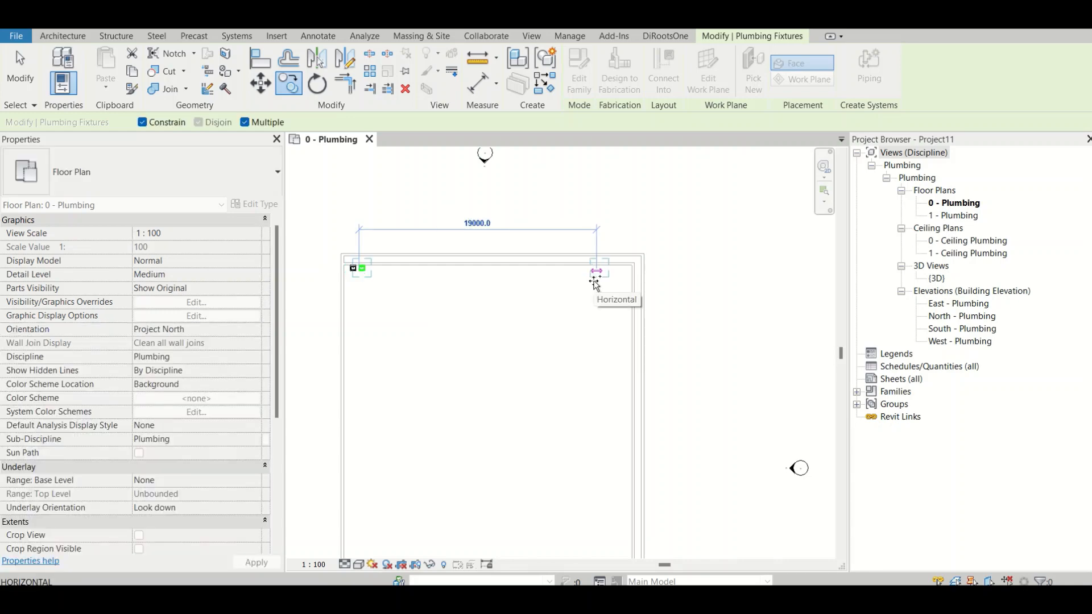
{"action": "key", "text": "Escape"}
{"action": "key", "text": "Escape"}
{"action": "scroll", "coordinate": [348, 271], "scroll_direction": "up", "scroll_amount": 2}
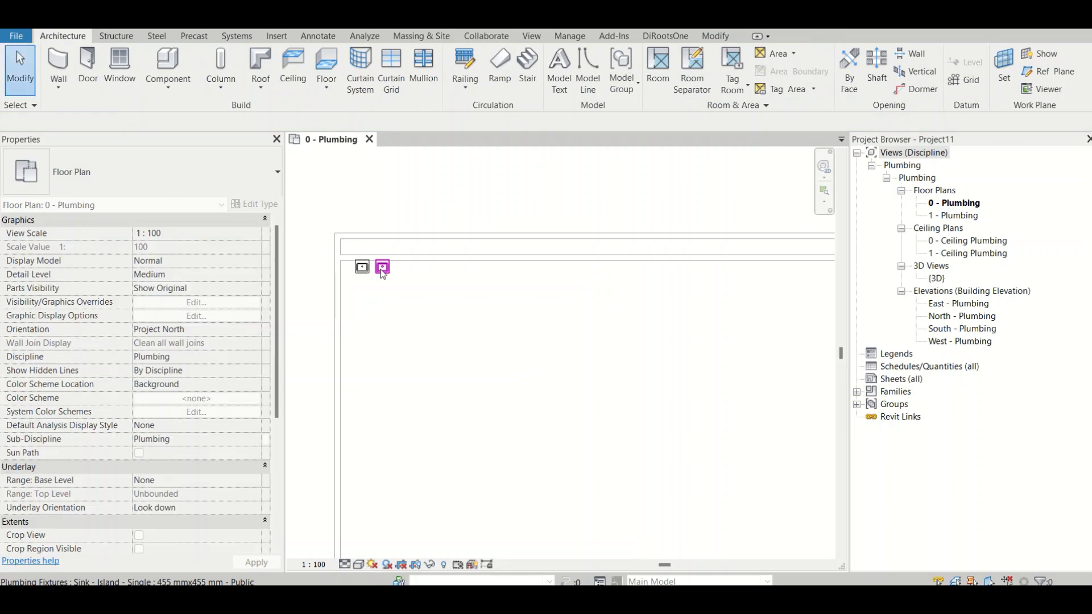
{"action": "scroll", "coordinate": [381, 270], "scroll_direction": "up", "scroll_amount": 1}
{"action": "left_click_drag", "start_coordinate": [381, 270], "coordinate": [429, 263], "text": "ctrl"}
- Copy the second sink repeatedly eastward along the north wall, starting about 2400 mm away, to form a row of ten sinks
{"action": "key", "text": "c"}
{"action": "key", "text": "o"}
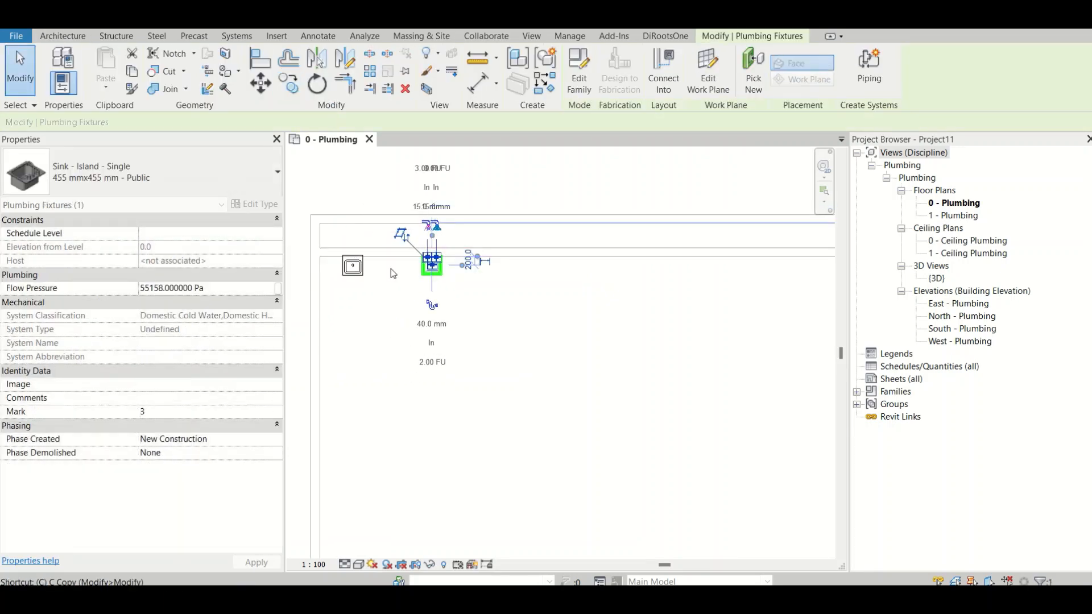
{"action": "left_click", "coordinate": [426, 274]}
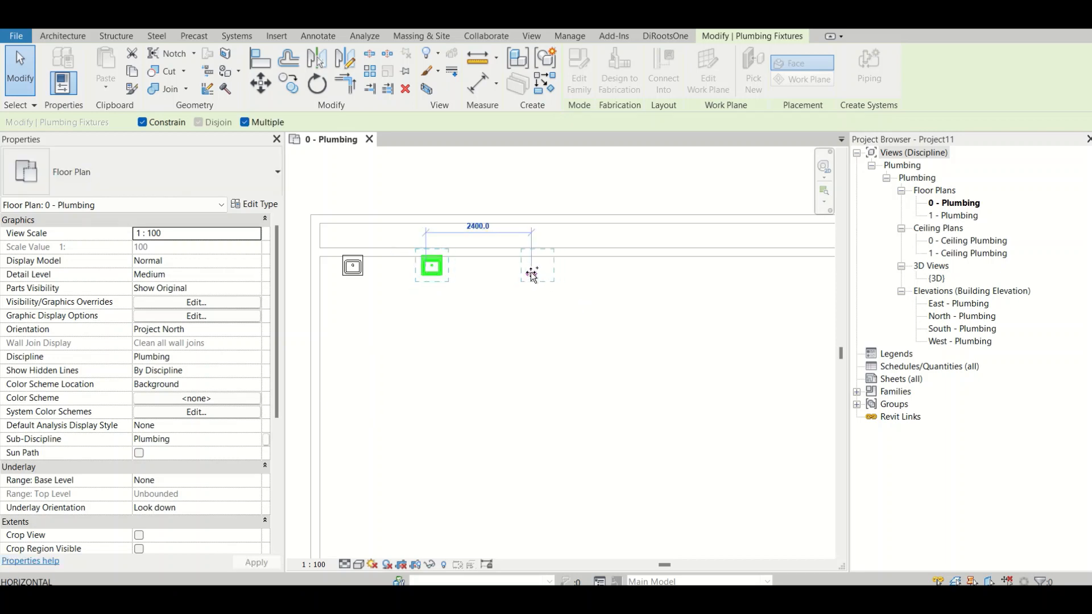
{"action": "left_click", "coordinate": [531, 274]}
{"action": "left_click", "coordinate": [618, 274]}
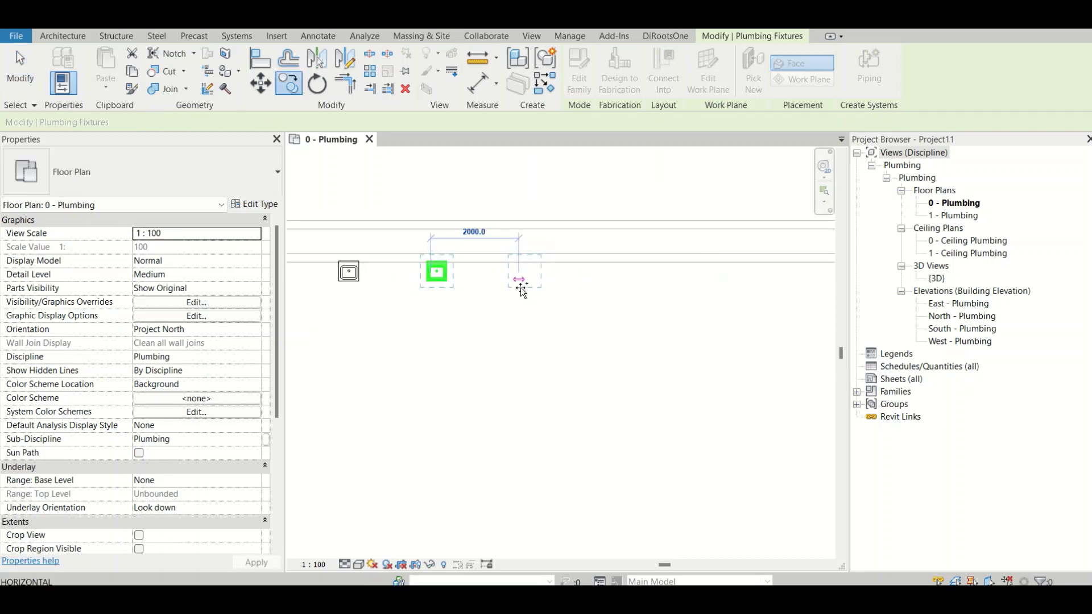
{"action": "left_click", "coordinate": [522, 276]}
{"action": "left_click", "coordinate": [637, 278]}
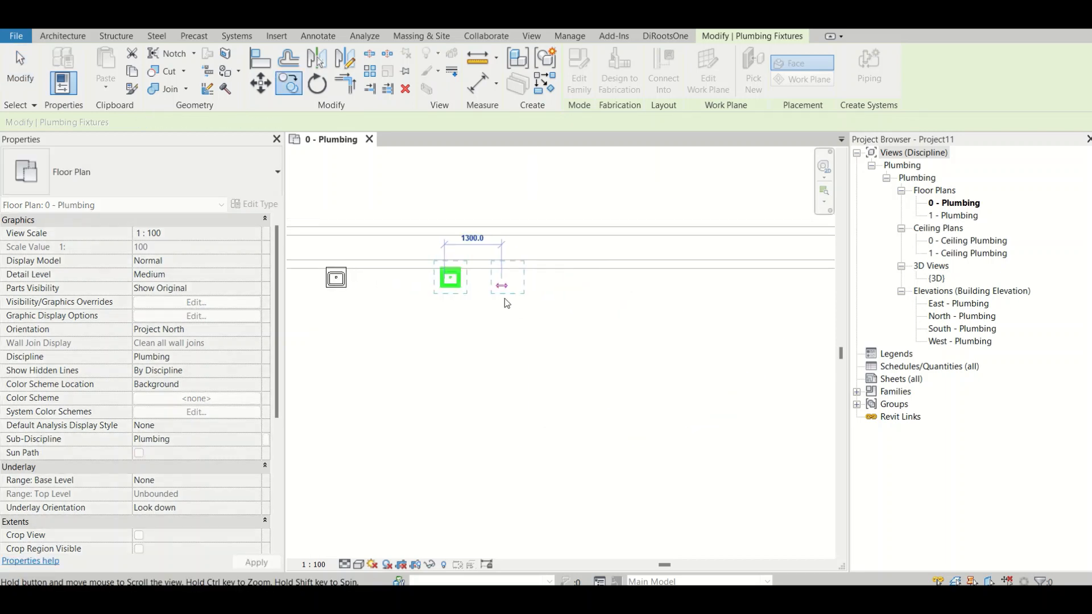
{"action": "left_click", "coordinate": [532, 280]}
{"action": "left_click", "coordinate": [642, 281]}
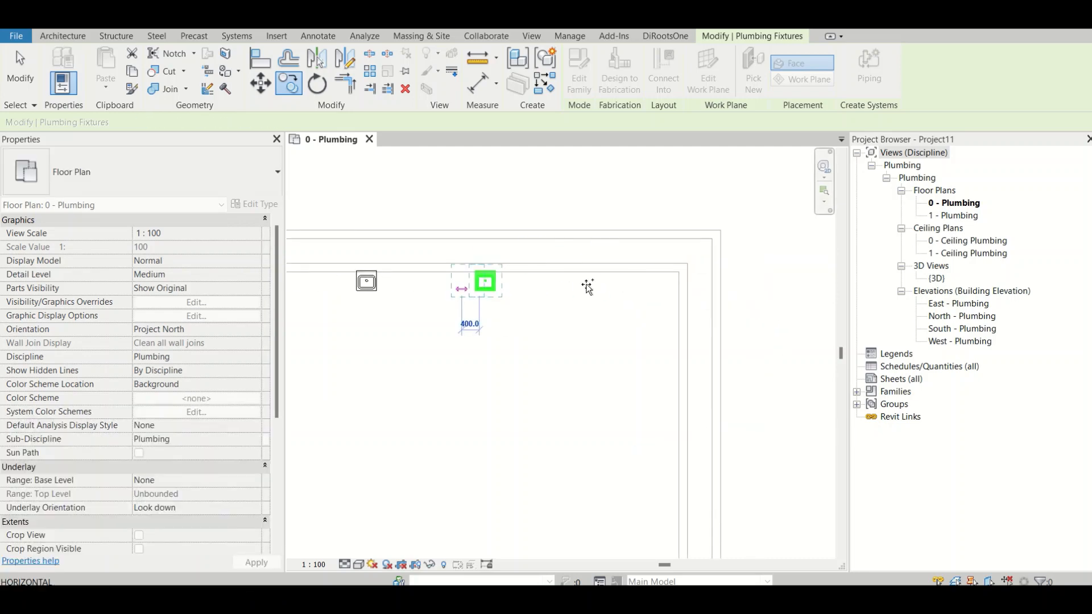
{"action": "left_click", "coordinate": [589, 283]}
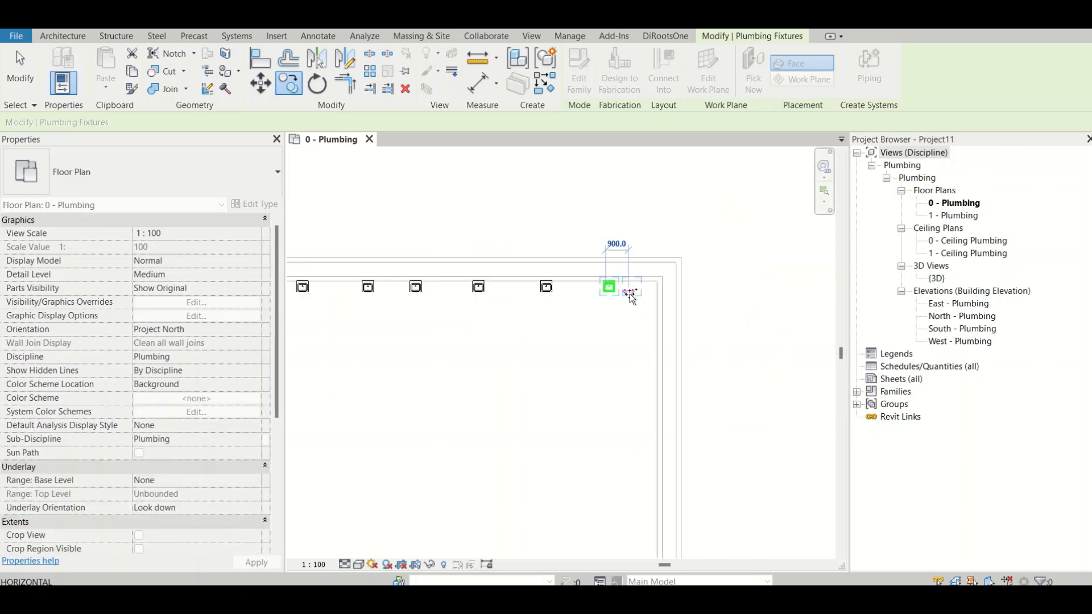
{"action": "key", "text": "Escape"}
{"action": "key", "text": "Escape"}
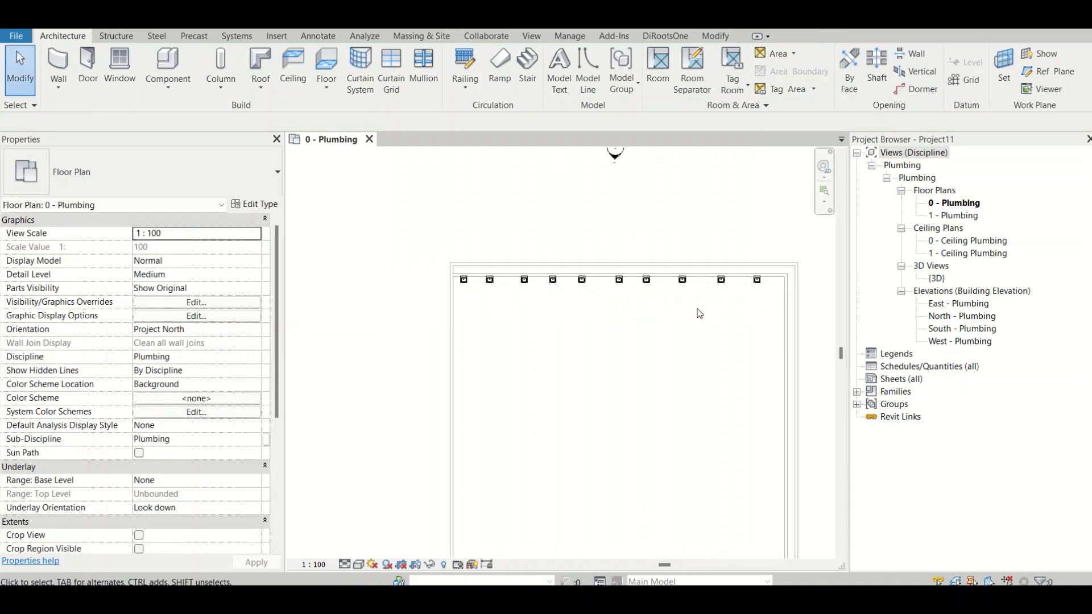
- Place a Water Closet - Flush Valve - Wall Mounted, Private - 6.1 Lpf, on the east wall's inner face near the north-east corner
{"action": "key", "text": "p"}
{"action": "key", "text": "x"}
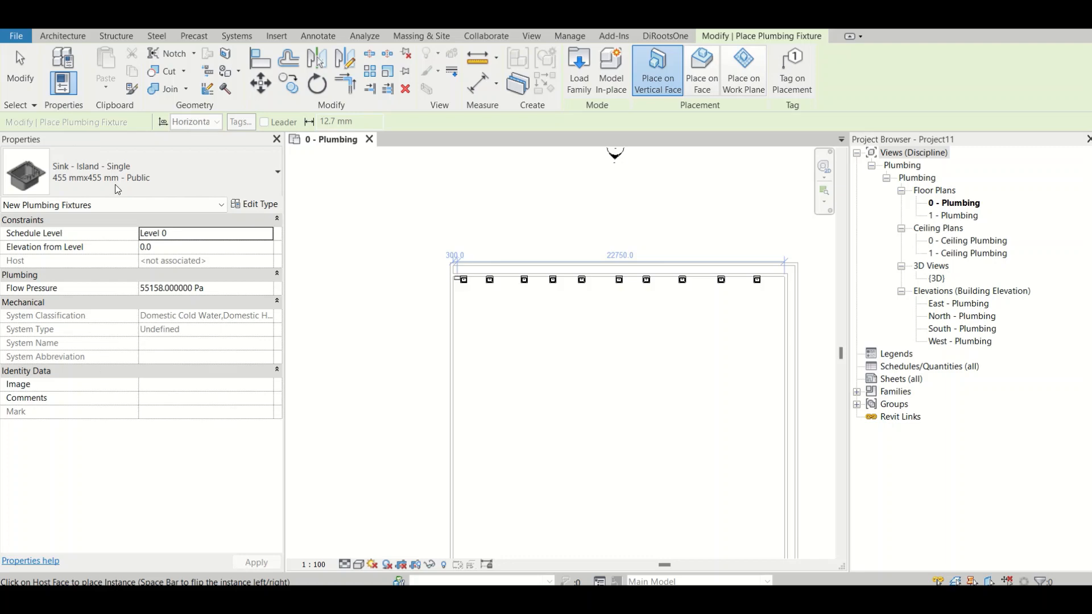
{"action": "left_click", "coordinate": [117, 183]}
{"action": "left_click", "coordinate": [96, 428]}
{"action": "scroll", "coordinate": [776, 333], "scroll_direction": "up", "scroll_amount": 1}
{"action": "scroll", "coordinate": [773, 318], "scroll_direction": "up", "scroll_amount": 1}
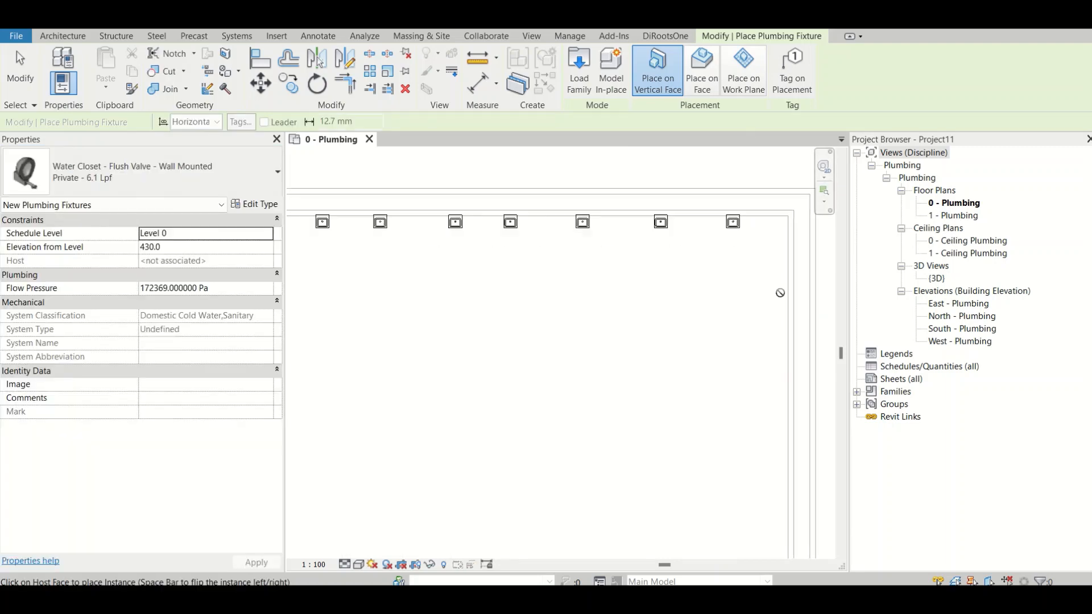
{"action": "left_click", "coordinate": [783, 288]}
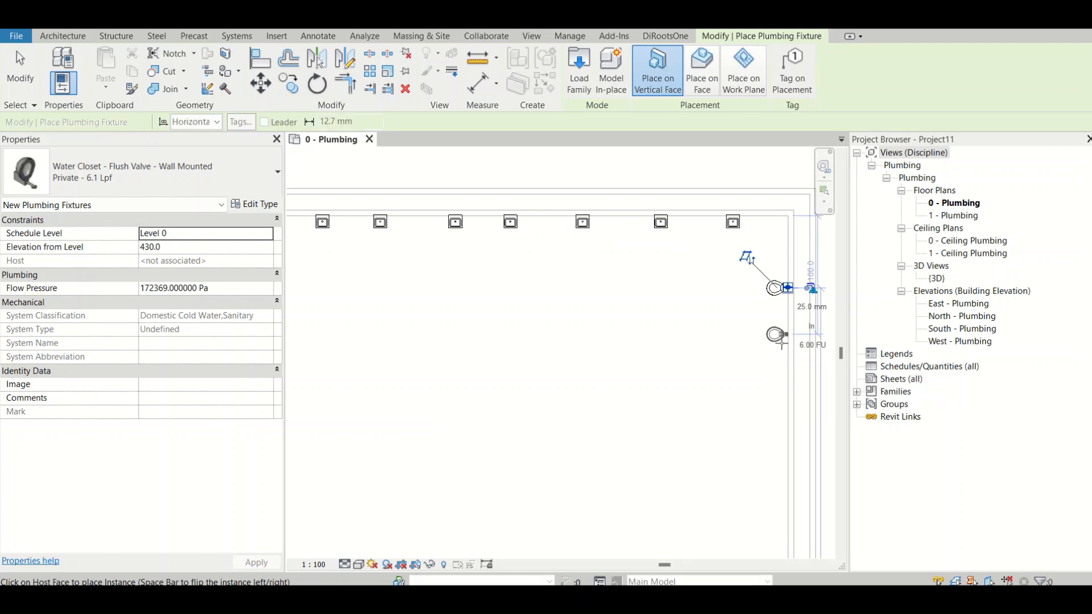
- Place thirteen more of these water closets at roughly even spacing along the east wall, down to near the south-east corner
{"action": "left_click", "coordinate": [786, 346]}
{"action": "middle_click_drag", "start_coordinate": [744, 321], "coordinate": [642, 103]}
{"action": "left_click", "coordinate": [684, 191]}
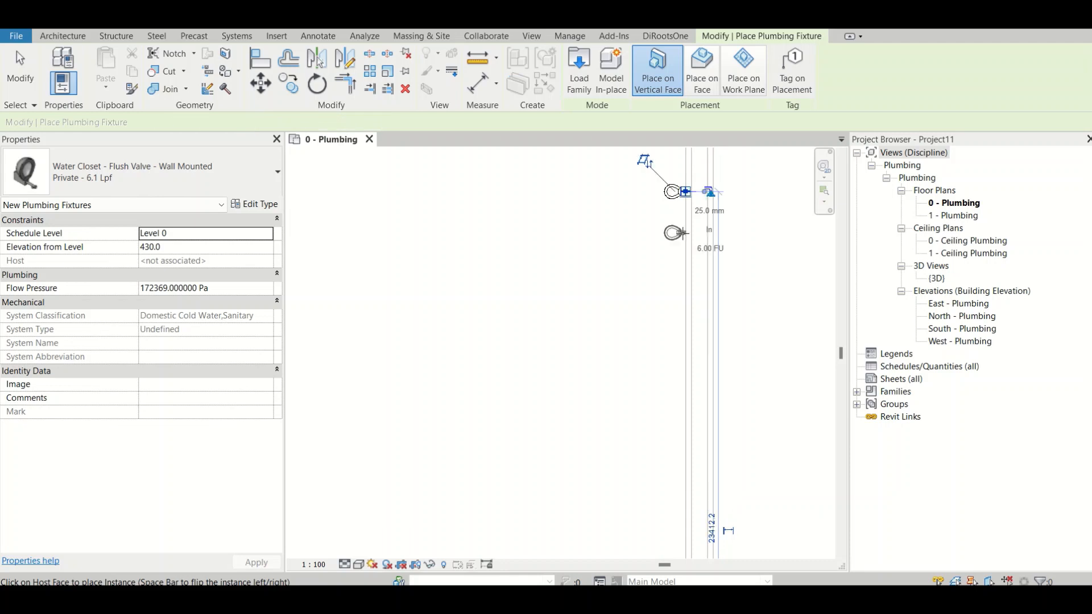
{"action": "left_click", "coordinate": [684, 287]}
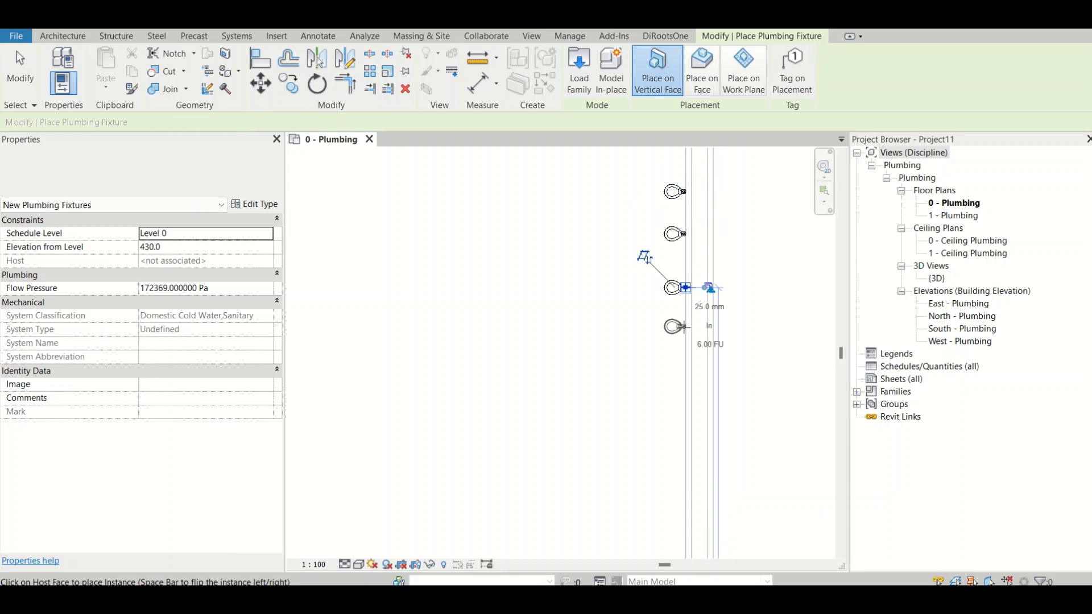
{"action": "middle_click_drag", "start_coordinate": [688, 332], "coordinate": [738, 261]}
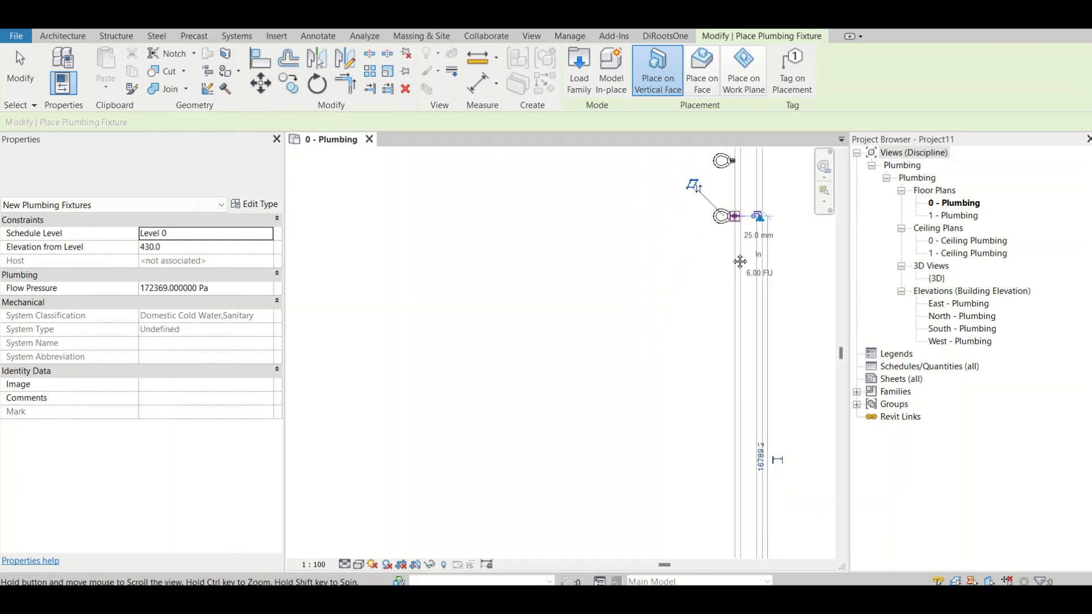
{"action": "left_click", "coordinate": [732, 268]}
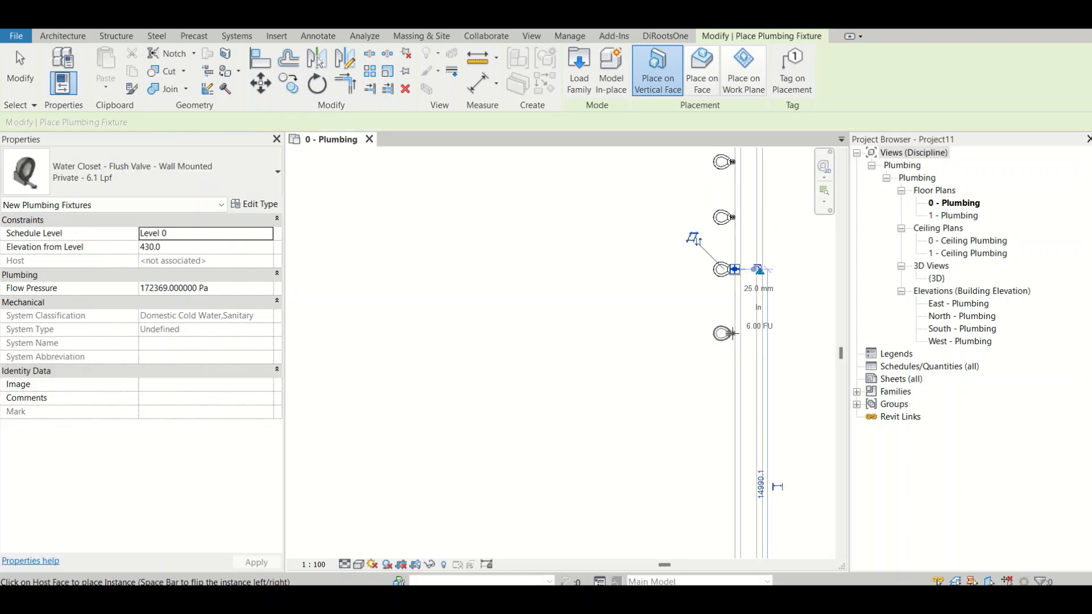
{"action": "middle_click_drag", "start_coordinate": [734, 335], "coordinate": [742, 282]}
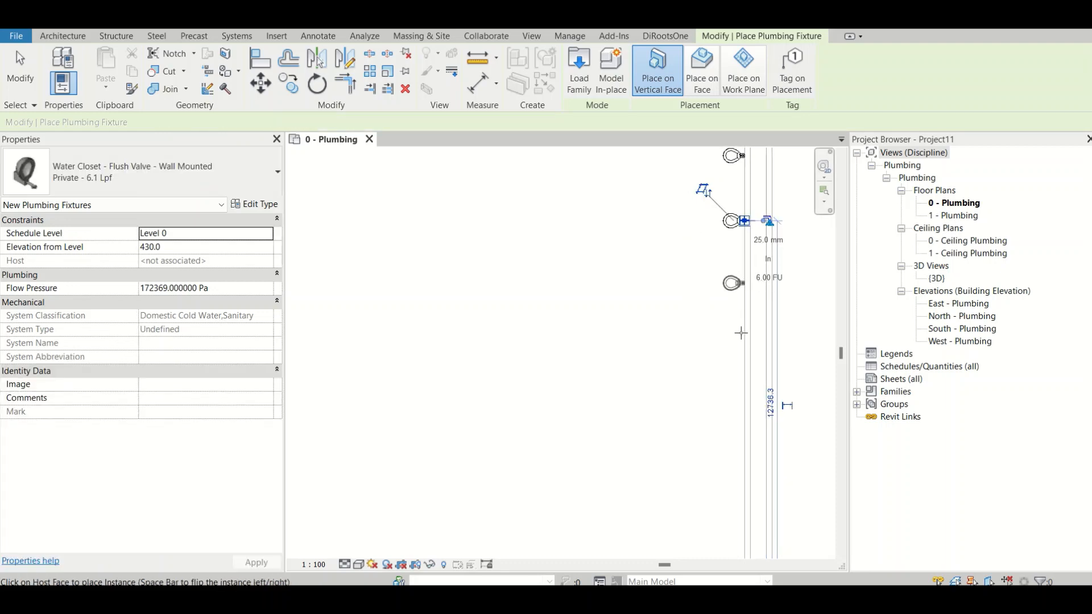
{"action": "left_click", "coordinate": [741, 338]}
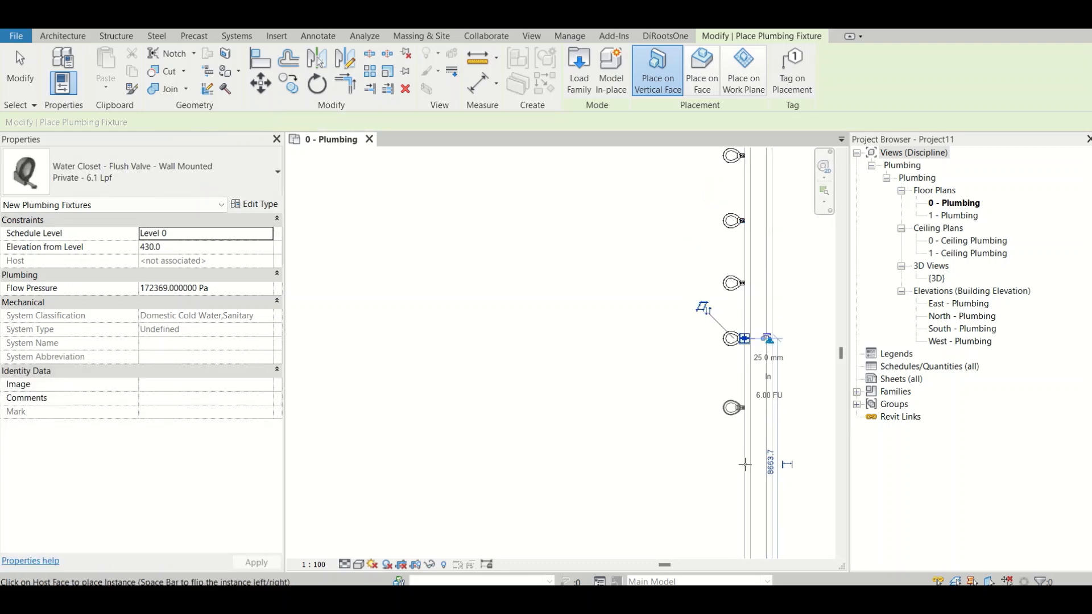
{"action": "left_click", "coordinate": [741, 408]}
{"action": "scroll", "coordinate": [739, 467], "scroll_direction": "down", "scroll_amount": 3}
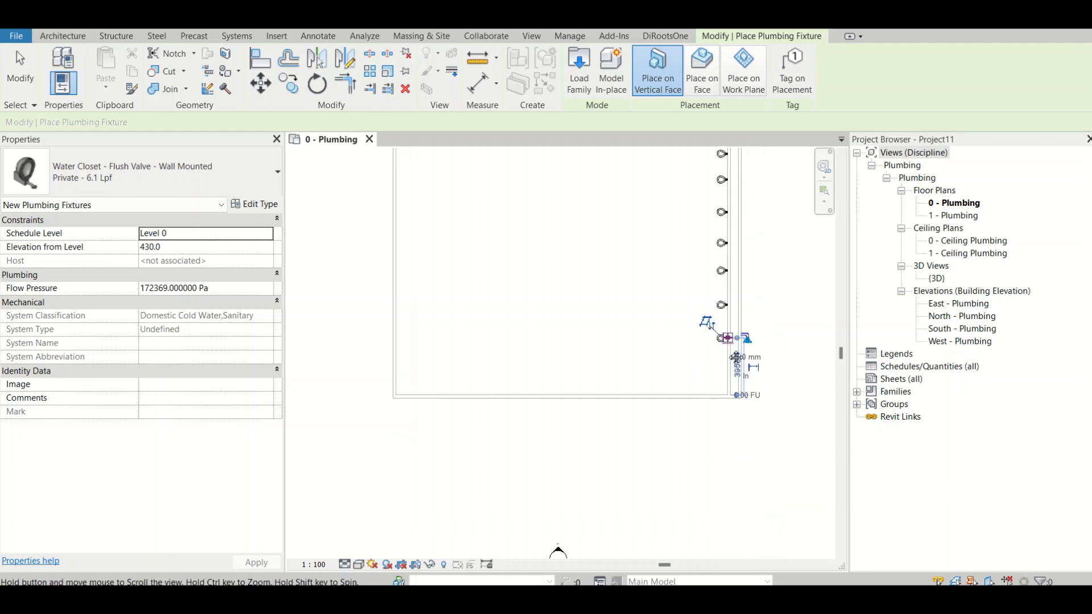
{"action": "left_click", "coordinate": [720, 362]}
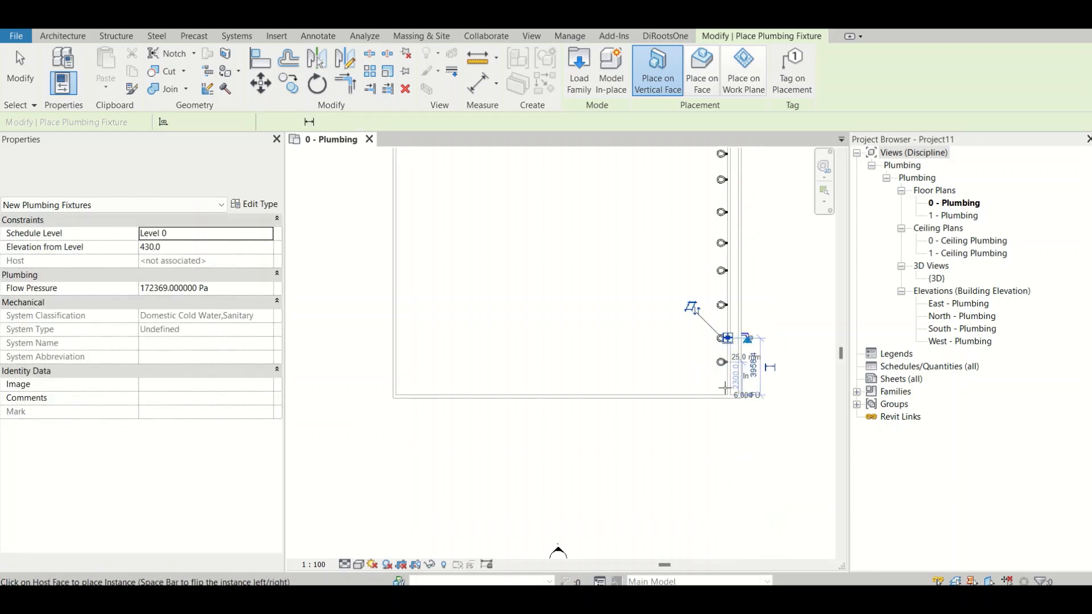
{"action": "key", "text": "Escape"}
{"action": "key", "text": "Escape"}
- Inspect the placed sinks and water closets in the {3D} view, and return to the 0 - Plumbing floor plan
{"action": "scroll", "coordinate": [682, 353], "scroll_direction": "down", "scroll_amount": 2}
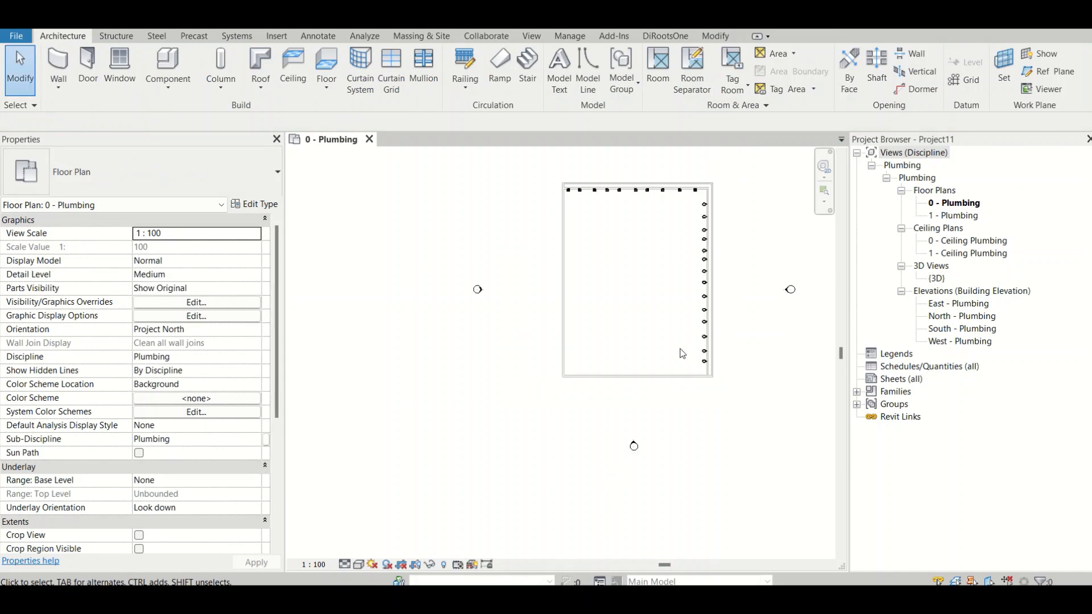
{"action": "left_click", "coordinate": [312, 19]}
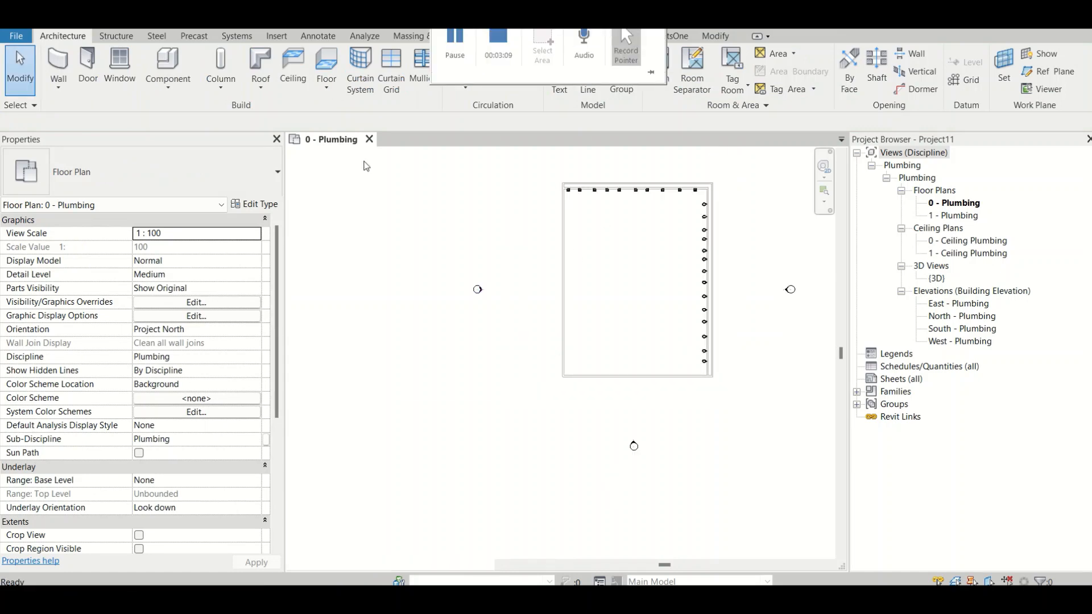
{"action": "scroll", "coordinate": [648, 446], "scroll_direction": "up", "scroll_amount": 3}
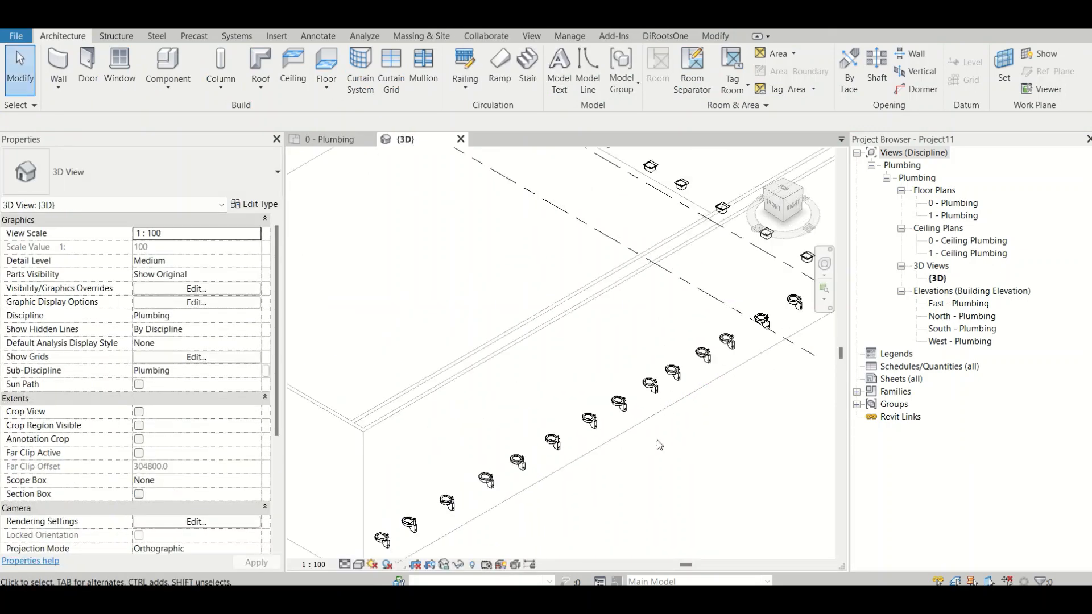
{"action": "middle_click_drag", "start_coordinate": [589, 449], "coordinate": [725, 480], "text": "shift"}
{"action": "left_click", "coordinate": [346, 142]}
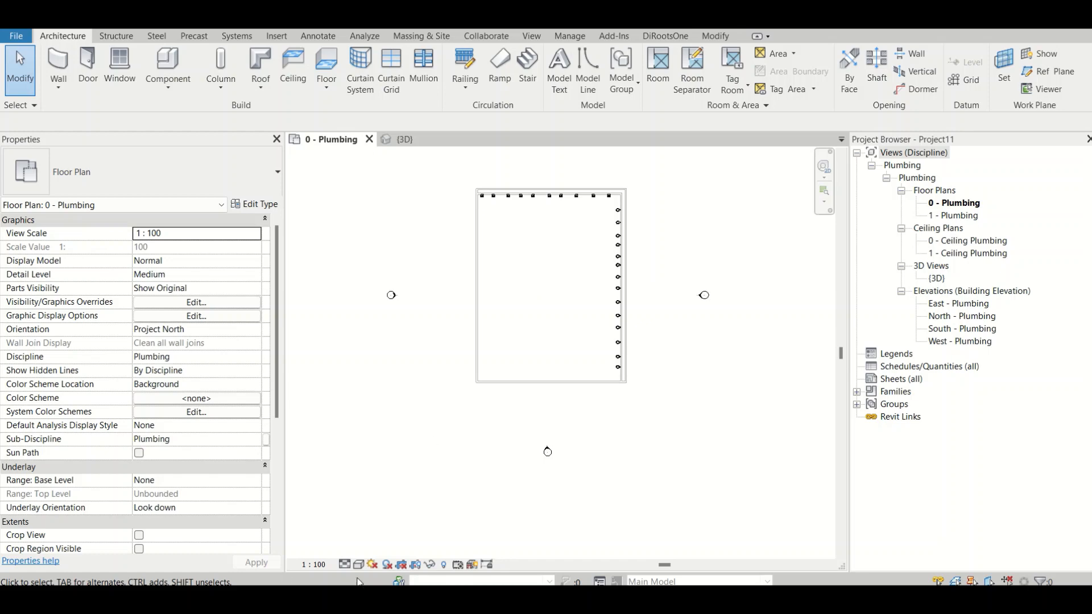
- Set the floor plan's detail level to Fine and its visual style to Shaded
{"action": "left_click", "coordinate": [344, 565]}
{"action": "left_click", "coordinate": [364, 549]}
{"action": "left_click", "coordinate": [359, 564]}
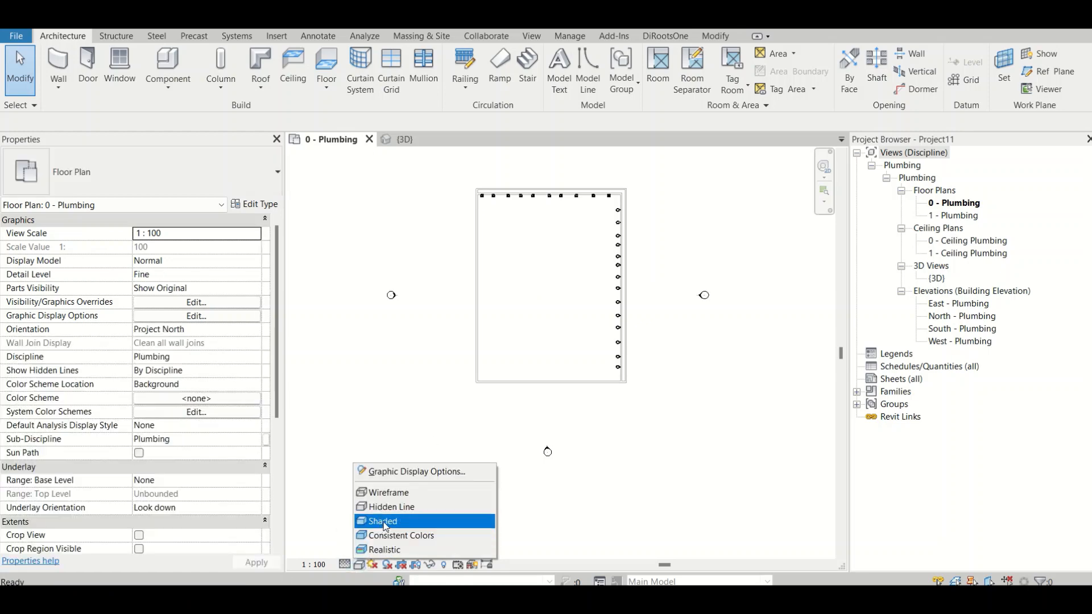
{"action": "left_click", "coordinate": [384, 521]}
- Draw a Standard pipe, 28 mm diameter at 2750 mm middle elevation, about 7696 mm long, northward across the middle of the south wall
{"action": "scroll", "coordinate": [525, 319], "scroll_direction": "up", "scroll_amount": 2}
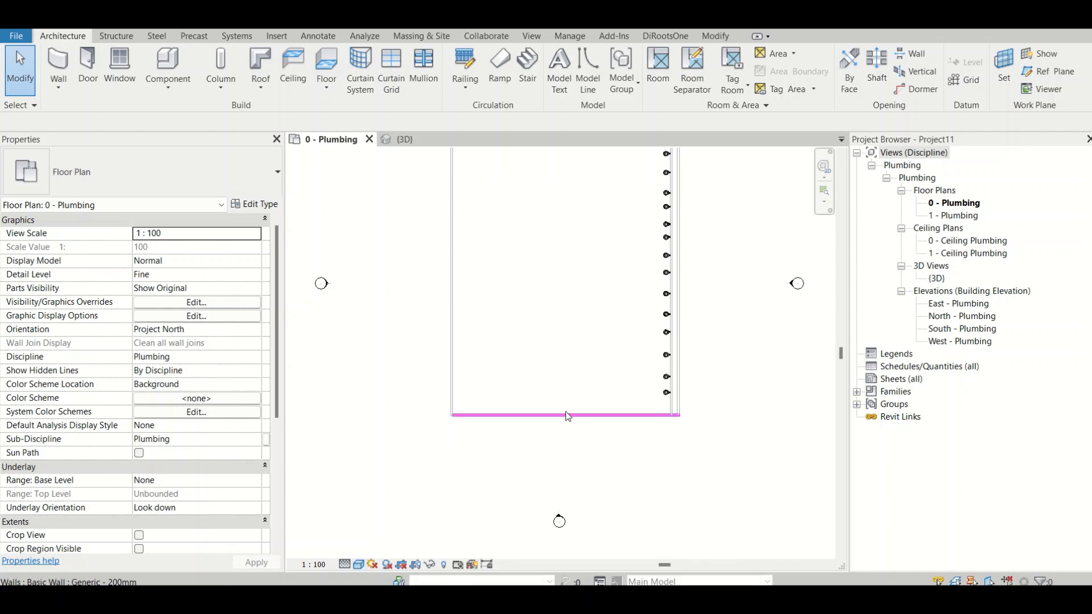
{"action": "left_click", "coordinate": [566, 449]}
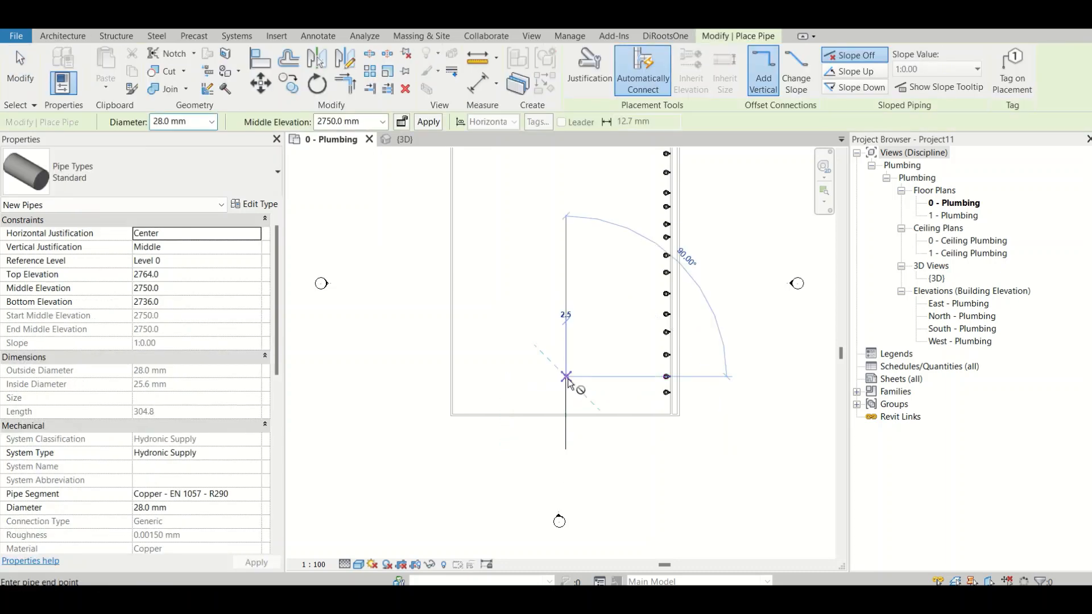
{"action": "left_click", "coordinate": [566, 377]}
{"action": "key", "text": "Escape"}
{"action": "key", "text": "Escape"}
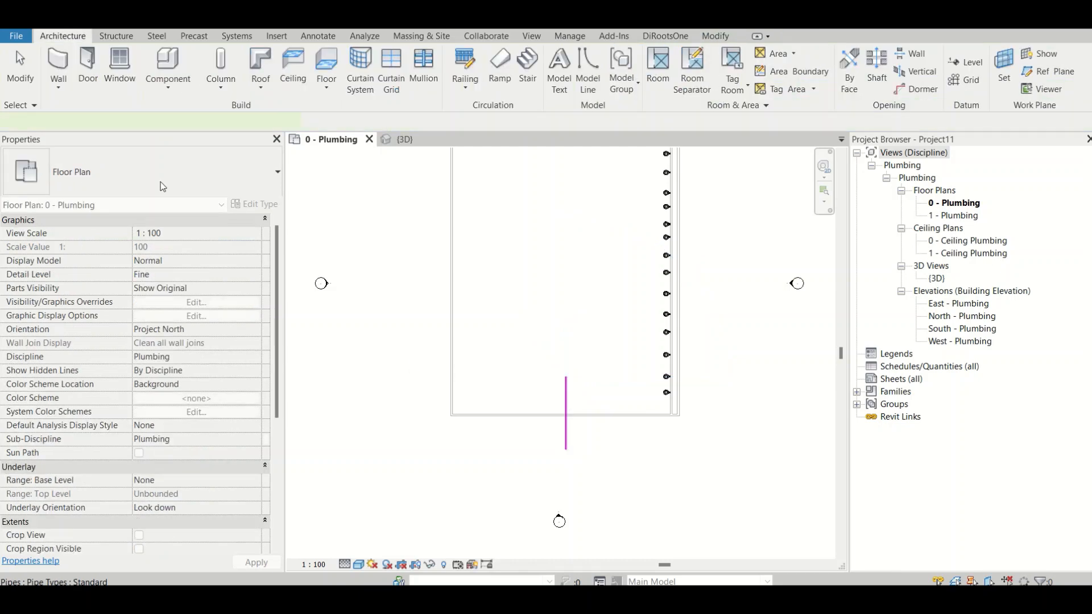
- Change the pipe crossing the south wall to the Plastic pipe type and check the diameters available for it
{"action": "left_click", "coordinate": [161, 182]}
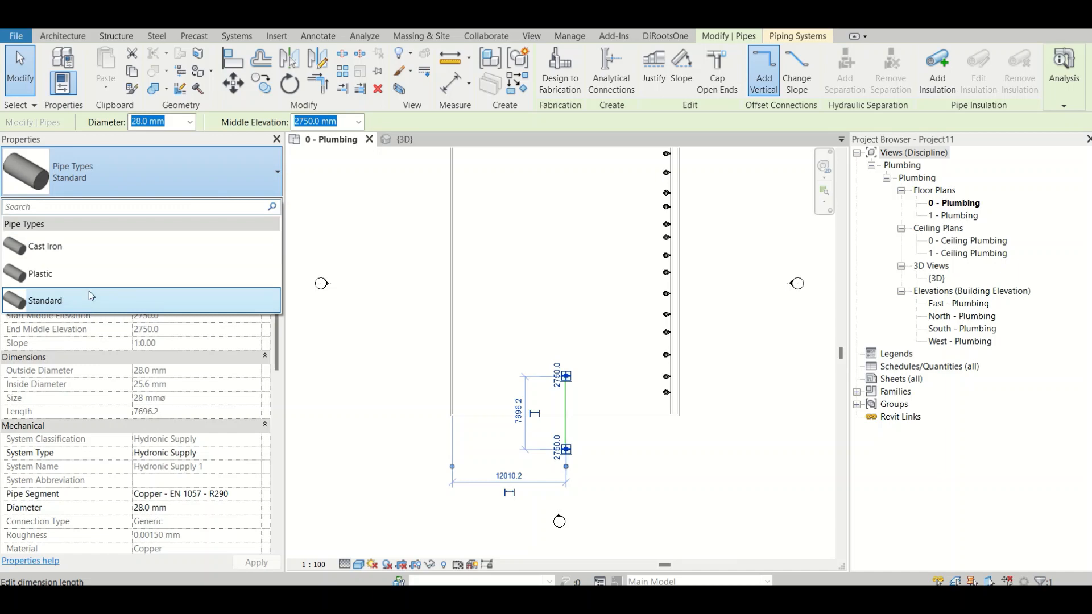
{"action": "left_click", "coordinate": [52, 275]}
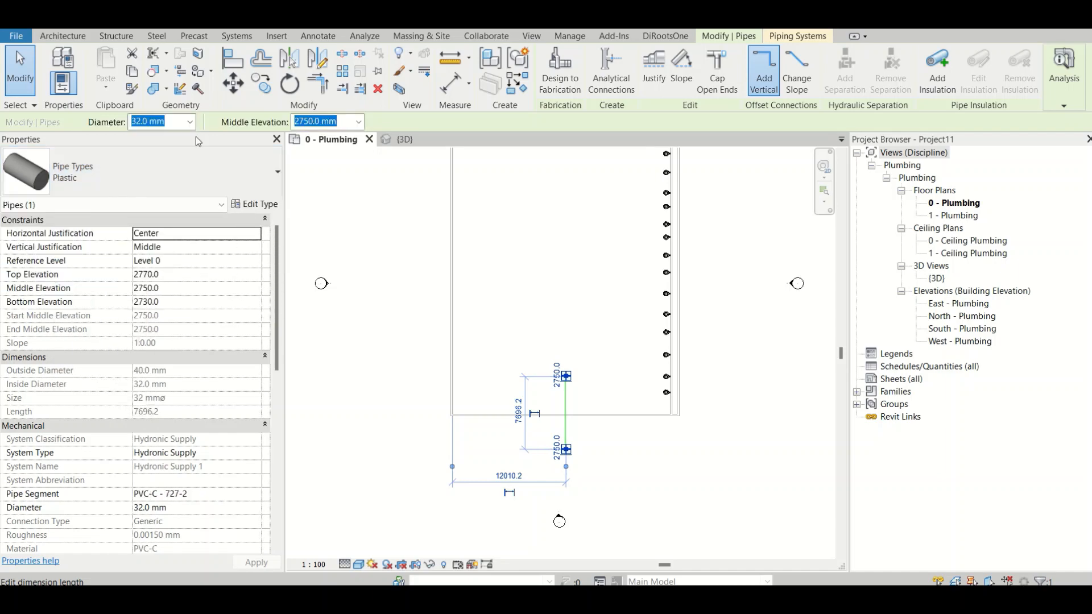
{"action": "left_click", "coordinate": [189, 122]}
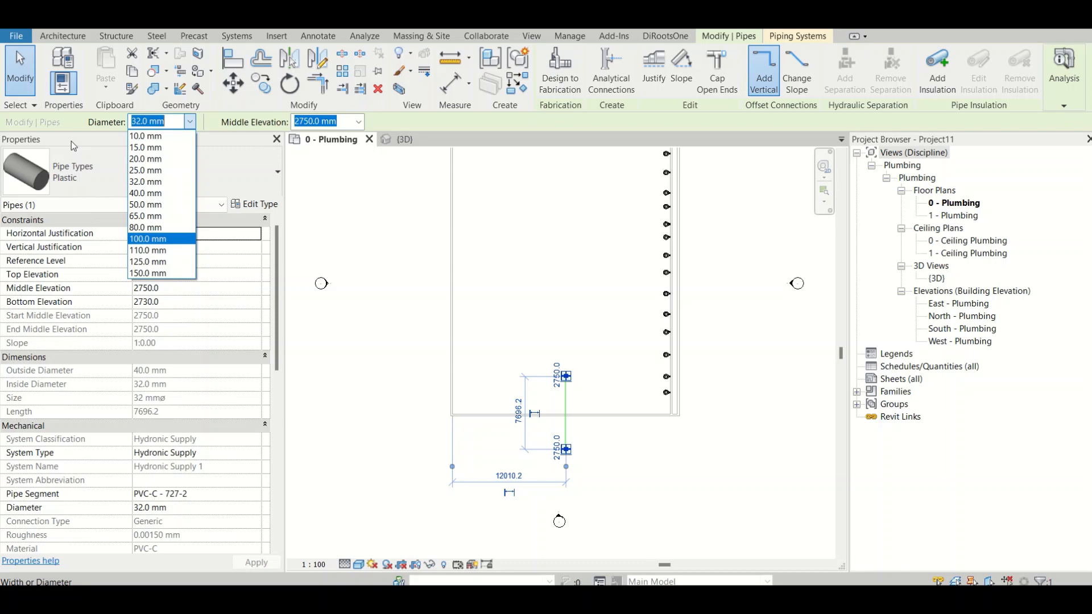
- Examine the Plastic pipe type's routing preferences and its segments and sizes settings, leaving them without changes
{"action": "left_click", "coordinate": [255, 212]}
{"action": "left_click", "coordinate": [254, 211]}
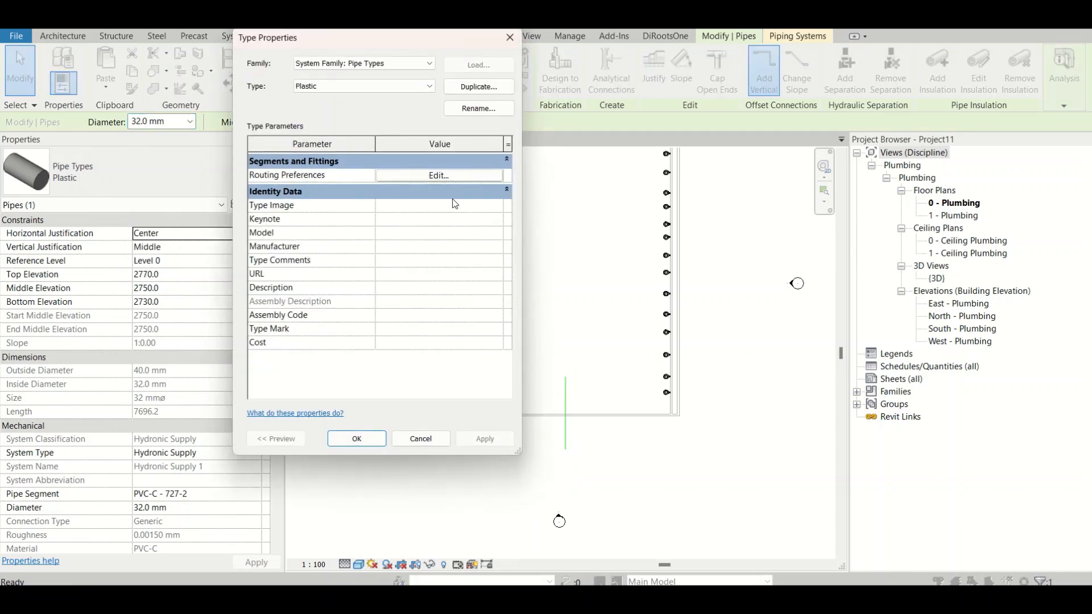
{"action": "left_click", "coordinate": [461, 175]}
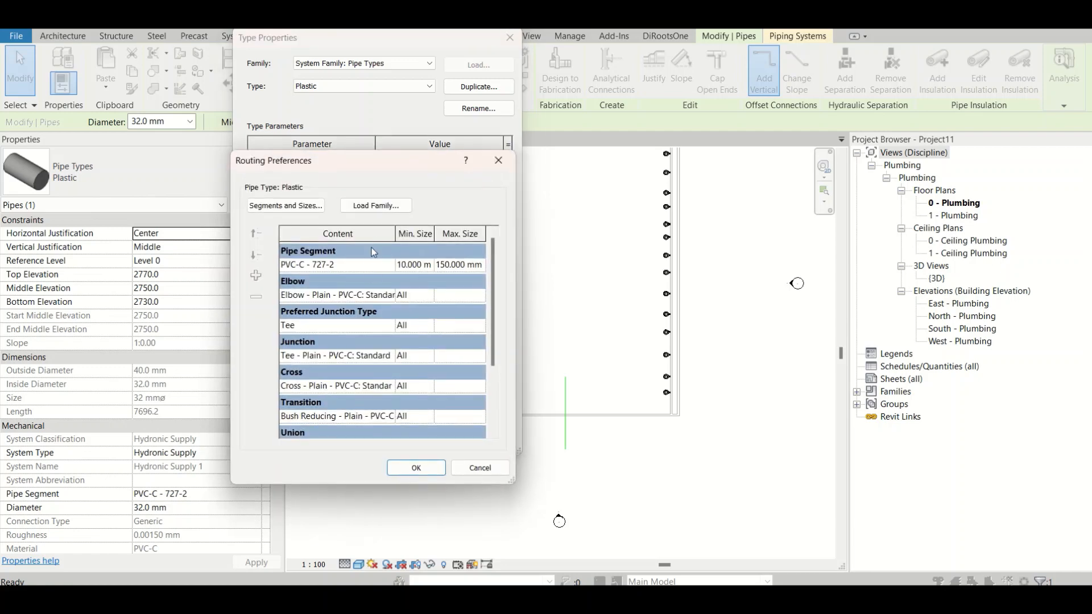
{"action": "left_click", "coordinate": [285, 206]}
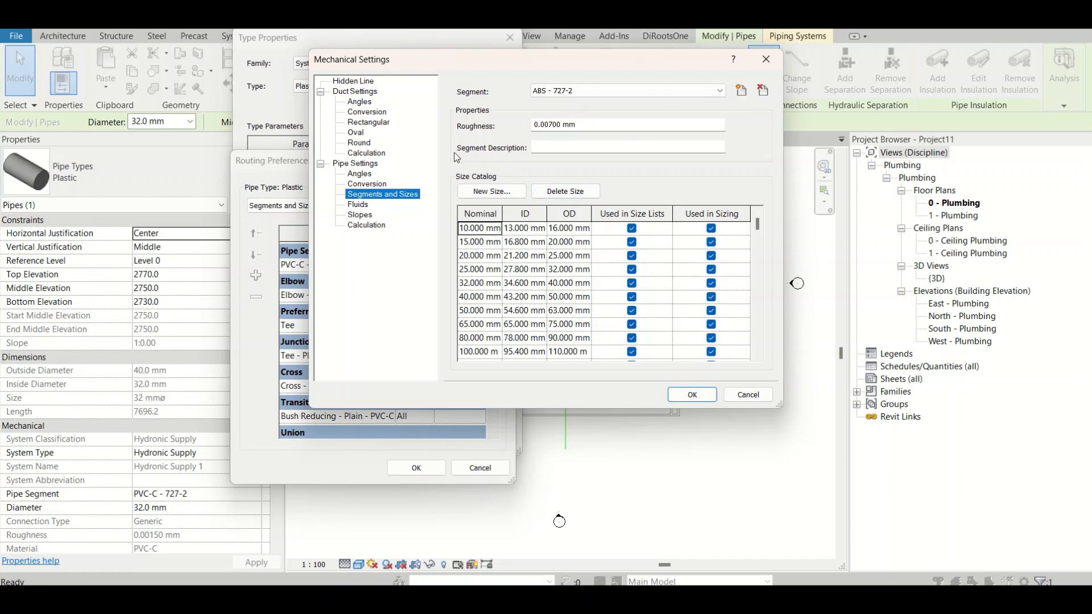
{"action": "left_click", "coordinate": [579, 92]}
{"action": "left_click", "coordinate": [580, 94]}
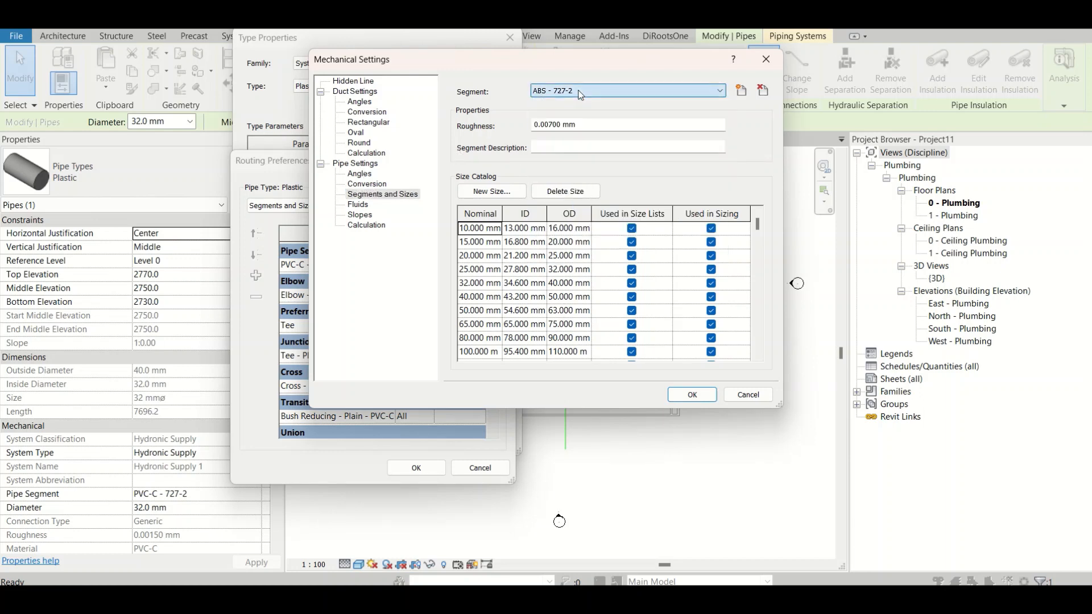
{"action": "left_click", "coordinate": [781, 68]}
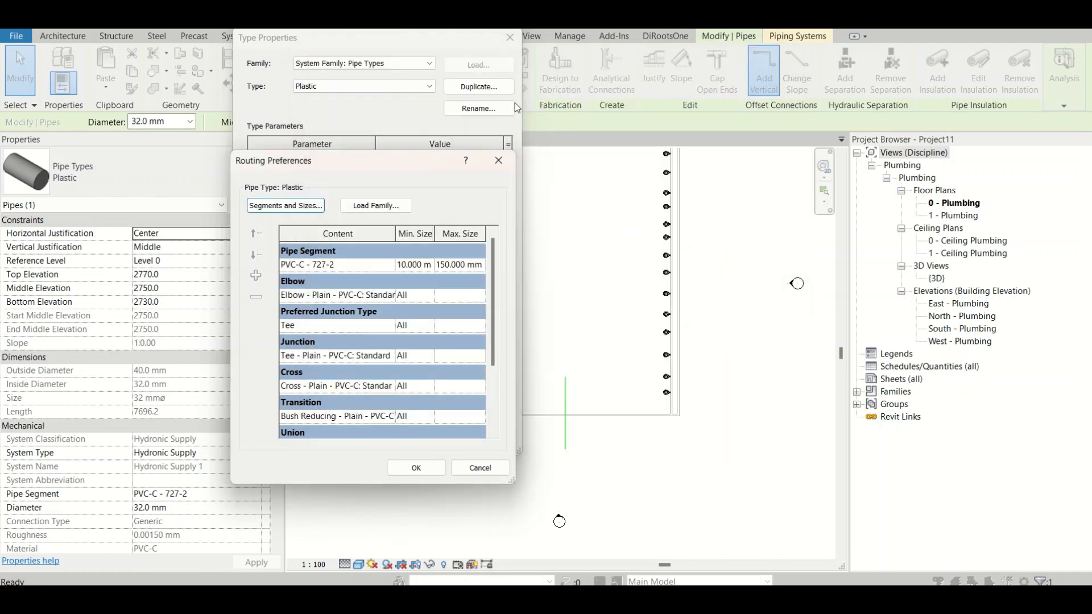
{"action": "left_click", "coordinate": [498, 161]}
{"action": "left_click", "coordinate": [509, 41]}
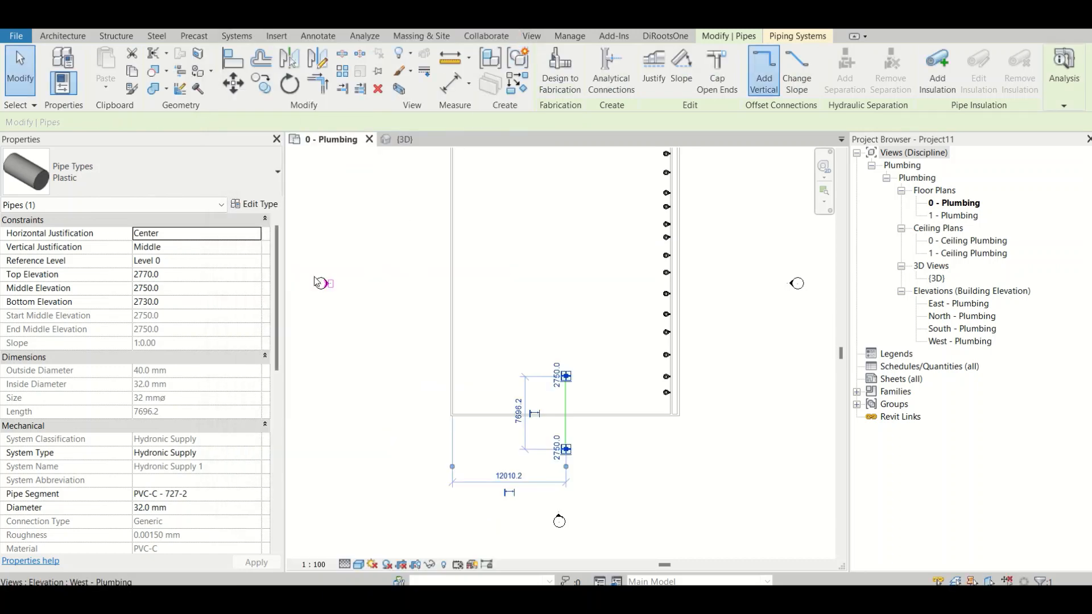
{"action": "scroll", "coordinate": [209, 329], "scroll_direction": "down", "scroll_amount": 5}
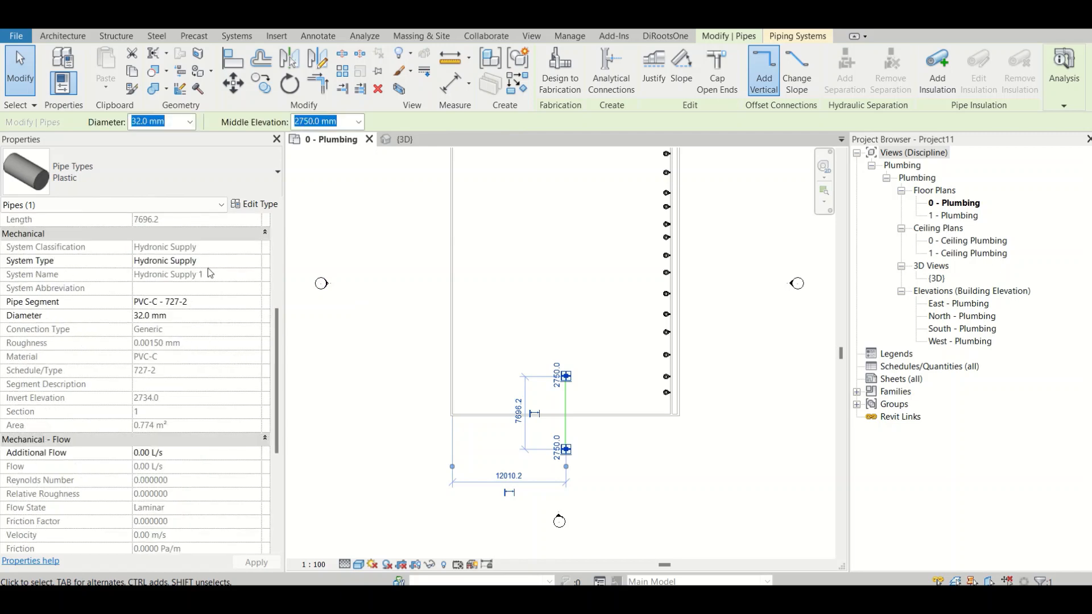
{"action": "left_click", "coordinate": [246, 263]}
{"action": "left_click", "coordinate": [255, 260]}
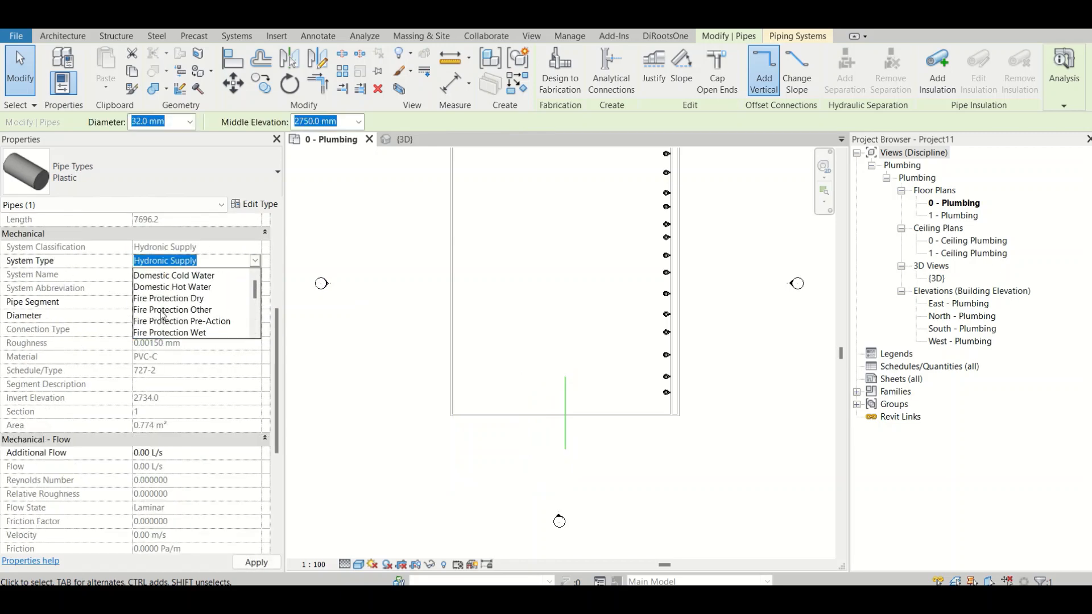
{"action": "scroll", "coordinate": [162, 315], "scroll_direction": "up", "scroll_amount": 1}
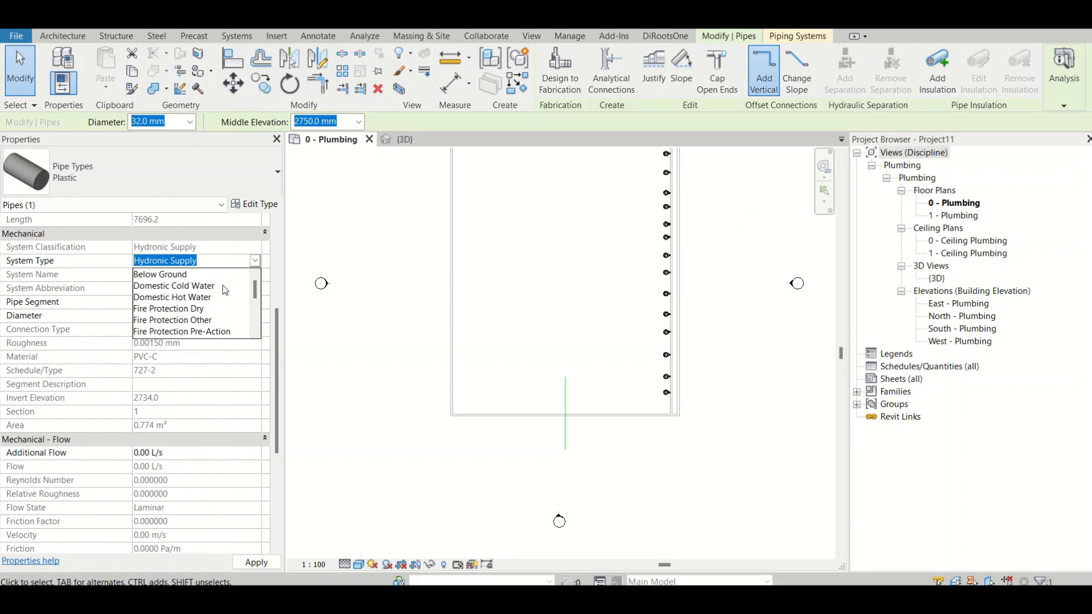
{"action": "left_click", "coordinate": [256, 261]}
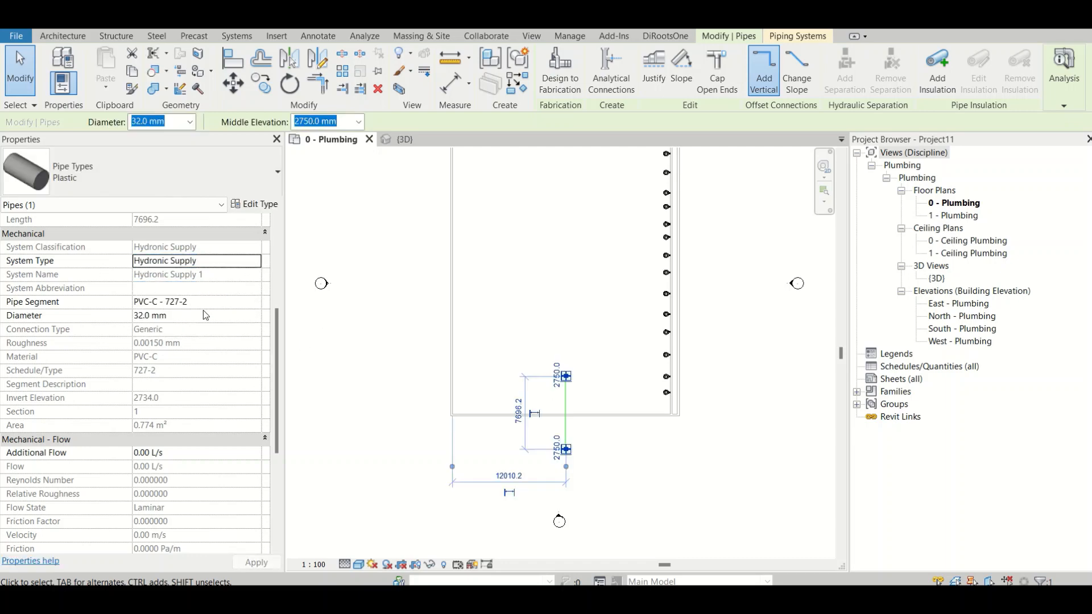
{"action": "key", "text": "Escape"}
- Set the system type of the plastic pipe crossing the south wall to Domestic Cold Water
{"action": "left_click", "coordinate": [566, 406]}
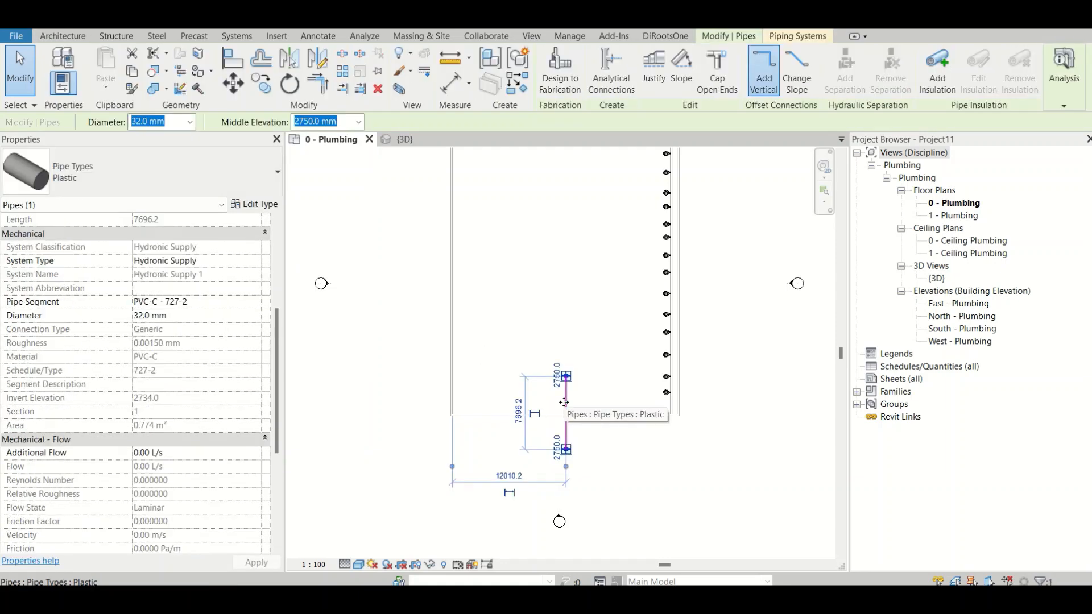
{"action": "scroll", "coordinate": [192, 408], "scroll_direction": "up", "scroll_amount": 3}
{"action": "scroll", "coordinate": [193, 403], "scroll_direction": "up", "scroll_amount": 1}
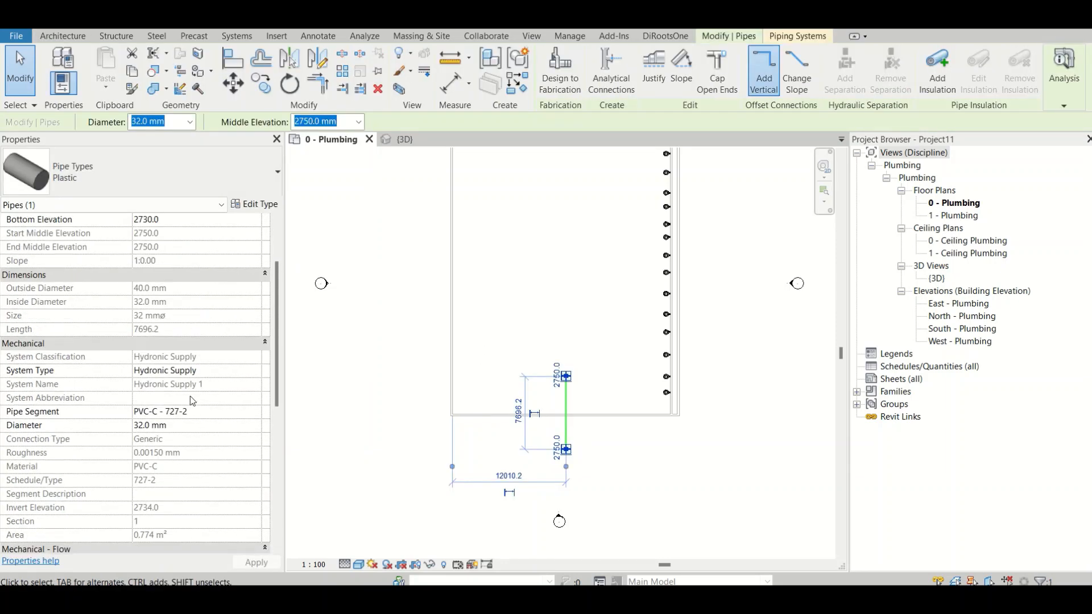
{"action": "left_click", "coordinate": [254, 373]}
{"action": "left_click", "coordinate": [254, 370]}
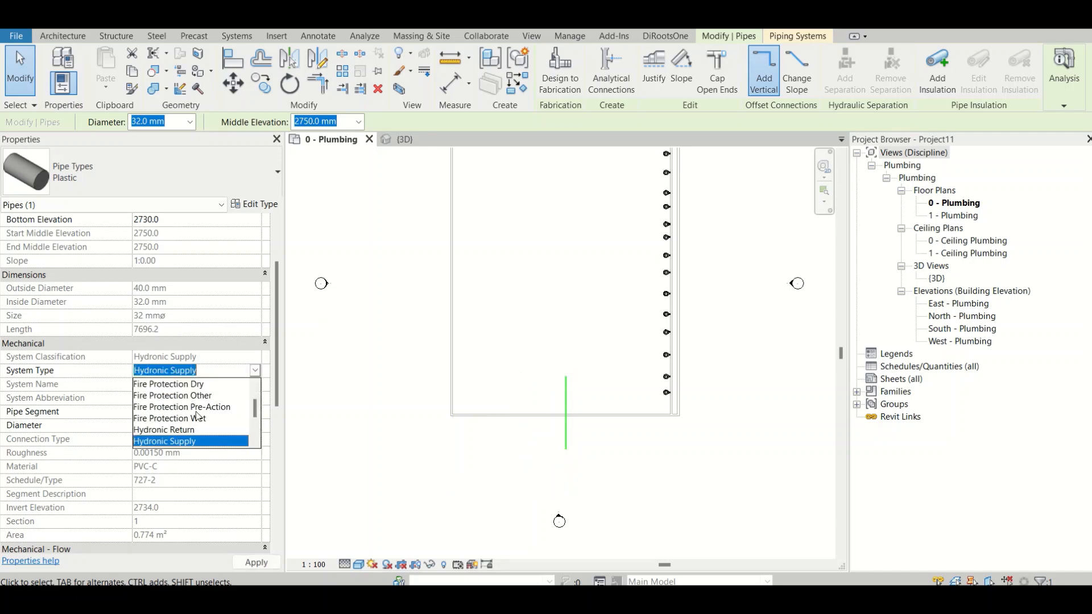
{"action": "scroll", "coordinate": [188, 420], "scroll_direction": "up", "scroll_amount": 1}
{"action": "left_click", "coordinate": [188, 396]}
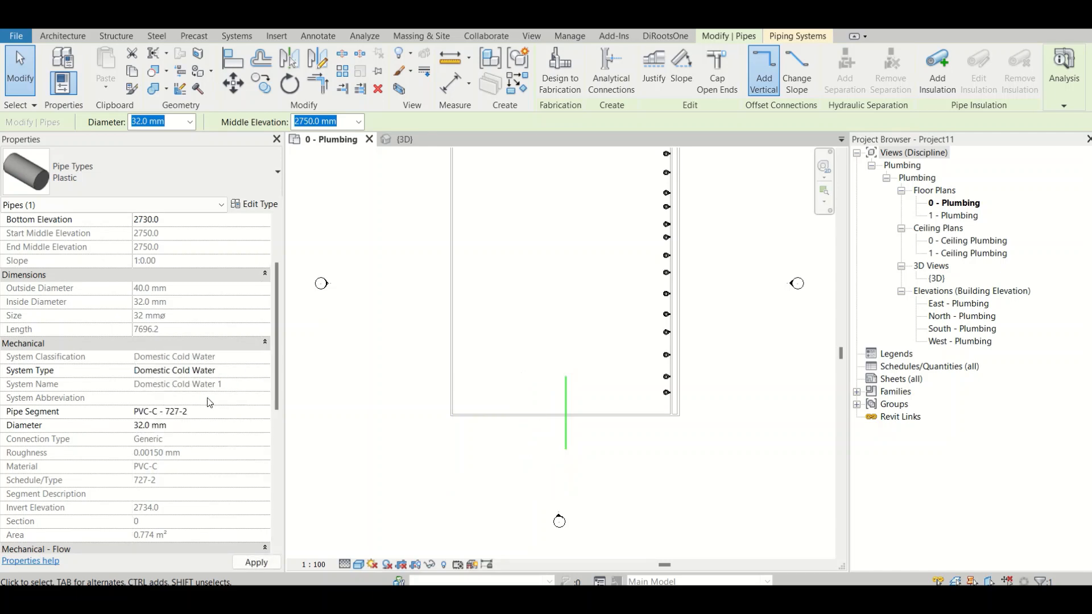
{"action": "scroll", "coordinate": [155, 234], "scroll_direction": "up", "scroll_amount": 2}
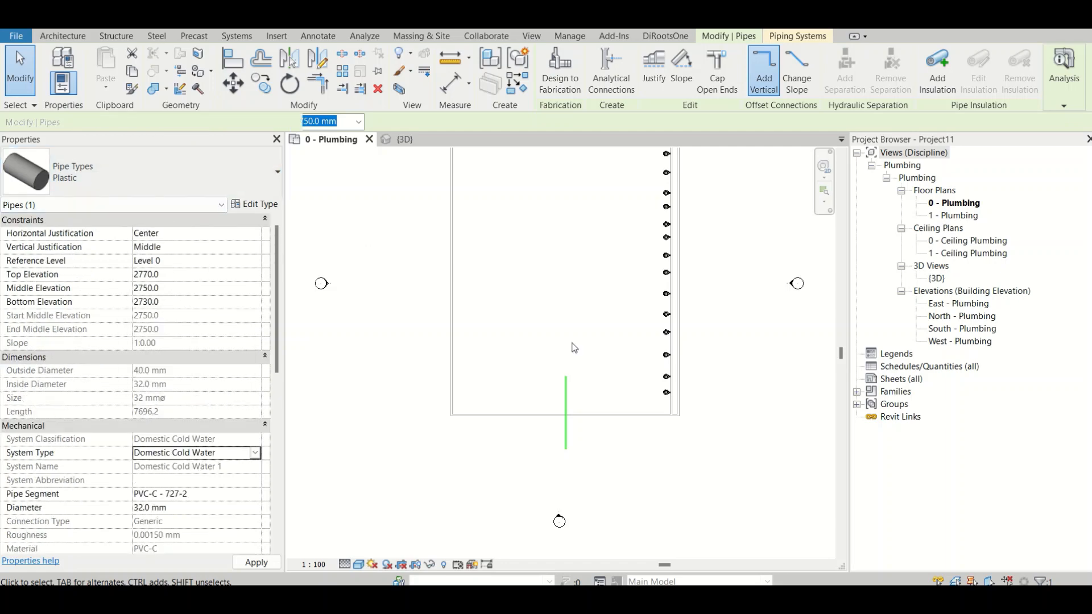
- Set the cold water pipe's diameter to 65 mm and pull back its north end so the pipe is 4400 mm long
{"action": "left_click", "coordinate": [566, 392]}
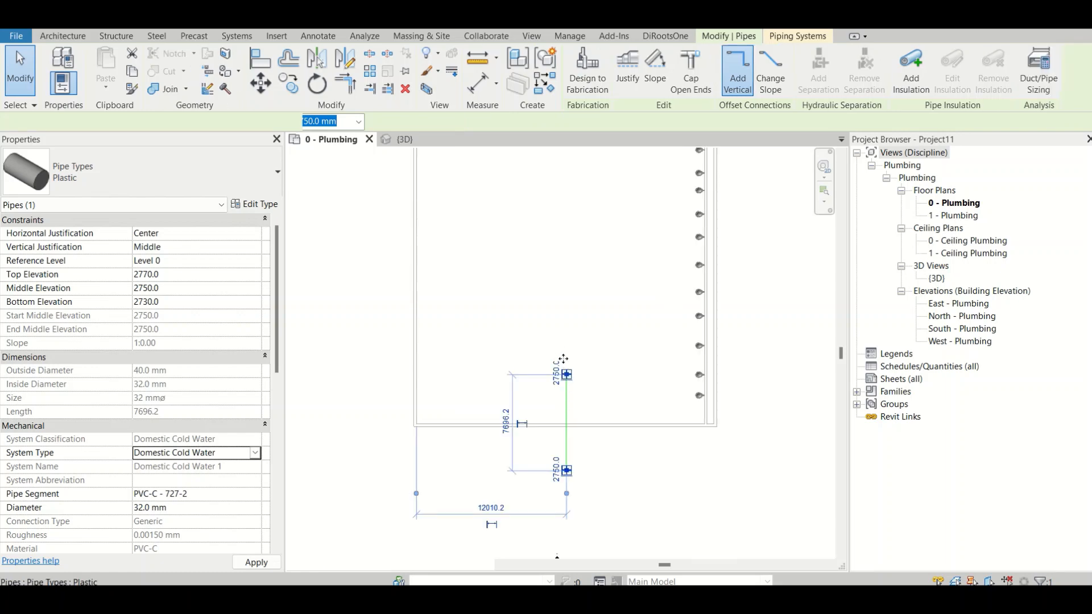
{"action": "scroll", "coordinate": [565, 377], "scroll_direction": "up", "scroll_amount": 3}
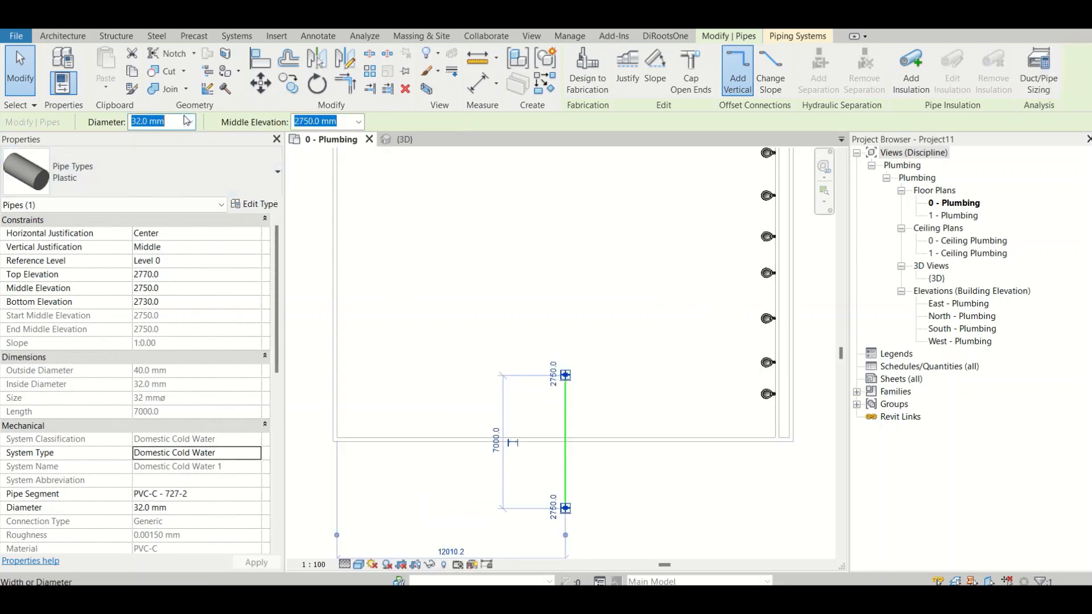
{"action": "left_click", "coordinate": [190, 122]}
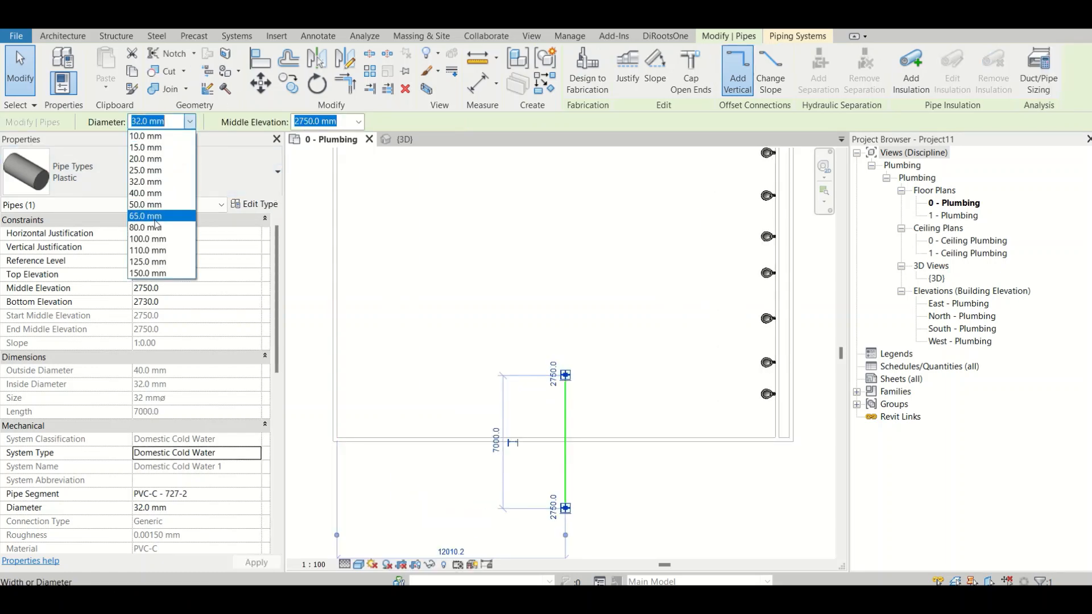
{"action": "left_click", "coordinate": [156, 218]}
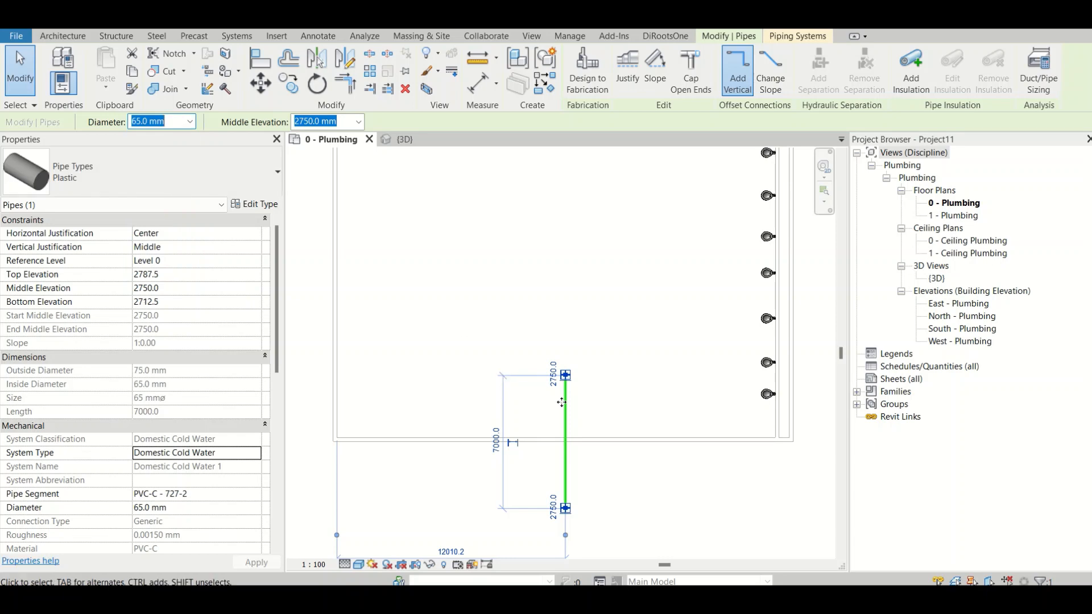
{"action": "scroll", "coordinate": [561, 402], "scroll_direction": "up", "scroll_amount": 2}
{"action": "left_click_drag", "start_coordinate": [567, 394], "coordinate": [567, 438]}
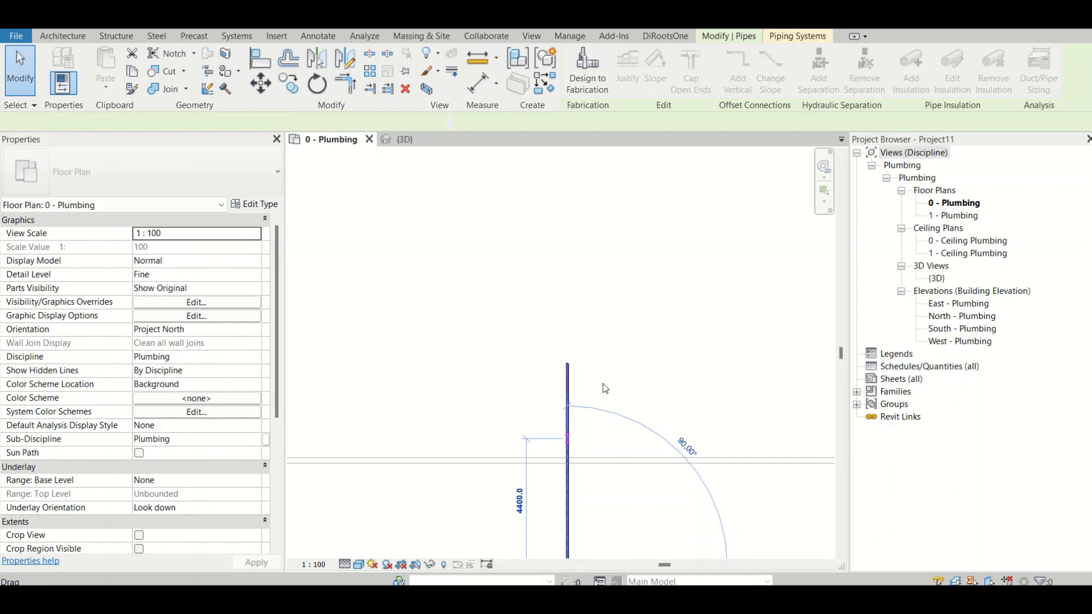
- Extend the cold water pipe from its north end 11500 mm east into the east wall cavity, with a northward turn about 800 mm long
{"action": "scroll", "coordinate": [604, 384], "scroll_direction": "down", "scroll_amount": 4}
{"action": "middle_click_drag", "start_coordinate": [608, 376], "coordinate": [398, 311]}
{"action": "scroll", "coordinate": [399, 353], "scroll_direction": "up", "scroll_amount": 2}
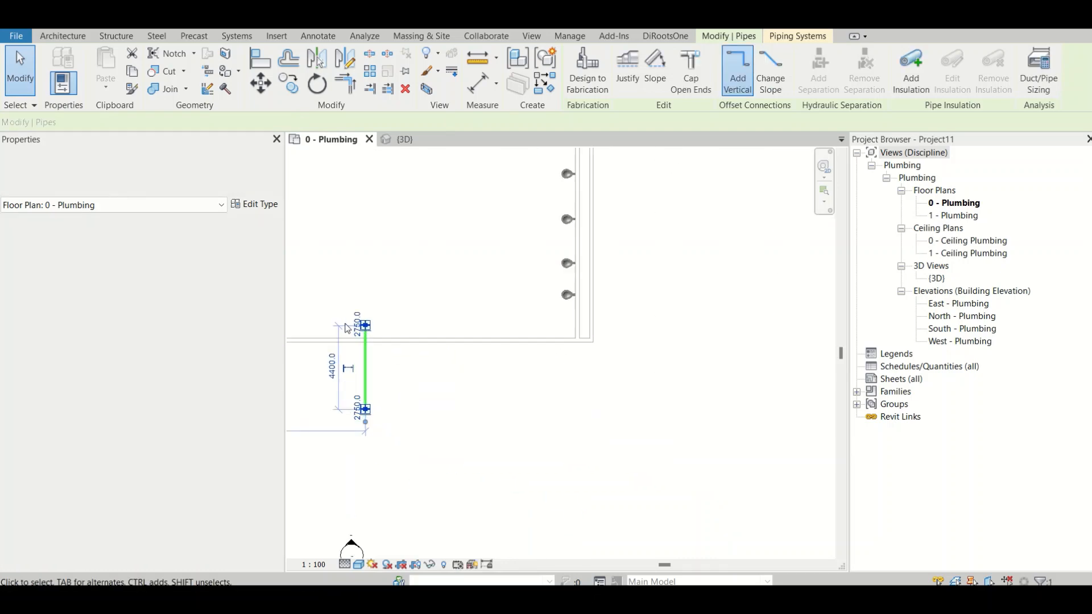
{"action": "right_click", "coordinate": [363, 335]}
{"action": "left_click", "coordinate": [450, 285]}
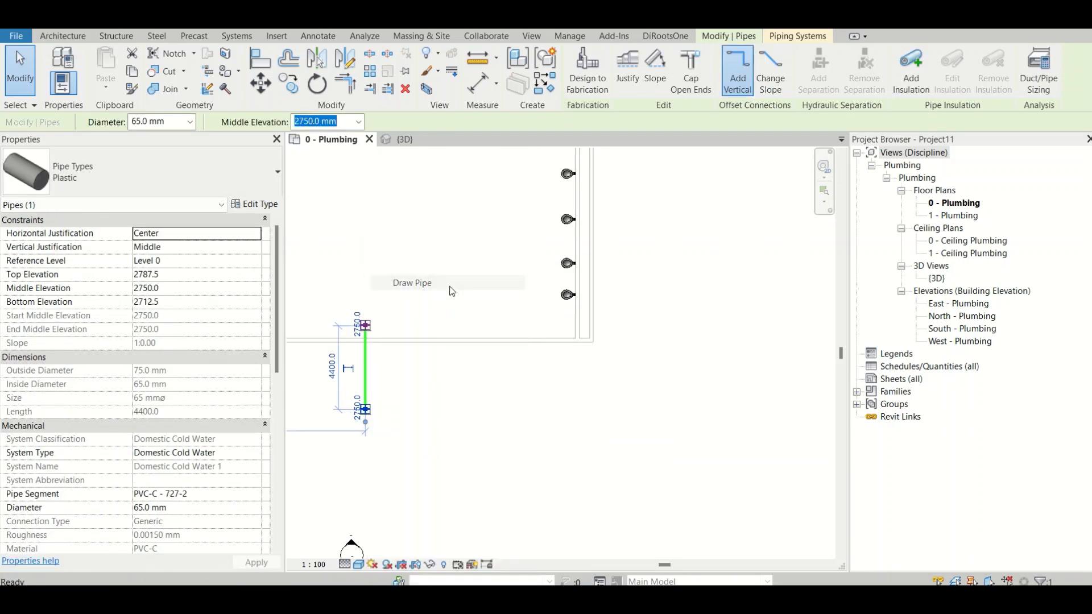
{"action": "scroll", "coordinate": [577, 326], "scroll_direction": "up", "scroll_amount": 3}
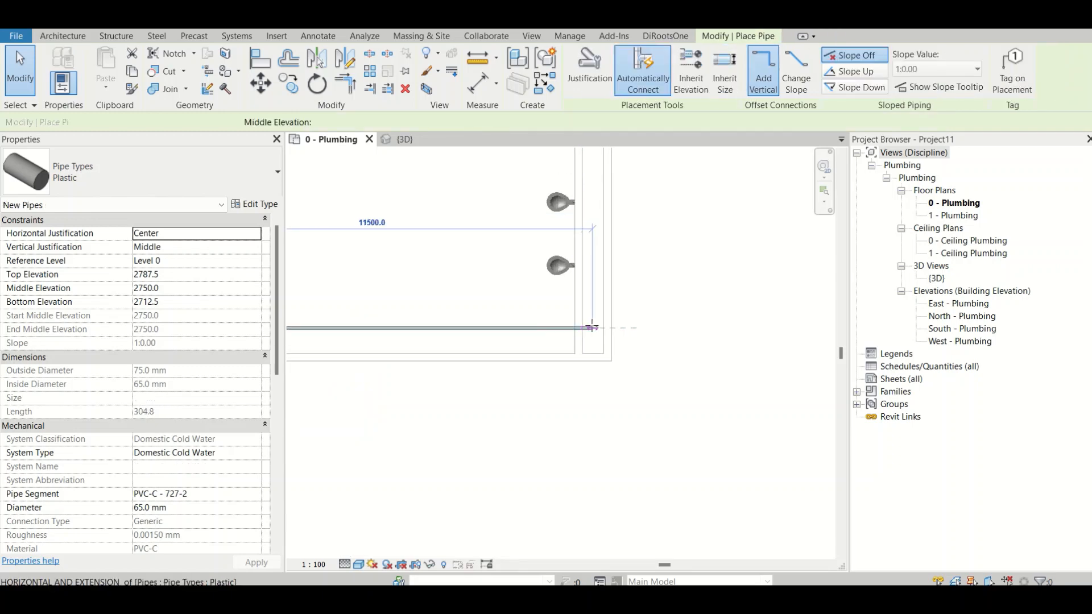
{"action": "left_click", "coordinate": [587, 311]}
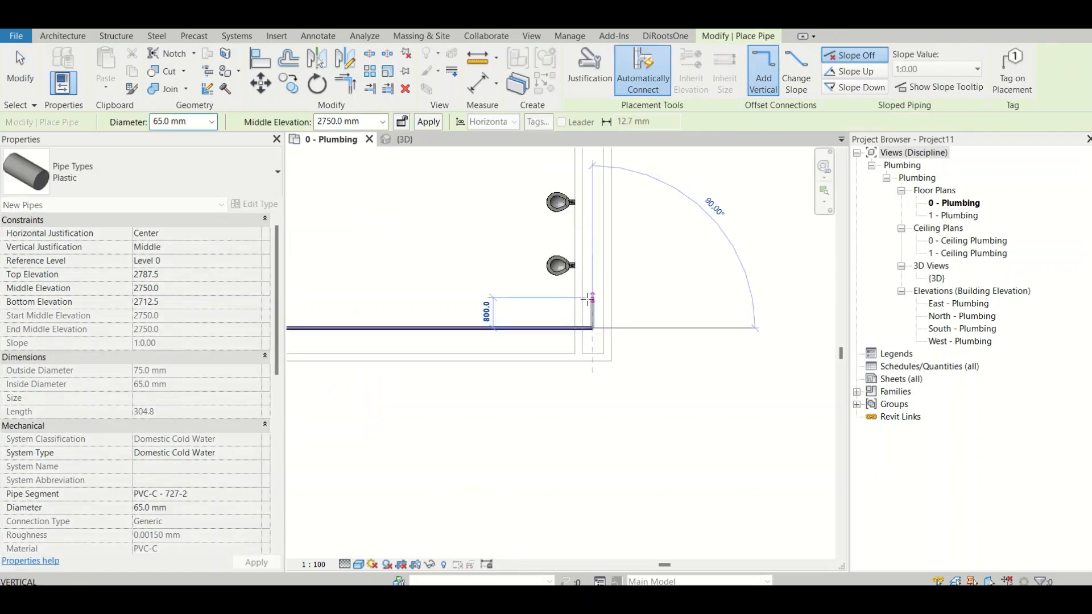
{"action": "scroll", "coordinate": [644, 348], "scroll_direction": "down", "scroll_amount": 3}
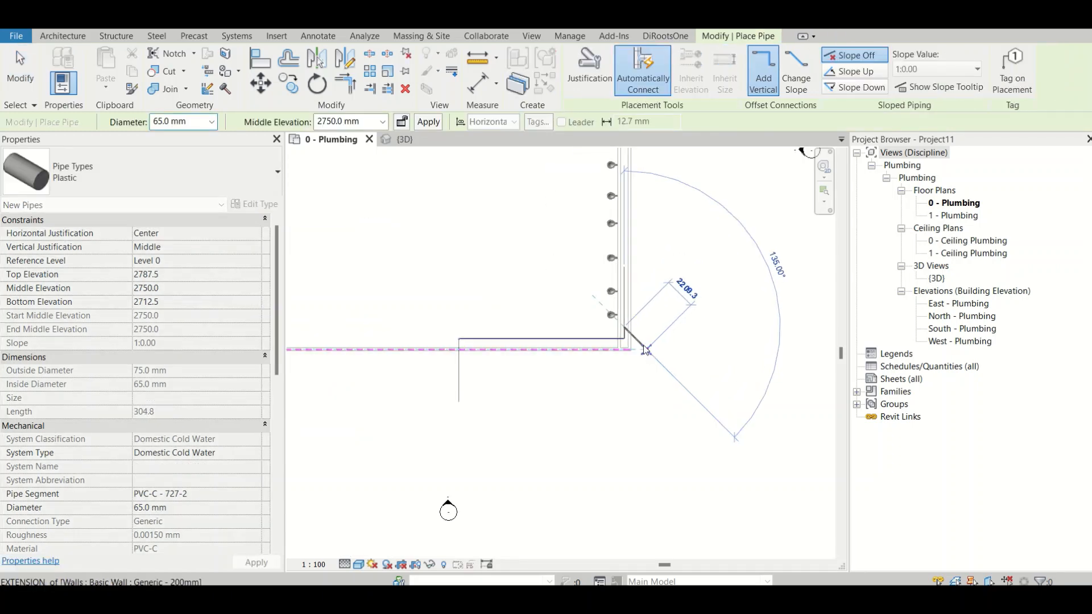
{"action": "scroll", "coordinate": [645, 348], "scroll_direction": "up", "scroll_amount": 3}
{"action": "key", "text": "Escape"}
{"action": "key", "text": "Escape"}
- Create a Domestic Cold Water piping system from all fourteen wall-mounted water closets along the east wall
{"action": "scroll", "coordinate": [565, 206], "scroll_direction": "down", "scroll_amount": 5}
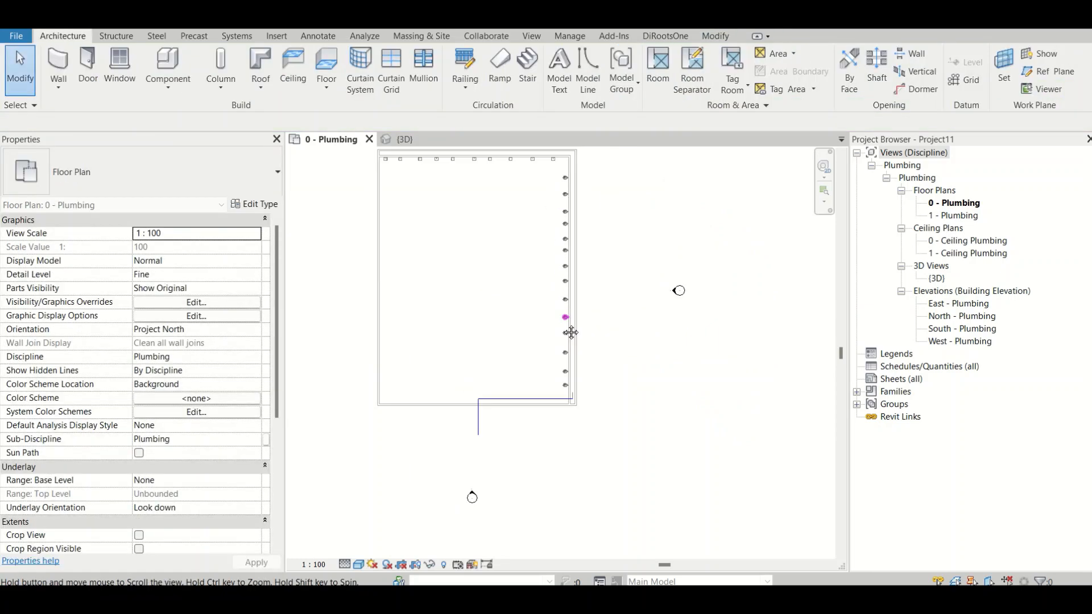
{"action": "left_click_drag", "start_coordinate": [555, 187], "coordinate": [535, 367]}
{"action": "scroll", "coordinate": [559, 313], "scroll_direction": "up", "scroll_amount": 2}
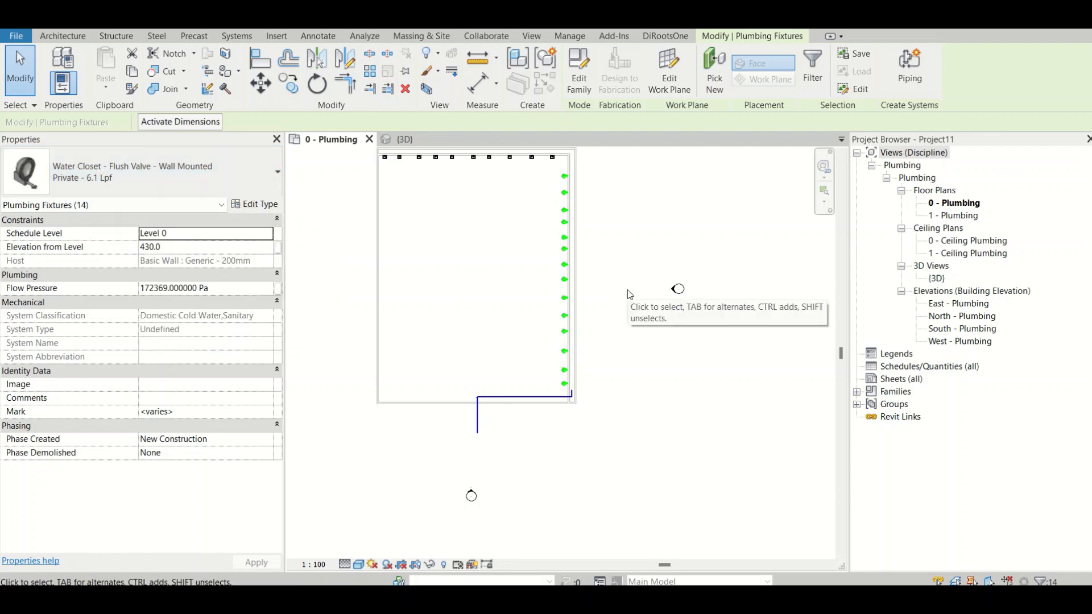
{"action": "left_click", "coordinate": [907, 95]}
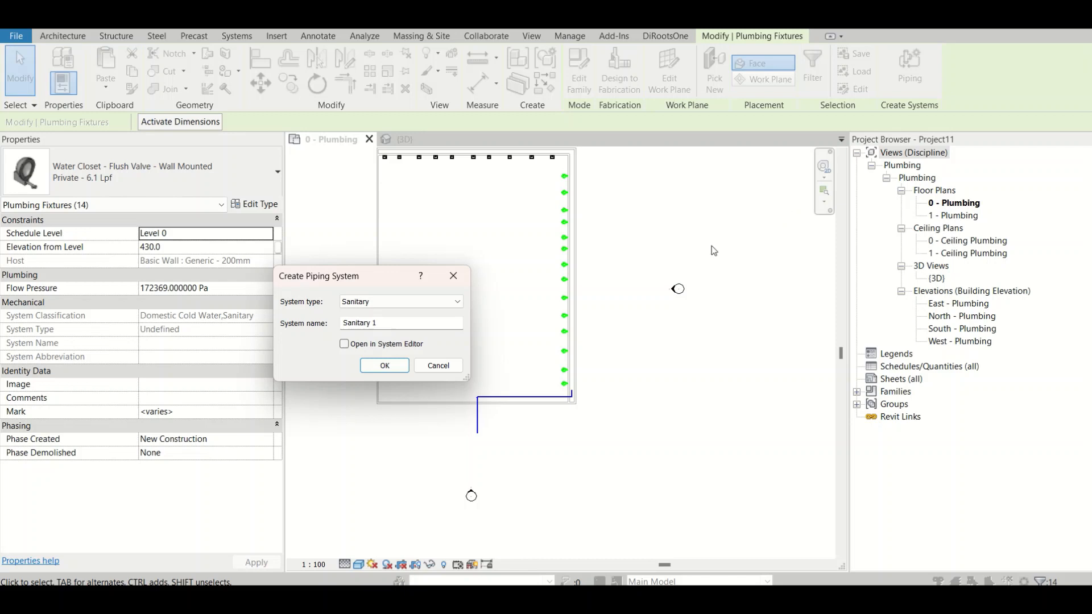
{"action": "left_click", "coordinate": [428, 300]}
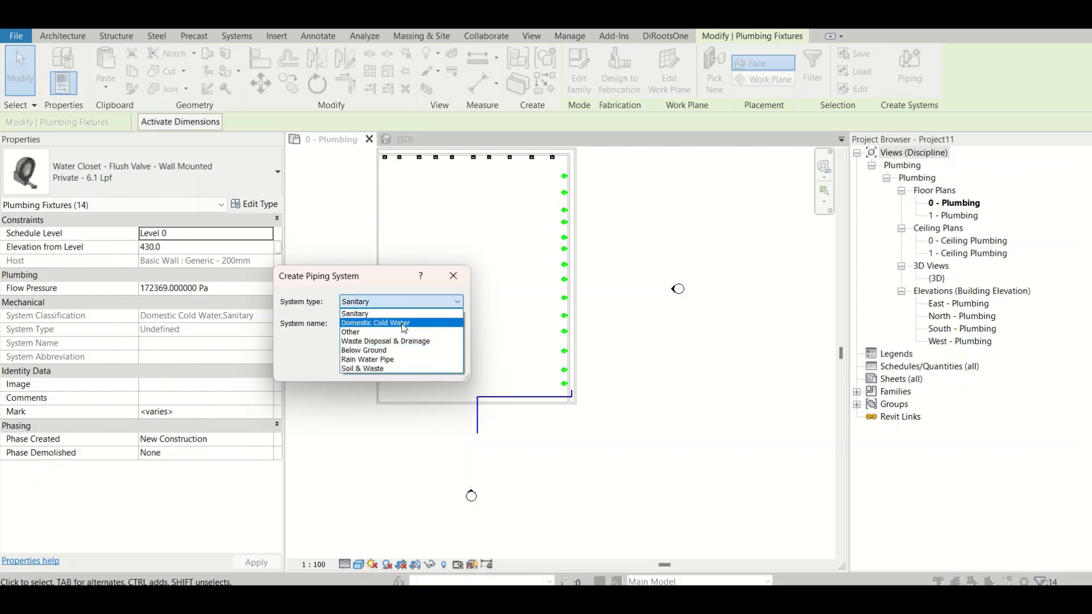
{"action": "left_click", "coordinate": [375, 322]}
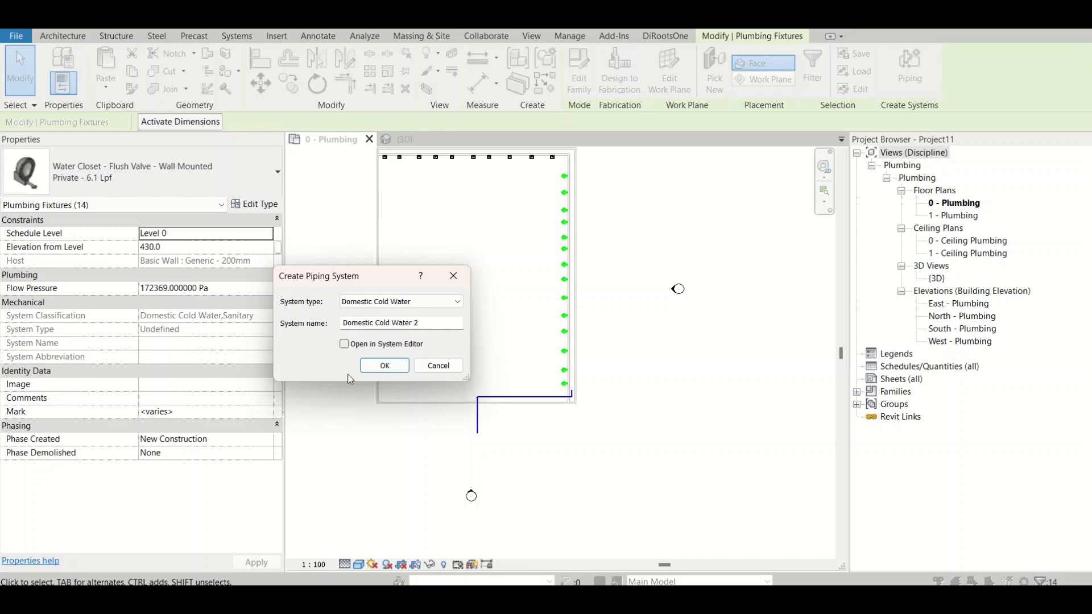
{"action": "left_click", "coordinate": [376, 366]}
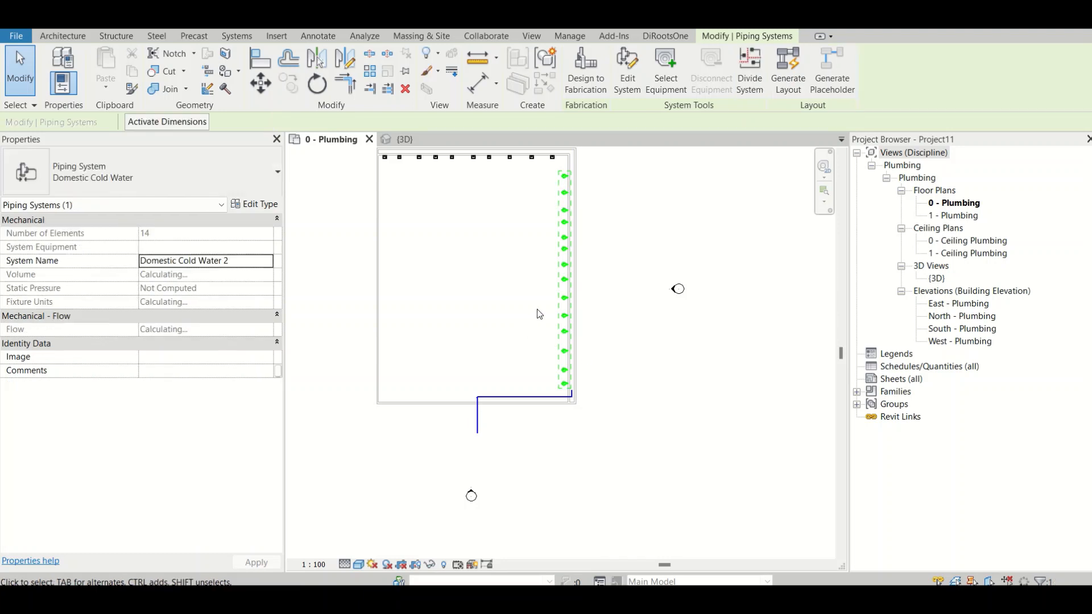
- Generate a layout for the water closets' cold water system and inspect the proposed Network routing in the 3D view
{"action": "left_click", "coordinate": [780, 92]}
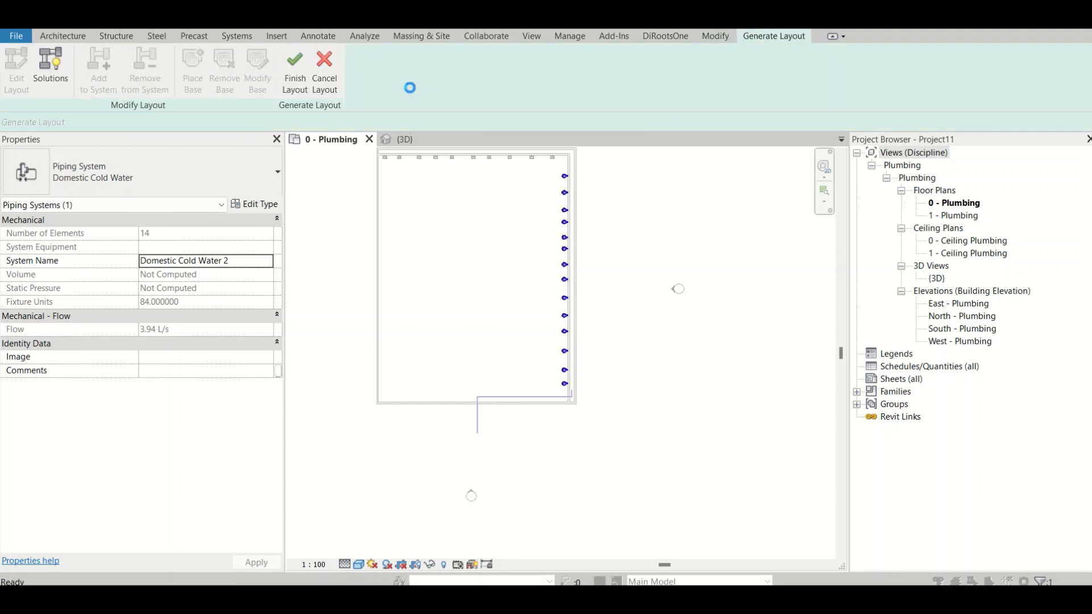
{"action": "left_click", "coordinate": [62, 73]}
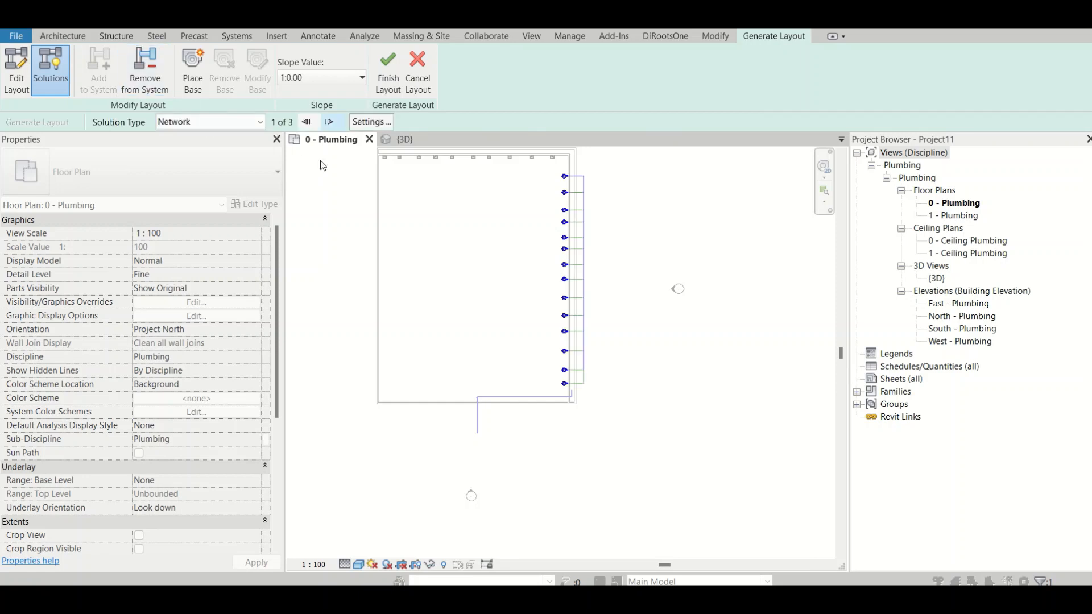
{"action": "scroll", "coordinate": [574, 356], "scroll_direction": "up", "scroll_amount": 5}
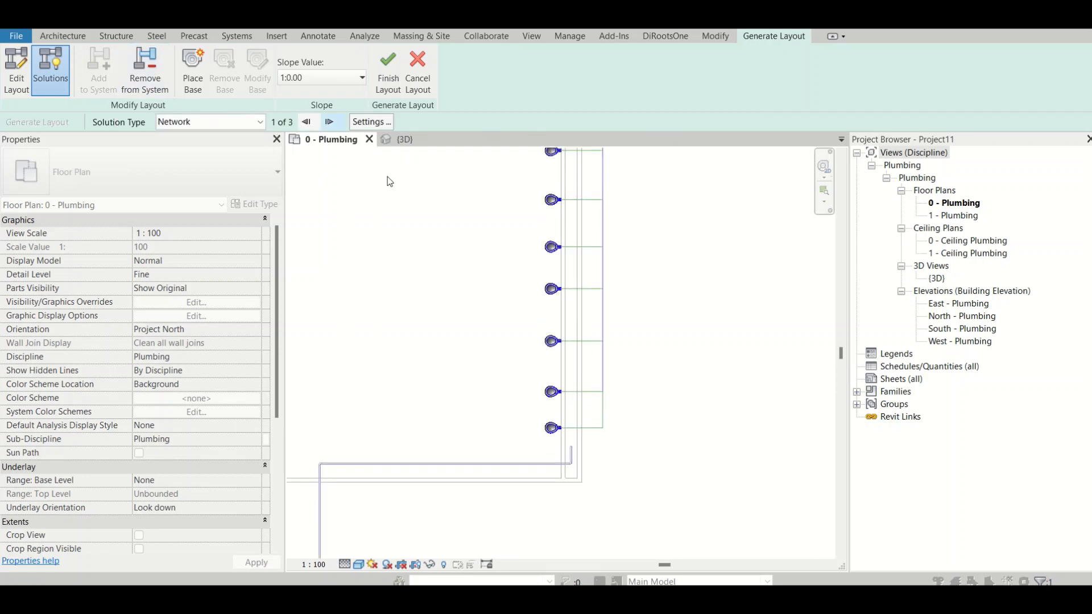
{"action": "left_click", "coordinate": [411, 141]}
{"action": "scroll", "coordinate": [661, 386], "scroll_direction": "up", "scroll_amount": 4}
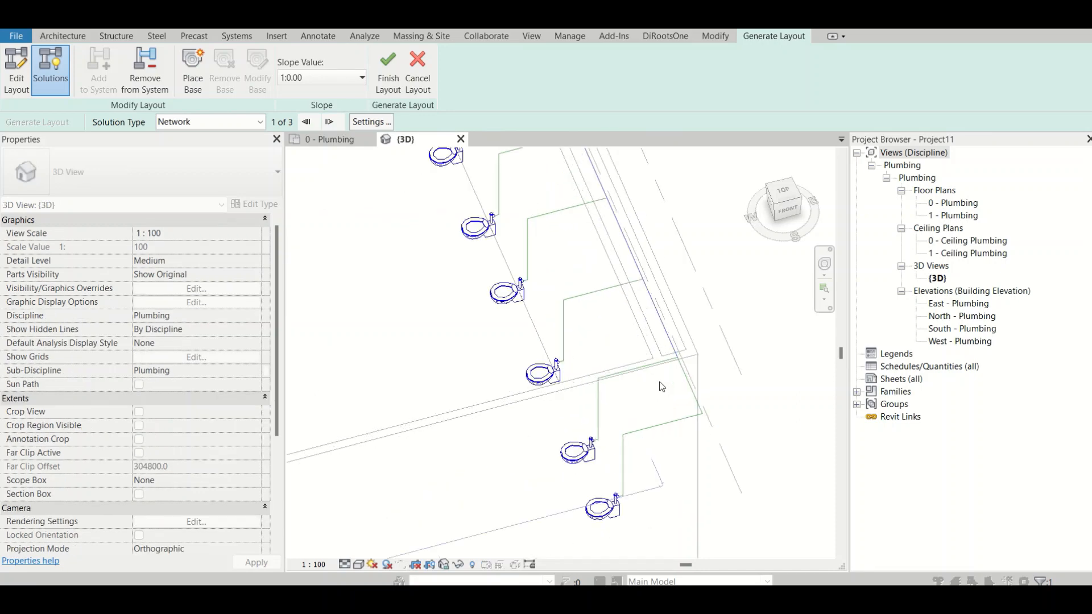
{"action": "middle_click_drag", "start_coordinate": [662, 386], "coordinate": [602, 339], "text": "shift"}
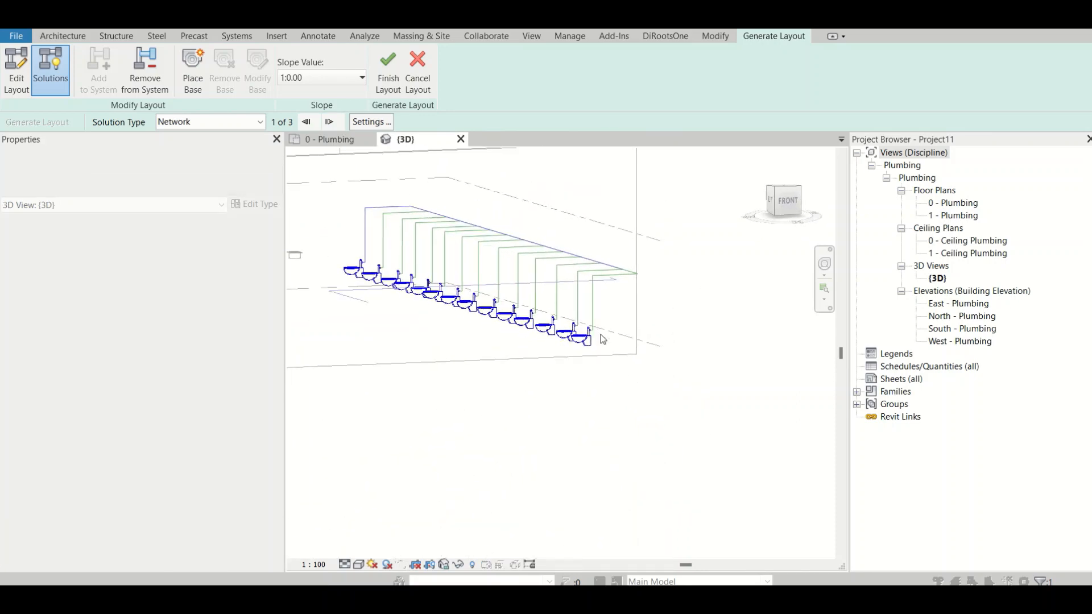
{"action": "scroll", "coordinate": [602, 339], "scroll_direction": "up", "scroll_amount": 5}
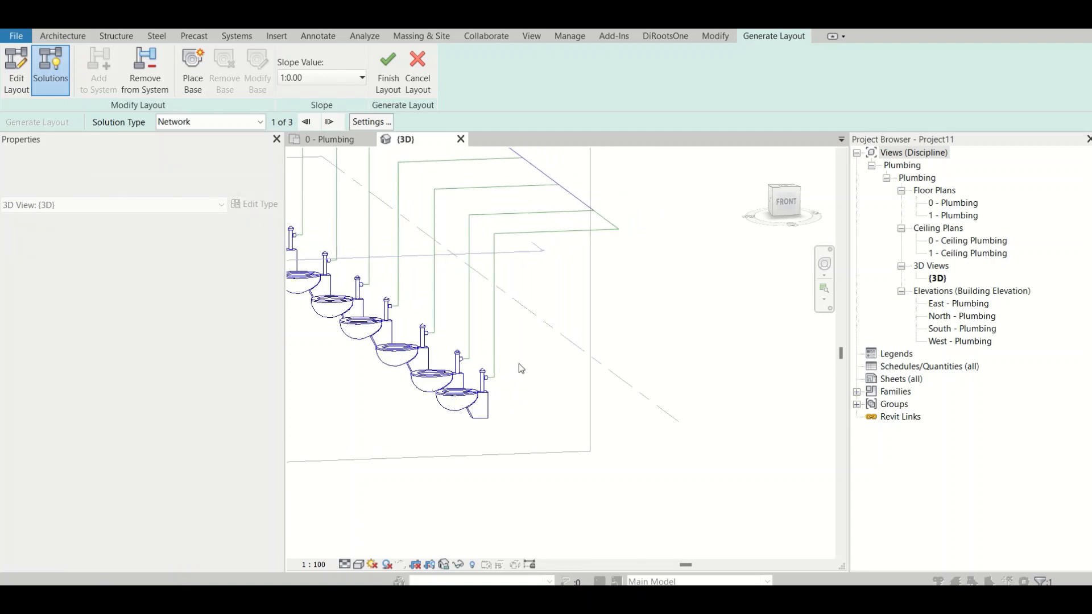
{"action": "scroll", "coordinate": [515, 367], "scroll_direction": "up", "scroll_amount": 2}
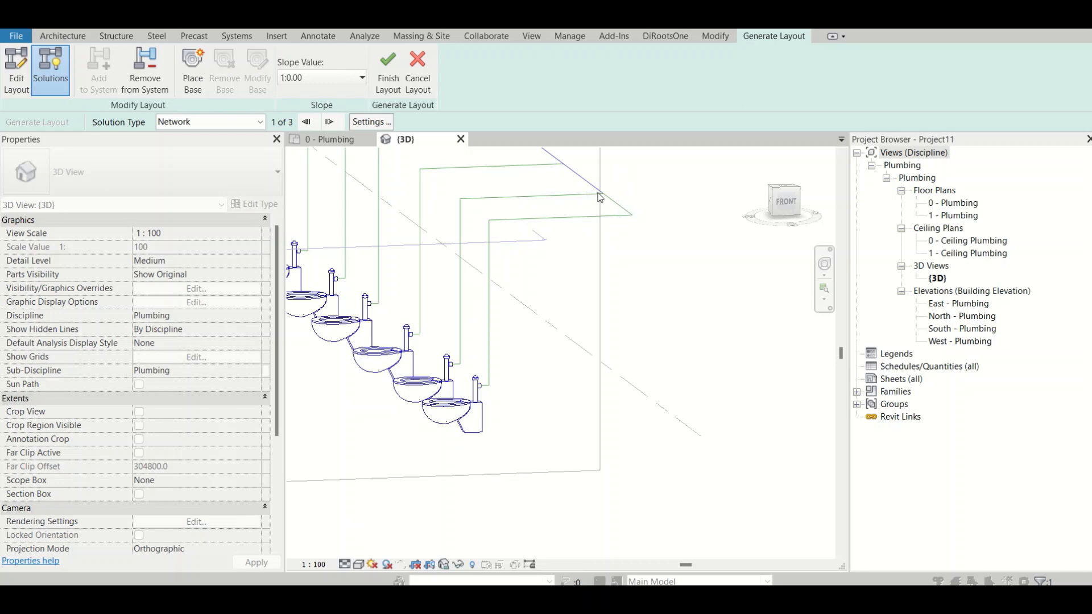
- In the layout's pipe conversion settings, set the main pipe type to Plastic
{"action": "left_click", "coordinate": [373, 123]}
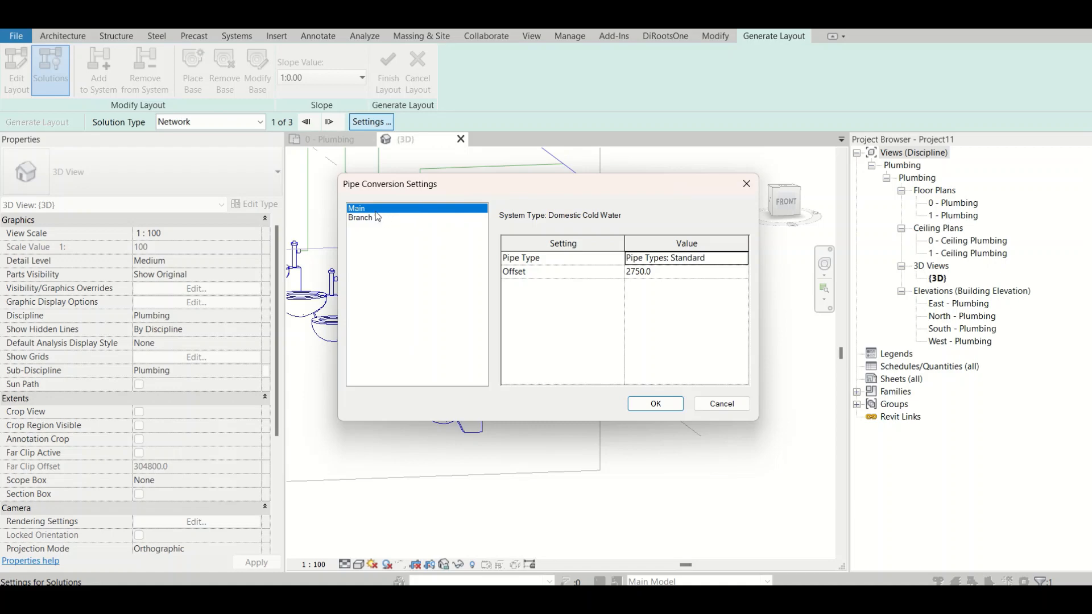
{"action": "left_click", "coordinate": [375, 219]}
{"action": "left_click", "coordinate": [373, 209]}
{"action": "left_click", "coordinate": [373, 219]}
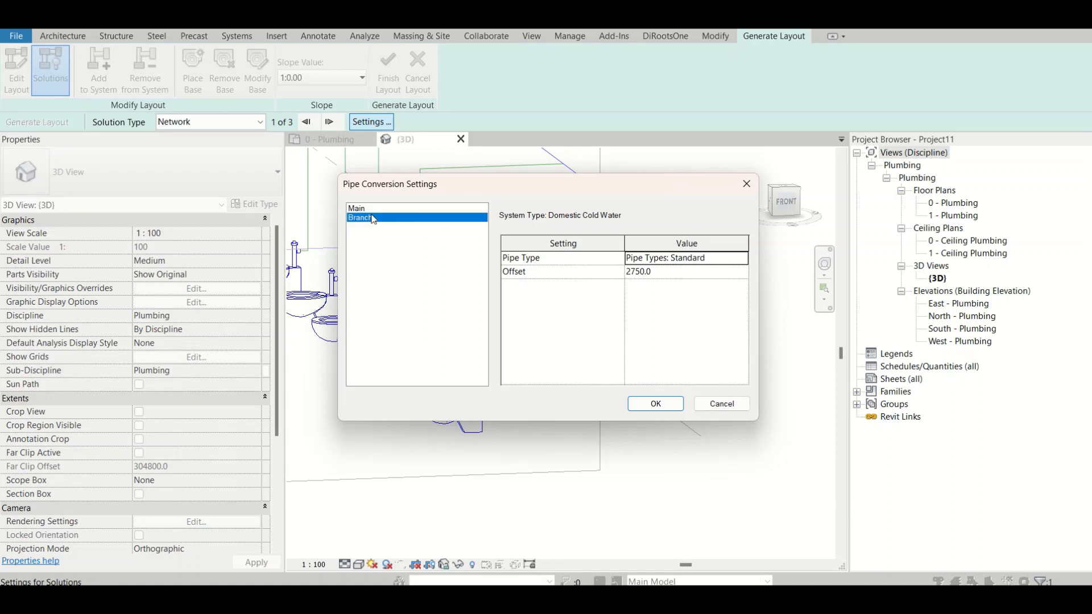
{"action": "left_click", "coordinate": [373, 210]}
{"action": "left_click", "coordinate": [735, 262]}
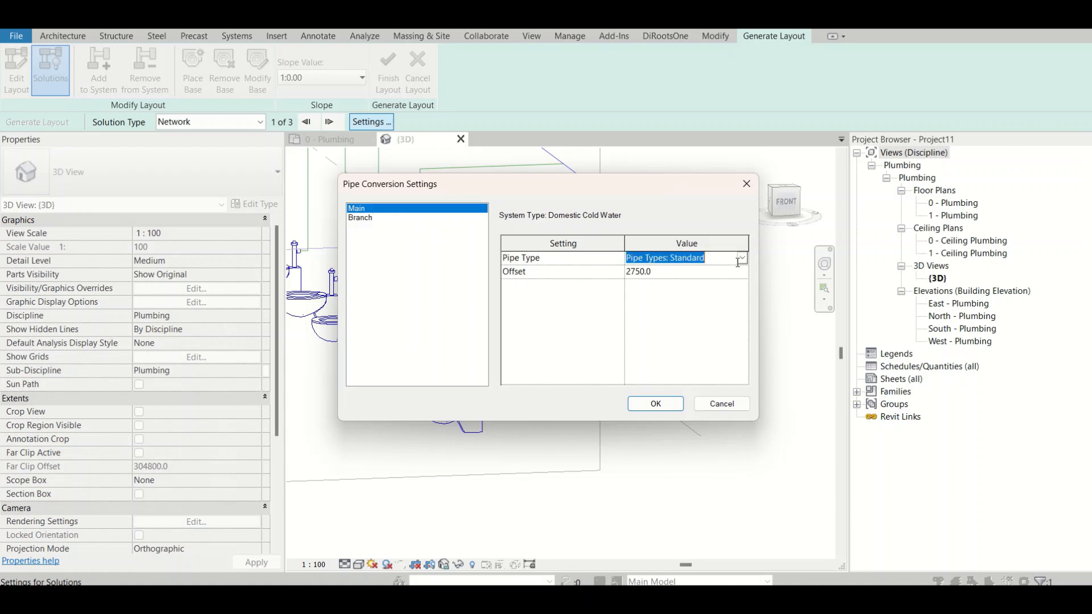
{"action": "left_click", "coordinate": [730, 261]}
{"action": "left_click", "coordinate": [663, 283]}
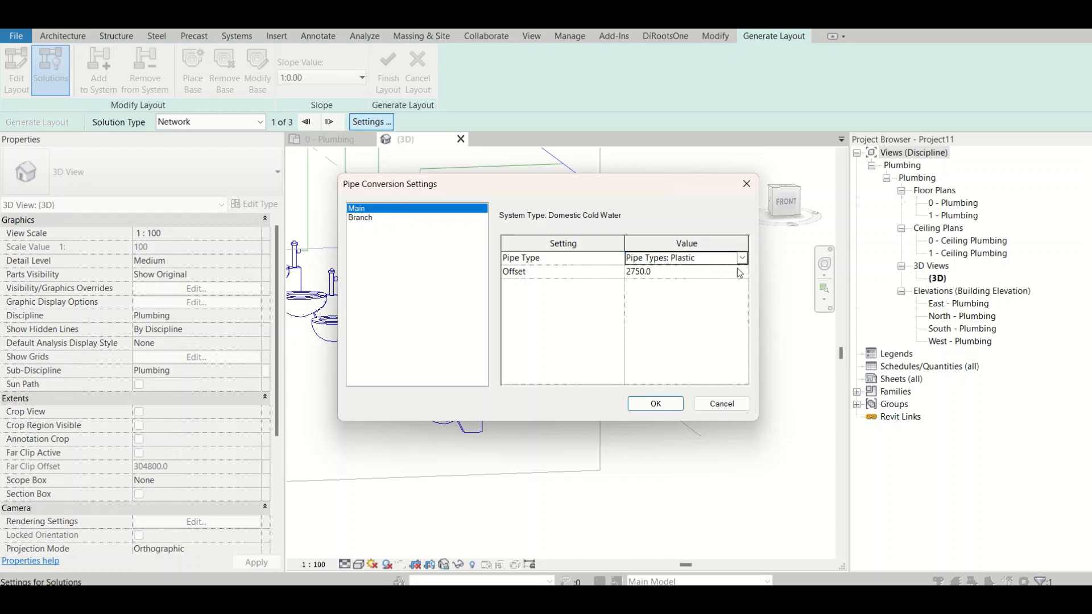
{"action": "left_click", "coordinate": [668, 271]}
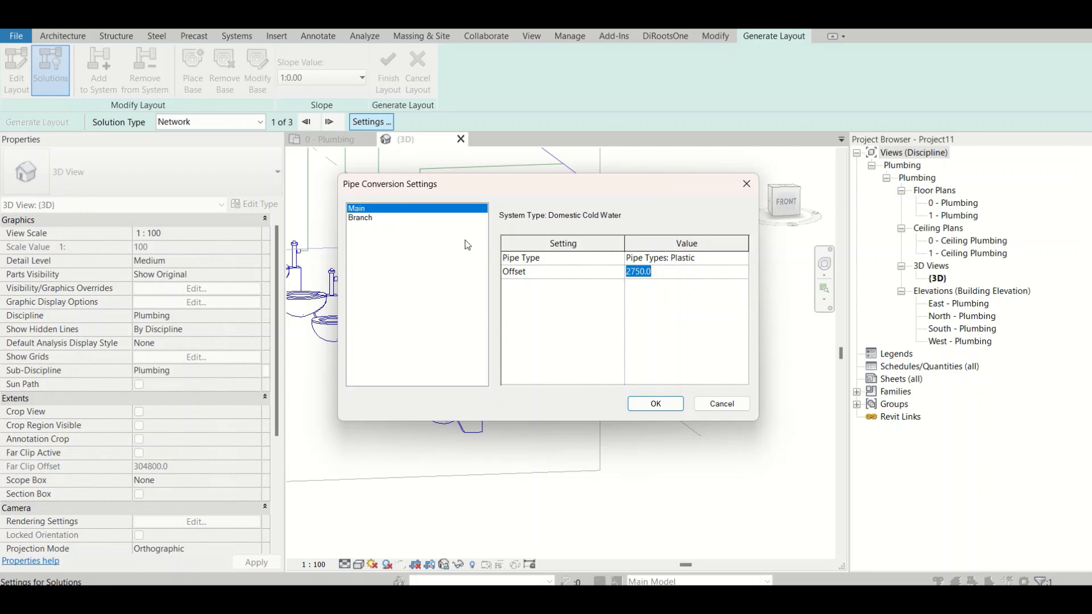
- Set the branch pipe type to Plastic and apply the pipe conversion settings
{"action": "left_click", "coordinate": [360, 219]}
{"action": "left_click", "coordinate": [742, 262]}
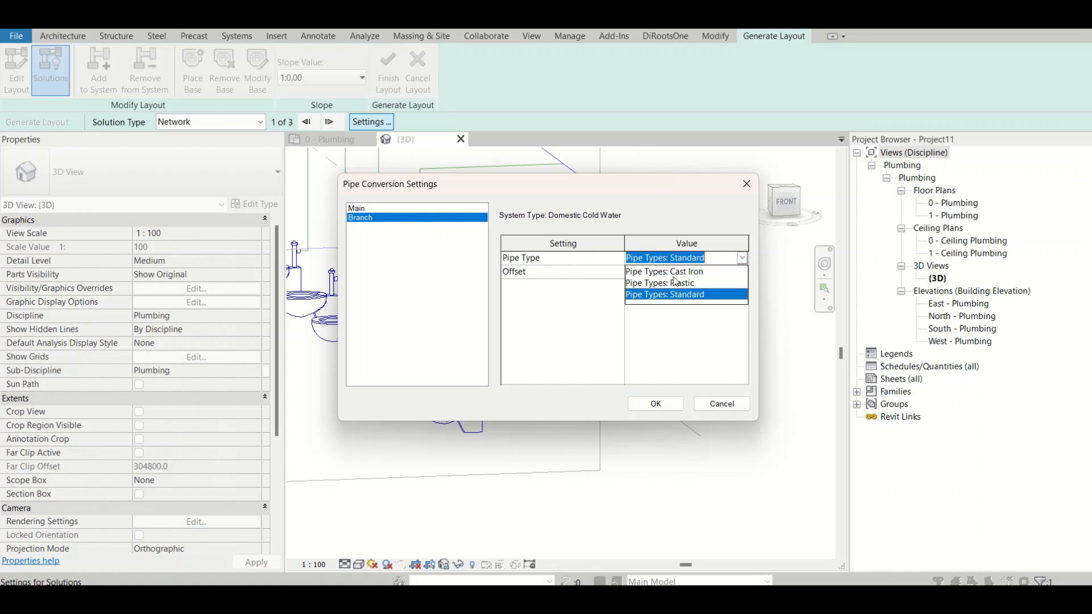
{"action": "left_click", "coordinate": [659, 293]}
{"action": "left_click", "coordinate": [655, 403]}
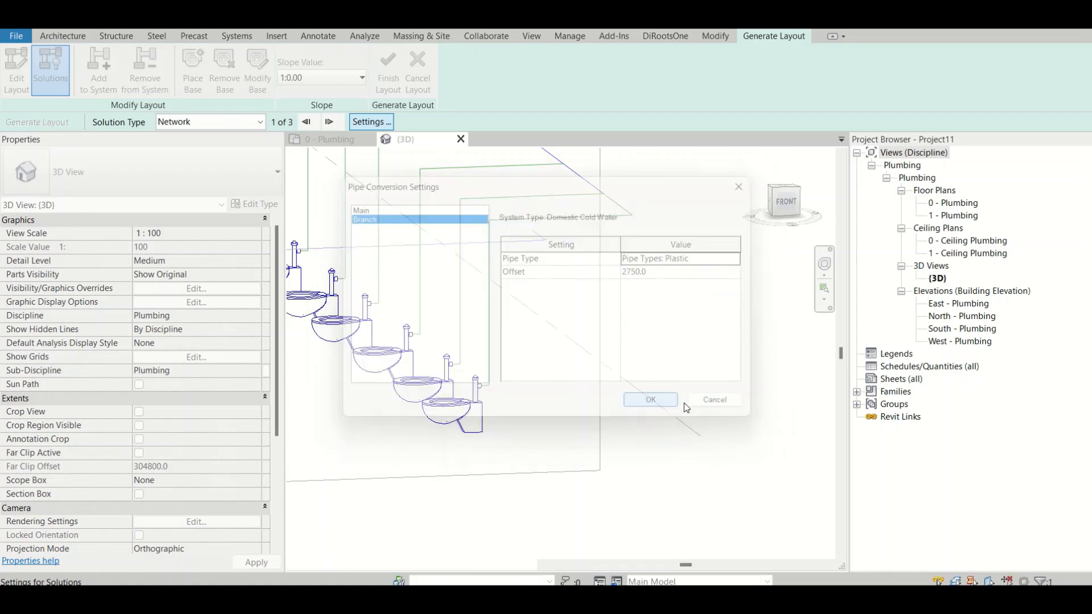
- Compare the three Network routing solutions and finish the layout with solution 1
{"action": "scroll", "coordinate": [651, 365], "scroll_direction": "down", "scroll_amount": 3}
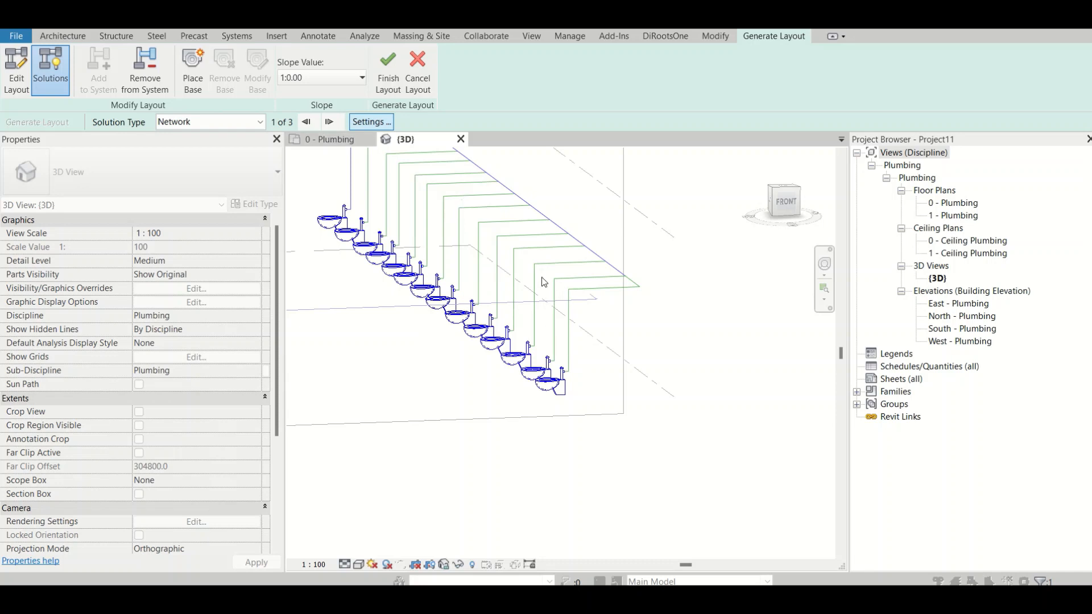
{"action": "left_click", "coordinate": [330, 122]}
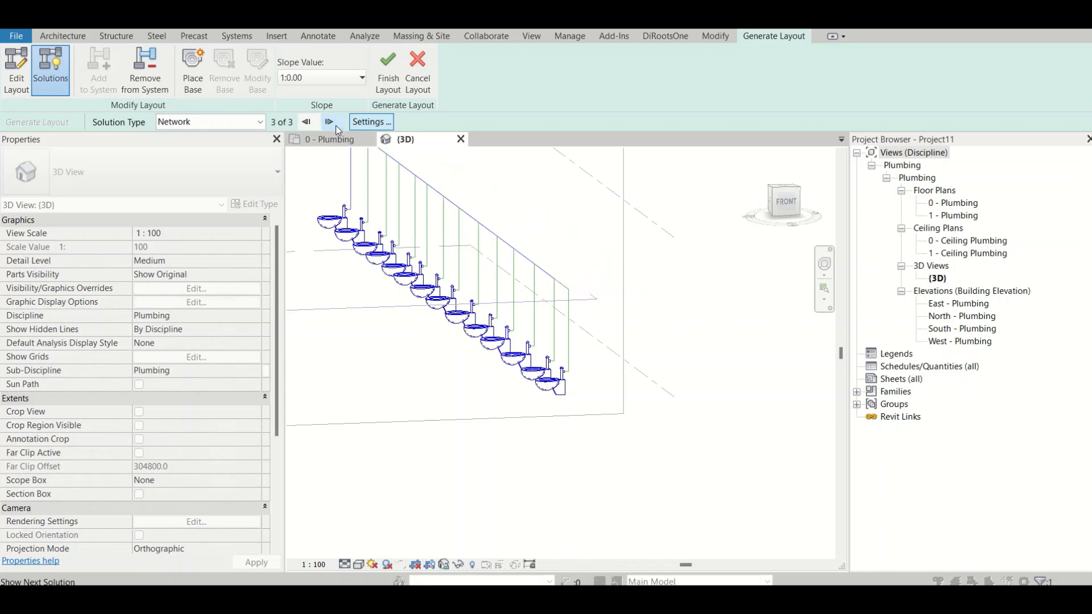
{"action": "left_click", "coordinate": [329, 122]}
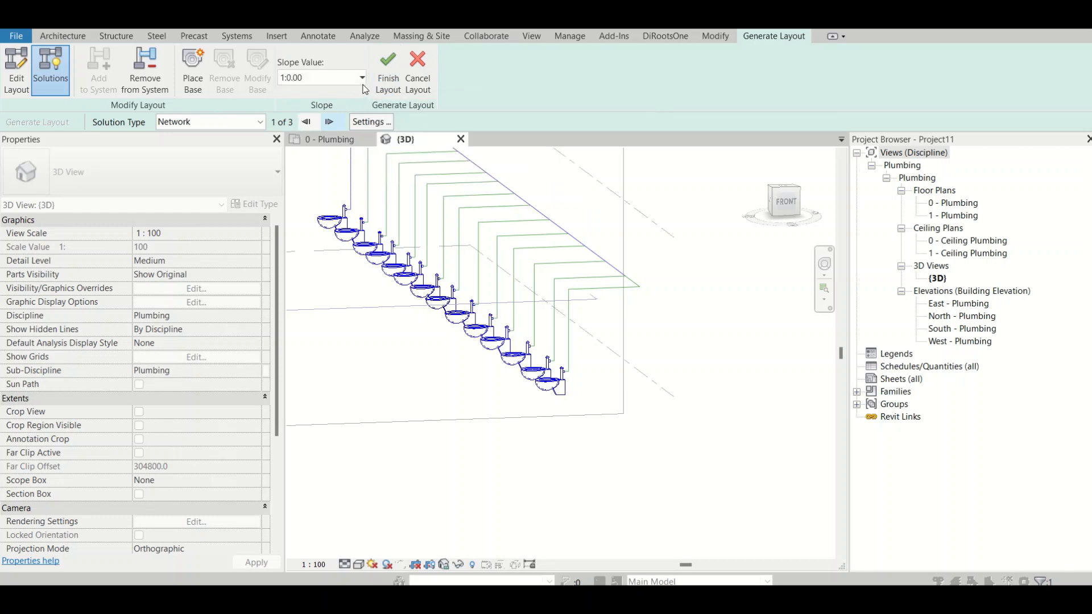
{"action": "left_click", "coordinate": [389, 71]}
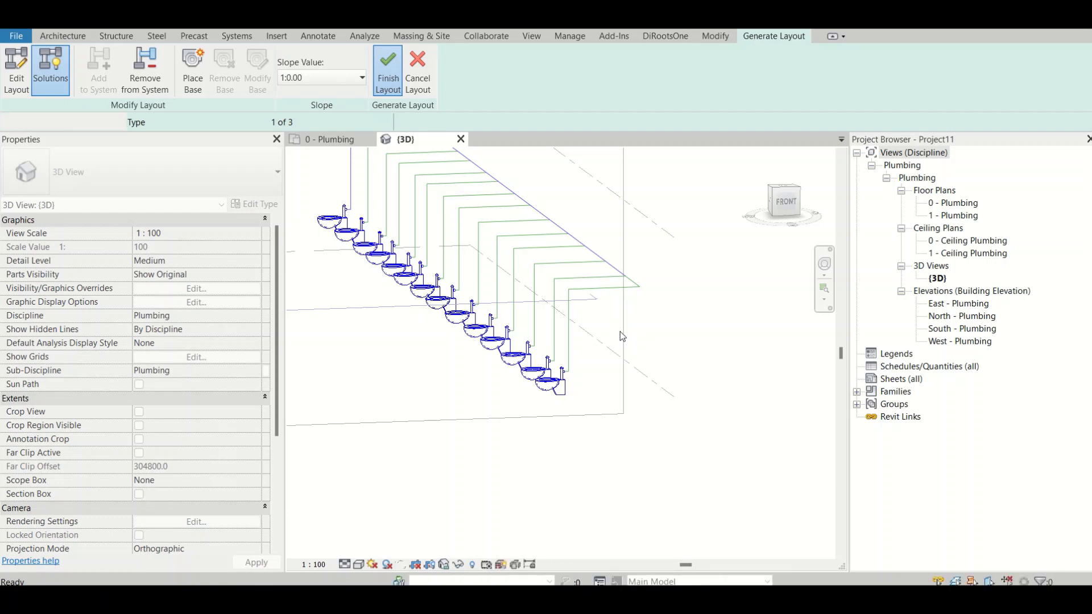
- Set the 3D view to Fine detail level and the Shaded visual style
{"action": "scroll", "coordinate": [648, 293], "scroll_direction": "up", "scroll_amount": 4}
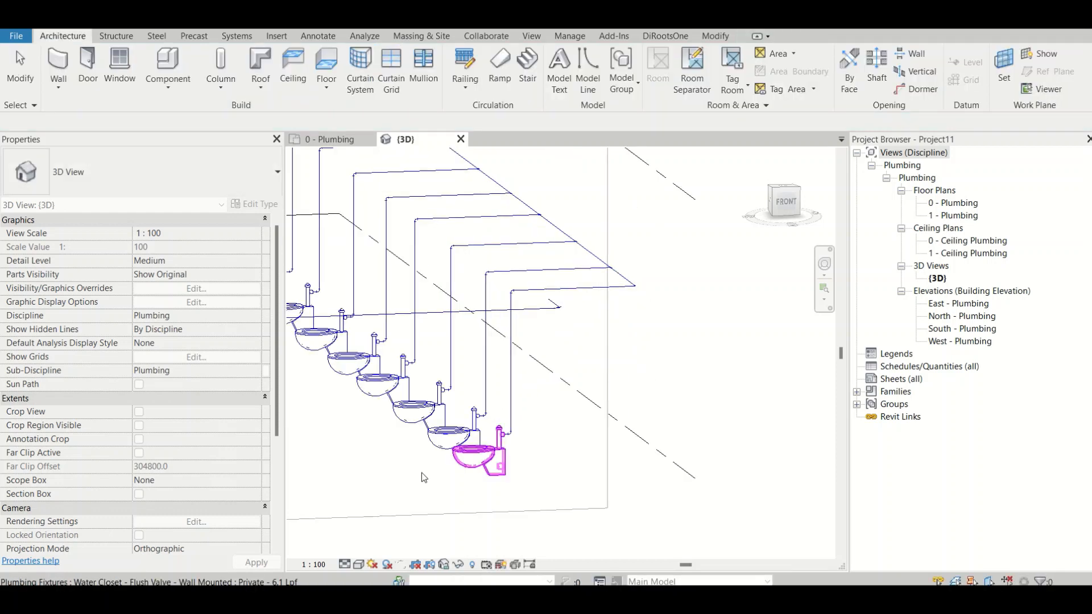
{"action": "left_click", "coordinate": [345, 564]}
{"action": "left_click", "coordinate": [358, 549]}
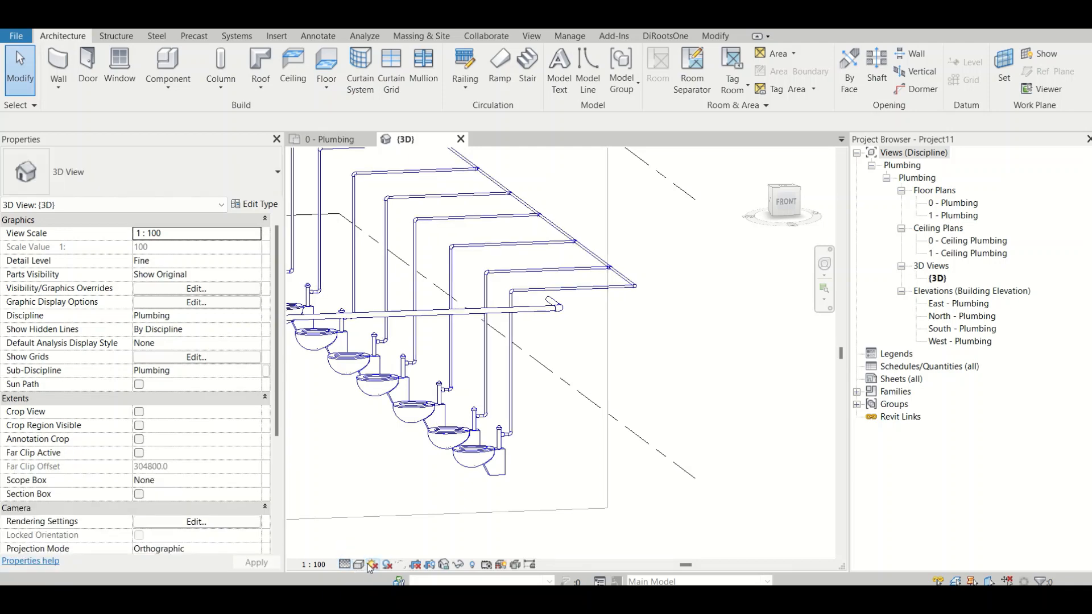
{"action": "left_click", "coordinate": [372, 564]}
{"action": "left_click", "coordinate": [359, 564]}
{"action": "left_click", "coordinate": [363, 521]}
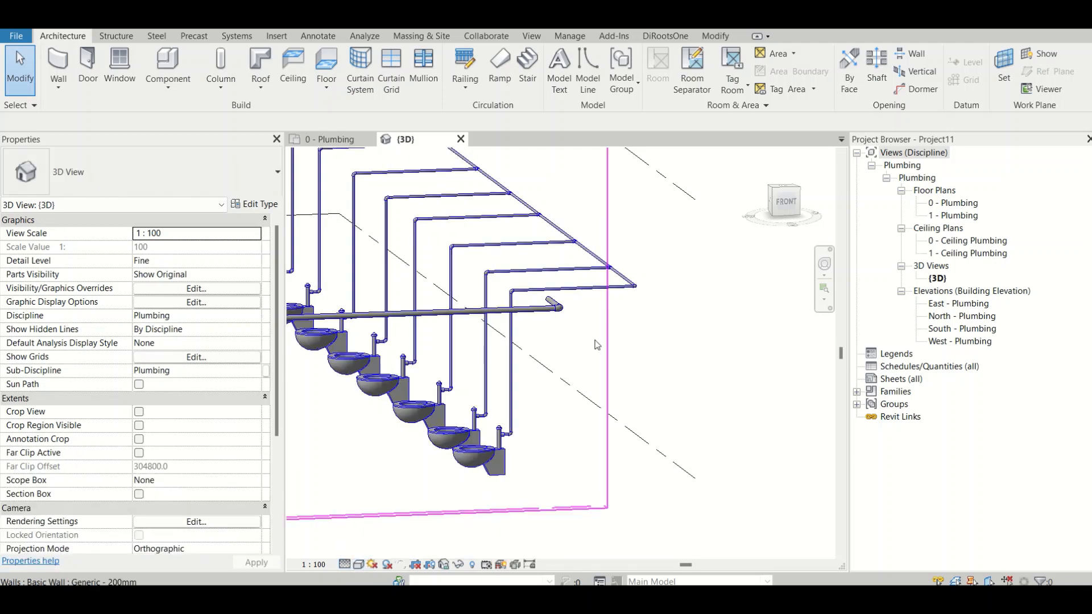
- In the 0 - Plumbing plan, move the generated main pipe west into the wall cavity, aligned with the supply pipe's northward turn
{"action": "mouse_move", "coordinate": [647, 319]}
{"action": "middle_mouse_down", "text": "shift"}
{"action": "mouse_move", "coordinate": [654, 455]}
{"action": "mouse_move", "coordinate": [615, 352]}
{"action": "middle_mouse_up", "text": "shift"}
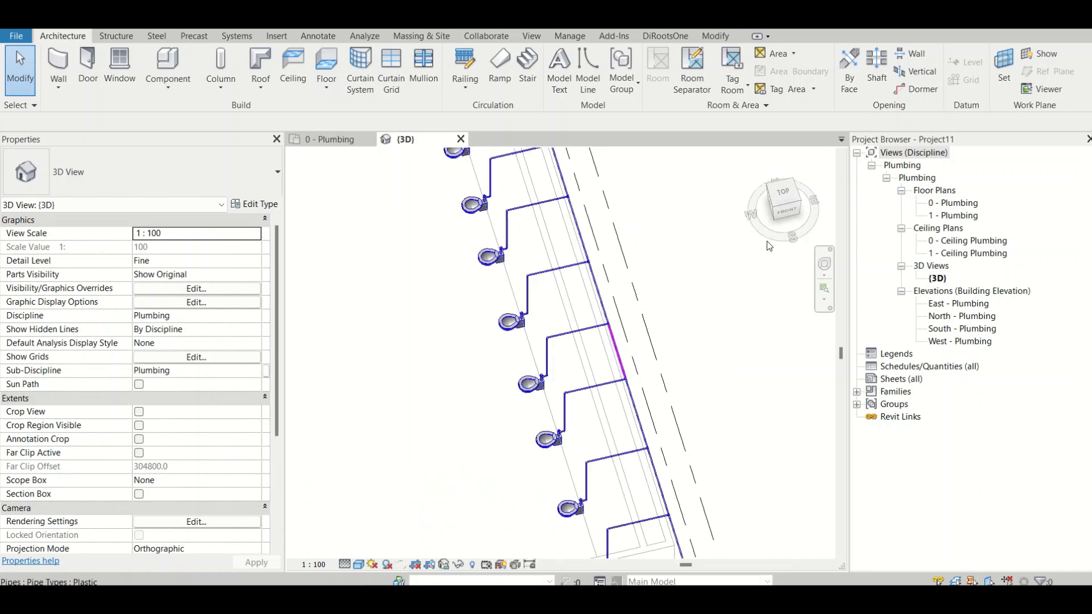
{"action": "left_click", "coordinate": [784, 197]}
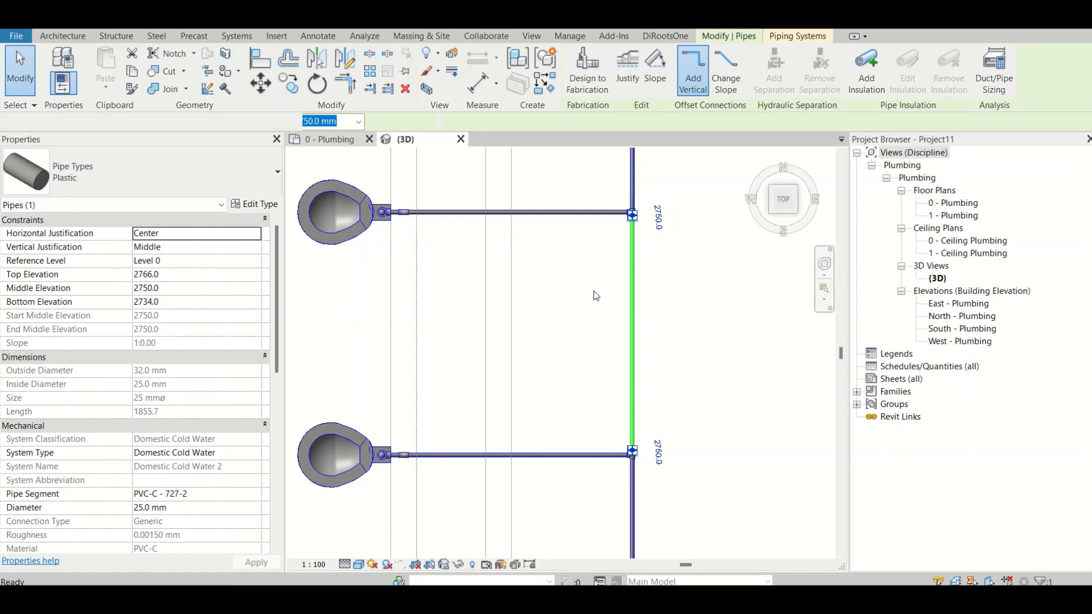
{"action": "key", "text": "ctrl+Tab"}
{"action": "scroll", "coordinate": [600, 411], "scroll_direction": "up", "scroll_amount": 4}
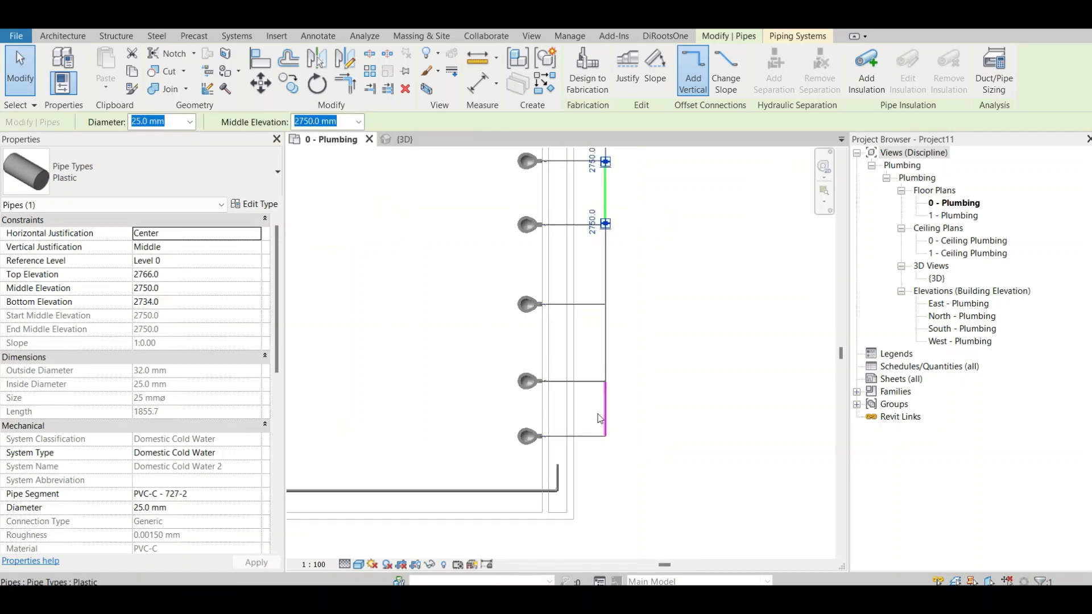
{"action": "left_click", "coordinate": [609, 427]}
{"action": "scroll", "coordinate": [608, 428], "scroll_direction": "up", "scroll_amount": 1}
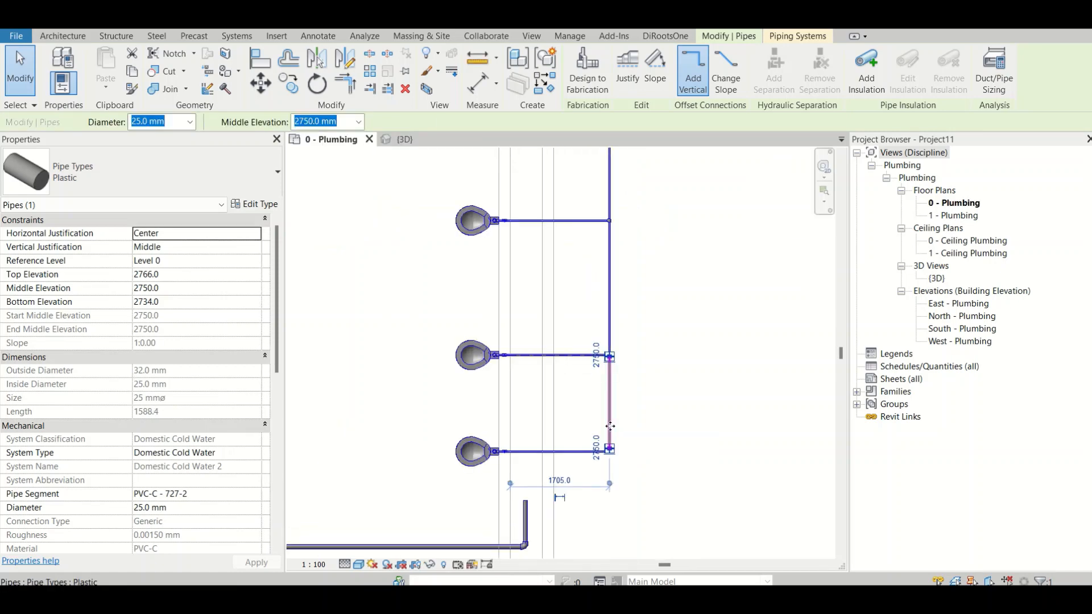
{"action": "left_click_drag", "start_coordinate": [608, 427], "coordinate": [531, 423]}
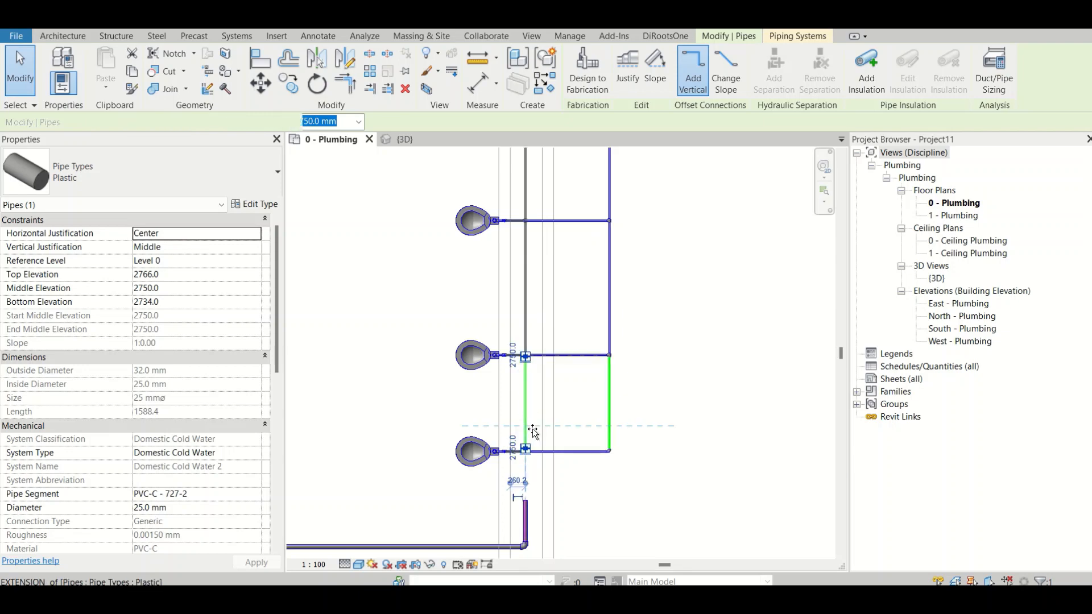
- Delete the elbow joining the main pipe's south end to the southernmost water closet's branch
{"action": "scroll", "coordinate": [495, 482], "scroll_direction": "up", "scroll_amount": 2}
{"action": "scroll", "coordinate": [496, 482], "scroll_direction": "up", "scroll_amount": 2}
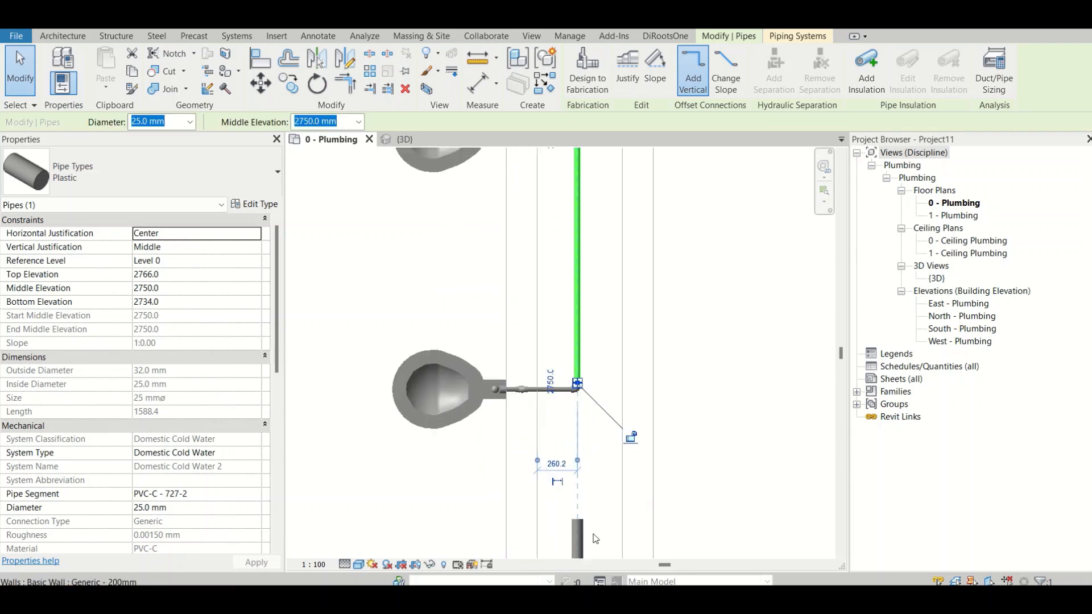
{"action": "scroll", "coordinate": [551, 402], "scroll_direction": "up", "scroll_amount": 2}
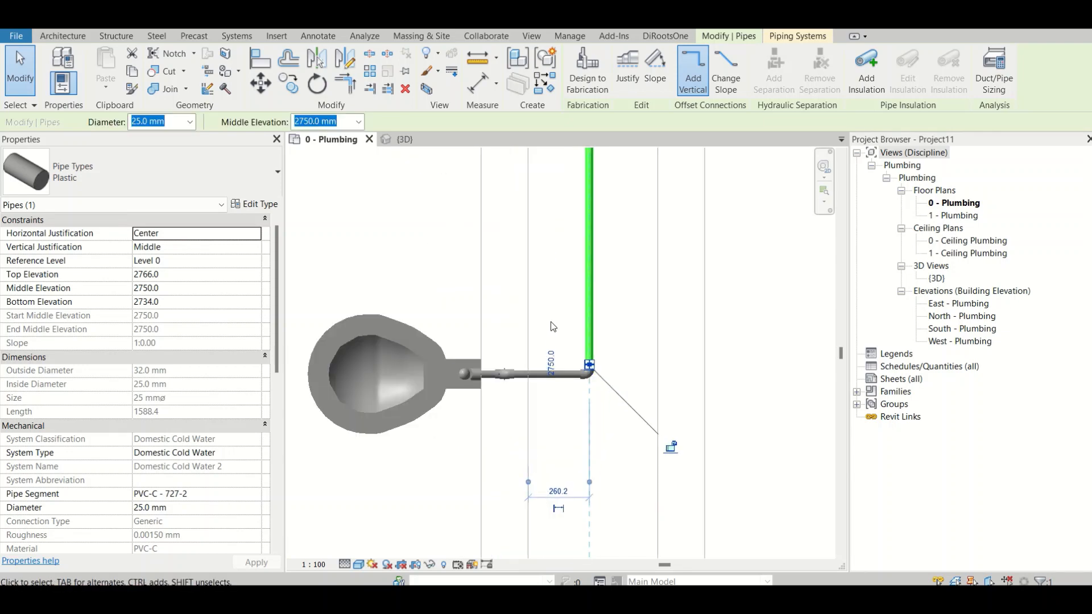
{"action": "key", "text": "Escape"}
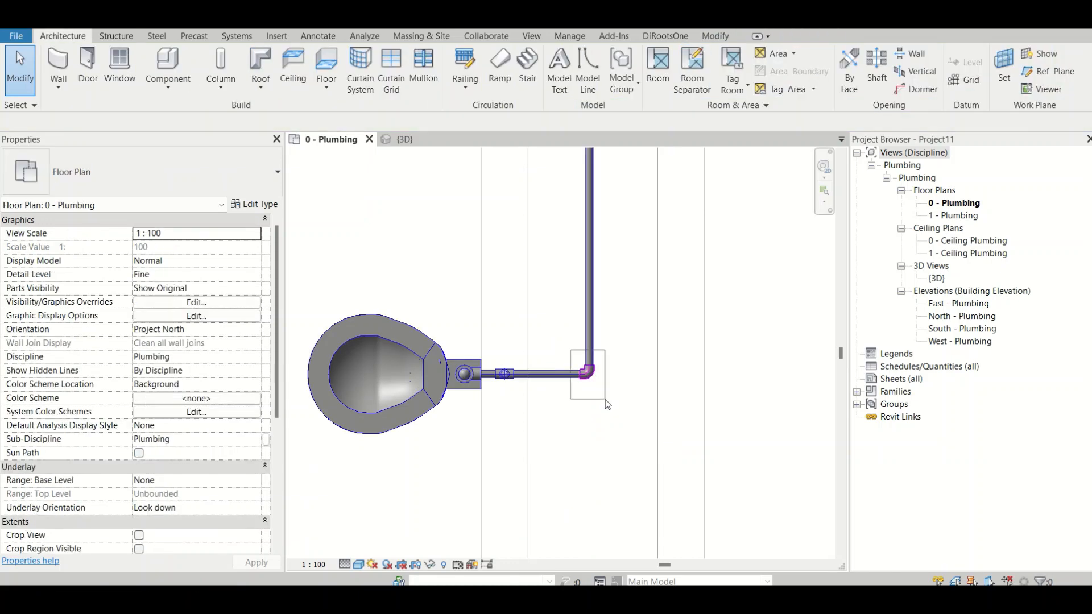
{"action": "left_click", "coordinate": [588, 372]}
{"action": "key", "text": "Delete"}
- Extend the main pipe south with Trim/Extend to Corner so it connects to the supply pipe
{"action": "scroll", "coordinate": [606, 404], "scroll_direction": "down", "scroll_amount": 2}
{"action": "key", "text": "t"}
{"action": "key", "text": "r"}
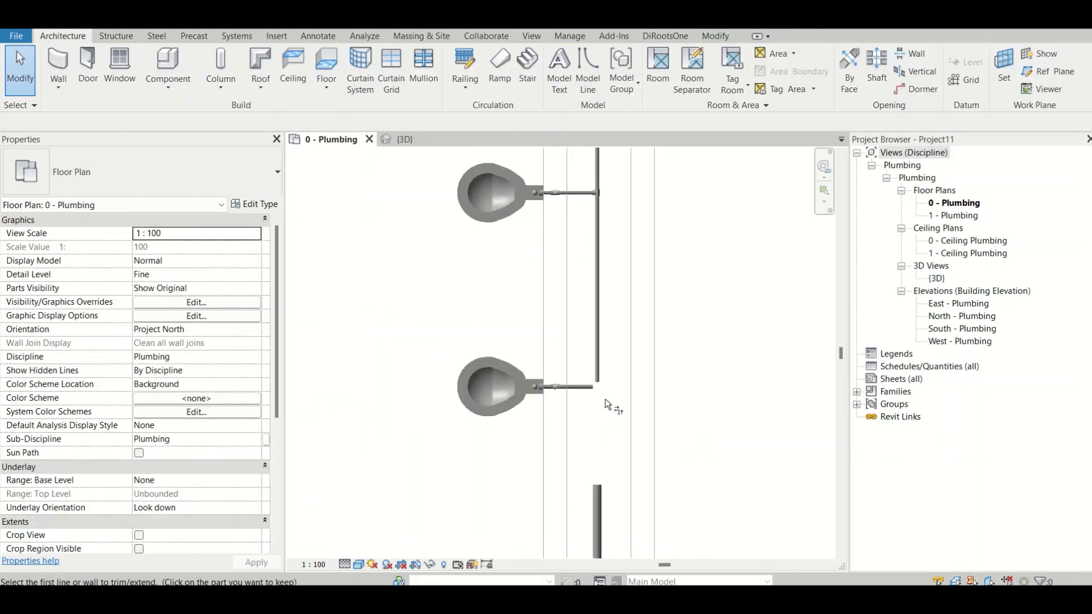
{"action": "left_click", "coordinate": [596, 373]}
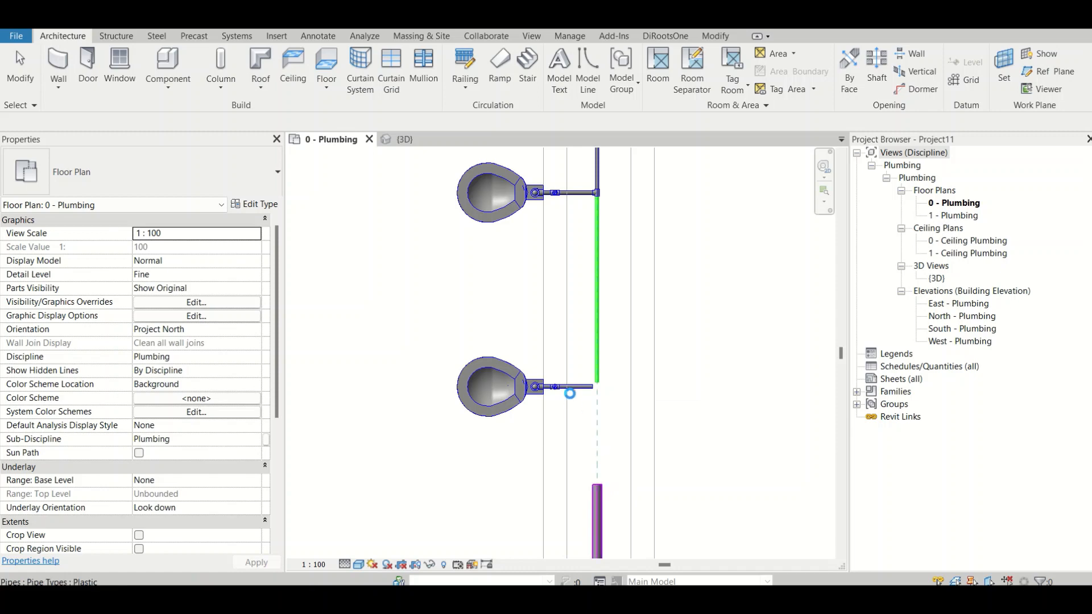
{"action": "left_click", "coordinate": [570, 391]}
{"action": "key", "text": "Escape"}
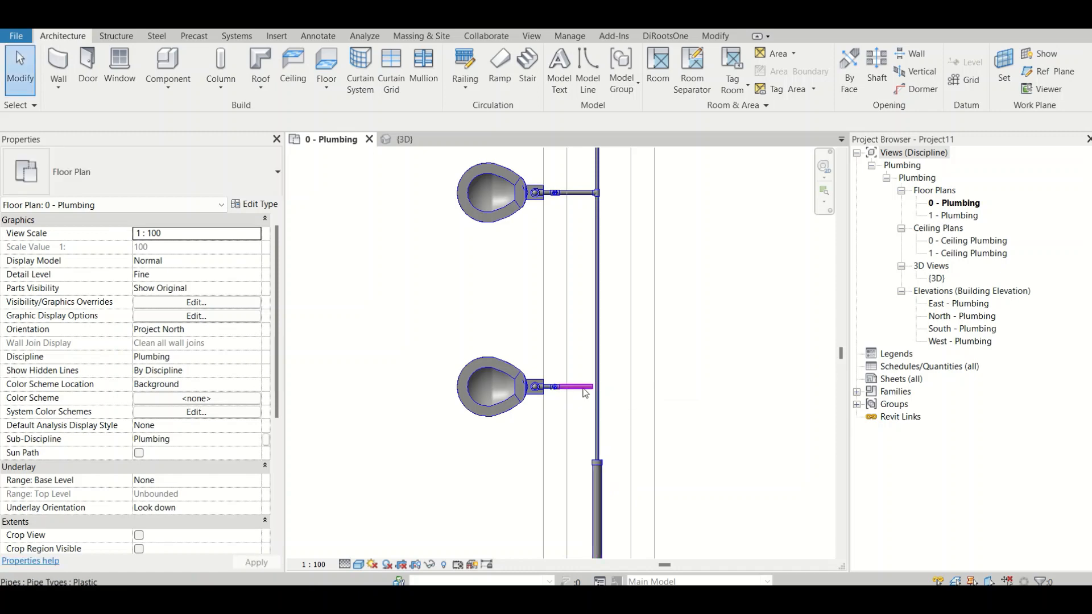
- Try to join the southernmost water closet's branch pipe to the main pipe with Trim/Extend to Corner
{"action": "key", "text": "t"}
{"action": "key", "text": "r"}
{"action": "left_click", "coordinate": [588, 388]}
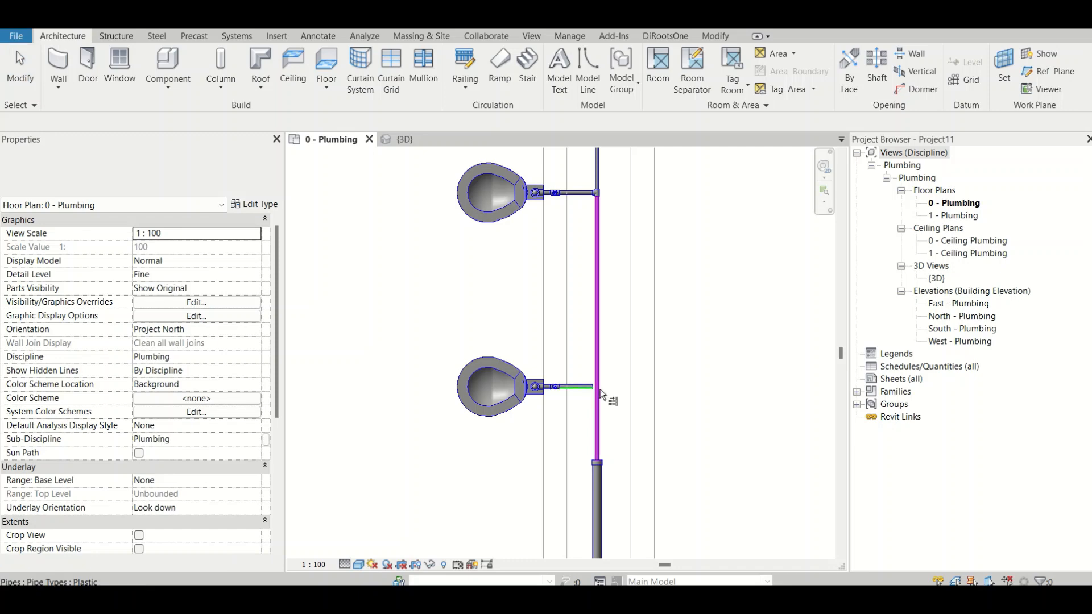
{"action": "left_click", "coordinate": [608, 404]}
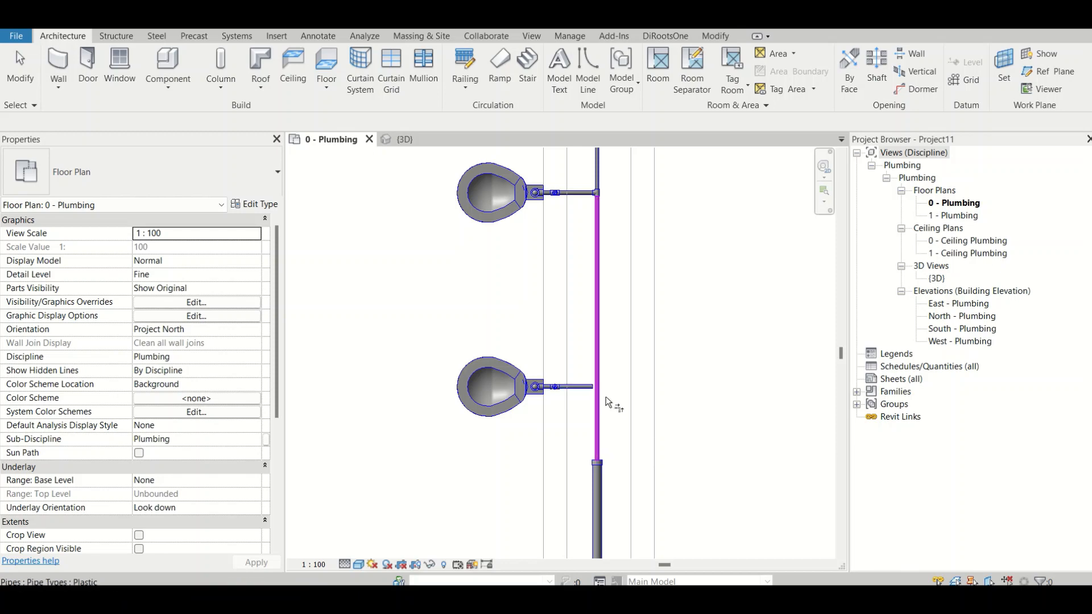
{"action": "key", "text": "Escape"}
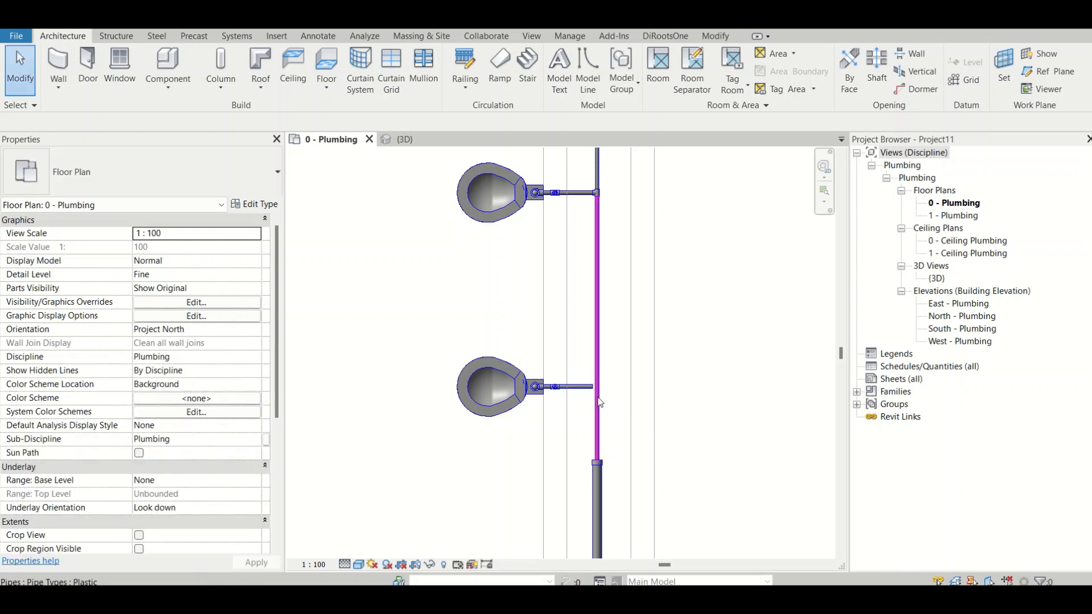
- Extend the southernmost water closet's branch pipe to the main pipe so the two connect
{"action": "key", "text": "Escape"}
{"action": "key", "text": "Return"}
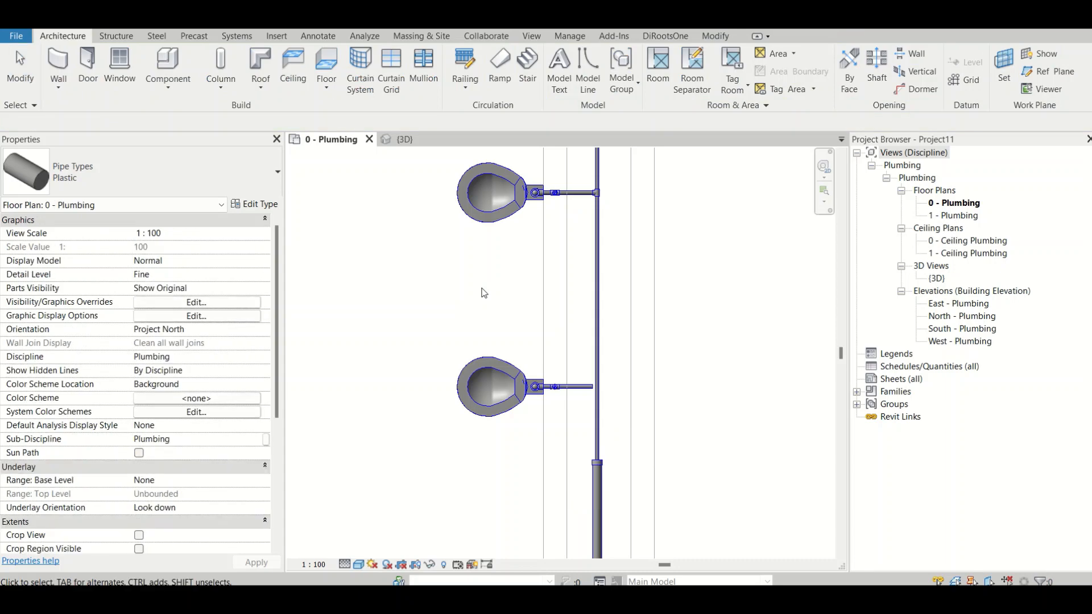
{"action": "left_click", "coordinate": [597, 418]}
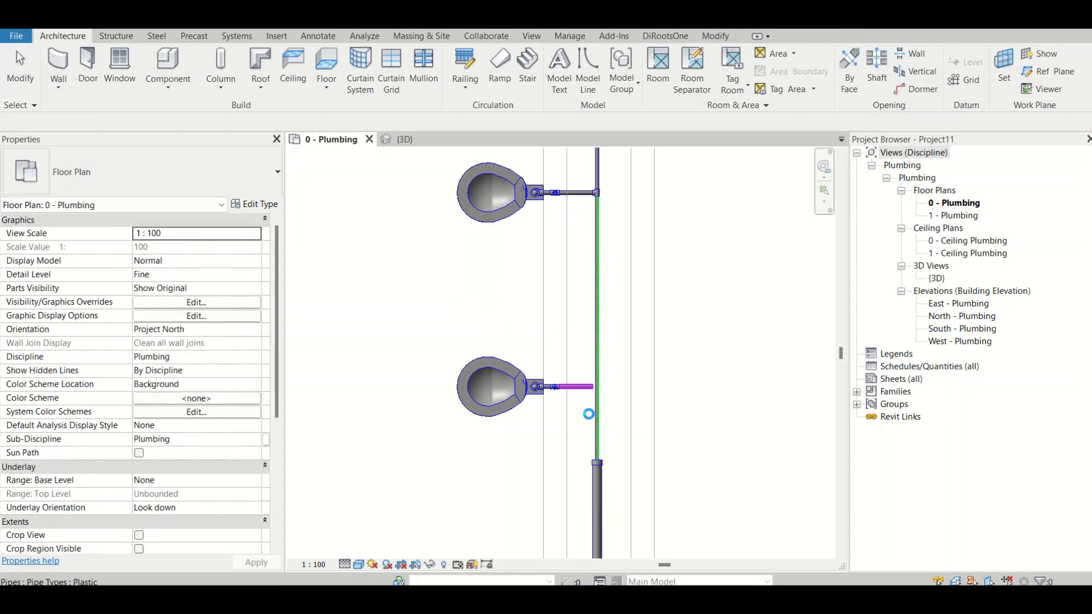
{"action": "scroll", "coordinate": [593, 395], "scroll_direction": "down", "scroll_amount": 2}
{"action": "left_click", "coordinate": [594, 396]}
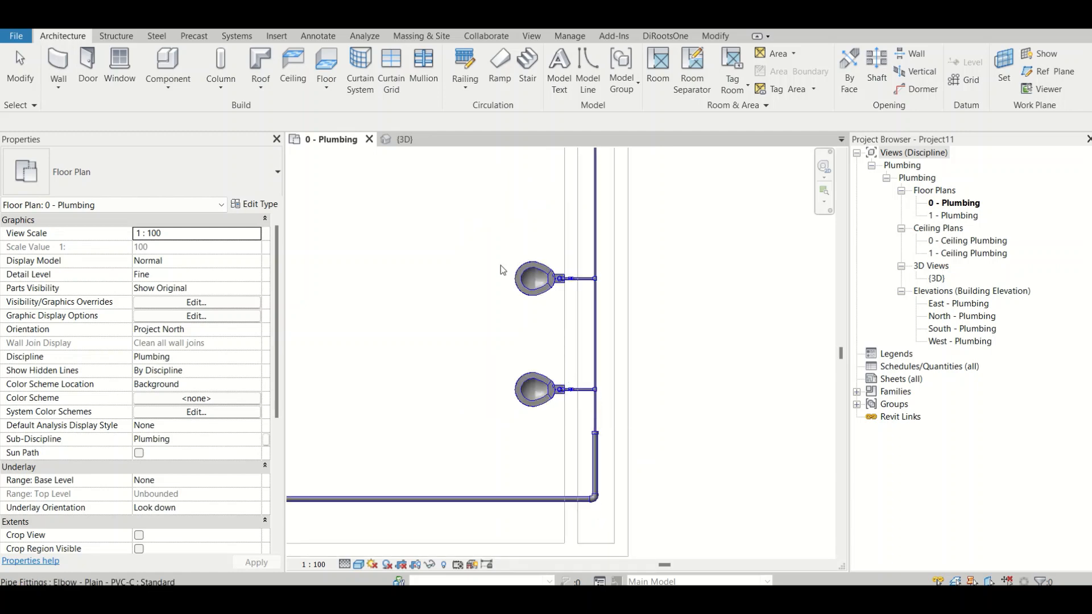
- In the 3D view, delete the elbow joining the main pipe's north end to the northernmost water closet's branch
{"action": "left_click", "coordinate": [404, 140]}
{"action": "scroll", "coordinate": [520, 232], "scroll_direction": "down", "scroll_amount": 2}
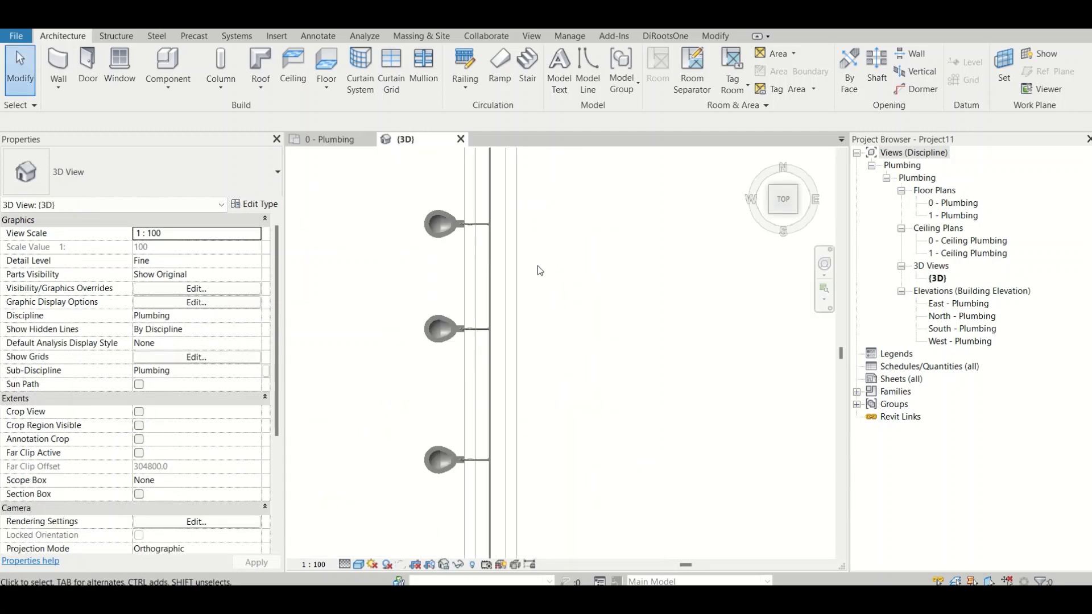
{"action": "middle_click_drag", "start_coordinate": [537, 266], "coordinate": [574, 341], "text": "shift"}
{"action": "scroll", "coordinate": [477, 220], "scroll_direction": "down", "scroll_amount": 1}
{"action": "scroll", "coordinate": [484, 226], "scroll_direction": "down", "scroll_amount": 2}
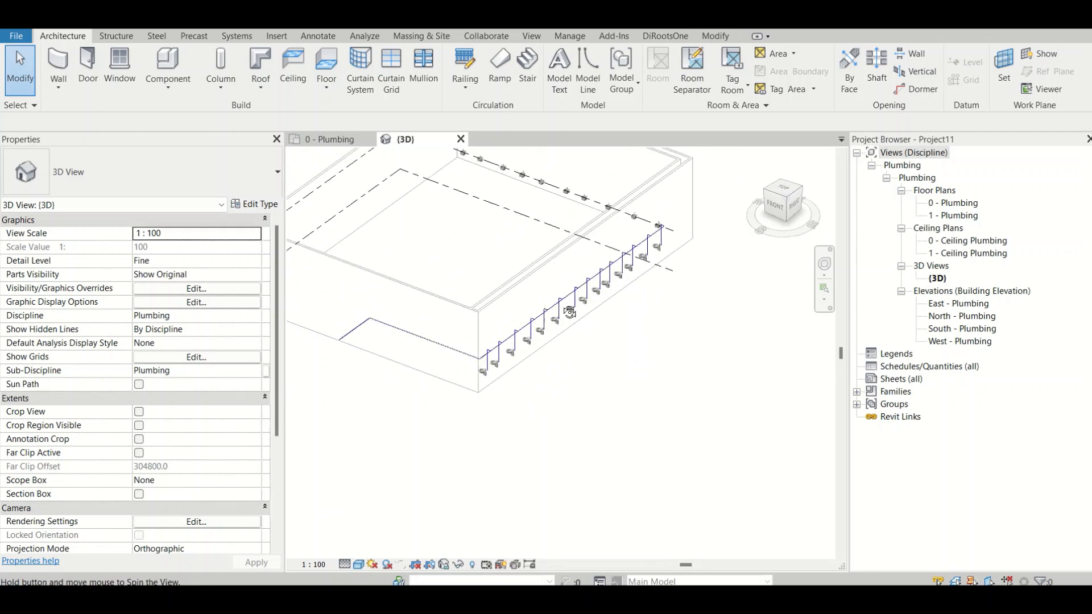
{"action": "scroll", "coordinate": [671, 234], "scroll_direction": "up", "scroll_amount": 5}
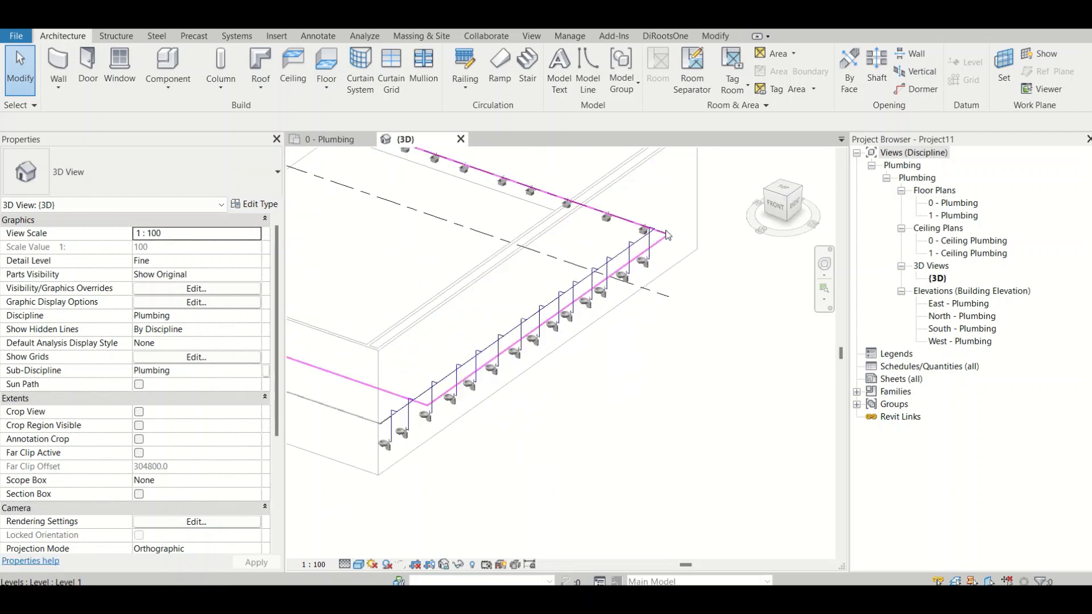
{"action": "middle_click_drag", "start_coordinate": [666, 237], "coordinate": [567, 425]}
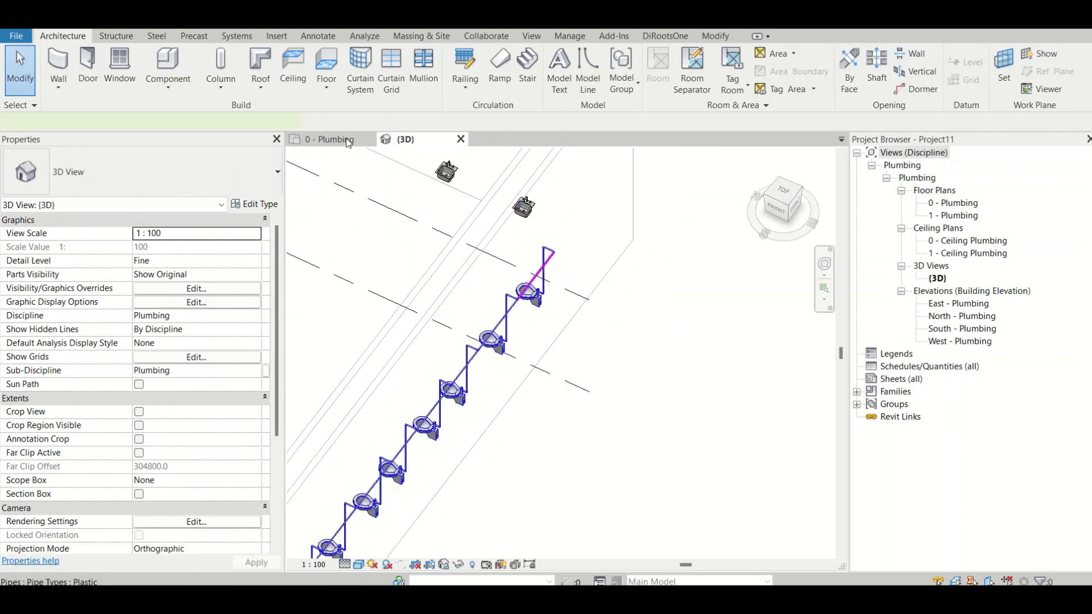
{"action": "left_click", "coordinate": [540, 266]}
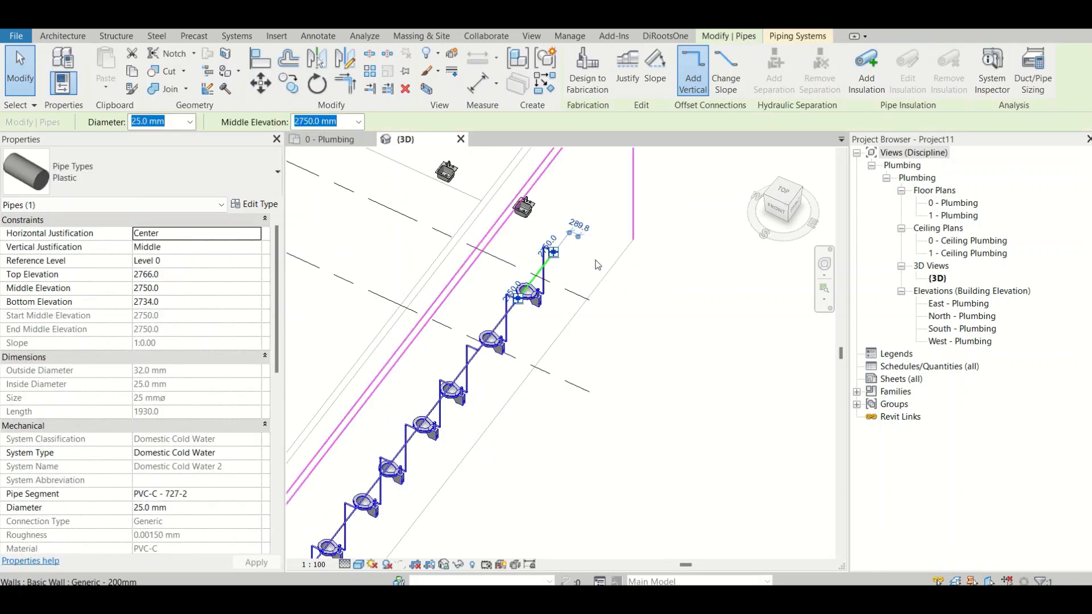
{"action": "left_click", "coordinate": [781, 196]}
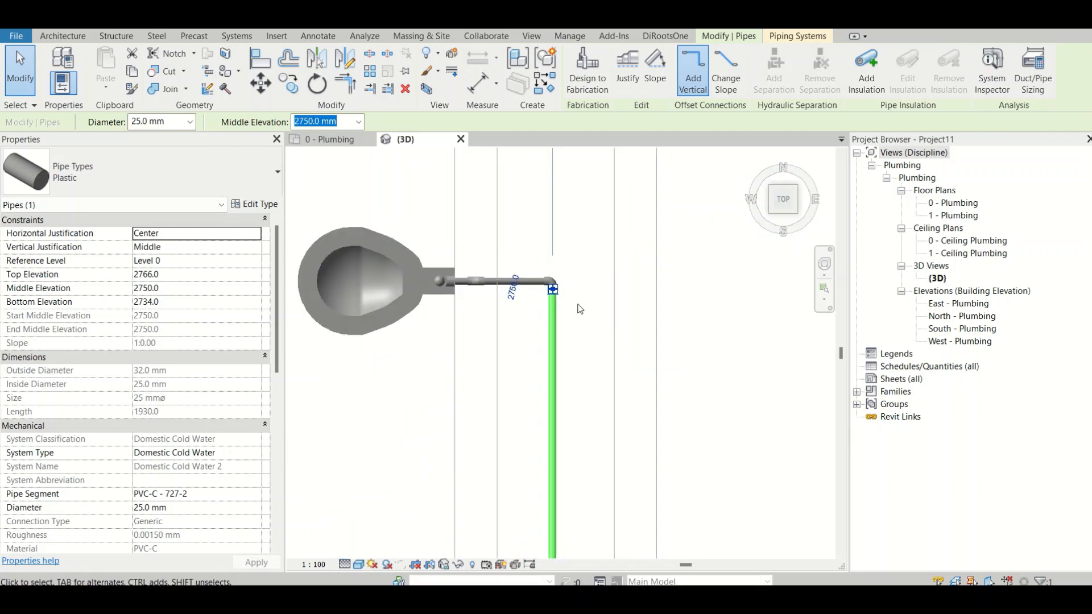
{"action": "scroll", "coordinate": [570, 293], "scroll_direction": "up", "scroll_amount": 3}
{"action": "left_click", "coordinate": [544, 276]}
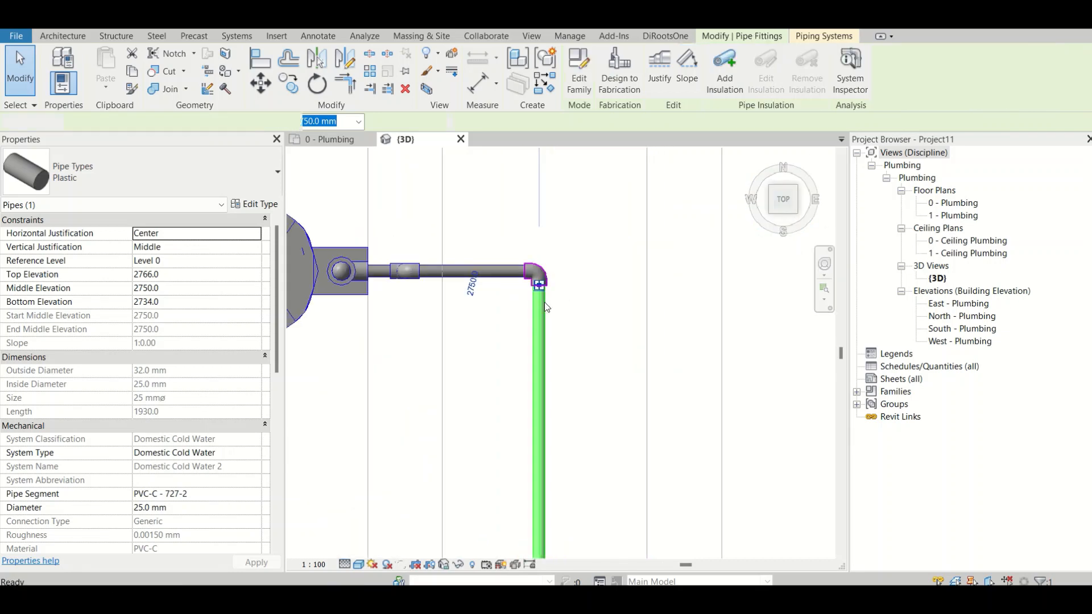
{"action": "key", "text": "Delete"}
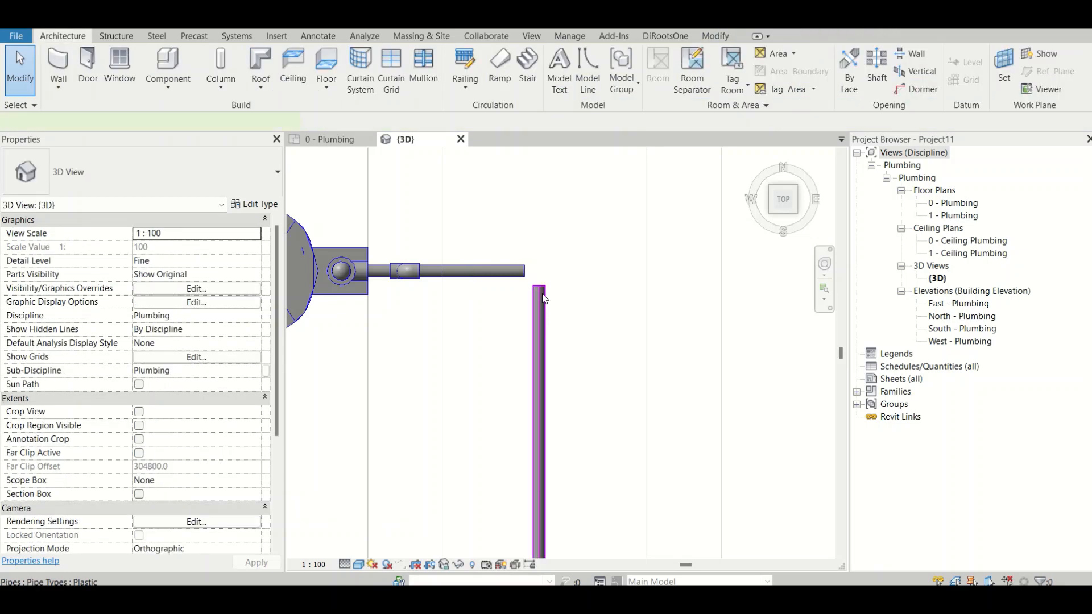
- From the main pipe's open north end, draw a 25 mm pipe north into the wall cavity corner and about 800 mm west
{"action": "left_click", "coordinate": [540, 291]}
{"action": "right_click", "coordinate": [540, 294]}
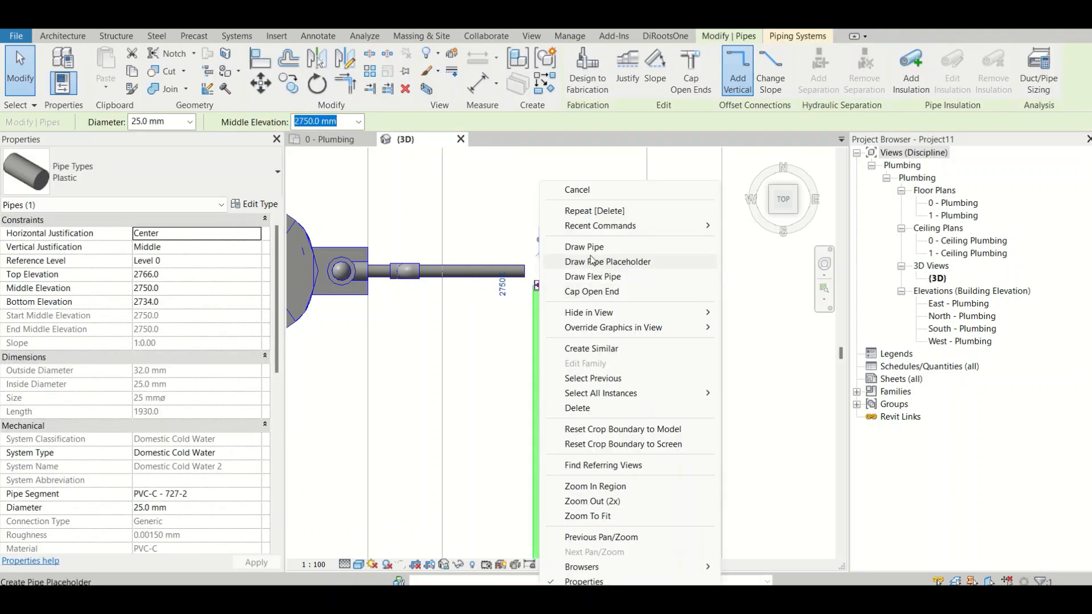
{"action": "left_click", "coordinate": [591, 248]}
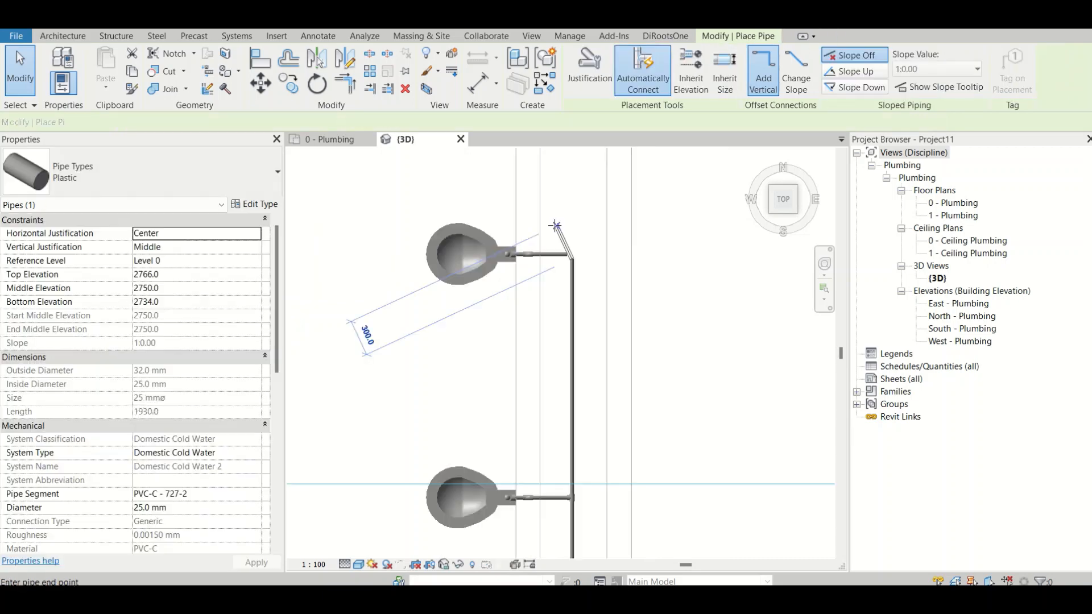
{"action": "middle_click_drag", "start_coordinate": [589, 187], "coordinate": [594, 295]}
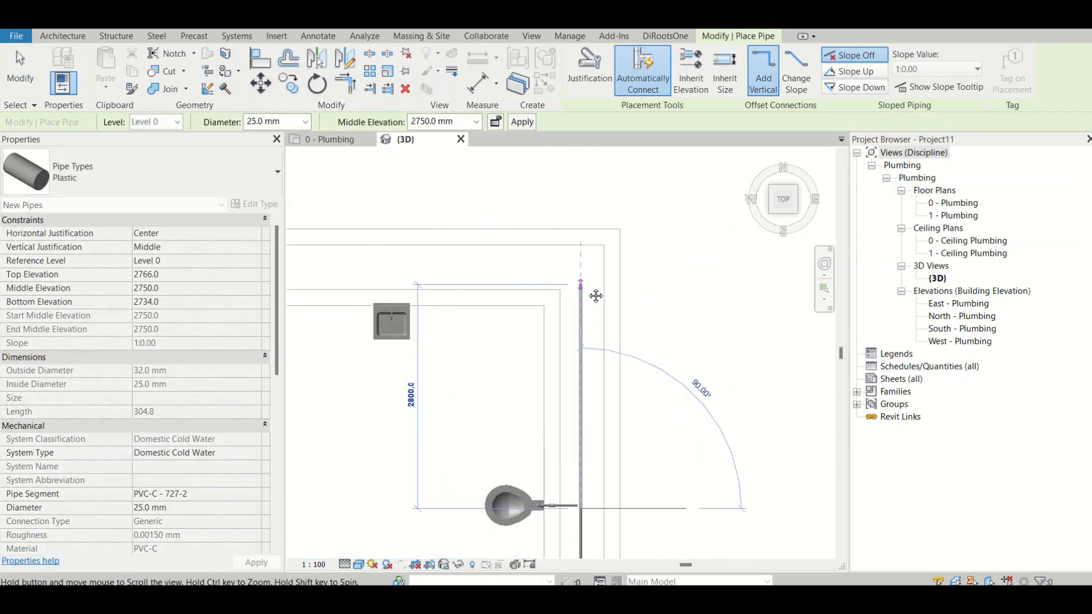
{"action": "left_click", "coordinate": [580, 268]}
{"action": "left_click", "coordinate": [519, 269]}
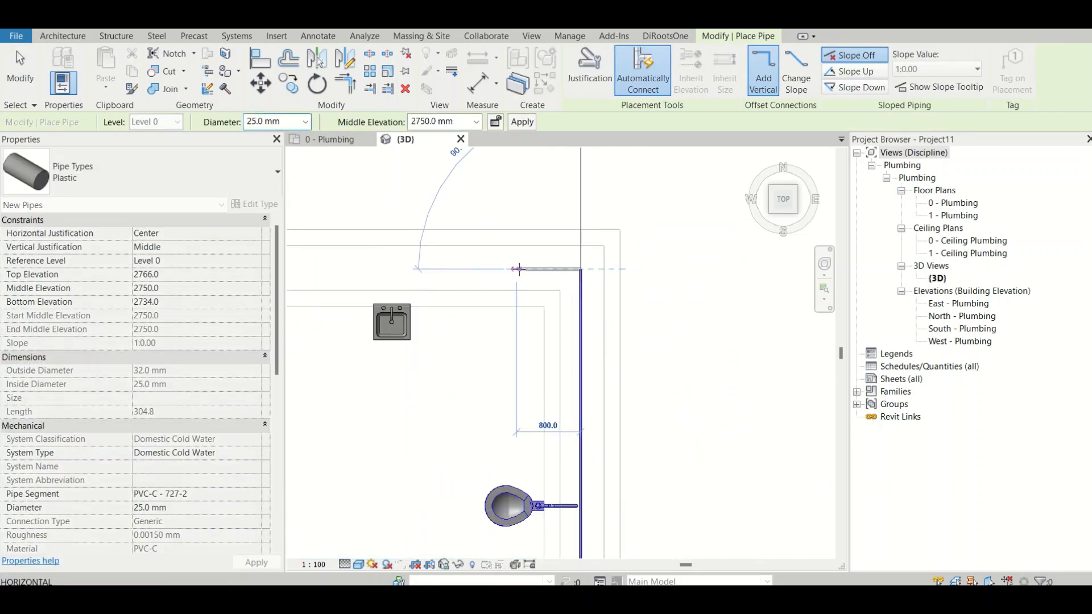
{"action": "key", "text": "Escape"}
- Extend the northernmost water closet's branch pipe to the main pipe so the two connect
{"action": "scroll", "coordinate": [548, 293], "scroll_direction": "down", "scroll_amount": 5}
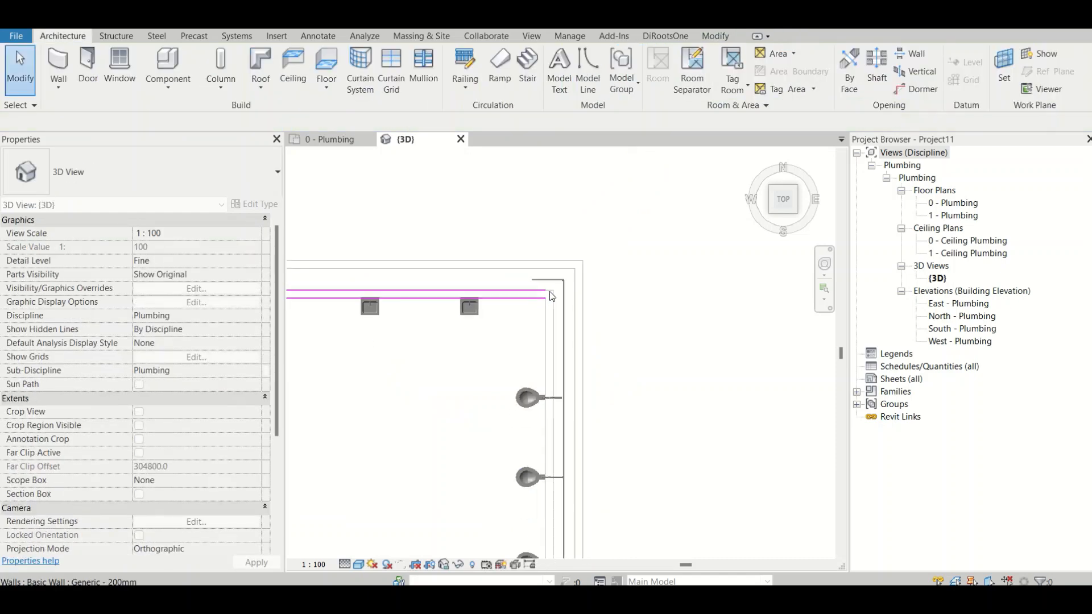
{"action": "scroll", "coordinate": [562, 350], "scroll_direction": "up", "scroll_amount": 5}
{"action": "scroll", "coordinate": [558, 365], "scroll_direction": "up", "scroll_amount": 3}
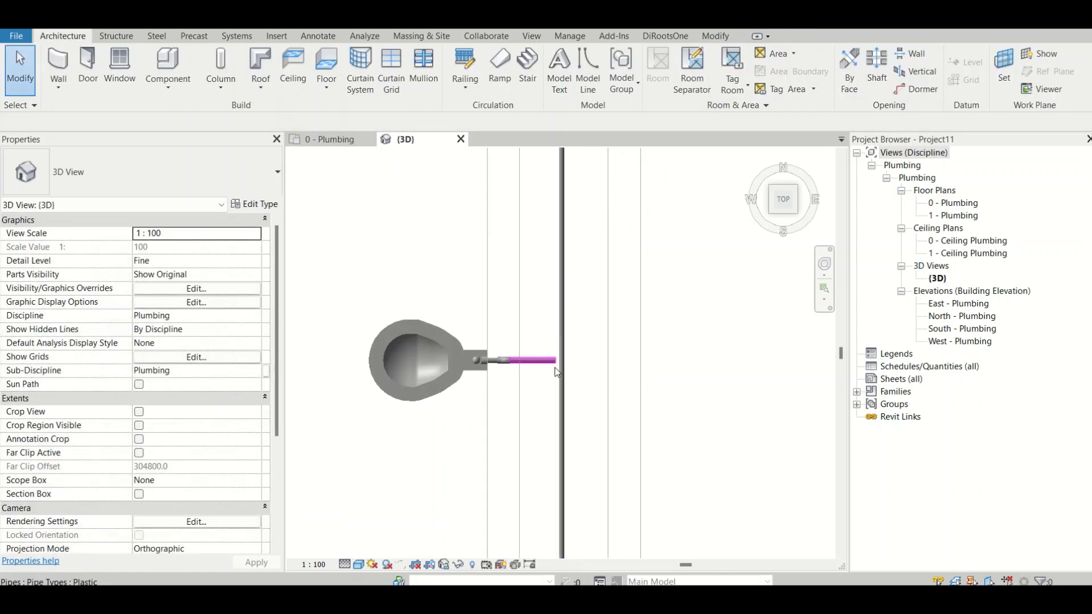
{"action": "left_click", "coordinate": [560, 368]}
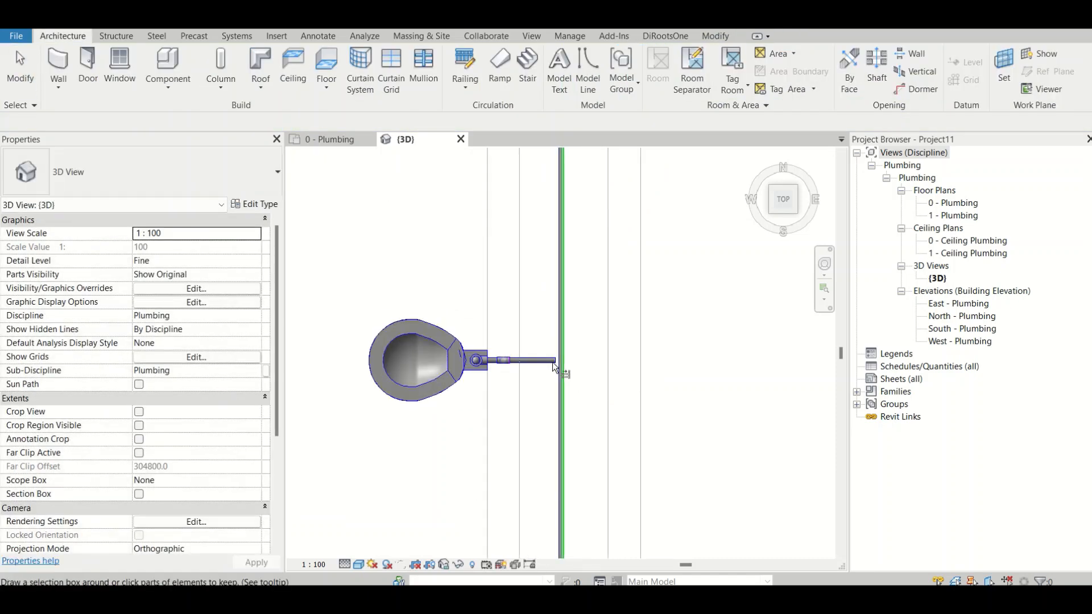
{"action": "left_click", "coordinate": [546, 359]}
{"action": "key", "text": "Escape"}
{"action": "key", "text": "Escape"}
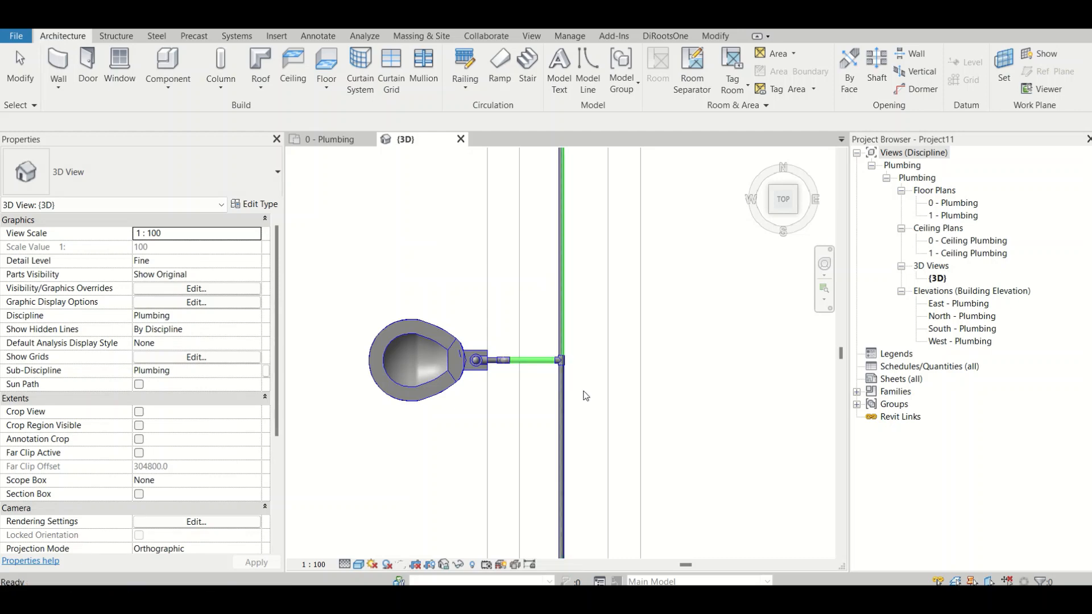
{"action": "scroll", "coordinate": [585, 395], "scroll_direction": "down", "scroll_amount": 4}
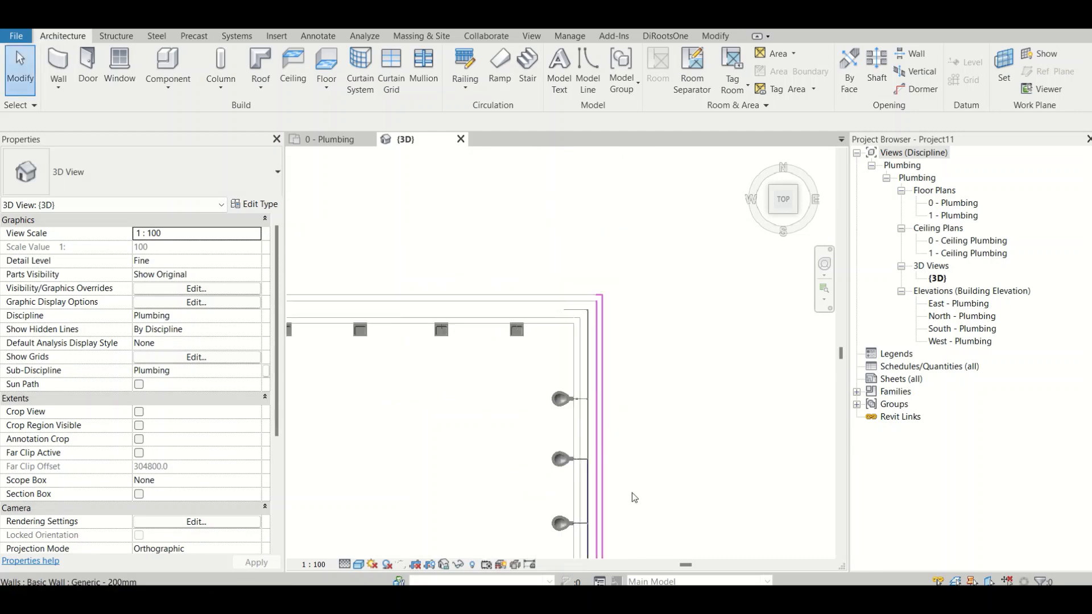
{"action": "middle_click_drag", "start_coordinate": [633, 493], "coordinate": [523, 509], "text": "shift"}
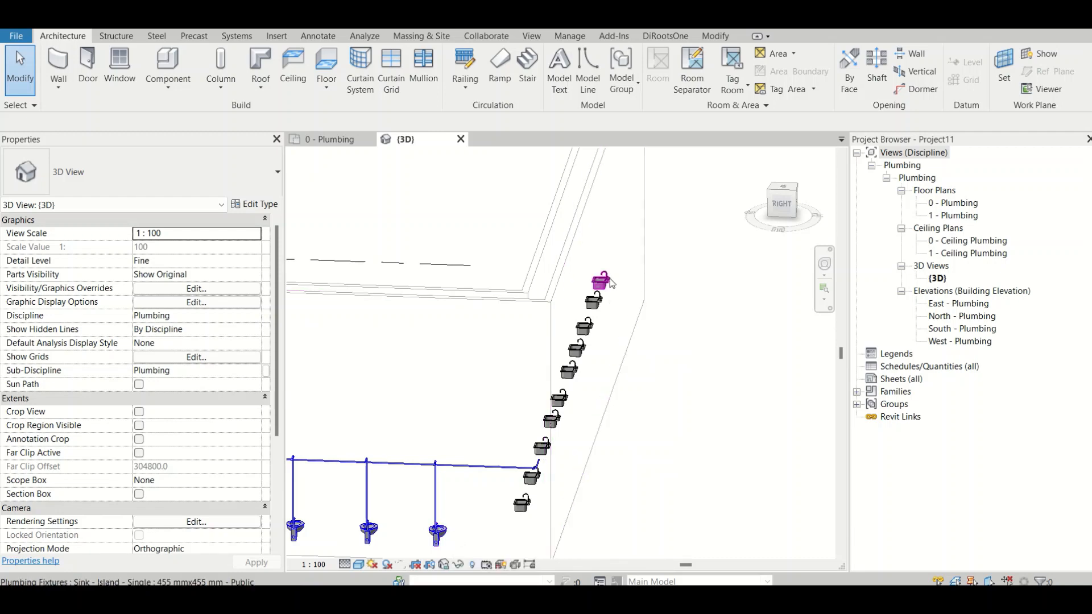
{"action": "left_click", "coordinate": [610, 281]}
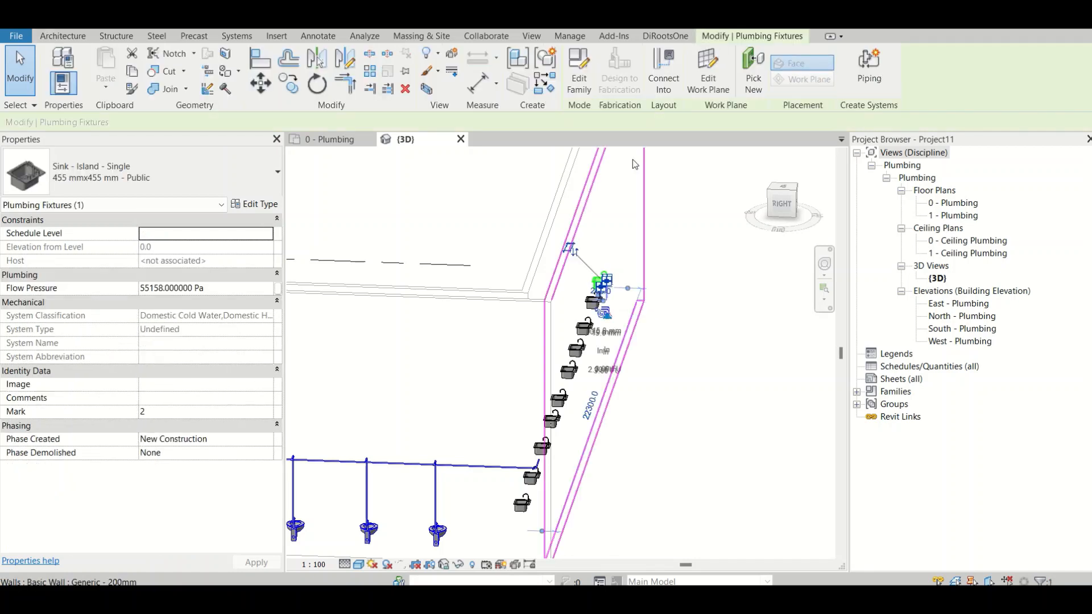
{"action": "left_click", "coordinate": [661, 75]}
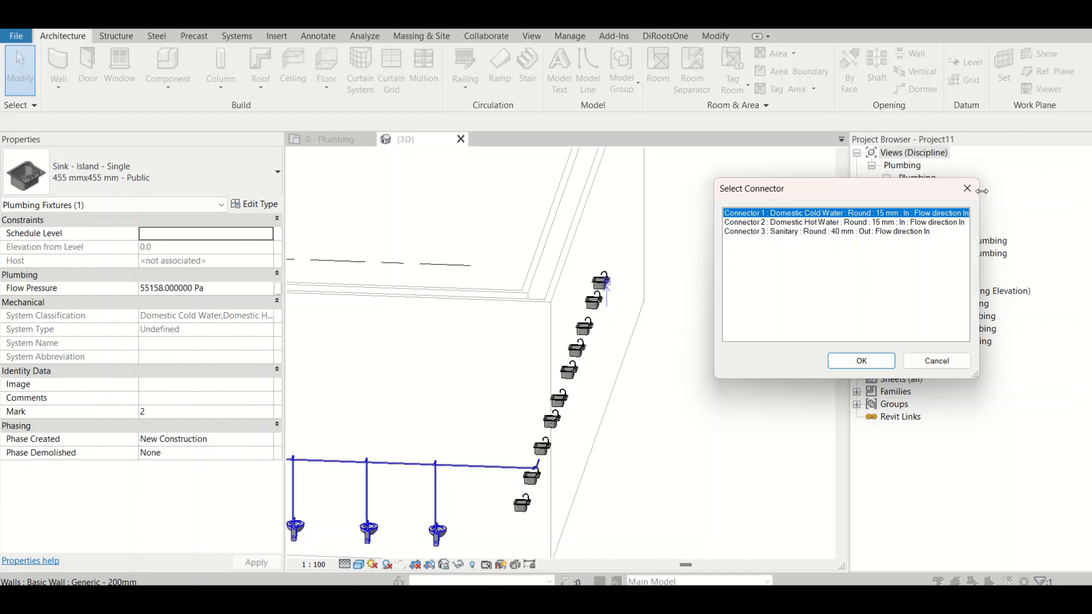
{"action": "left_click", "coordinate": [967, 188]}
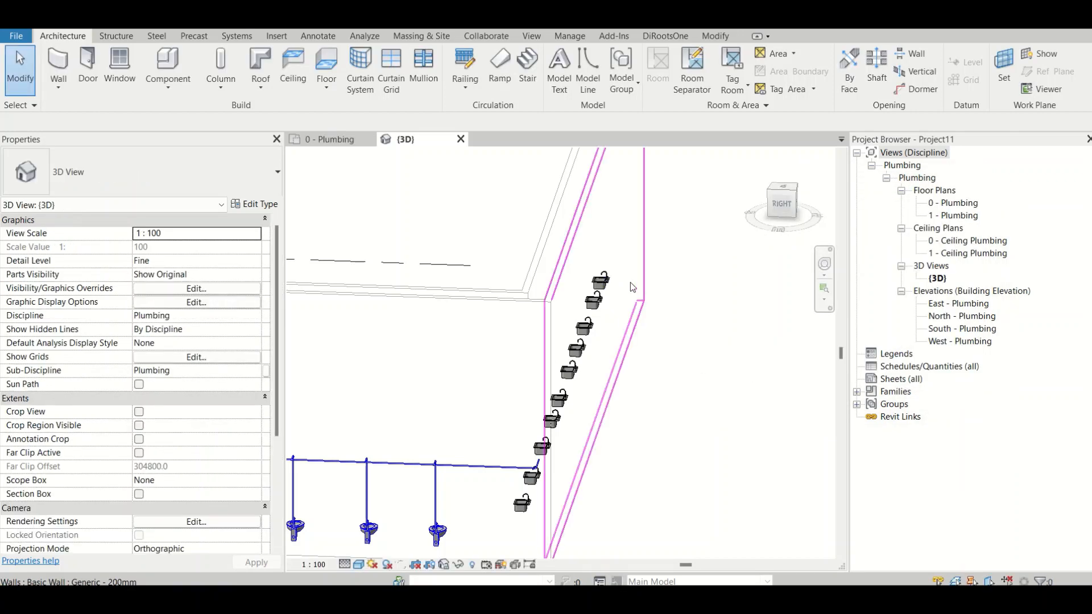
- Open the Sink - Island - Single family, check the system classification of its three connectors, and close the family
{"action": "left_click", "coordinate": [612, 282]}
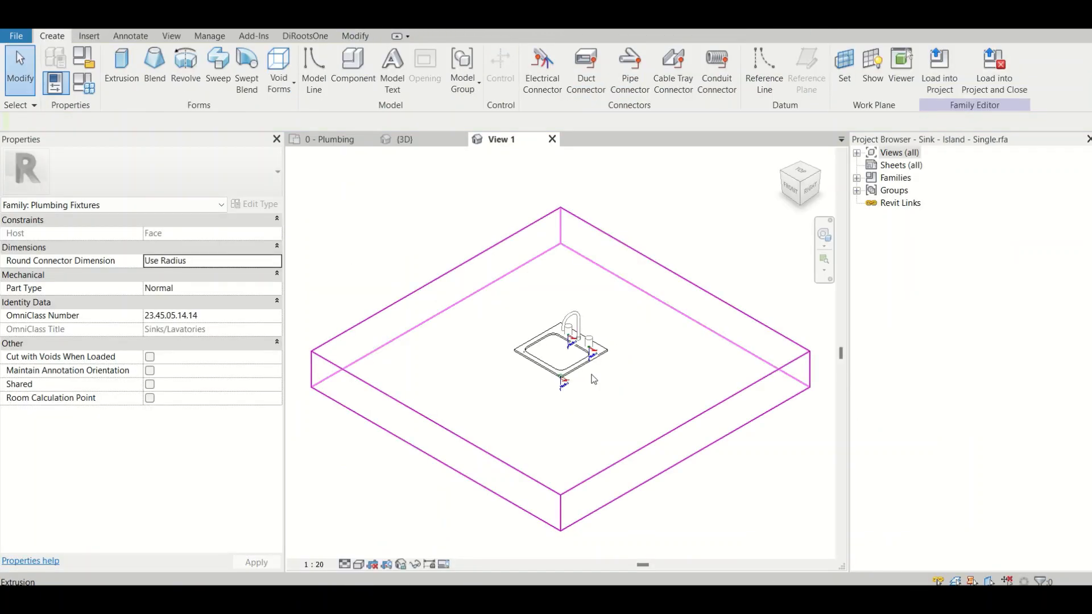
{"action": "scroll", "coordinate": [593, 379], "scroll_direction": "up", "scroll_amount": 5}
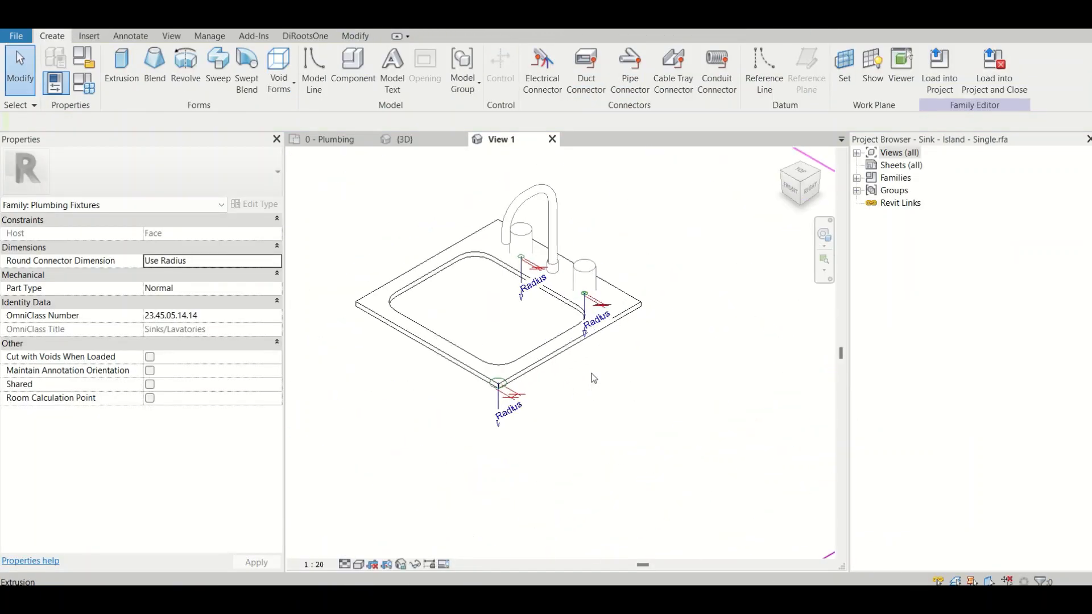
{"action": "left_click", "coordinate": [477, 402]}
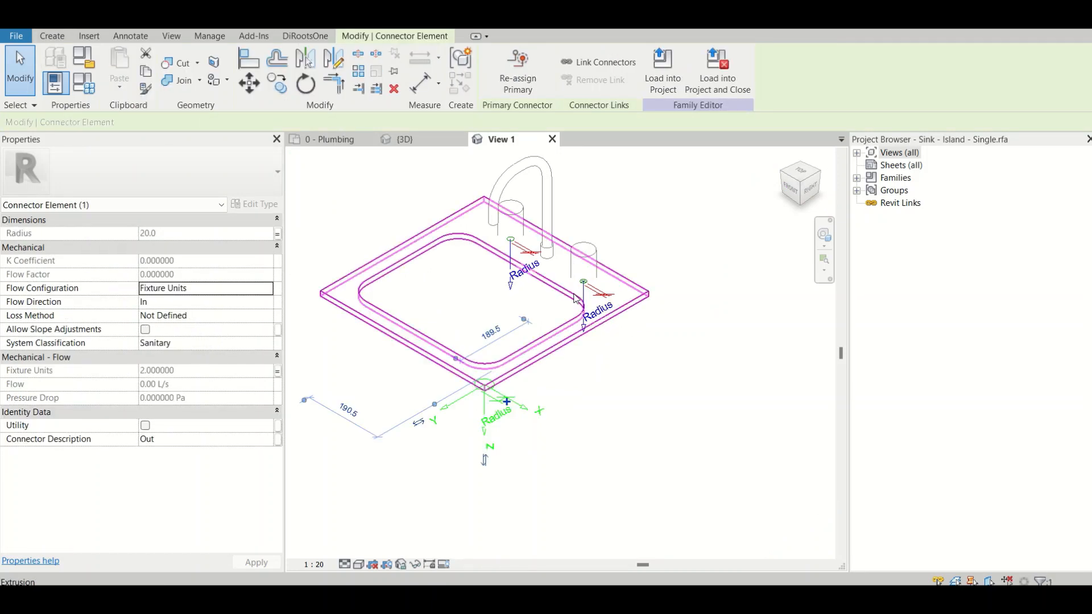
{"action": "scroll", "coordinate": [591, 307], "scroll_direction": "up", "scroll_amount": 3}
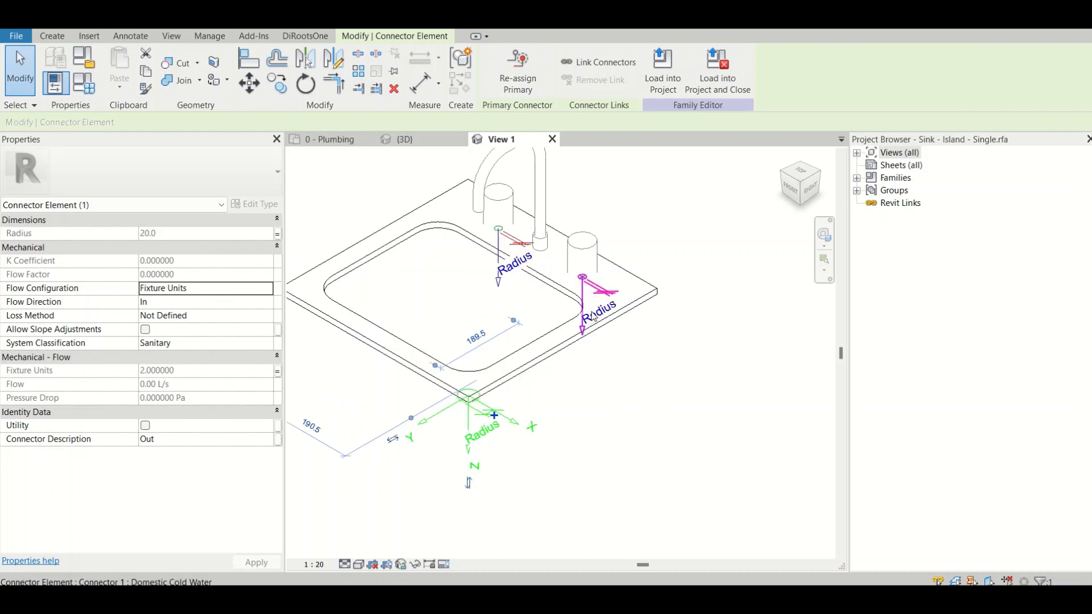
{"action": "left_click", "coordinate": [591, 307]}
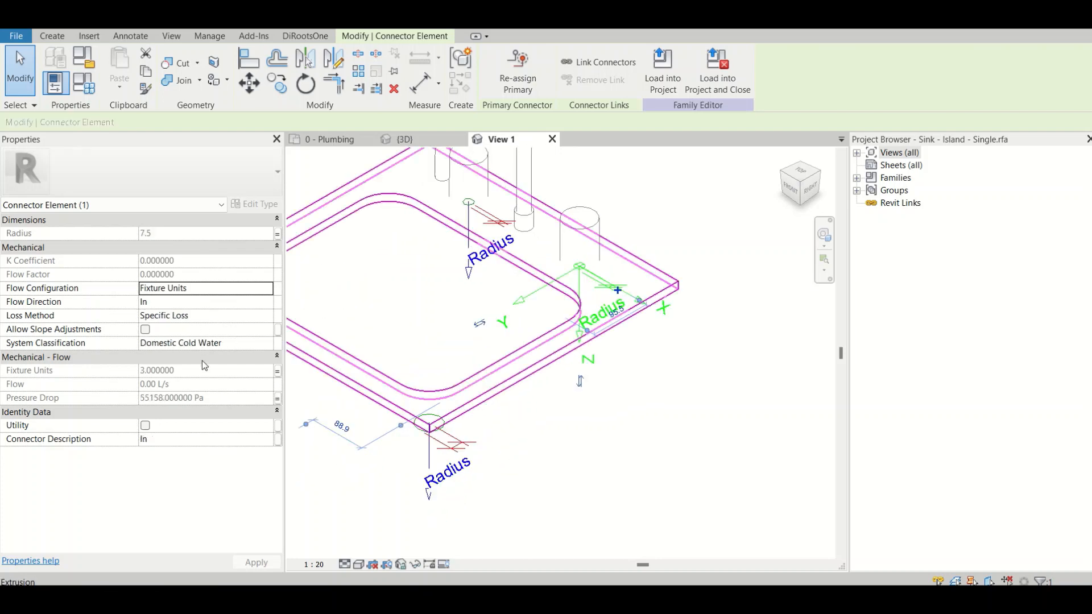
{"action": "left_click", "coordinate": [479, 227]}
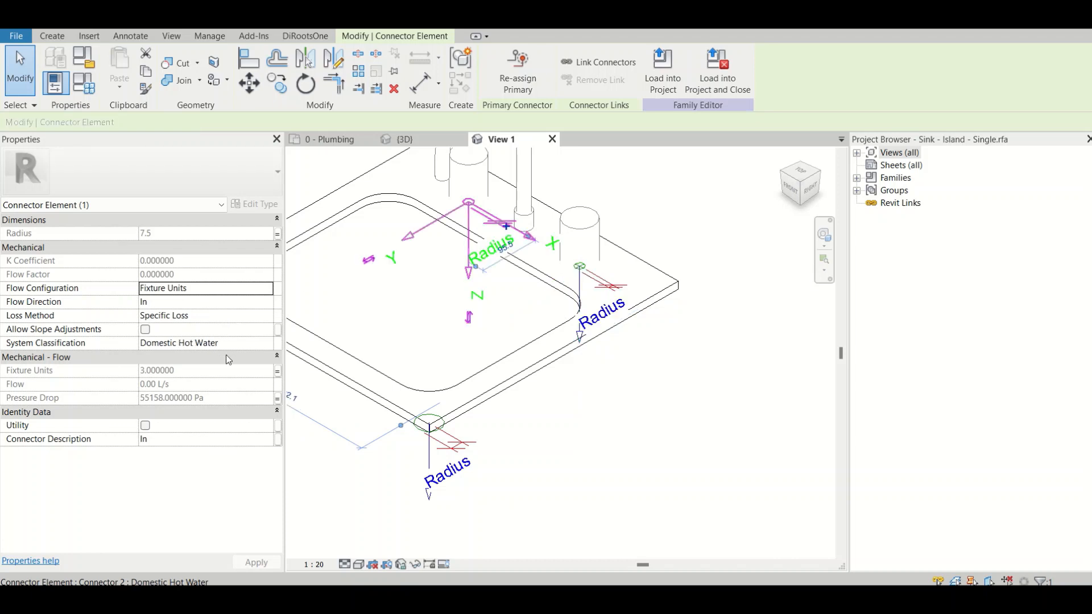
{"action": "left_click", "coordinate": [552, 139]}
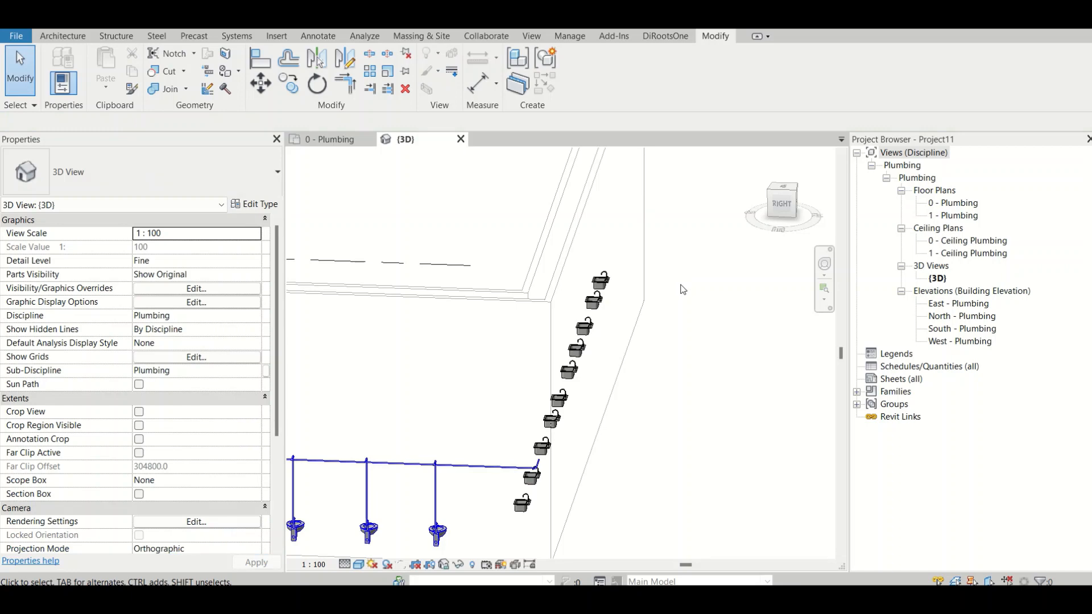
- Connect the westernmost sink's Connector 1 (Domestic Cold Water, 15 mm) into the westward main pipe along the north wall
{"action": "left_click", "coordinate": [600, 280]}
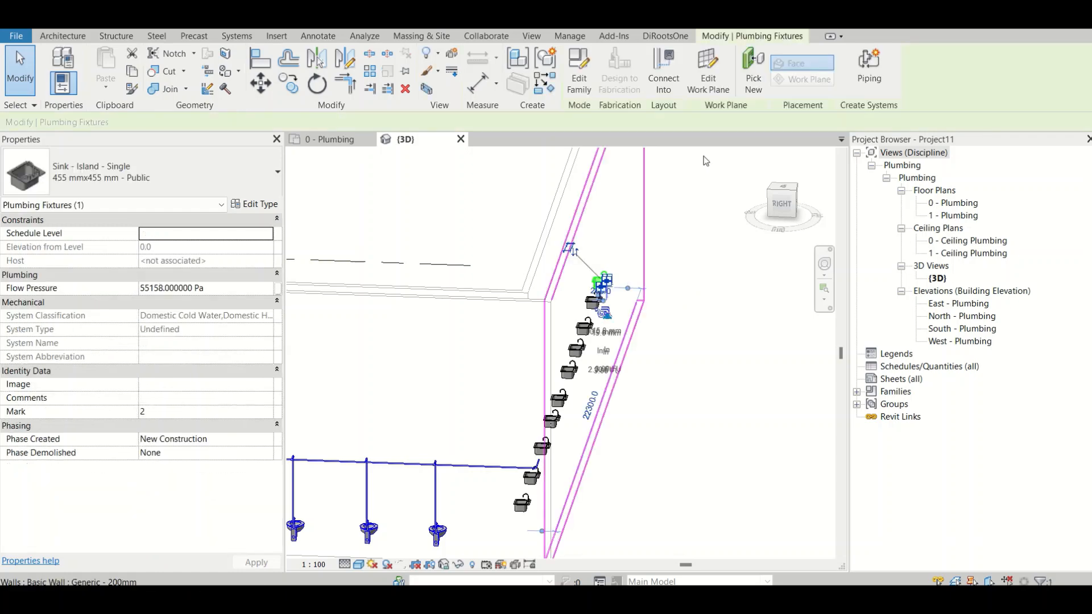
{"action": "left_click", "coordinate": [664, 71]}
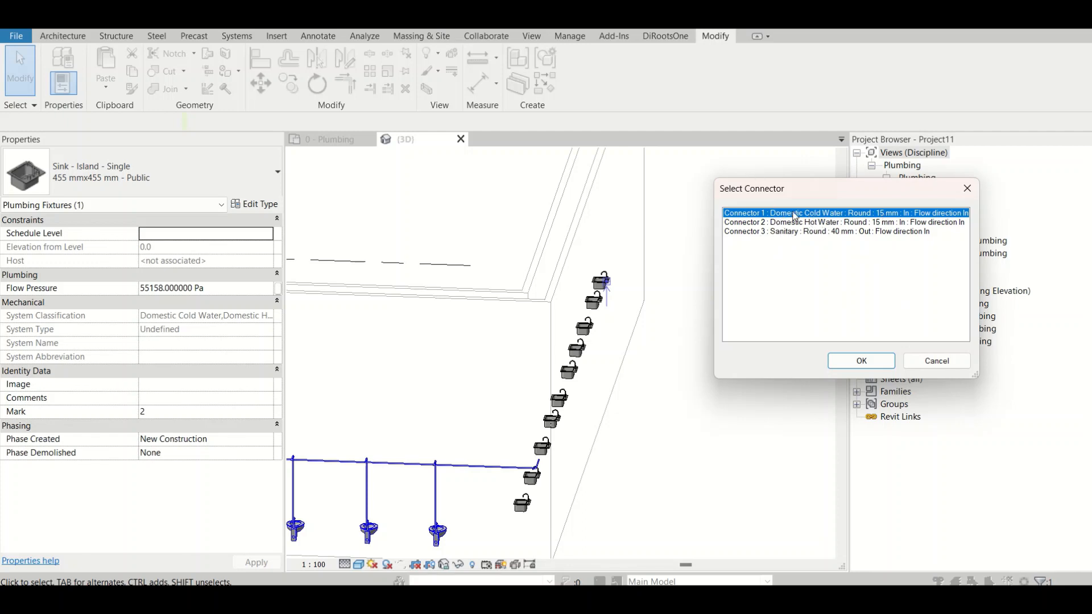
{"action": "left_click", "coordinate": [860, 359]}
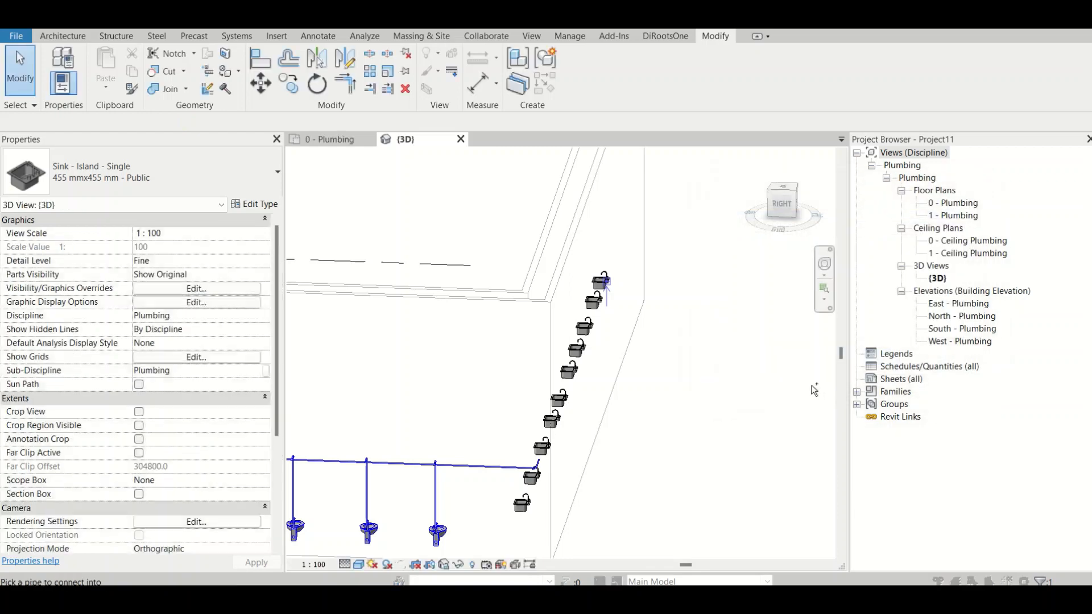
{"action": "scroll", "coordinate": [539, 468], "scroll_direction": "up", "scroll_amount": 4}
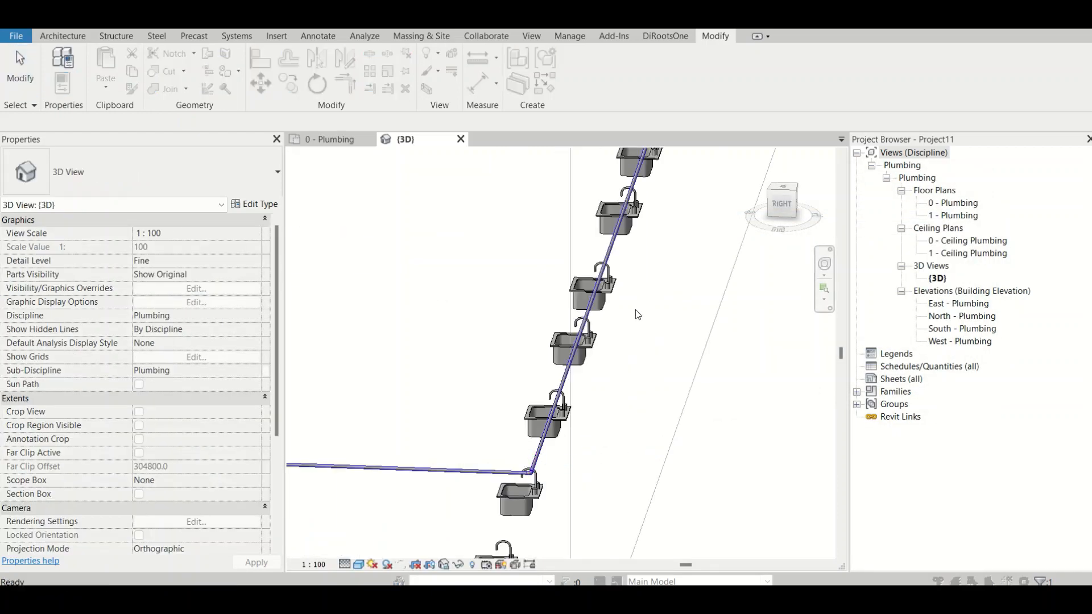
- Connect the second sink from the west, using Connector 1 (Domestic Cold Water, 15 mm), into the main pipe along the north wall
{"action": "scroll", "coordinate": [630, 409], "scroll_direction": "down", "scroll_amount": 4}
{"action": "middle_click_drag", "start_coordinate": [632, 413], "coordinate": [479, 413], "text": "shift"}
{"action": "scroll", "coordinate": [635, 374], "scroll_direction": "up", "scroll_amount": 2}
{"action": "scroll", "coordinate": [631, 365], "scroll_direction": "up", "scroll_amount": 3}
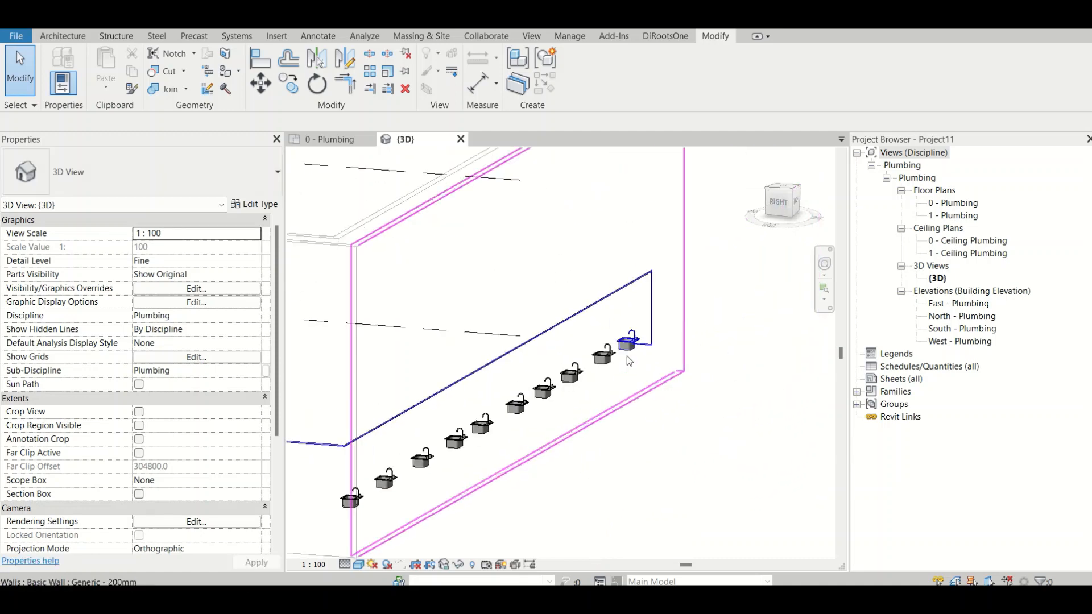
{"action": "left_click", "coordinate": [596, 358]}
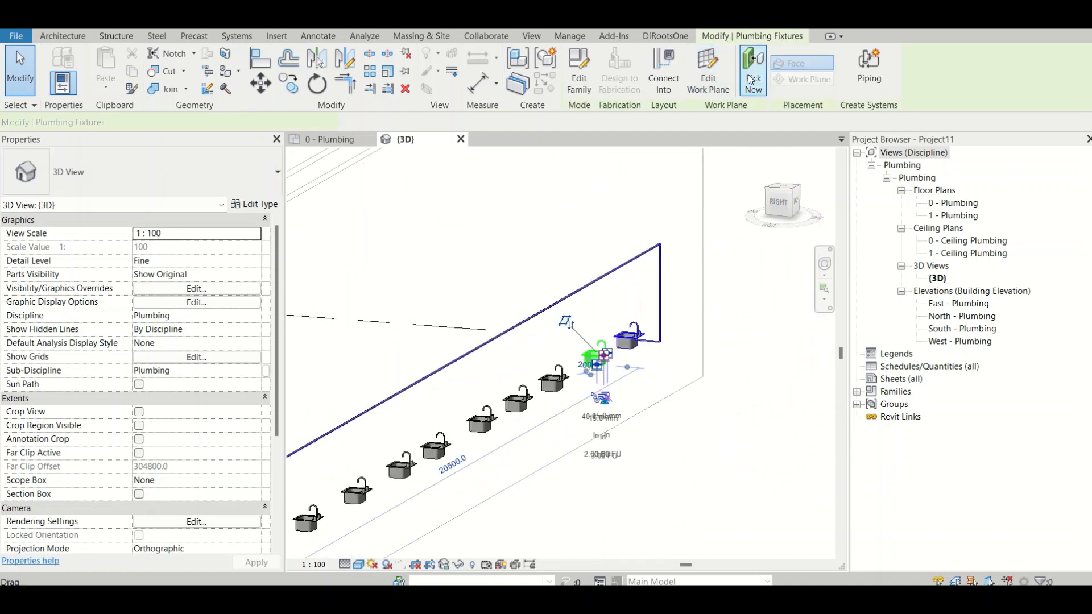
{"action": "left_click", "coordinate": [649, 67]}
{"action": "left_click", "coordinate": [660, 282]}
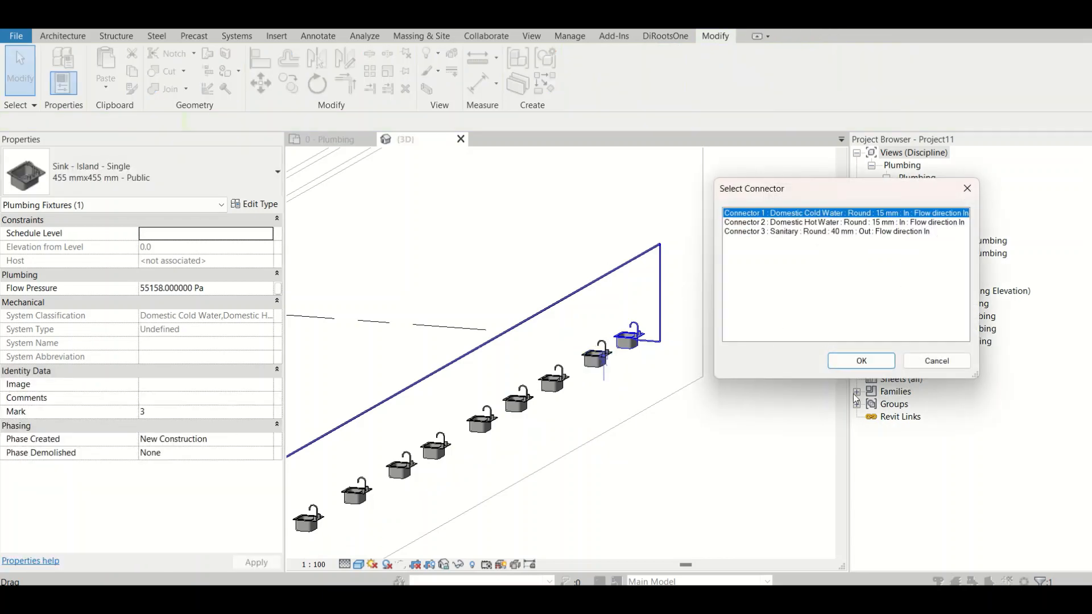
{"action": "left_click", "coordinate": [853, 368]}
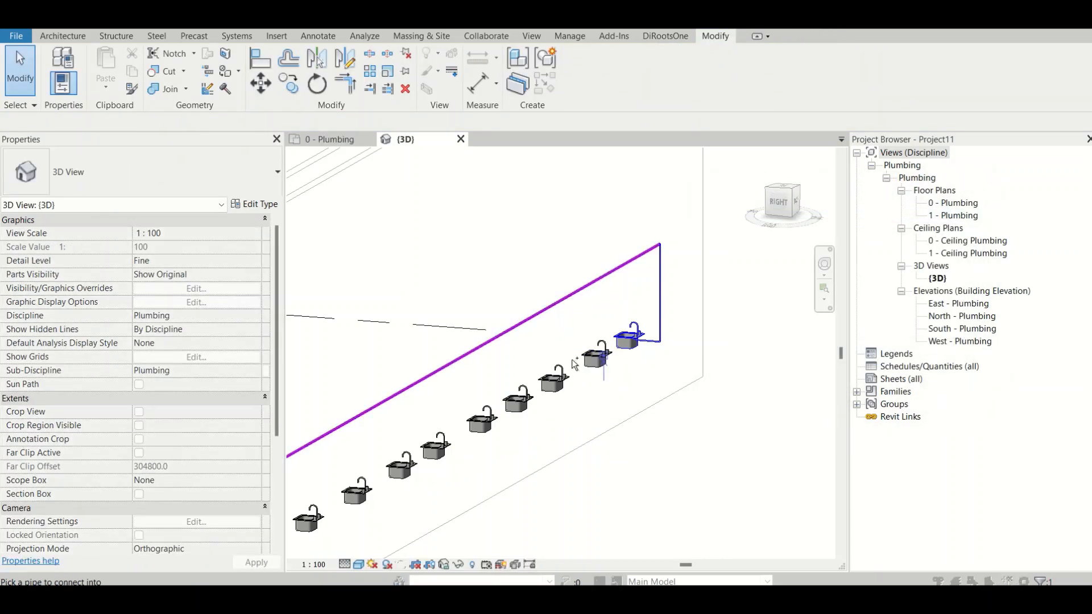
- Connect the third and fourth sinks from the west into the north wall's main pipe through their Domestic Cold Water connectors (15 mm)
{"action": "left_click", "coordinate": [555, 379]}
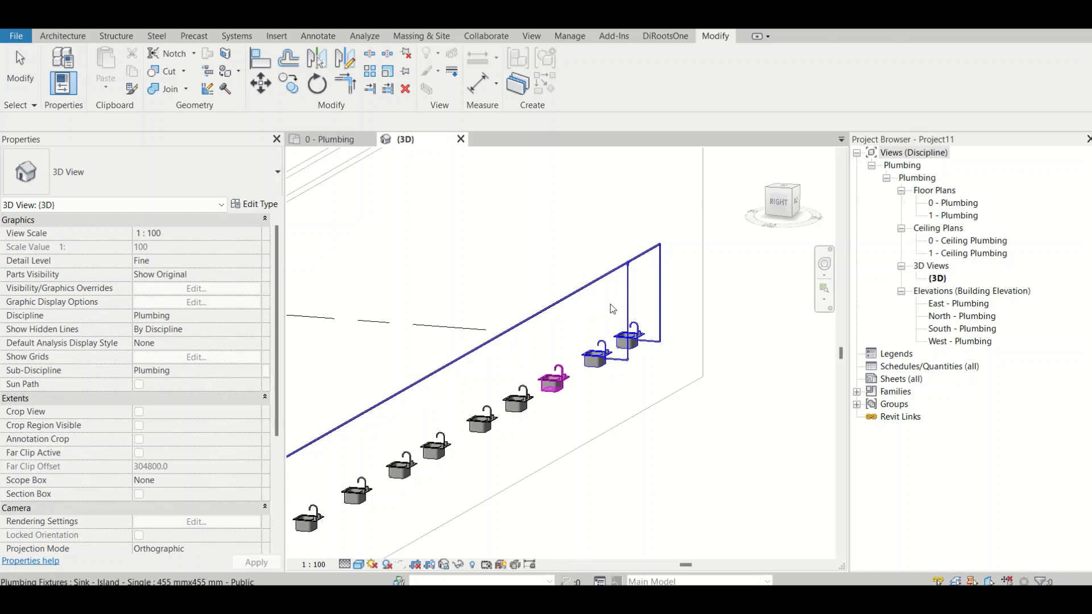
{"action": "left_click", "coordinate": [662, 67]}
{"action": "left_click", "coordinate": [527, 320]}
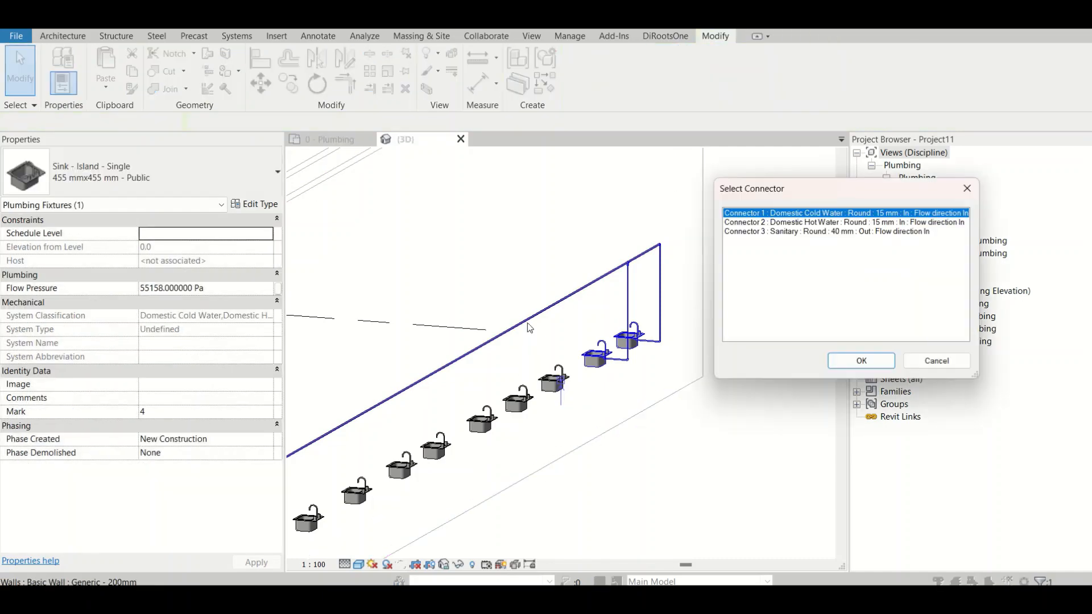
{"action": "left_click", "coordinate": [861, 361]}
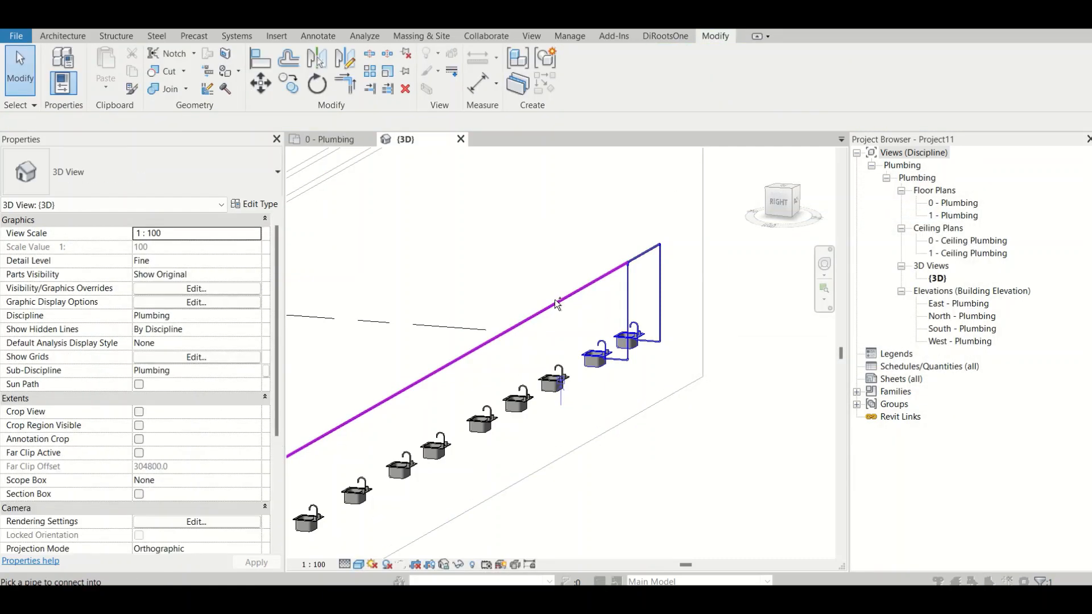
{"action": "left_click", "coordinate": [516, 401]}
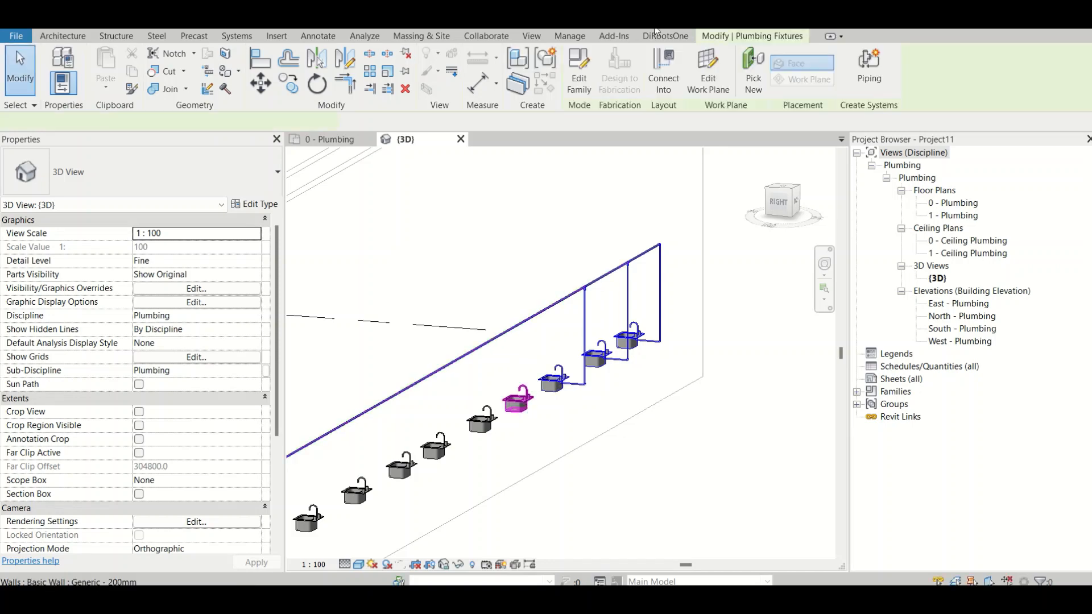
{"action": "left_click", "coordinate": [663, 67]}
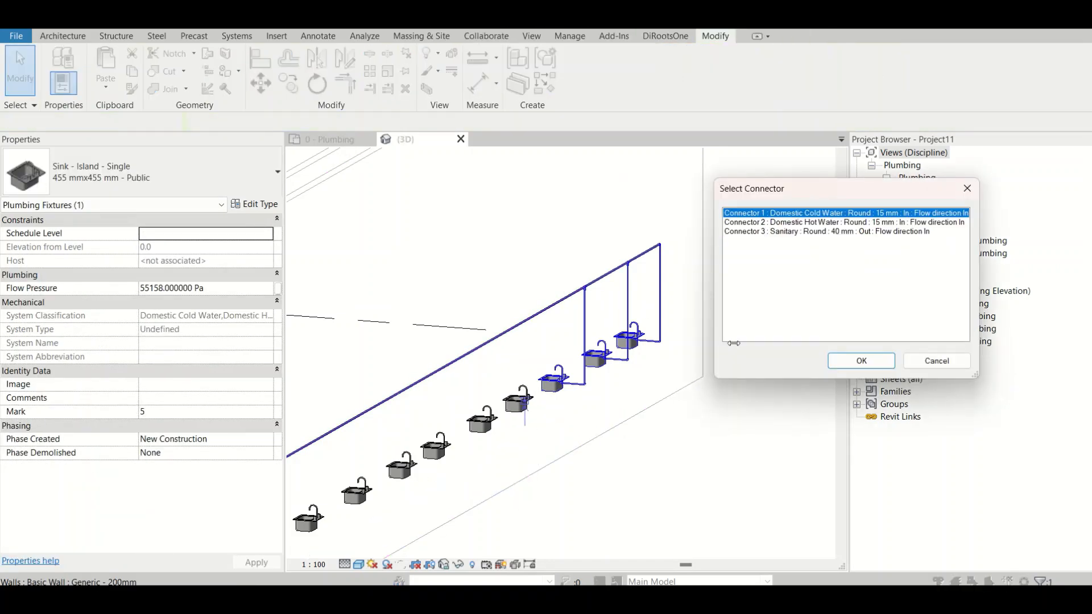
{"action": "left_click", "coordinate": [861, 360]}
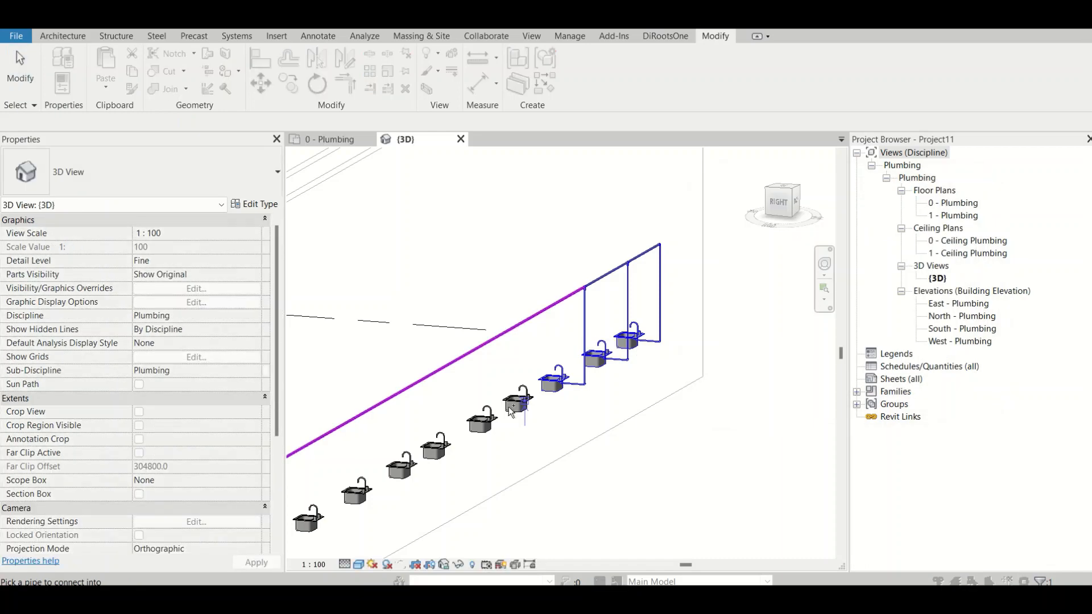
- Connect the fifth and sixth sinks from the west into the north wall's main pipe using Connector 1, Domestic Cold Water, 15 mm
{"action": "left_click", "coordinate": [483, 419]}
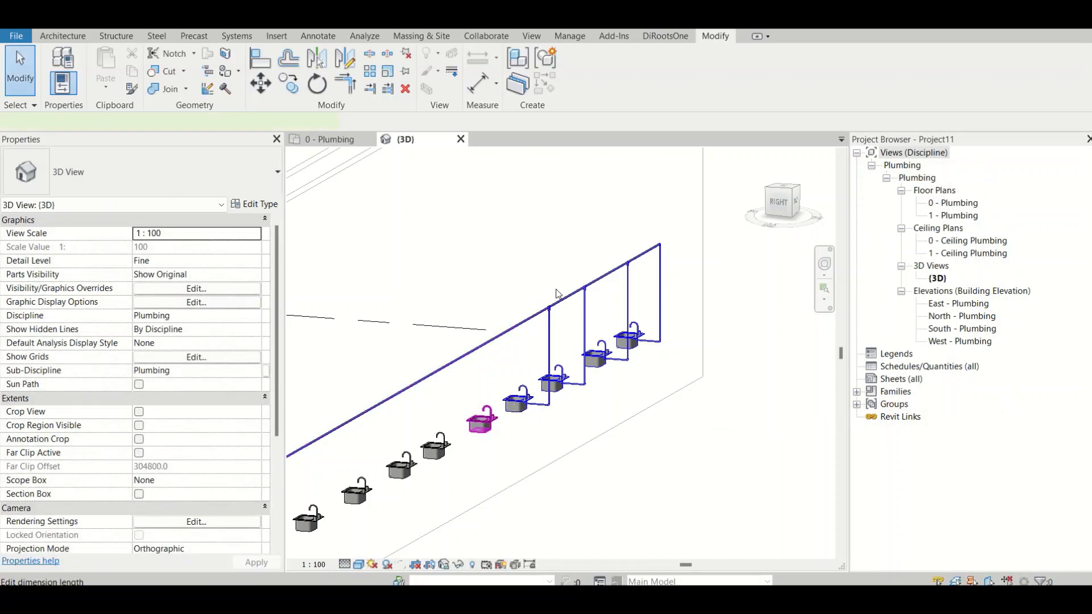
{"action": "left_click", "coordinate": [653, 59]}
{"action": "left_click", "coordinate": [616, 272]}
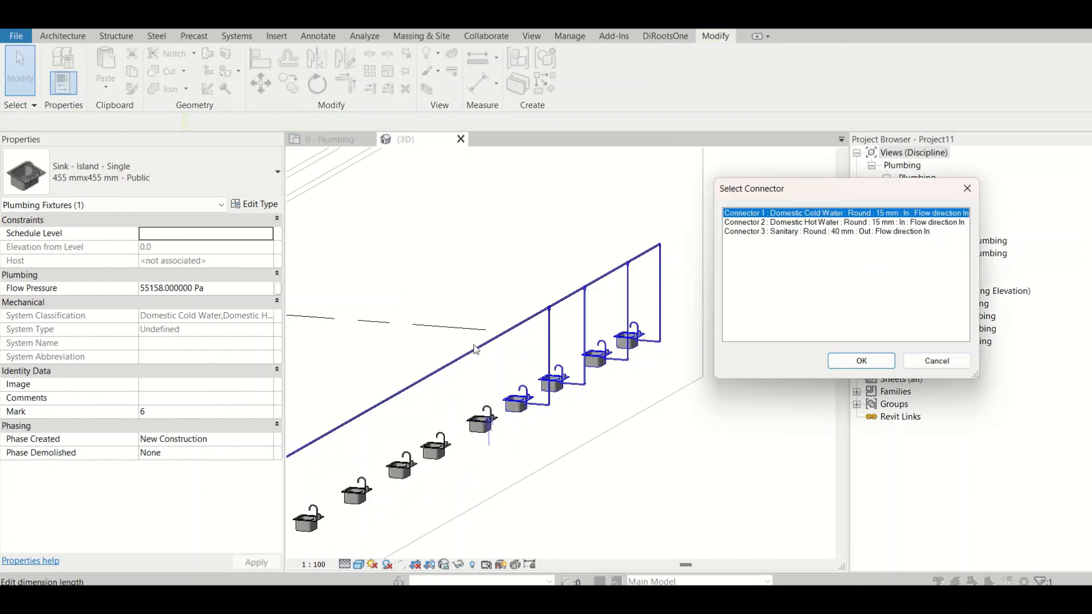
{"action": "left_click", "coordinate": [854, 365]}
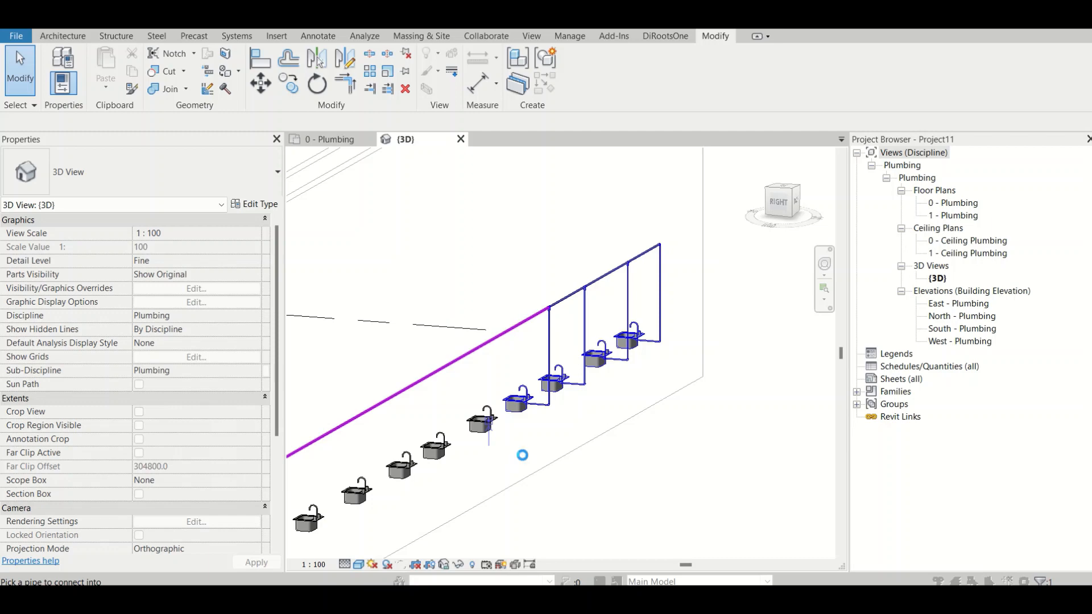
{"action": "middle_click_drag", "start_coordinate": [560, 453], "coordinate": [696, 387]}
{"action": "scroll", "coordinate": [696, 388], "scroll_direction": "down", "scroll_amount": 1}
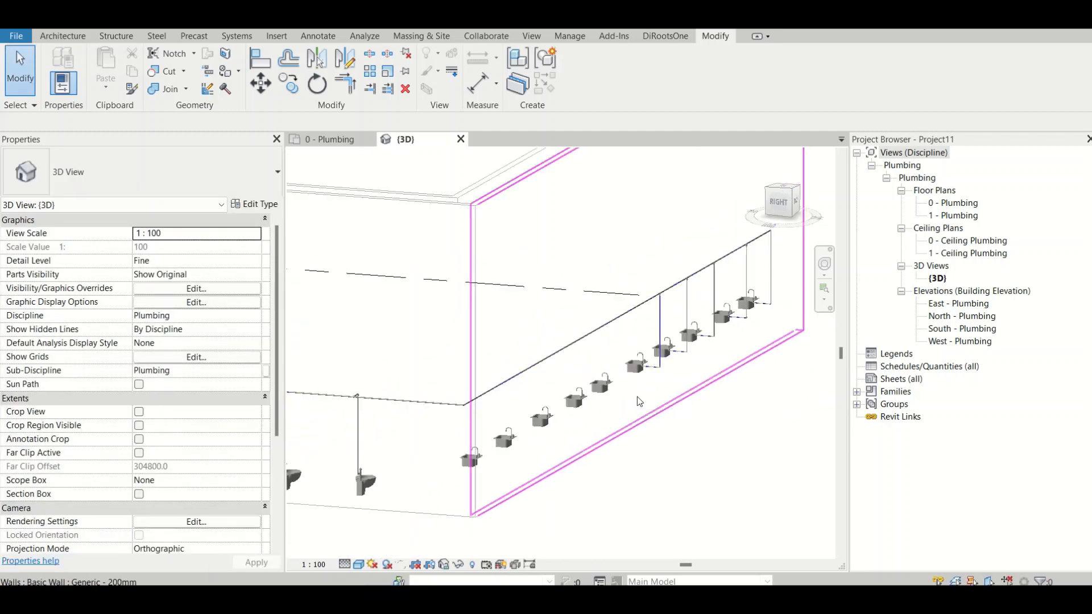
{"action": "left_click", "coordinate": [608, 382]}
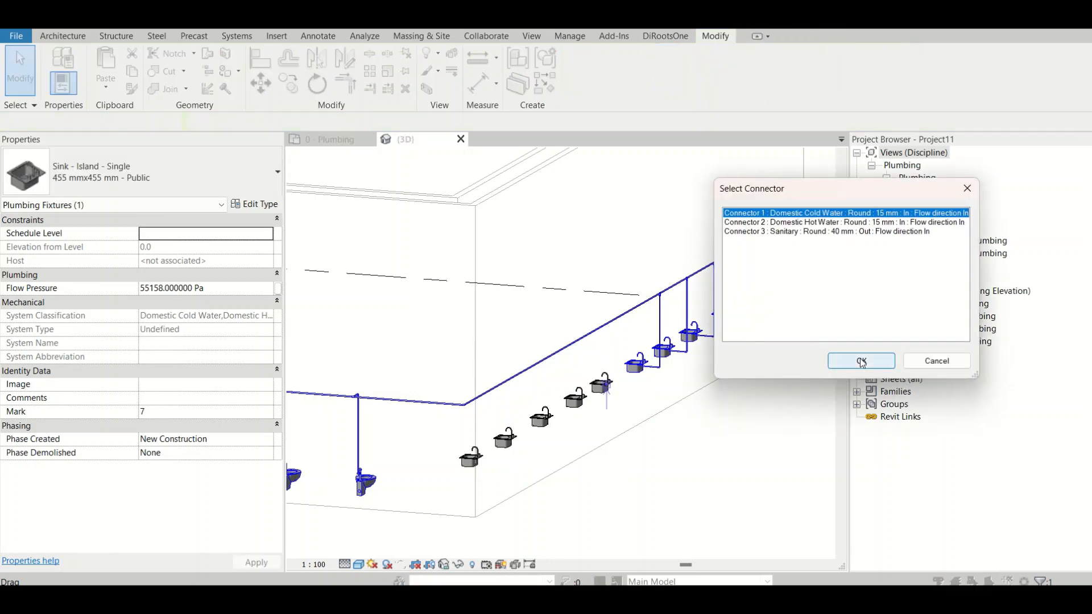
{"action": "left_click", "coordinate": [861, 362]}
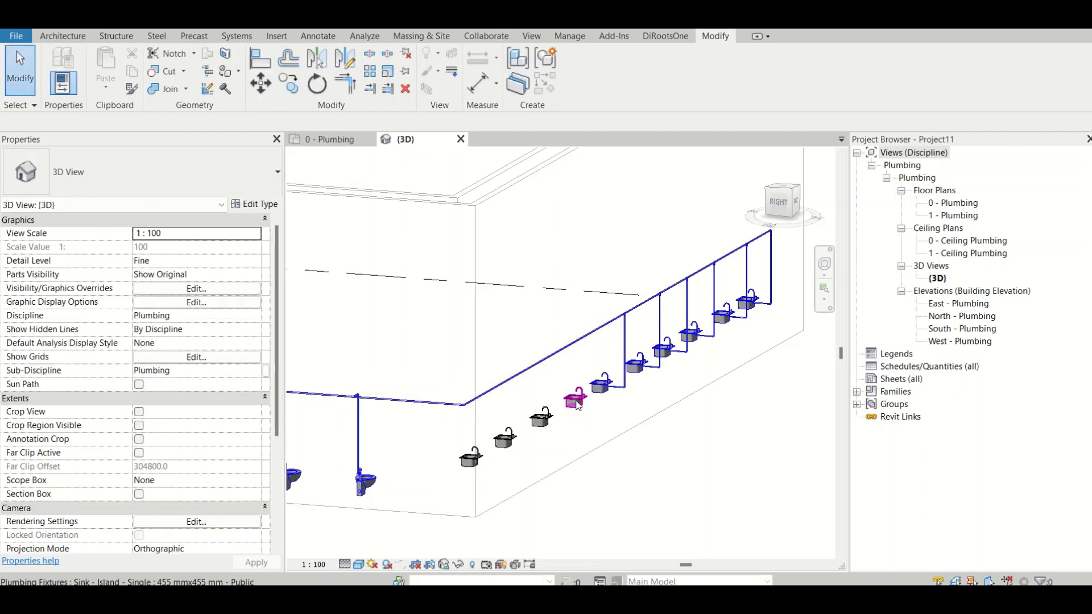
- Connect Connector 1 (Domestic Cold Water) of the seventh and eighth sinks from the west into the main pipe along the north wall
{"action": "left_click", "coordinate": [664, 74]}
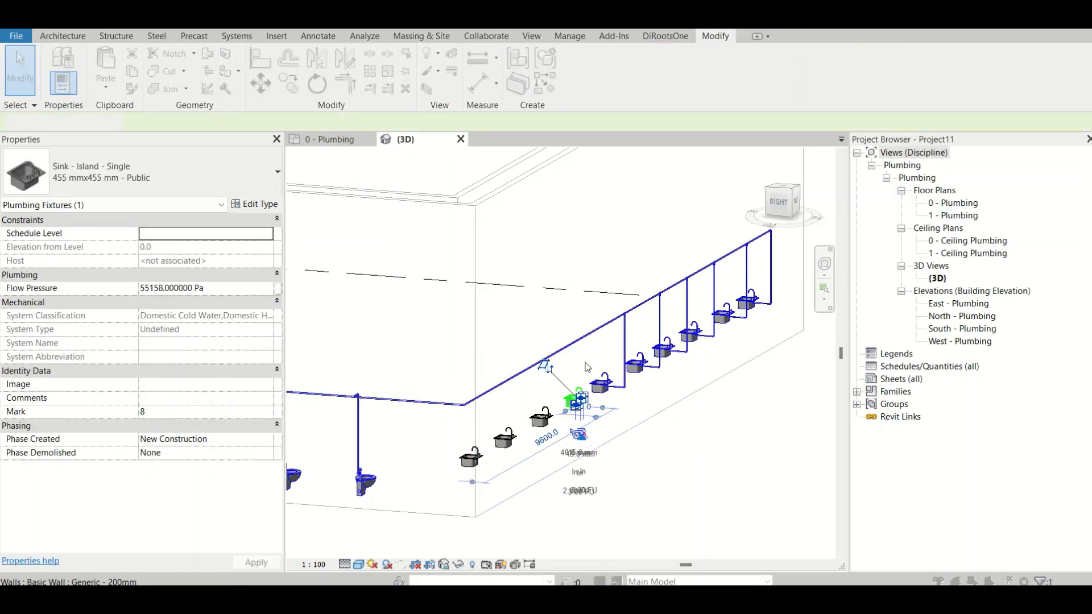
{"action": "left_click", "coordinate": [853, 363]}
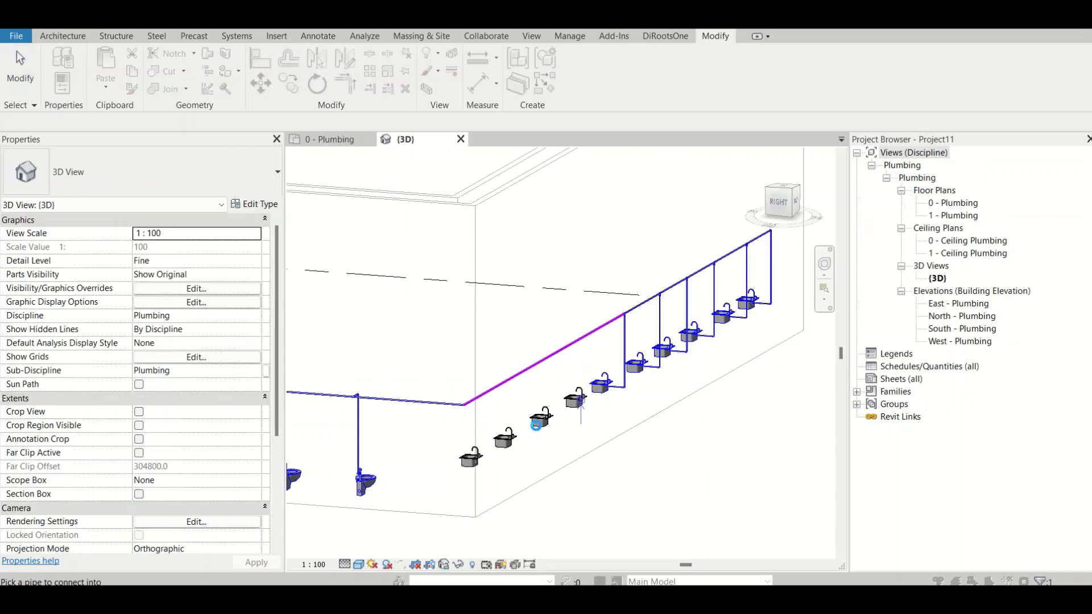
{"action": "left_click", "coordinate": [537, 424]}
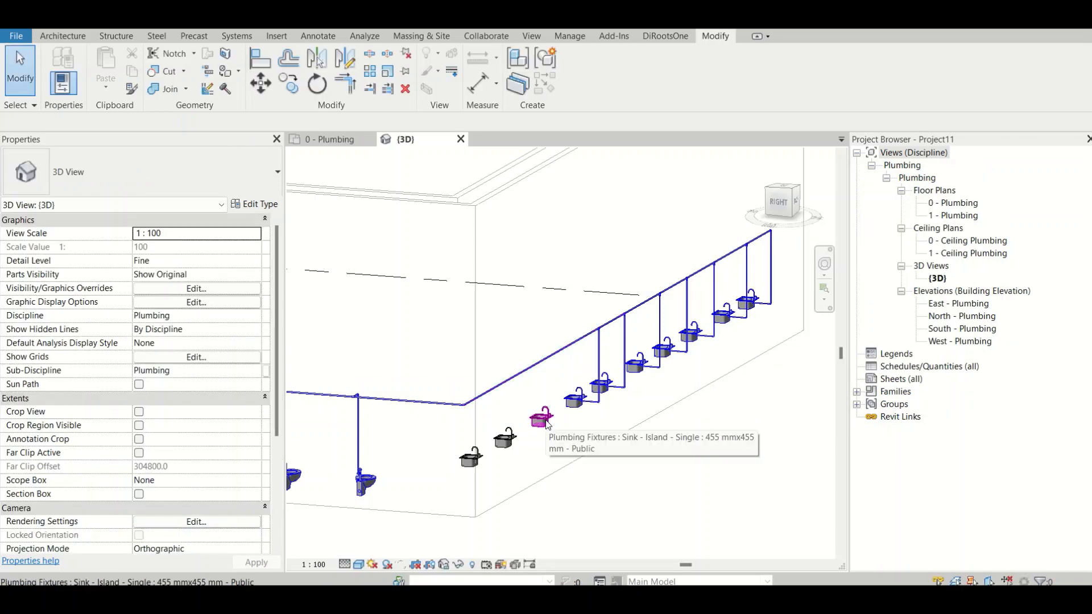
{"action": "left_click", "coordinate": [540, 418]}
{"action": "left_click", "coordinate": [662, 72]}
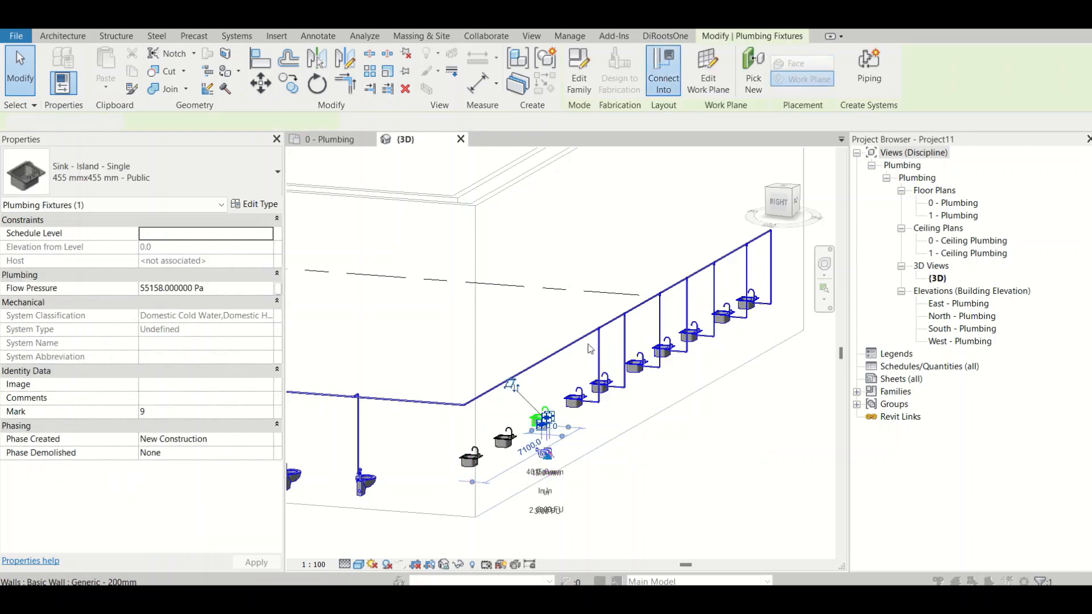
{"action": "left_click", "coordinate": [861, 361]}
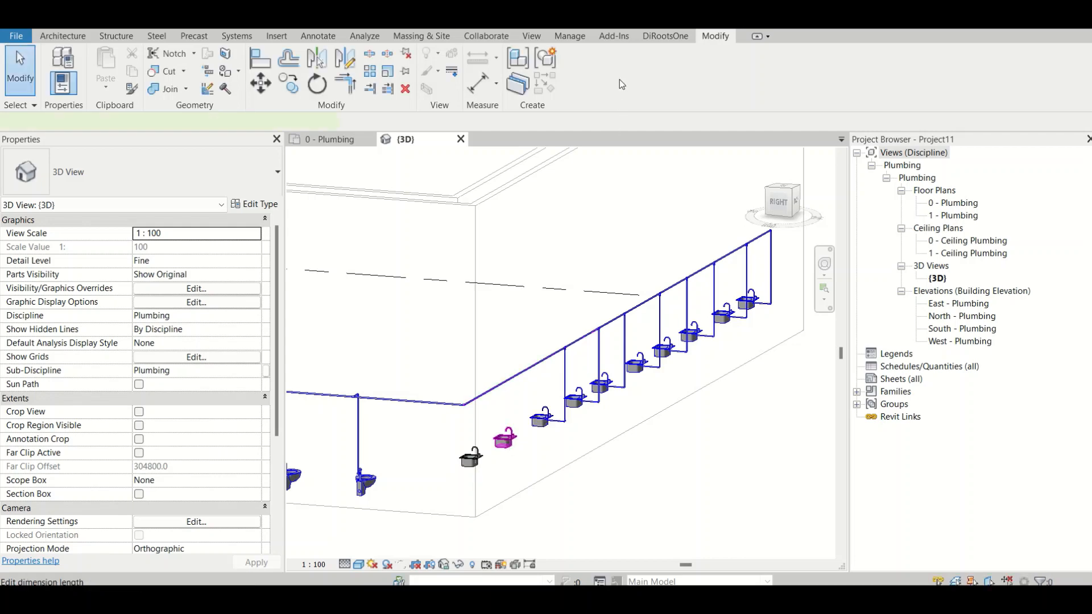
- Connect the two easternmost sinks into the north wall's main pipe through Connector 1 (Domestic Cold Water, 15 mm)
{"action": "left_click", "coordinate": [662, 71]}
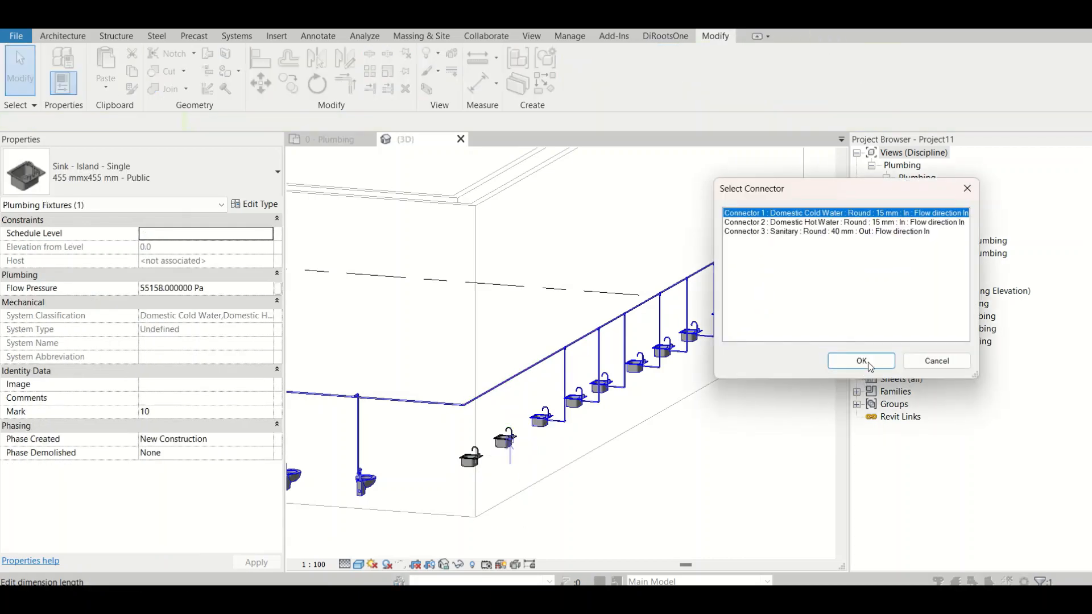
{"action": "left_click", "coordinate": [860, 361]}
{"action": "left_click", "coordinate": [506, 378]}
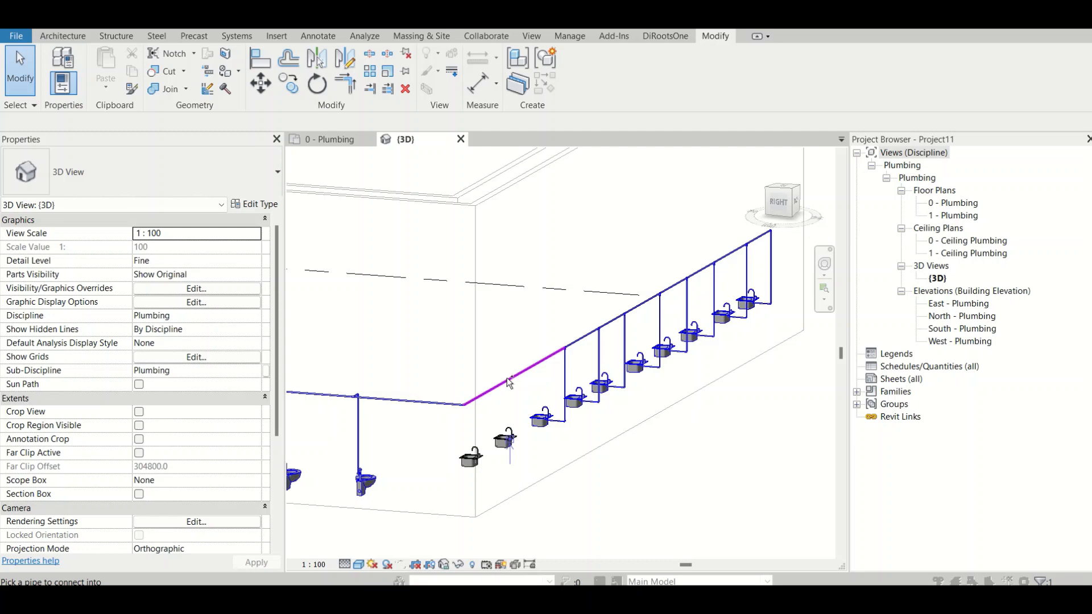
{"action": "left_click", "coordinate": [471, 461]}
{"action": "left_click", "coordinate": [659, 85]}
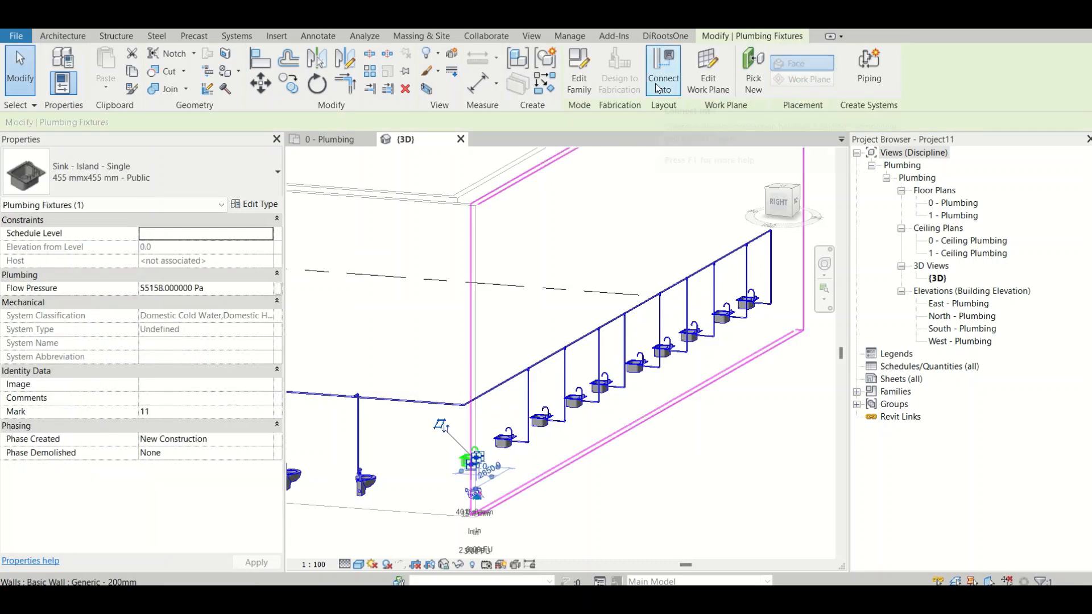
{"action": "left_click", "coordinate": [848, 363]}
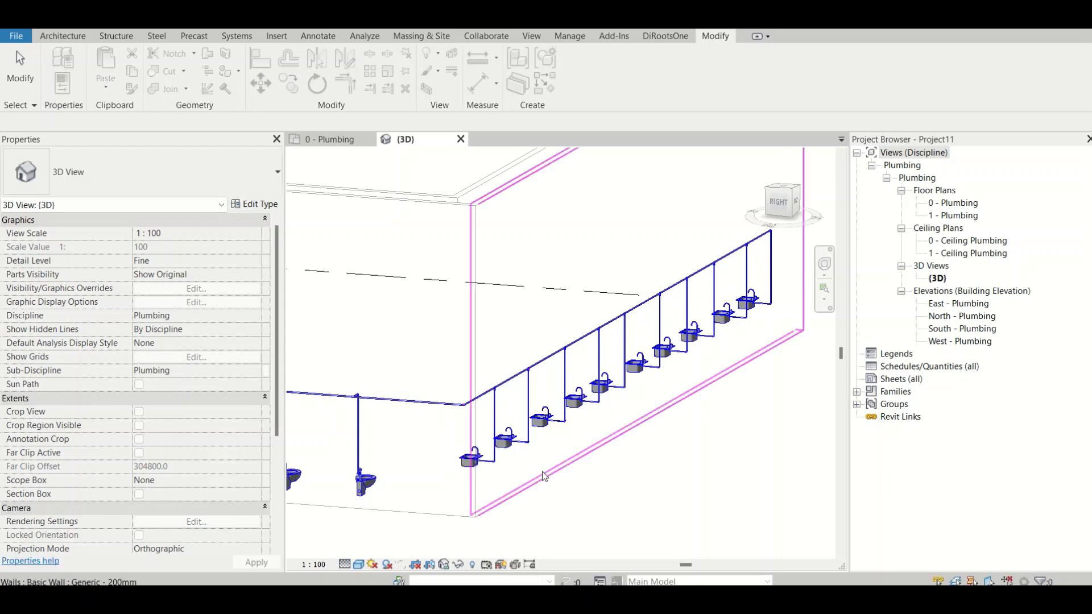
- Inspect the connected sinks and water closets in 3D and open the 0 - Plumbing floor plan at the main pipe's southeast corner
{"action": "scroll", "coordinate": [542, 476], "scroll_direction": "down", "scroll_amount": 4}
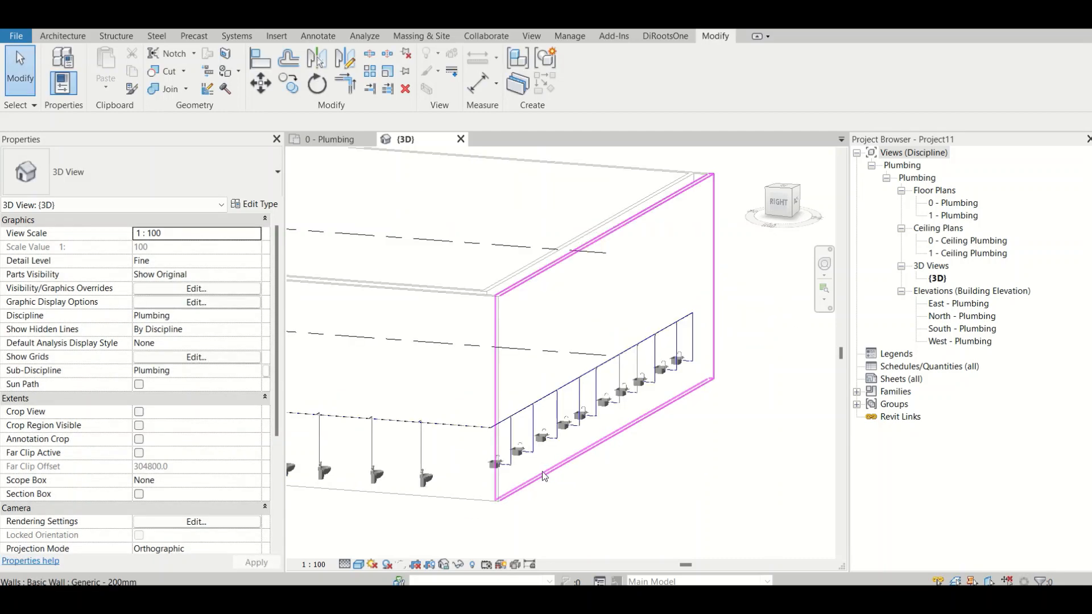
{"action": "middle_click_drag", "start_coordinate": [531, 495], "coordinate": [617, 557], "text": "shift"}
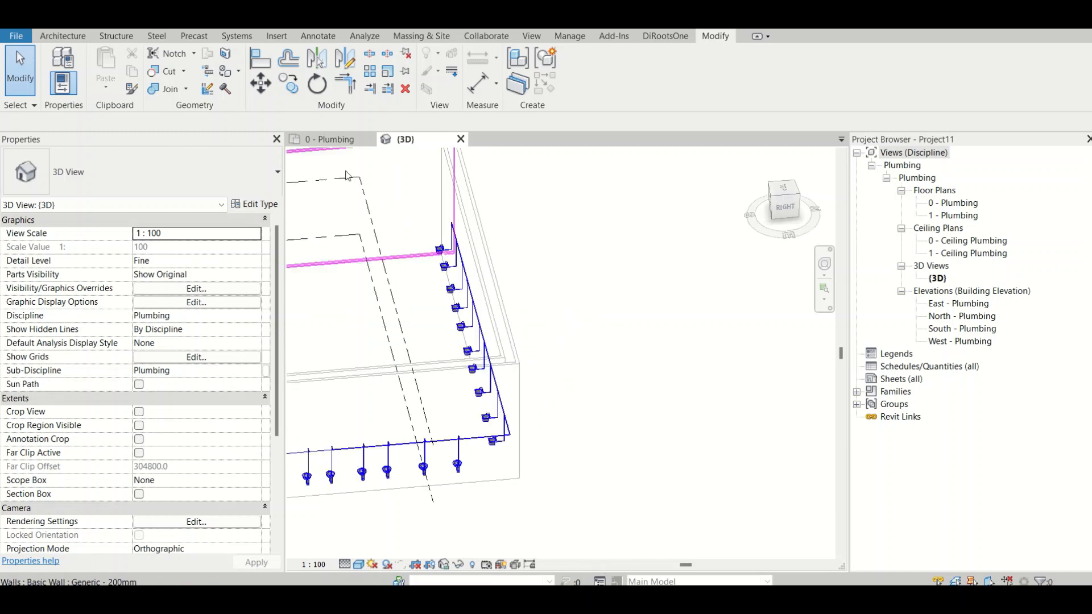
{"action": "left_click", "coordinate": [331, 139]}
{"action": "scroll", "coordinate": [485, 304], "scroll_direction": "down", "scroll_amount": 5}
{"action": "middle_click_drag", "start_coordinate": [563, 438], "coordinate": [614, 514]}
{"action": "scroll", "coordinate": [532, 479], "scroll_direction": "up", "scroll_amount": 4}
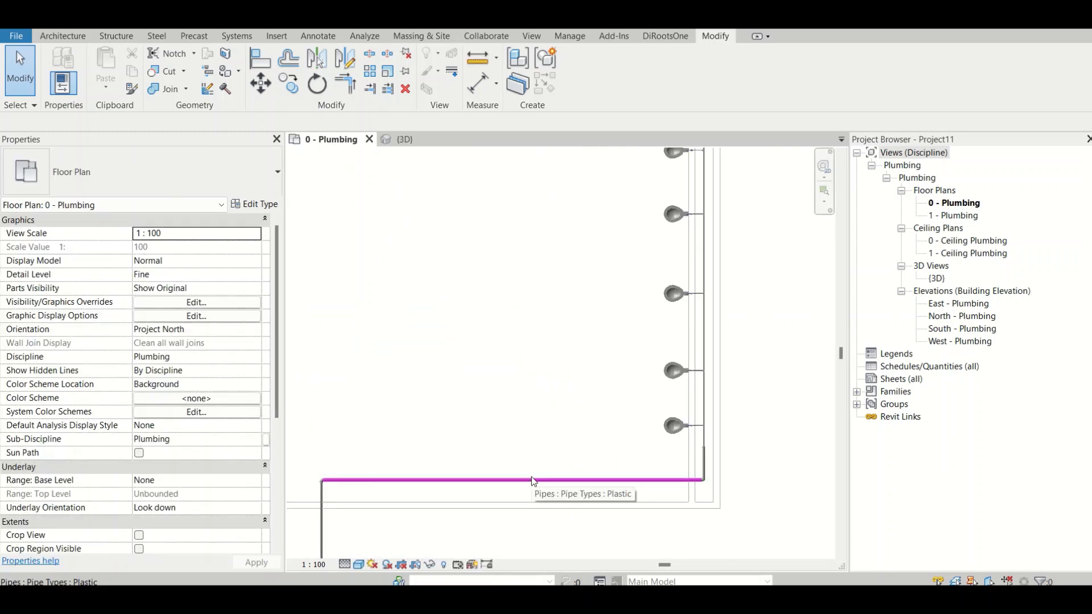
- Check the pipe diameter with tag previews along the main pipe, from the southern water closets around to the westernmost sink
{"action": "key", "text": "t"}
{"action": "key", "text": "g"}
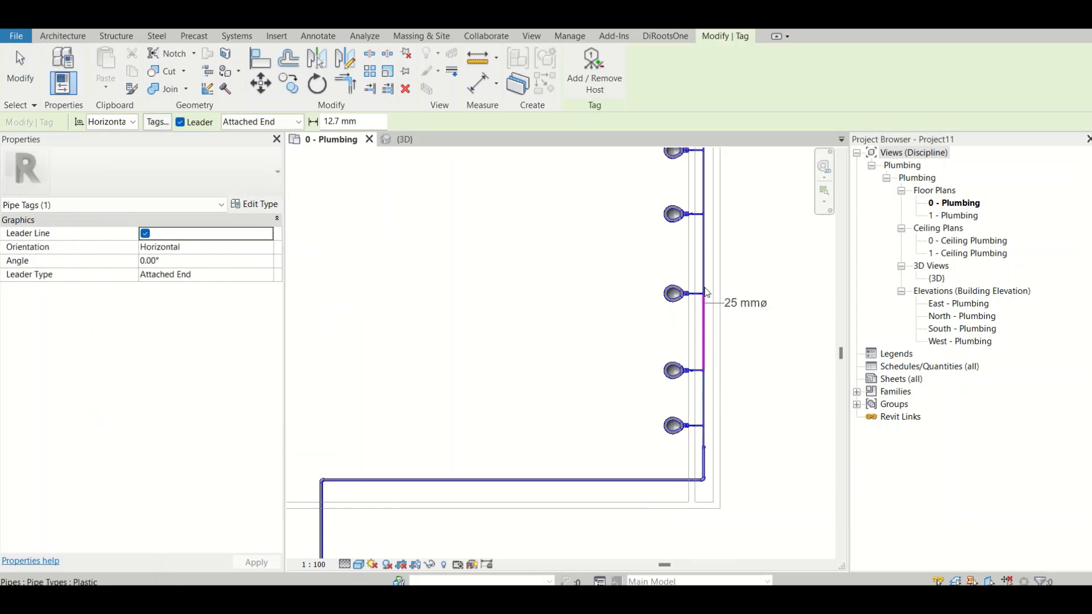
{"action": "scroll", "coordinate": [705, 245], "scroll_direction": "down", "scroll_amount": 1}
{"action": "middle_click_drag", "start_coordinate": [701, 253], "coordinate": [655, 489]}
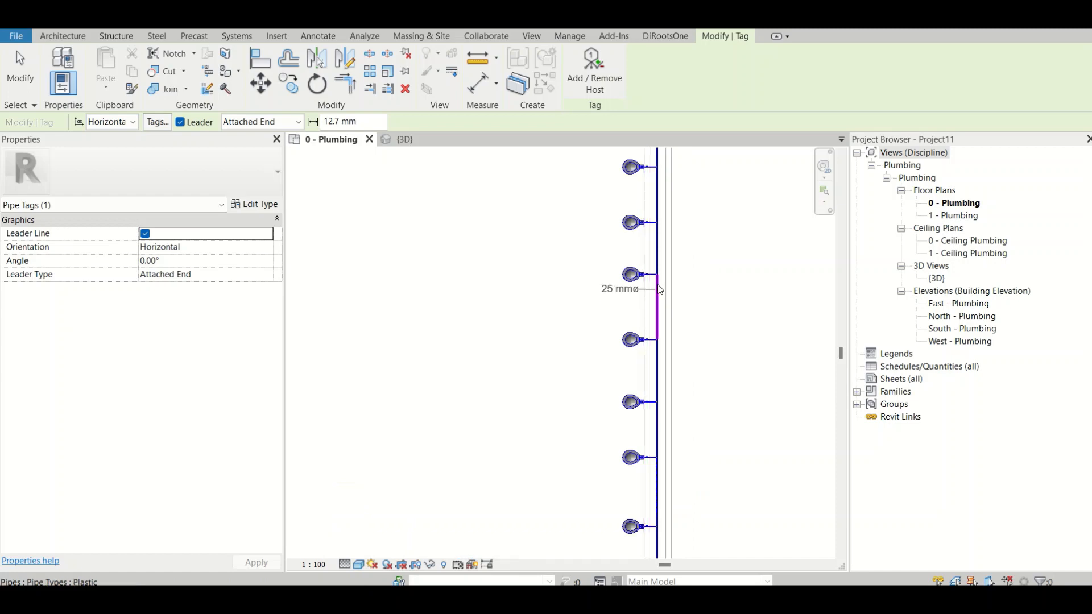
{"action": "scroll", "coordinate": [658, 213], "scroll_direction": "down", "scroll_amount": 1}
{"action": "middle_click_drag", "start_coordinate": [658, 184], "coordinate": [643, 441]}
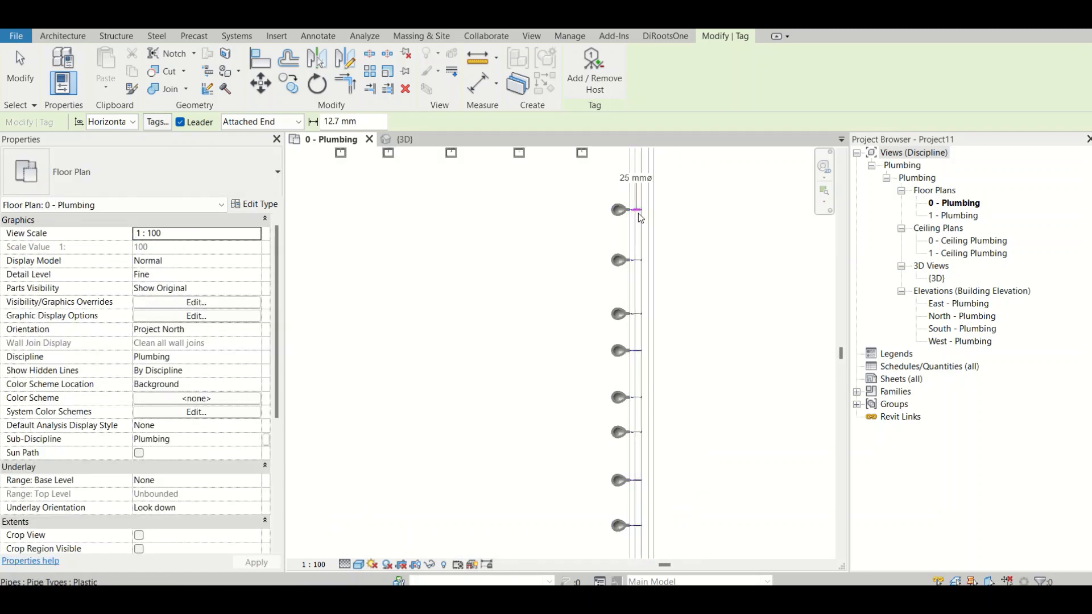
{"action": "middle_click_drag", "start_coordinate": [640, 218], "coordinate": [638, 275]}
{"action": "scroll", "coordinate": [638, 274], "scroll_direction": "up", "scroll_amount": 1}
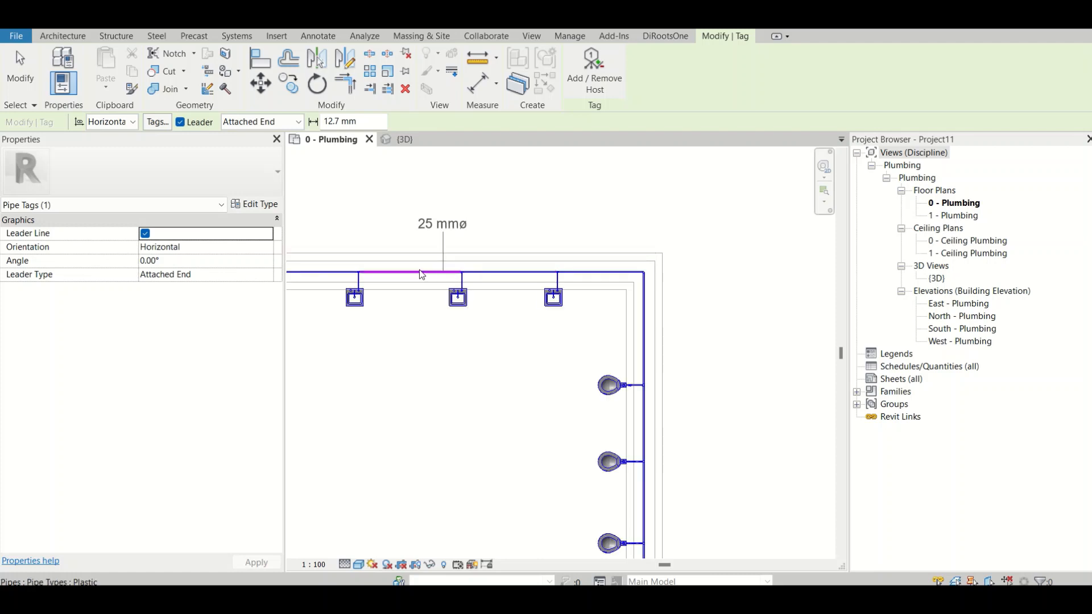
{"action": "middle_click_drag", "start_coordinate": [464, 277], "coordinate": [655, 287]}
{"action": "scroll", "coordinate": [616, 288], "scroll_direction": "down", "scroll_amount": 2}
{"action": "middle_click_drag", "start_coordinate": [572, 288], "coordinate": [699, 280]}
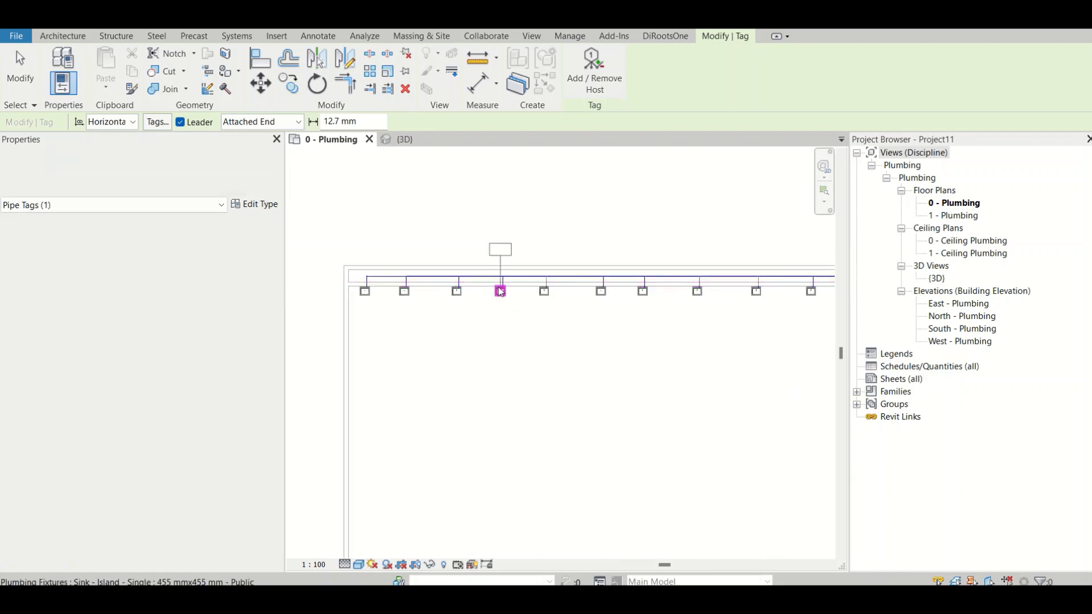
{"action": "middle_click_drag", "start_coordinate": [500, 288], "coordinate": [568, 280]}
{"action": "scroll", "coordinate": [472, 274], "scroll_direction": "up", "scroll_amount": 4}
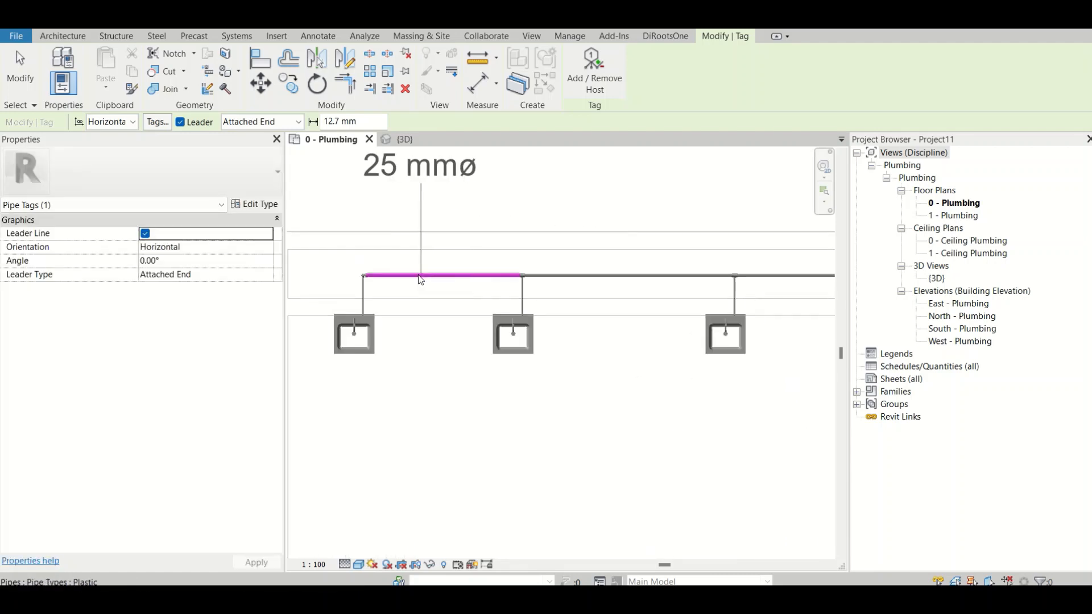
{"action": "scroll", "coordinate": [420, 279], "scroll_direction": "down", "scroll_amount": 6}
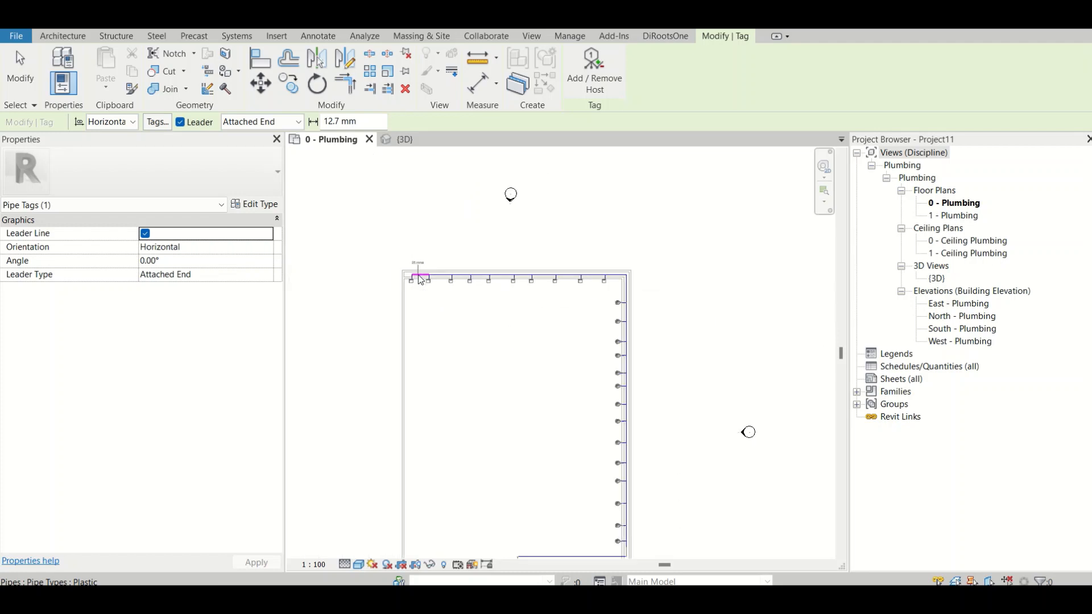
- Check the pipe diameter tag previews at the main pipe's southeast corner and its northwest end, and end tagging without placing one
{"action": "scroll", "coordinate": [628, 549], "scroll_direction": "up", "scroll_amount": 5}
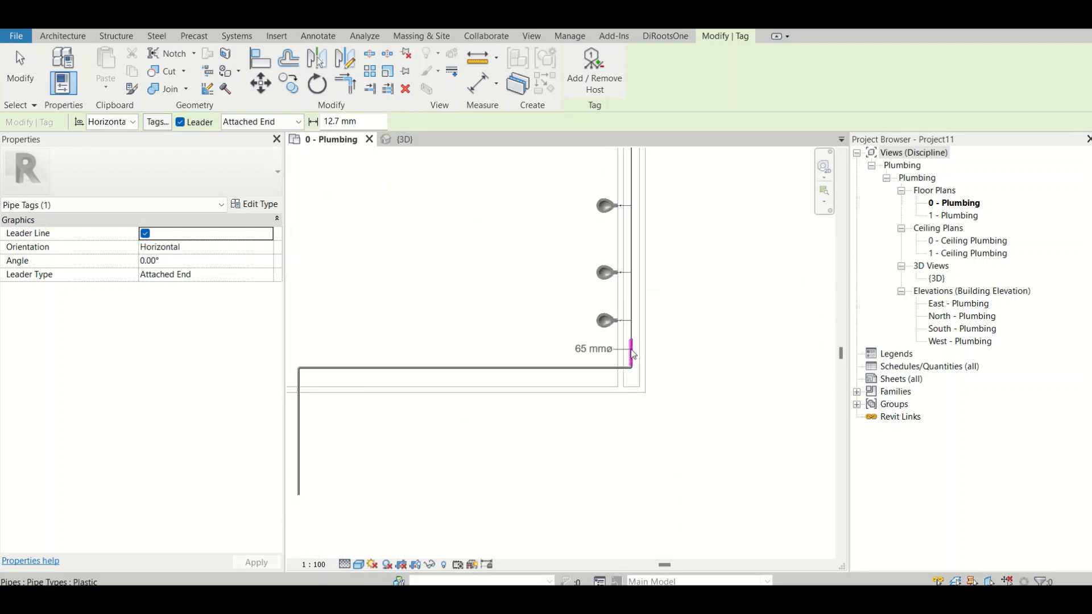
{"action": "scroll", "coordinate": [631, 355], "scroll_direction": "down", "scroll_amount": 5}
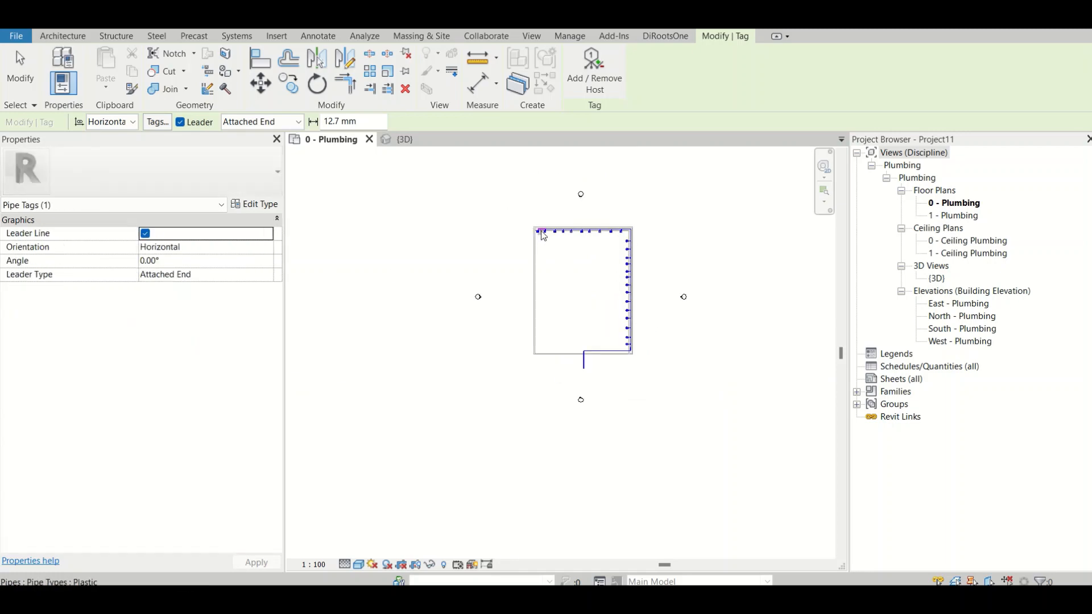
{"action": "scroll", "coordinate": [541, 231], "scroll_direction": "up", "scroll_amount": 1}
{"action": "key", "text": "Escape"}
- Select the entire pipe network, including all connected fixtures, from the southern main pipe and show the selection in the 3D view
{"action": "scroll", "coordinate": [615, 391], "scroll_direction": "up", "scroll_amount": 2}
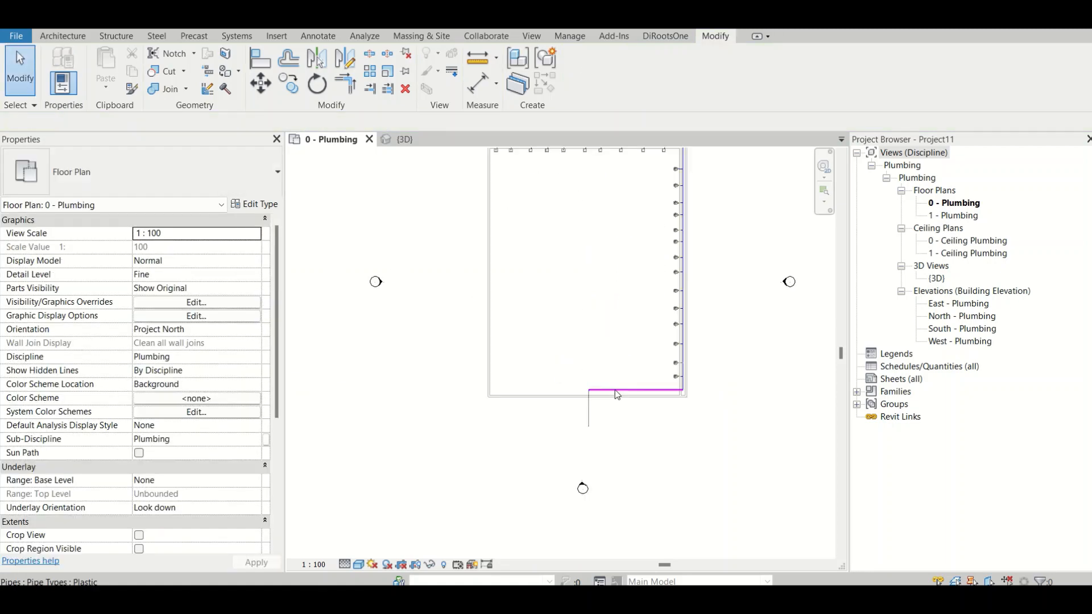
{"action": "key", "text": "Tab"}
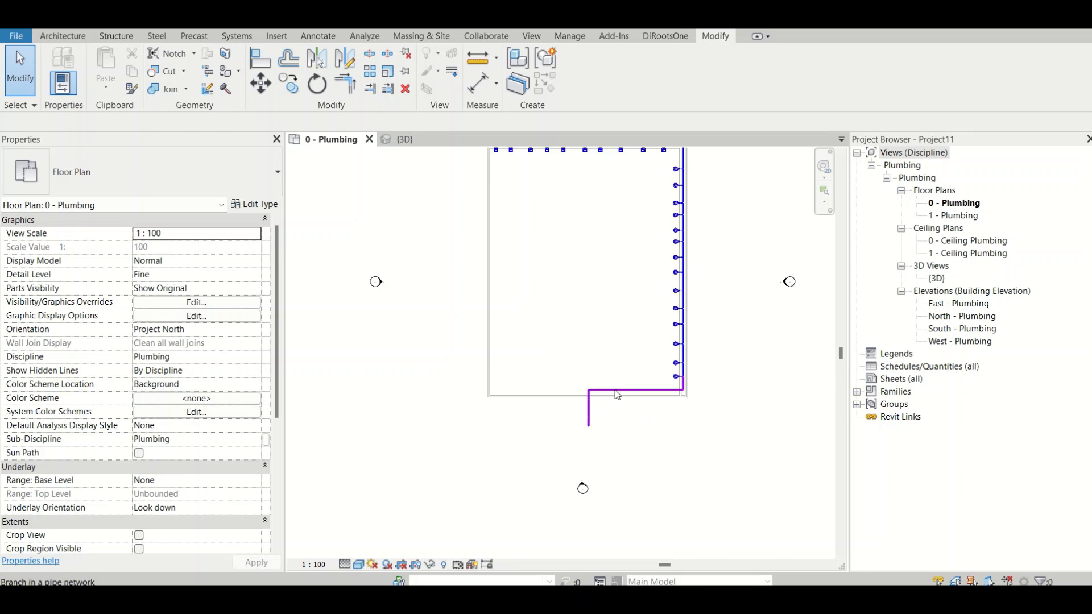
{"action": "key", "text": "Tab"}
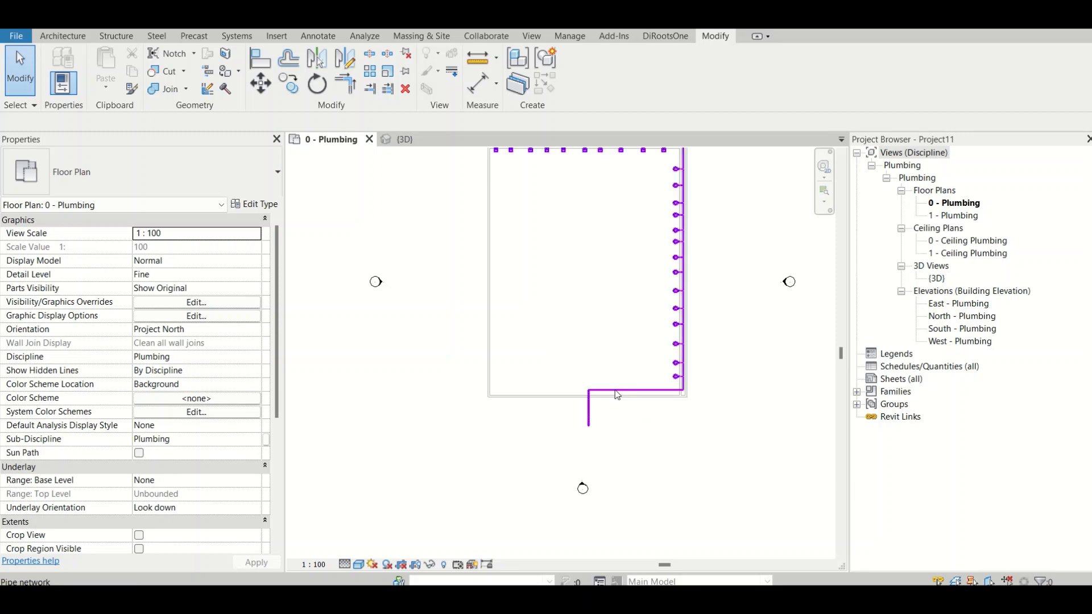
{"action": "left_click", "coordinate": [617, 394]}
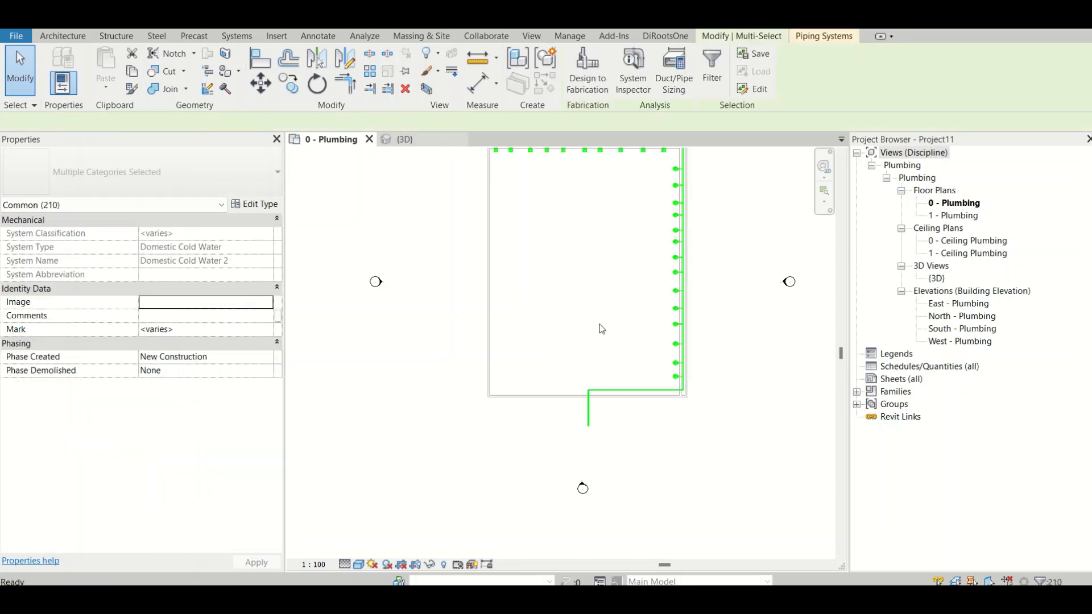
{"action": "key", "text": "ctrl+Tab"}
{"action": "scroll", "coordinate": [655, 382], "scroll_direction": "down", "scroll_amount": 3}
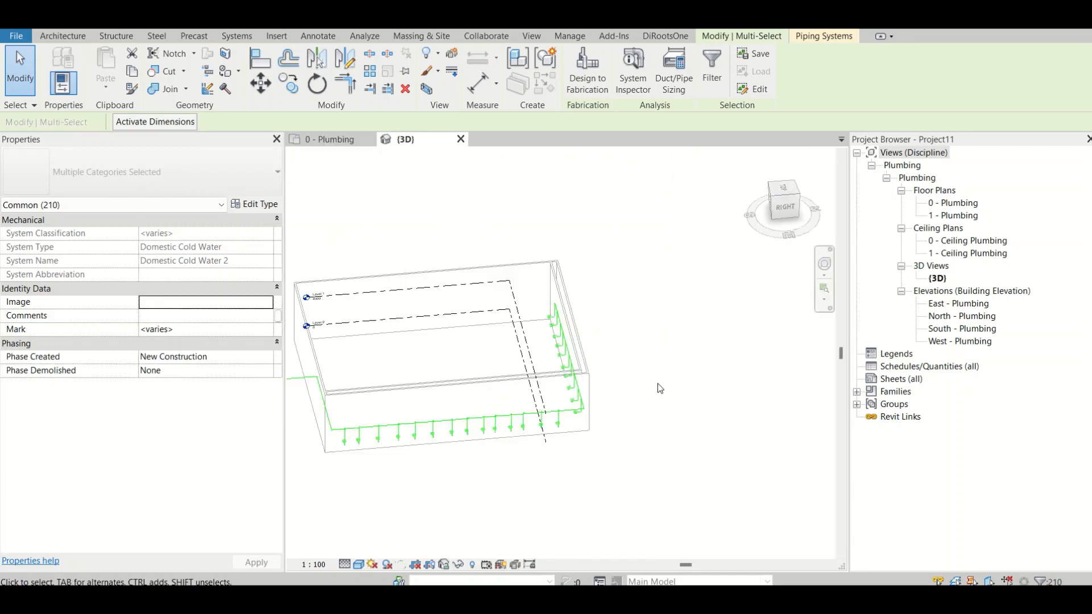
- Run System Inspector on the network and inspect flow and fixture units on a water closet branch and the incoming main pipe
{"action": "left_click", "coordinate": [637, 90]}
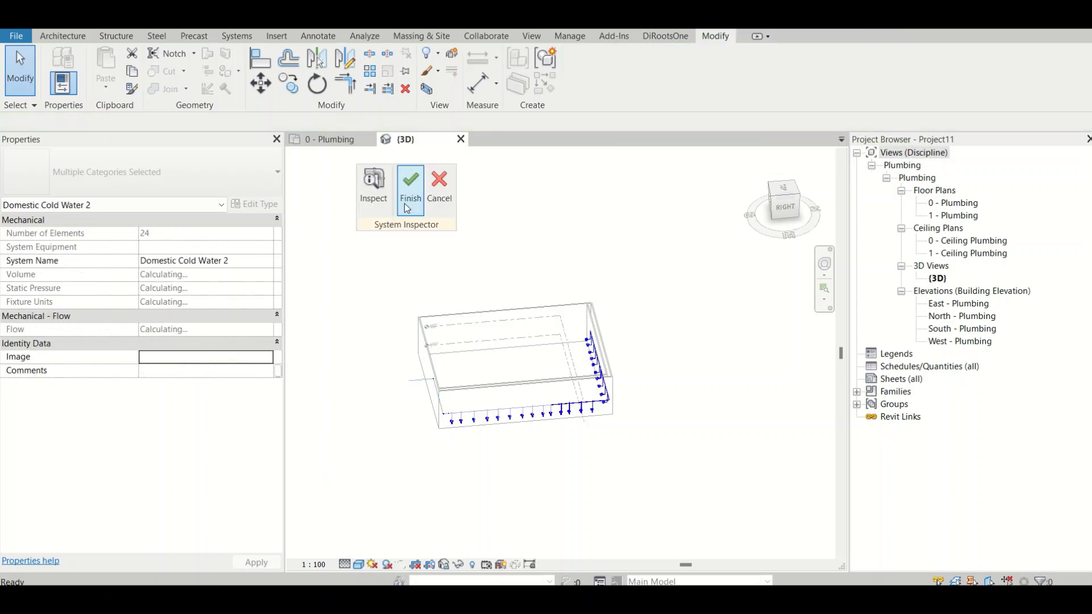
{"action": "left_click", "coordinate": [373, 187]}
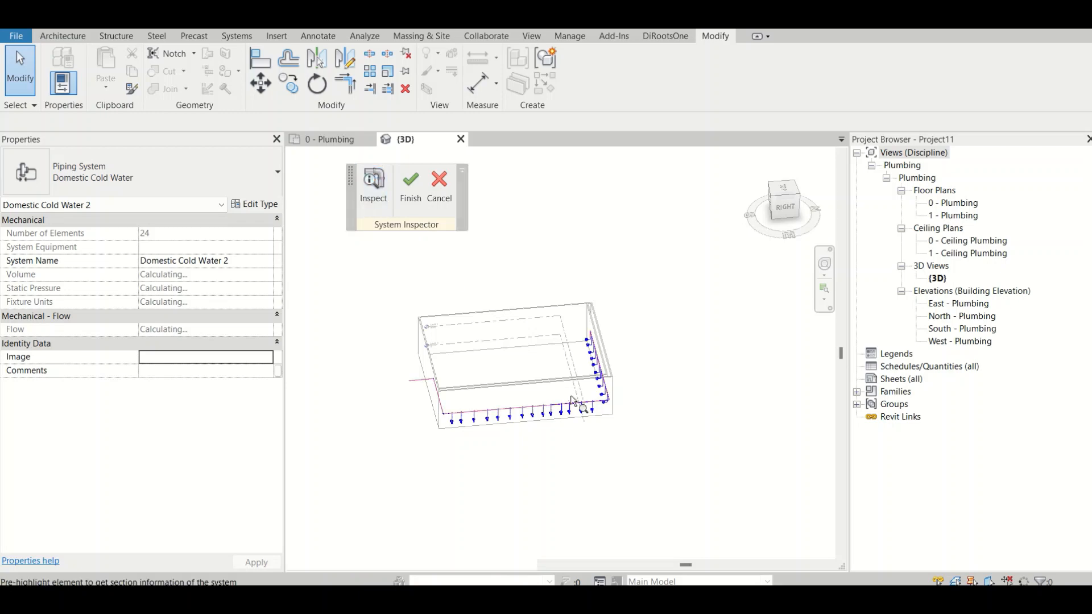
{"action": "scroll", "coordinate": [531, 415], "scroll_direction": "up", "scroll_amount": 5}
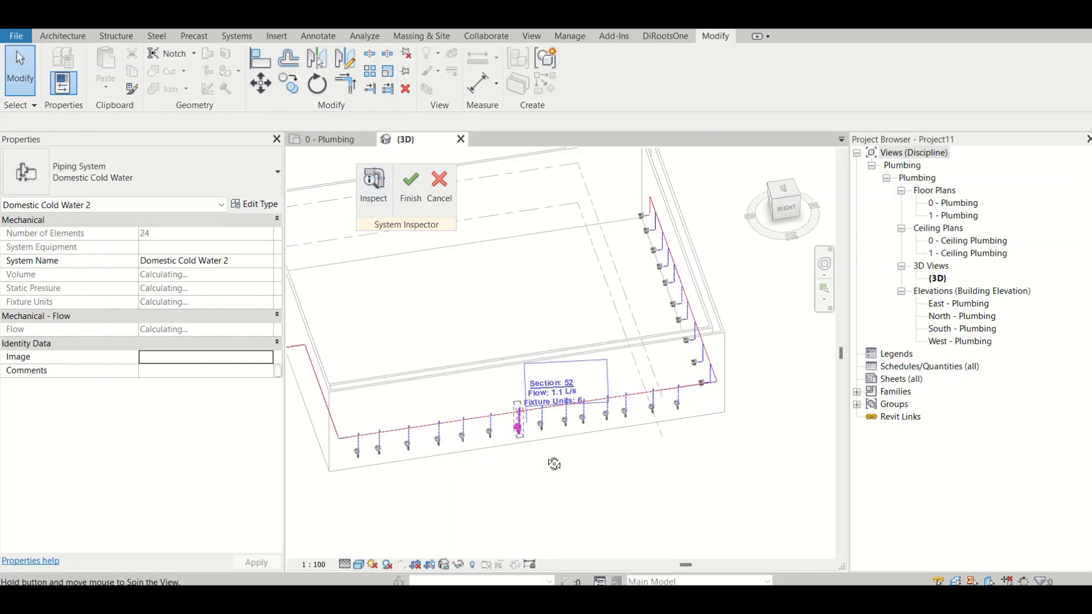
{"action": "middle_click_drag", "start_coordinate": [556, 463], "coordinate": [638, 501], "text": "shift"}
{"action": "middle_click_drag", "start_coordinate": [671, 358], "coordinate": [813, 173]}
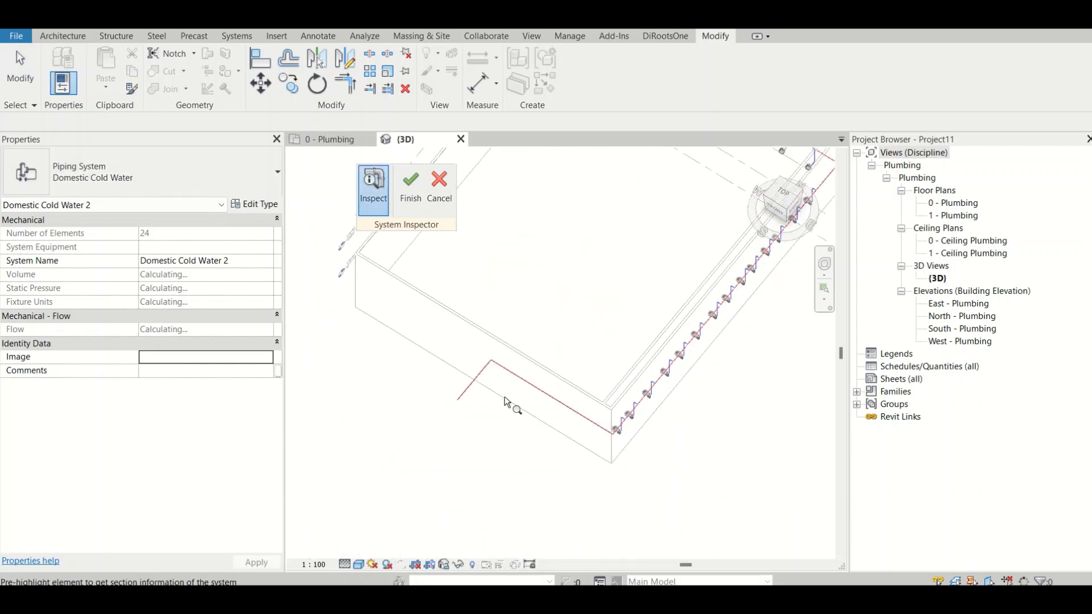
{"action": "scroll", "coordinate": [501, 397], "scroll_direction": "up", "scroll_amount": 4}
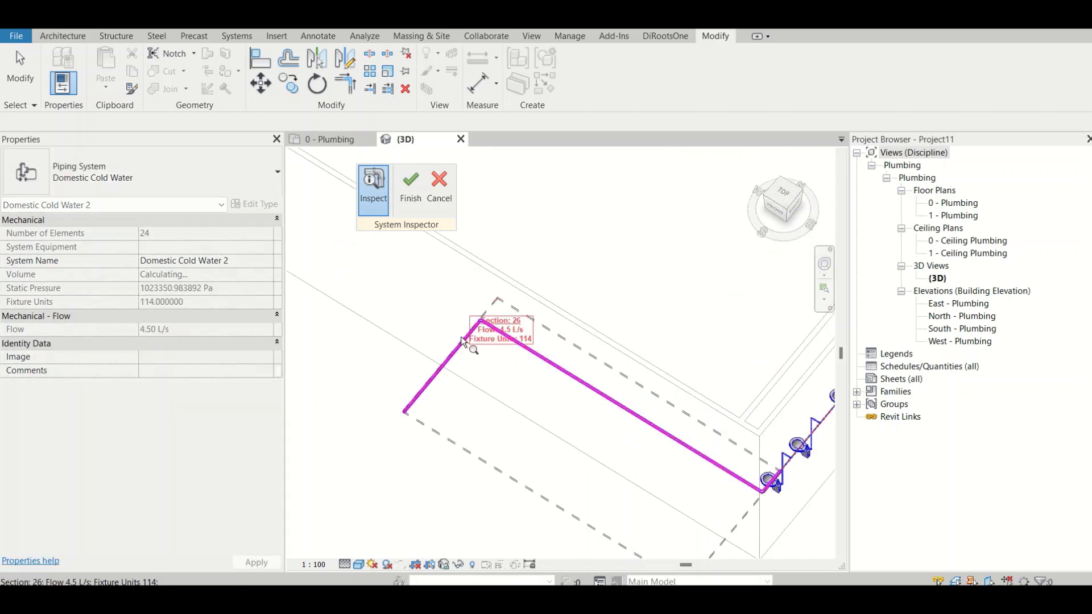
{"action": "scroll", "coordinate": [469, 349], "scroll_direction": "up", "scroll_amount": 3}
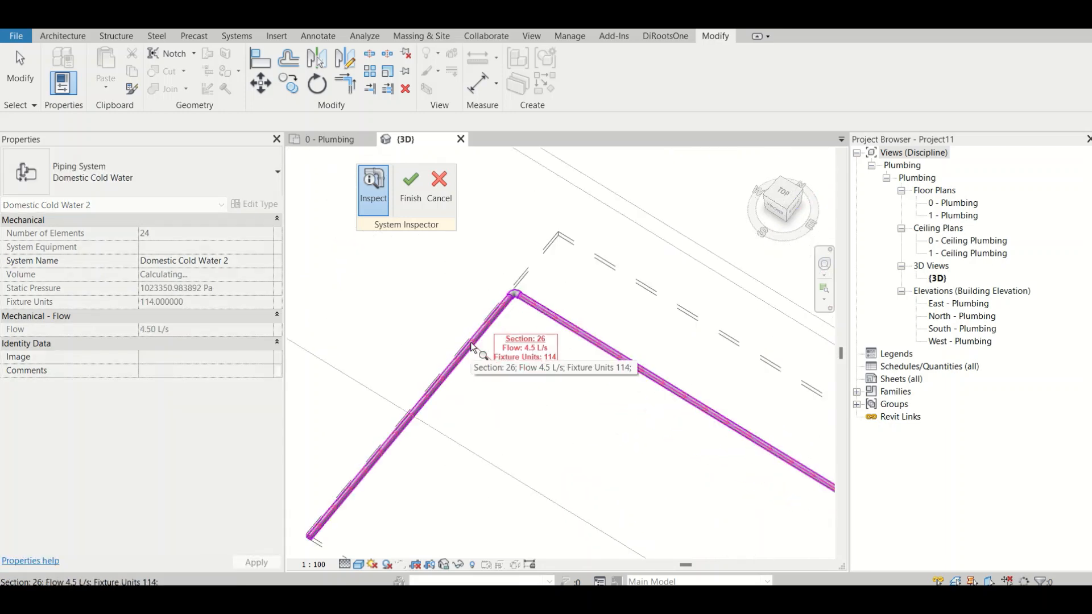
{"action": "scroll", "coordinate": [471, 346], "scroll_direction": "up", "scroll_amount": 3}
{"action": "scroll", "coordinate": [470, 346], "scroll_direction": "up", "scroll_amount": 2}
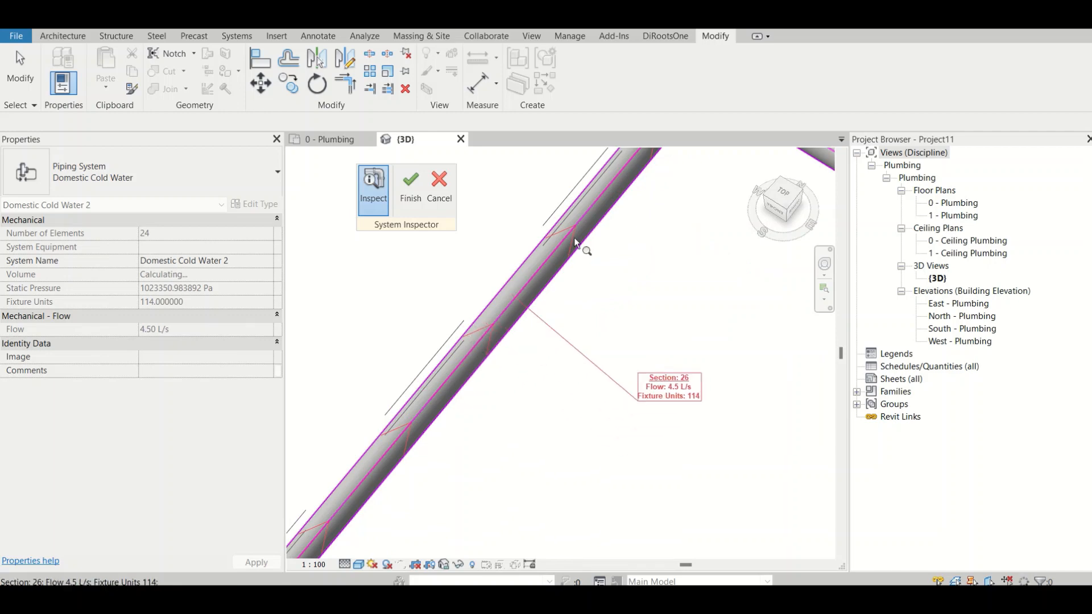
- Compare the inspected flow and fixture units of the southernmost water closet's branch with those of the main pipe at the southeast corner
{"action": "scroll", "coordinate": [585, 244], "scroll_direction": "down", "scroll_amount": 6}
{"action": "middle_click_drag", "start_coordinate": [592, 250], "coordinate": [413, 262]}
{"action": "middle_click_drag", "start_coordinate": [704, 370], "coordinate": [465, 255]}
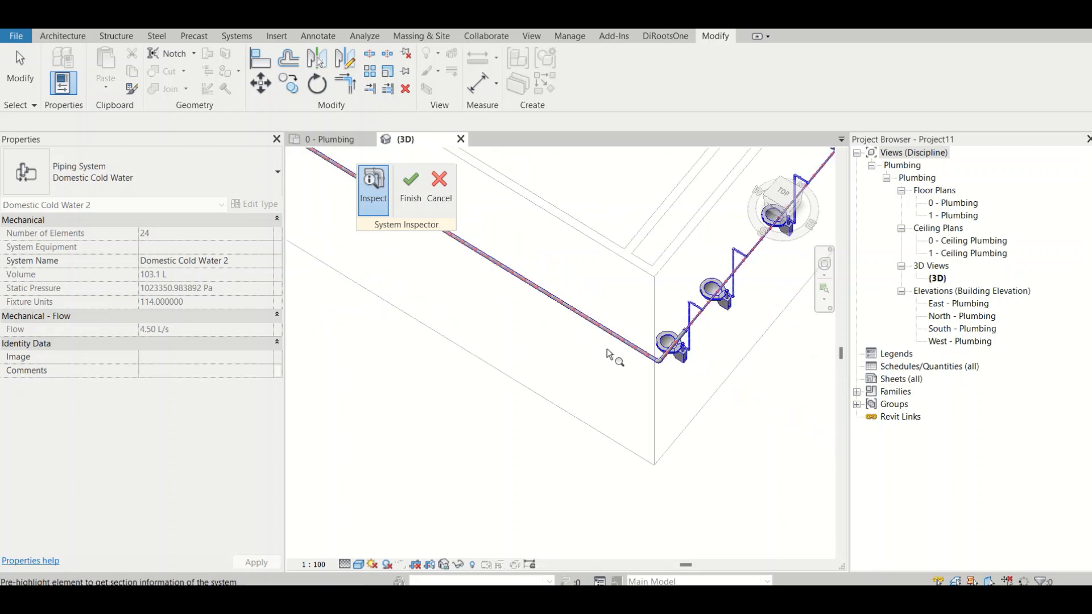
{"action": "scroll", "coordinate": [682, 357], "scroll_direction": "up", "scroll_amount": 2}
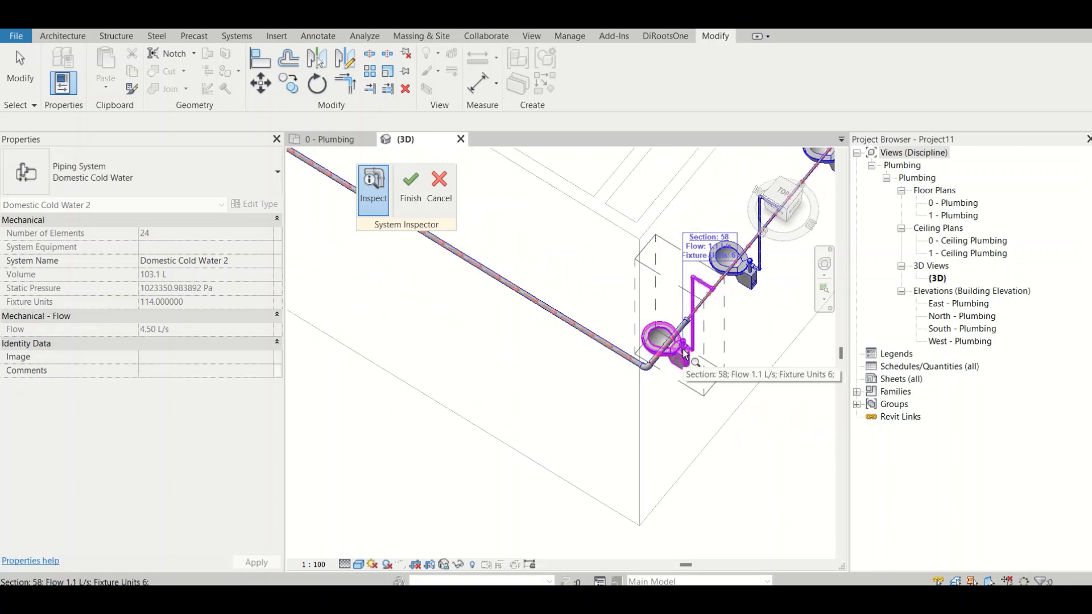
{"action": "mouse_move", "coordinate": [623, 361]}
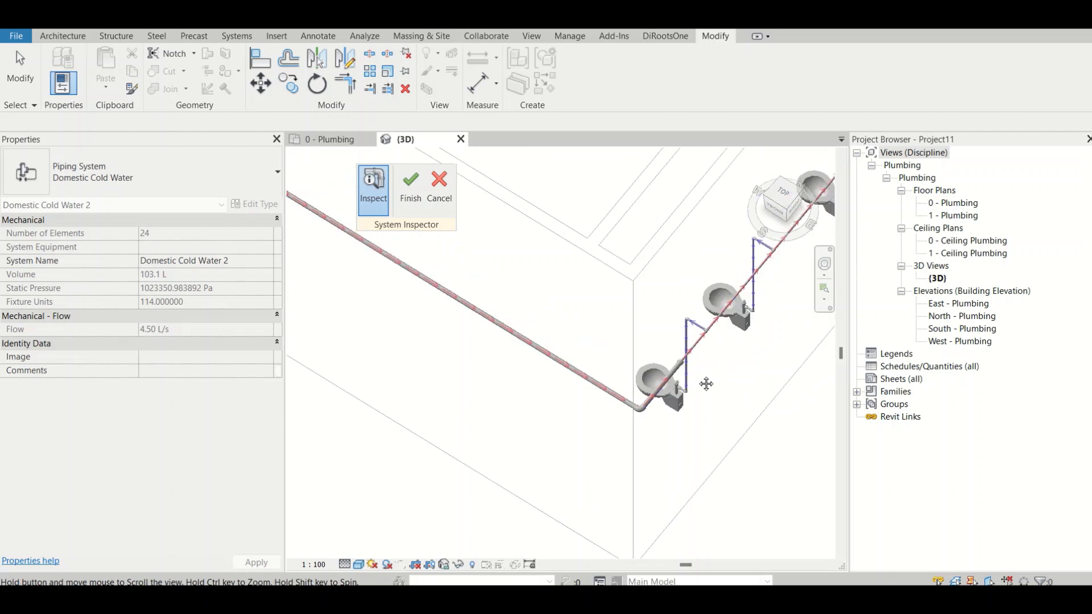
{"action": "scroll", "coordinate": [649, 414], "scroll_direction": "up", "scroll_amount": 4}
{"action": "scroll", "coordinate": [660, 393], "scroll_direction": "down", "scroll_amount": 3}
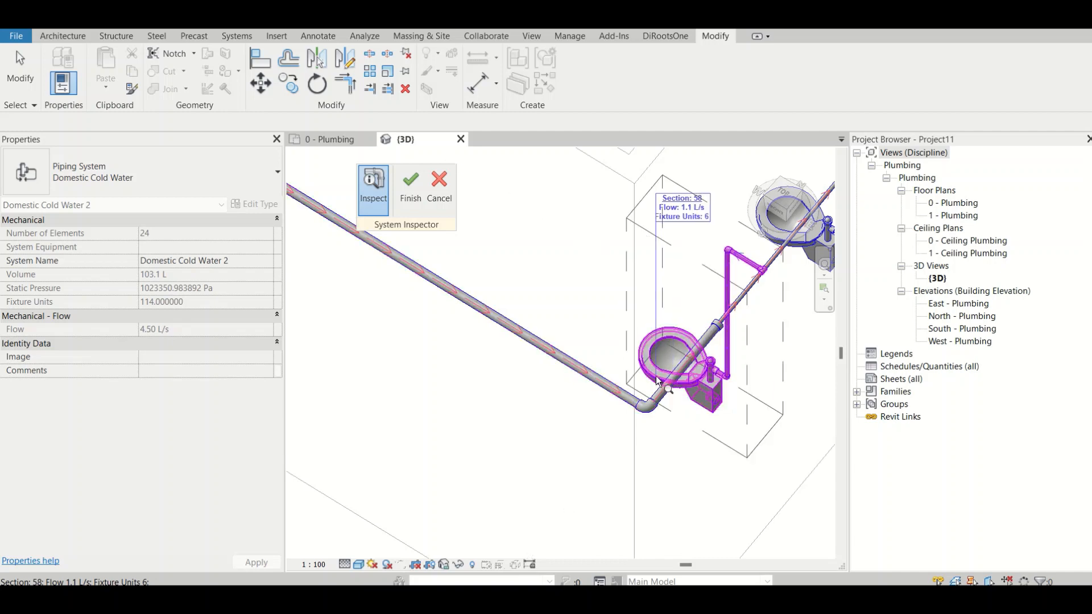
{"action": "mouse_move", "coordinate": [572, 373]}
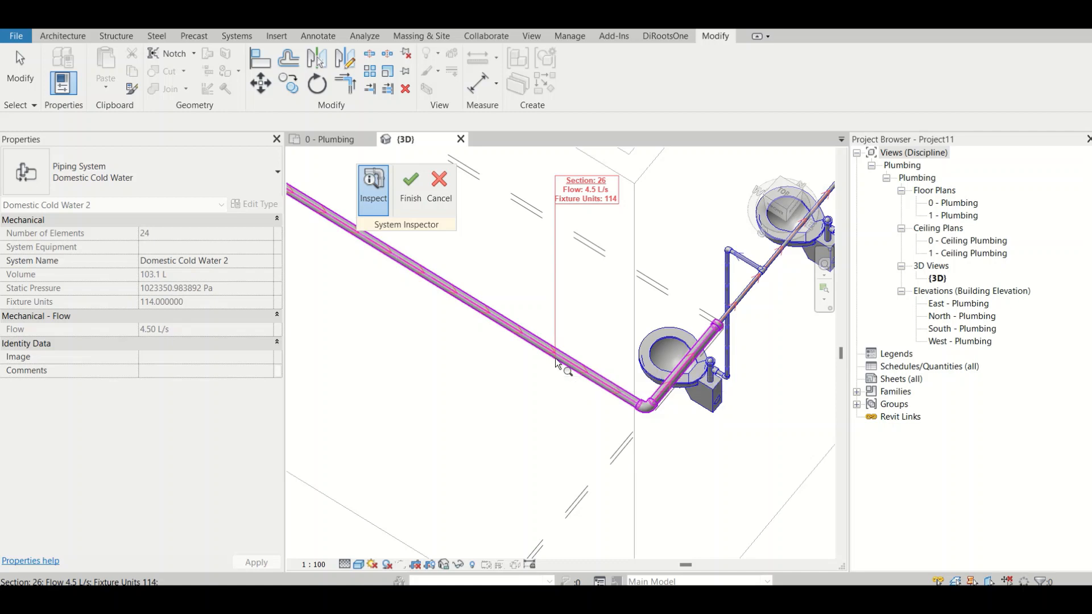
{"action": "middle_click_drag", "start_coordinate": [556, 363], "coordinate": [613, 370], "text": "shift"}
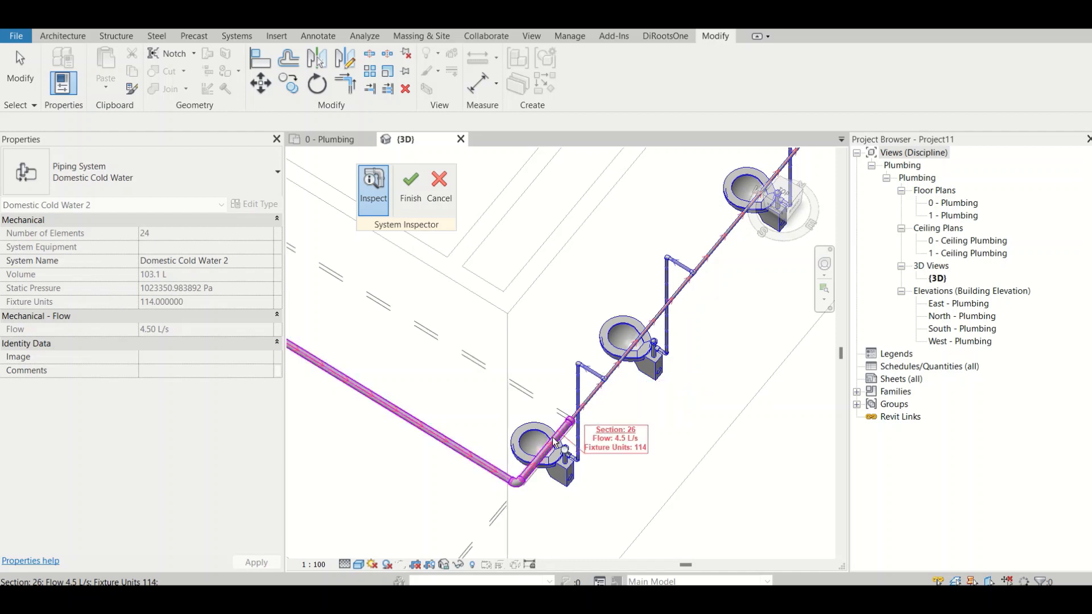
{"action": "scroll", "coordinate": [529, 455], "scroll_direction": "down", "scroll_amount": 5}
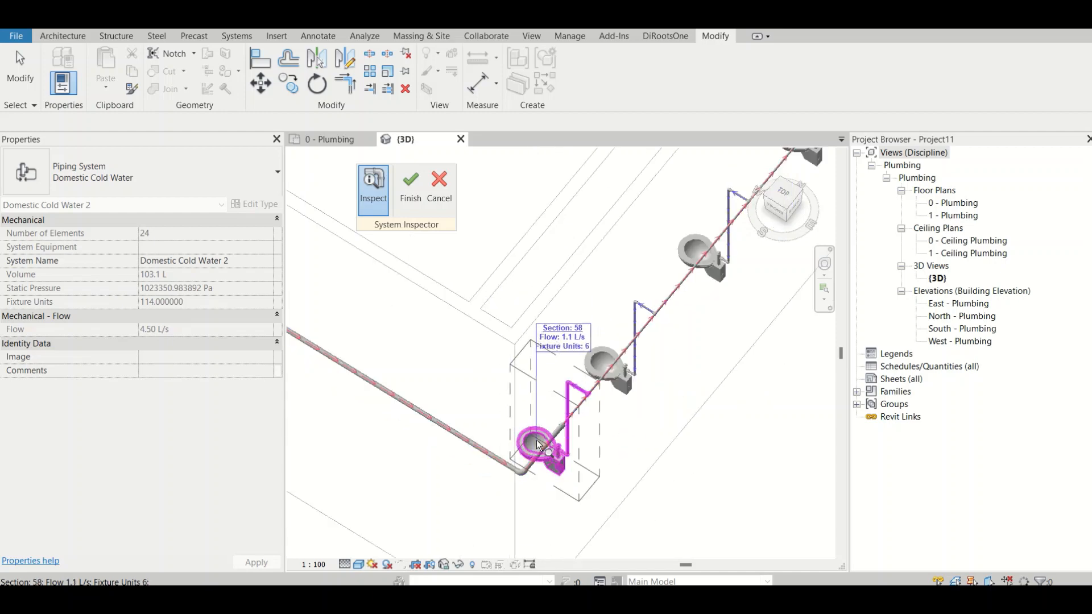
{"action": "mouse_move", "coordinate": [495, 438]}
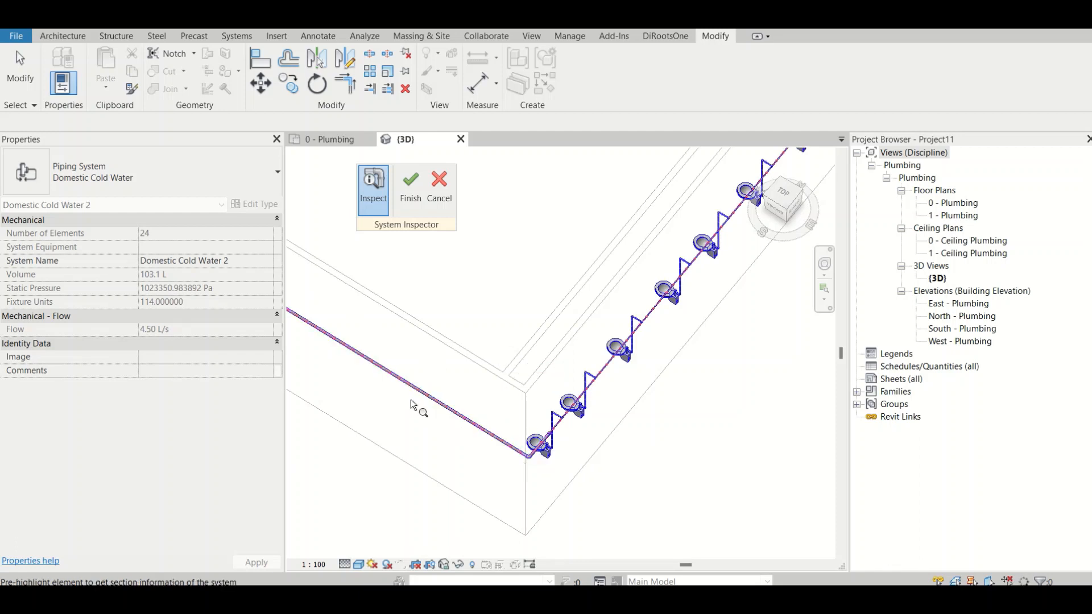
- Count the water closets along the east wall by selecting them with their pipes and reading the selection filter, and close System Inspector
{"action": "key", "text": "Escape"}
{"action": "key", "text": "Escape"}
{"action": "scroll", "coordinate": [458, 380], "scroll_direction": "down", "scroll_amount": 1}
{"action": "middle_click_drag", "start_coordinate": [458, 380], "coordinate": [537, 361], "text": "shift"}
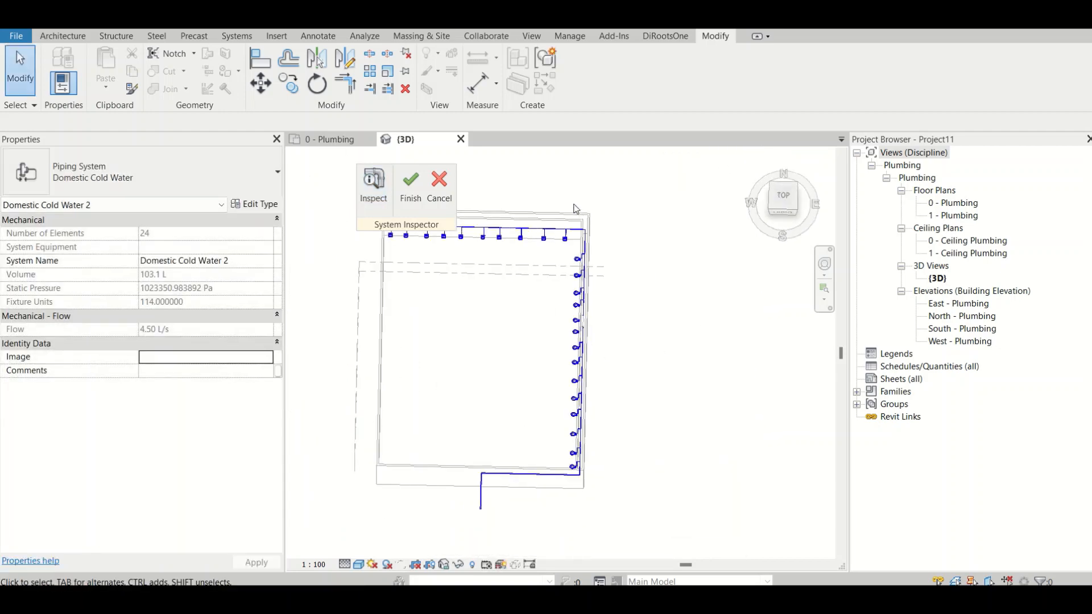
{"action": "left_click_drag", "start_coordinate": [619, 459], "coordinate": [610, 483]}
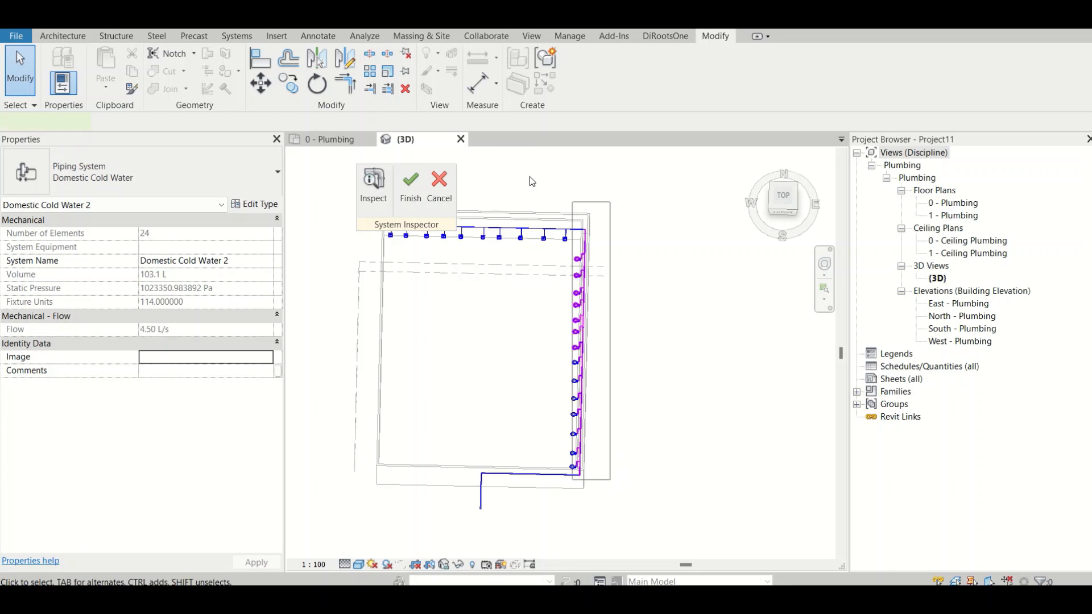
{"action": "left_click_drag", "start_coordinate": [570, 184], "coordinate": [634, 498]}
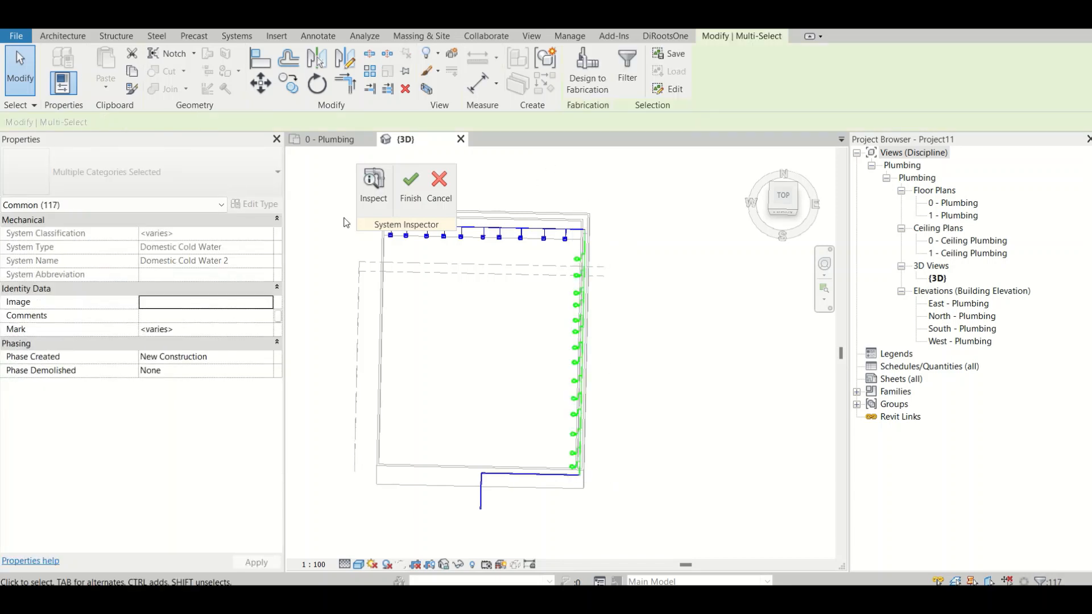
{"action": "left_click", "coordinate": [629, 73]}
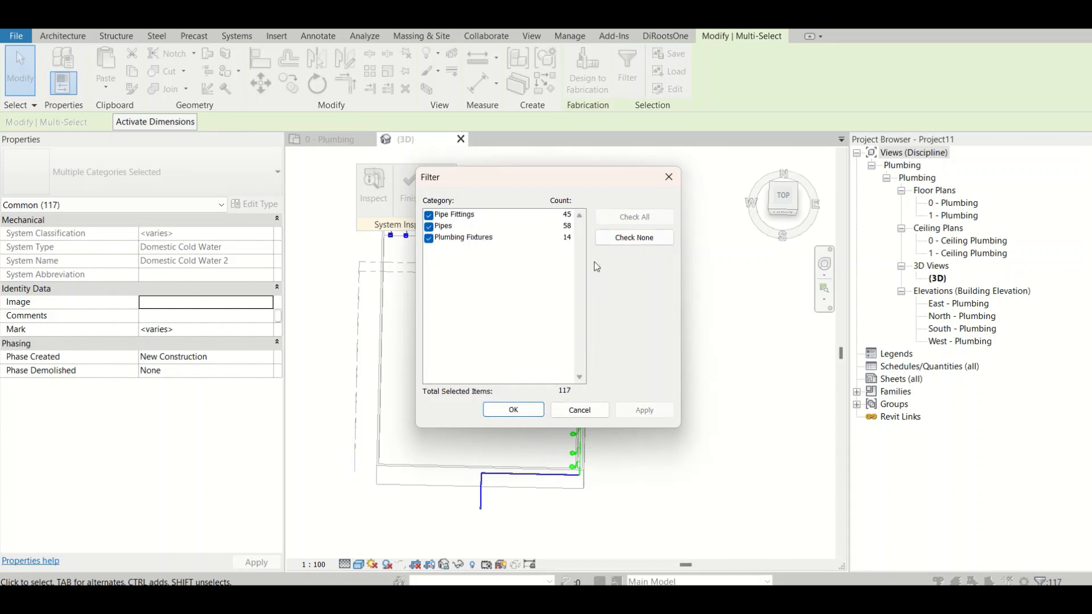
{"action": "left_click", "coordinate": [668, 177]}
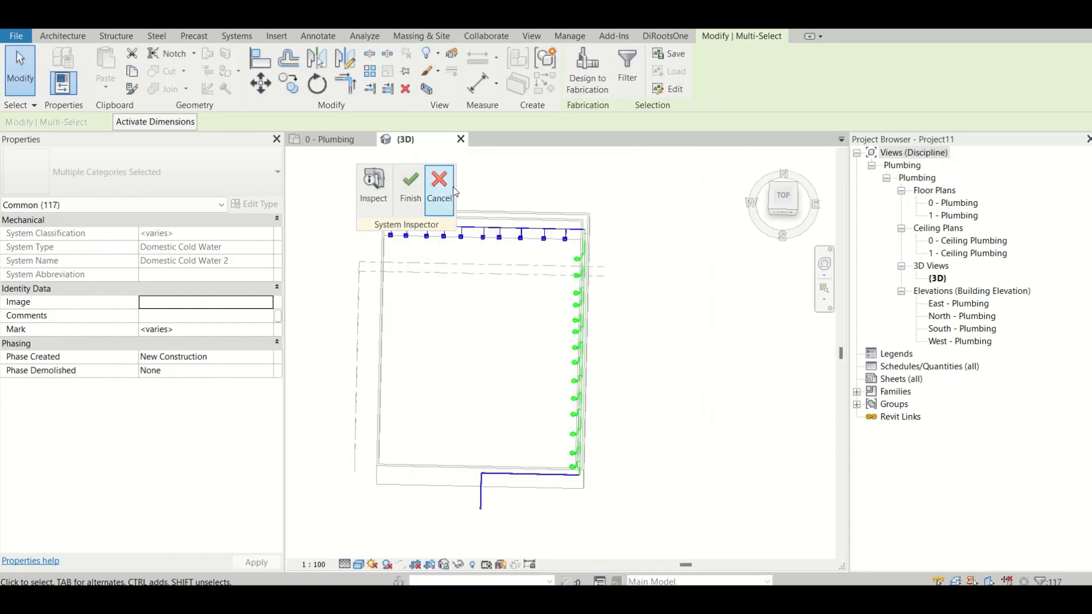
{"action": "left_click", "coordinate": [441, 196]}
- Review the cold water fixture units (CWFU) in the type properties of the northernmost water closet on the east wall
{"action": "scroll", "coordinate": [575, 288], "scroll_direction": "up", "scroll_amount": 3}
{"action": "middle_click_drag", "start_coordinate": [555, 246], "coordinate": [547, 80]}
{"action": "scroll", "coordinate": [557, 450], "scroll_direction": "up", "scroll_amount": 2}
{"action": "left_click", "coordinate": [581, 398]}
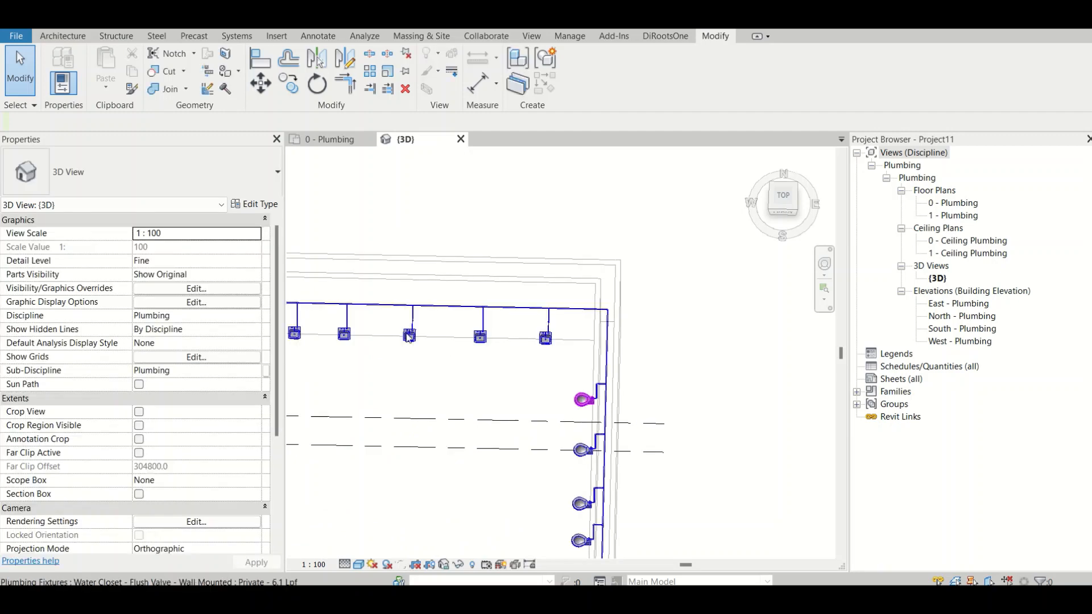
{"action": "left_click", "coordinate": [254, 204]}
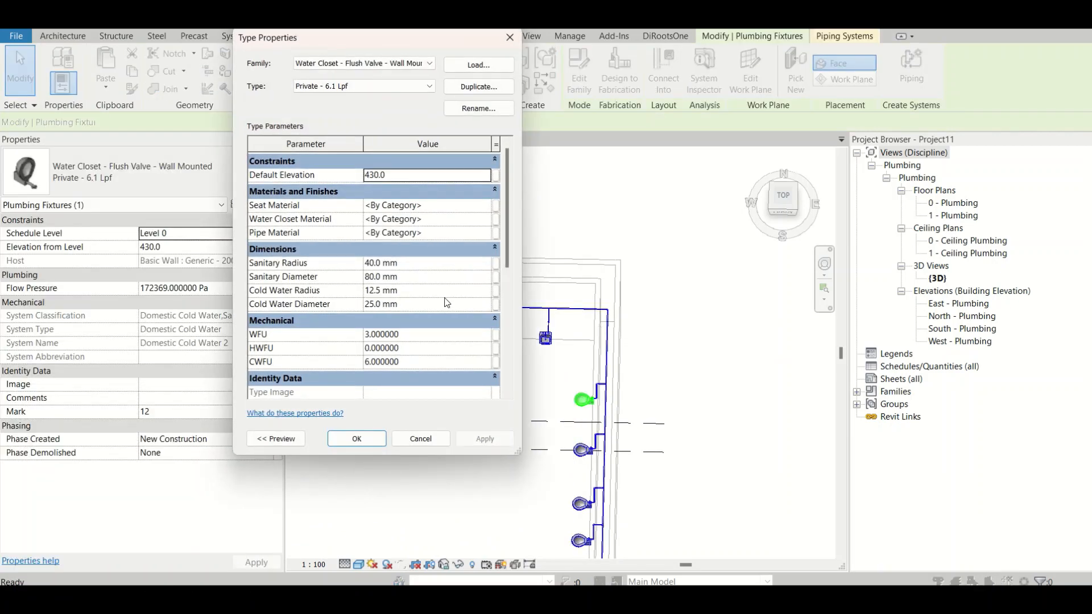
{"action": "scroll", "coordinate": [348, 338], "scroll_direction": "down", "scroll_amount": 3}
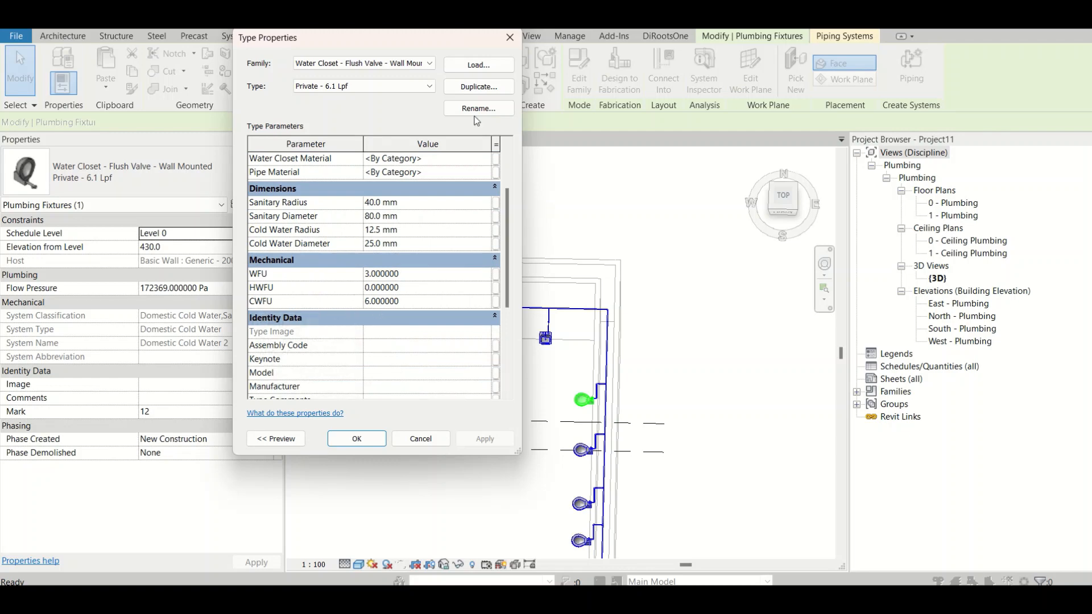
{"action": "left_click", "coordinate": [509, 37]}
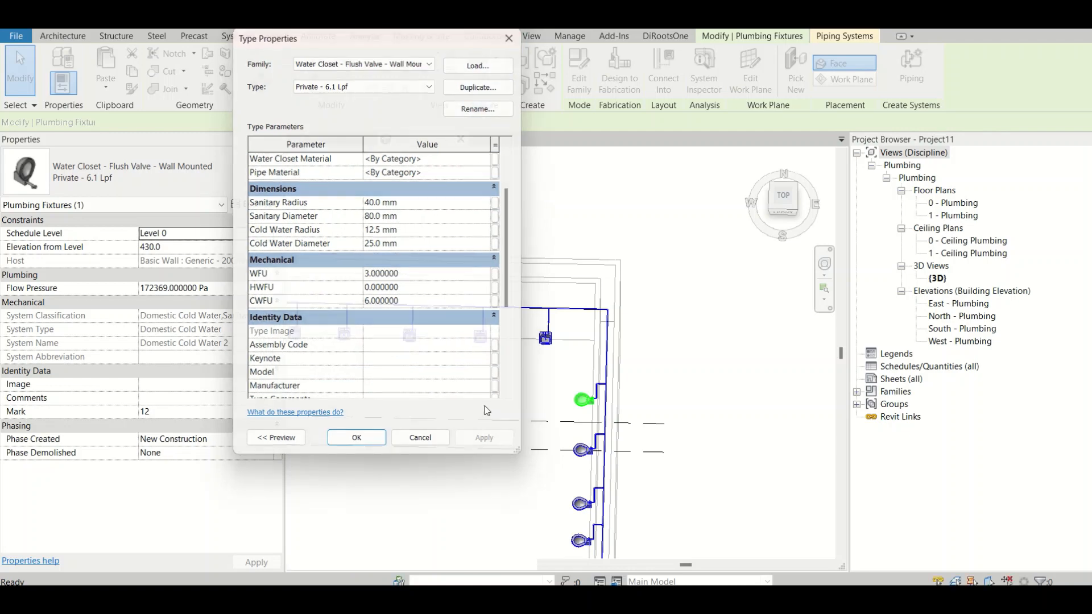
- Close the type properties, open the Windows Calculator, multiply 14 by 6 for the water closets' fixture units, and return to Revit
{"action": "key", "text": "super+s"}
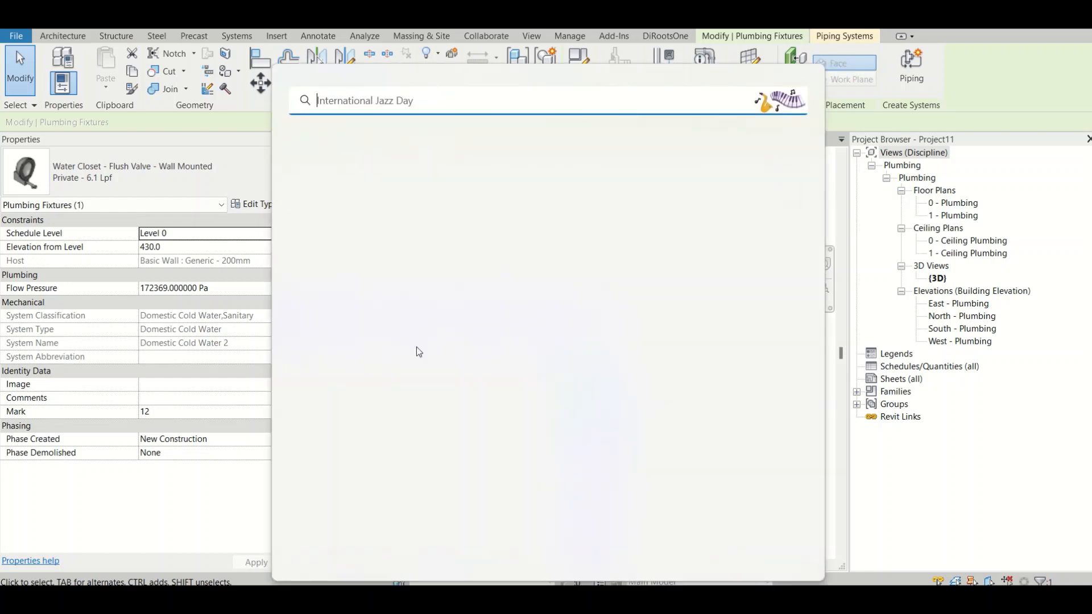
{"action": "type", "text": "ca"}
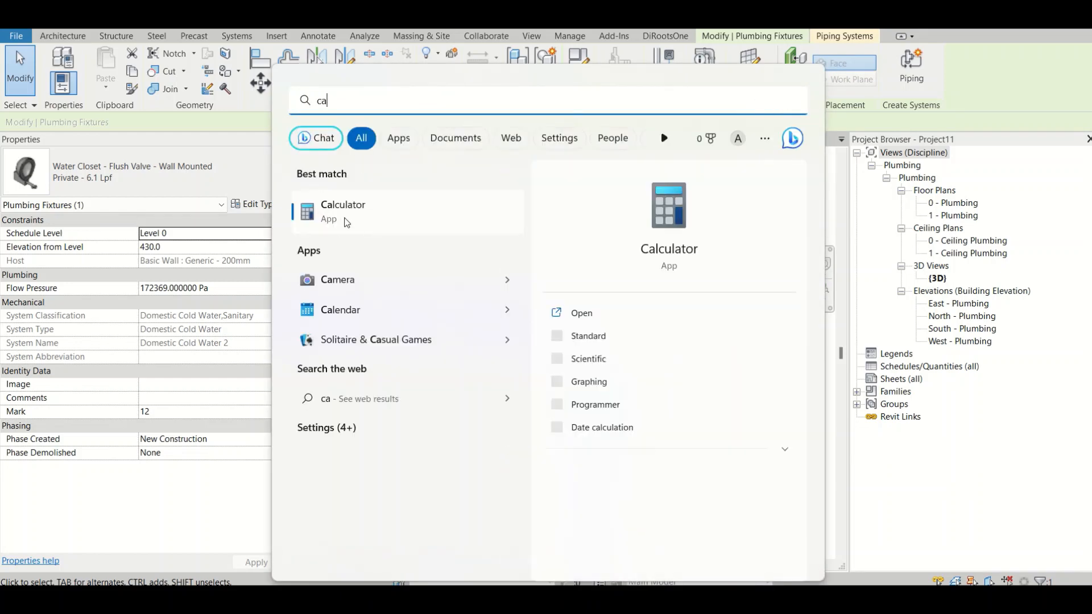
{"action": "key", "text": "Return"}
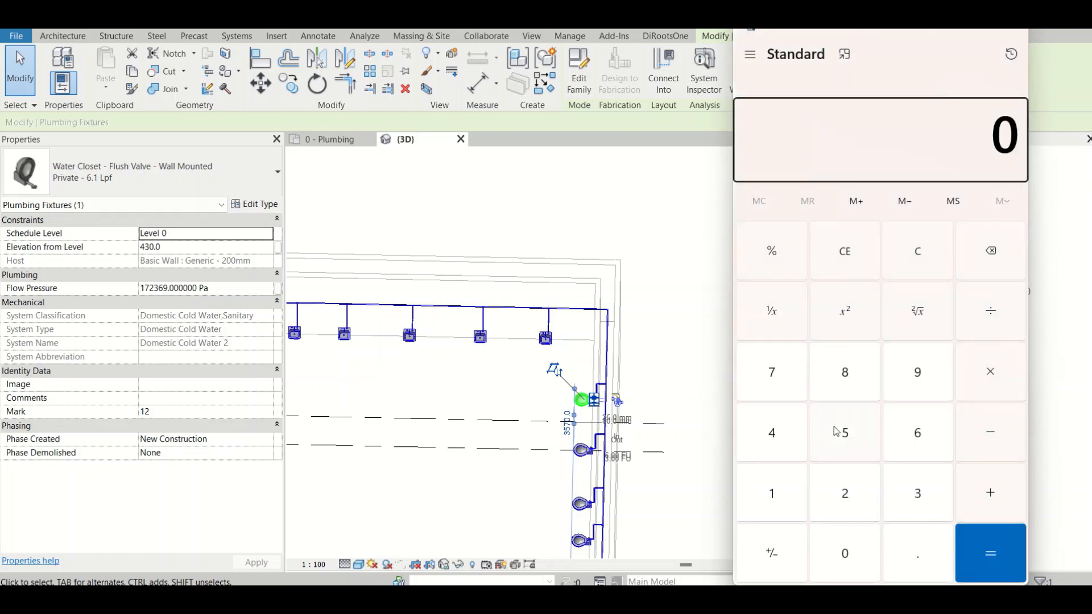
{"action": "left_click", "coordinate": [780, 481]}
{"action": "left_click", "coordinate": [770, 452]}
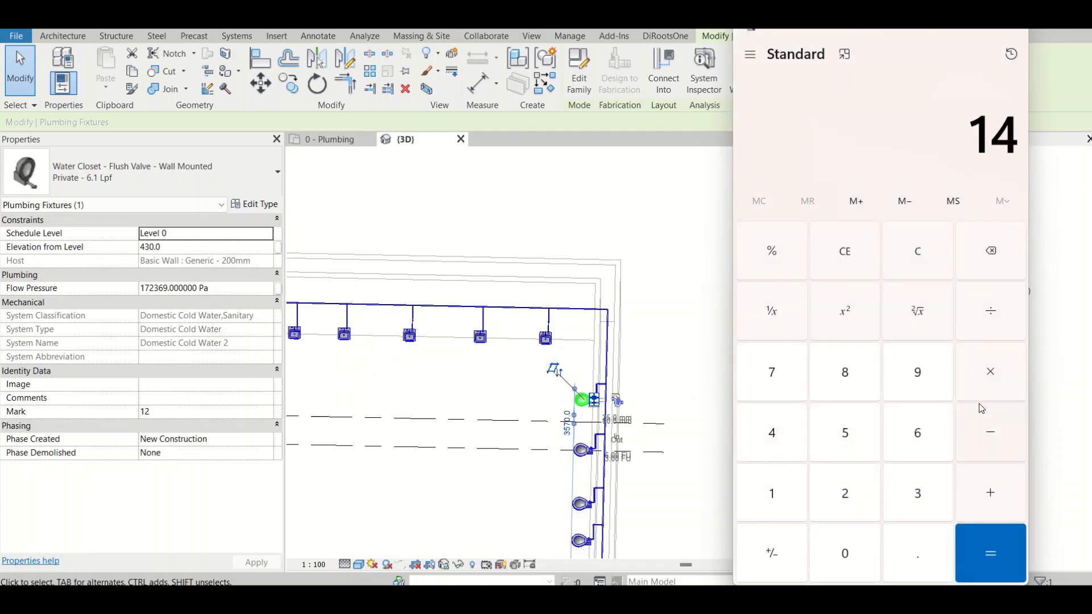
{"action": "left_click", "coordinate": [981, 407]}
{"action": "left_click", "coordinate": [916, 435]}
{"action": "left_click", "coordinate": [979, 554]}
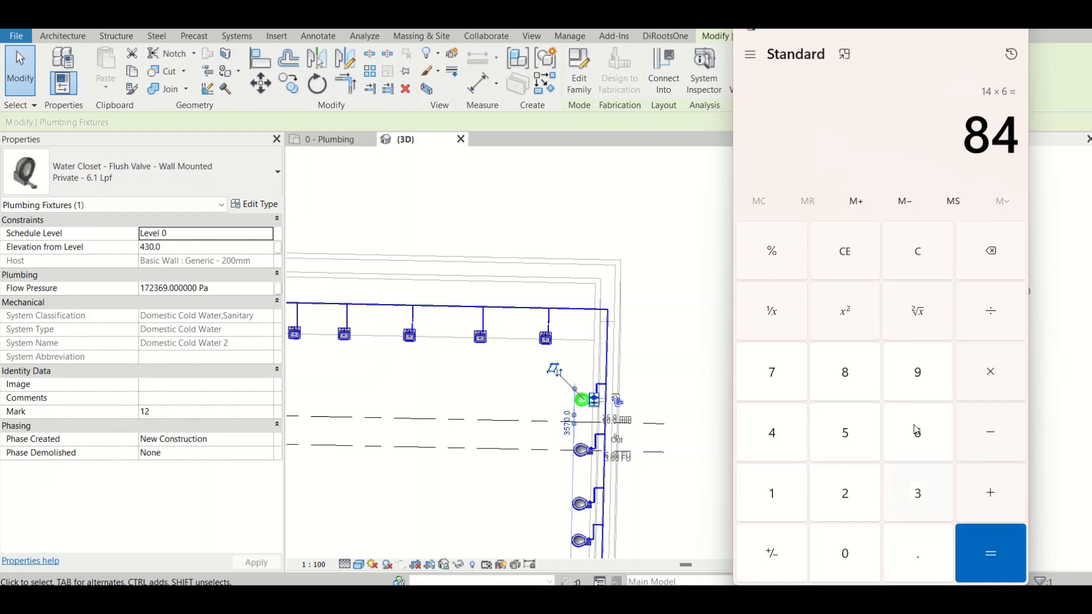
{"action": "left_click", "coordinate": [946, 33]}
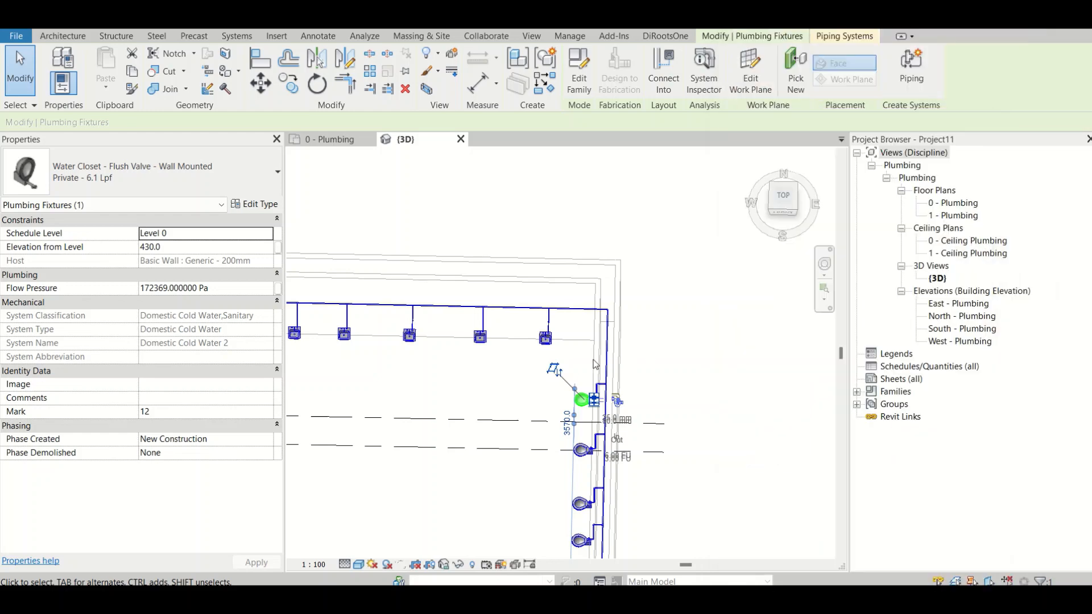
- Count the sinks along the north wall by selecting them with their pipes and reading the selection filter
{"action": "scroll", "coordinate": [580, 368], "scroll_direction": "down", "scroll_amount": 2}
{"action": "scroll", "coordinate": [495, 451], "scroll_direction": "down", "scroll_amount": 1}
{"action": "middle_click_drag", "start_coordinate": [498, 452], "coordinate": [657, 407]}
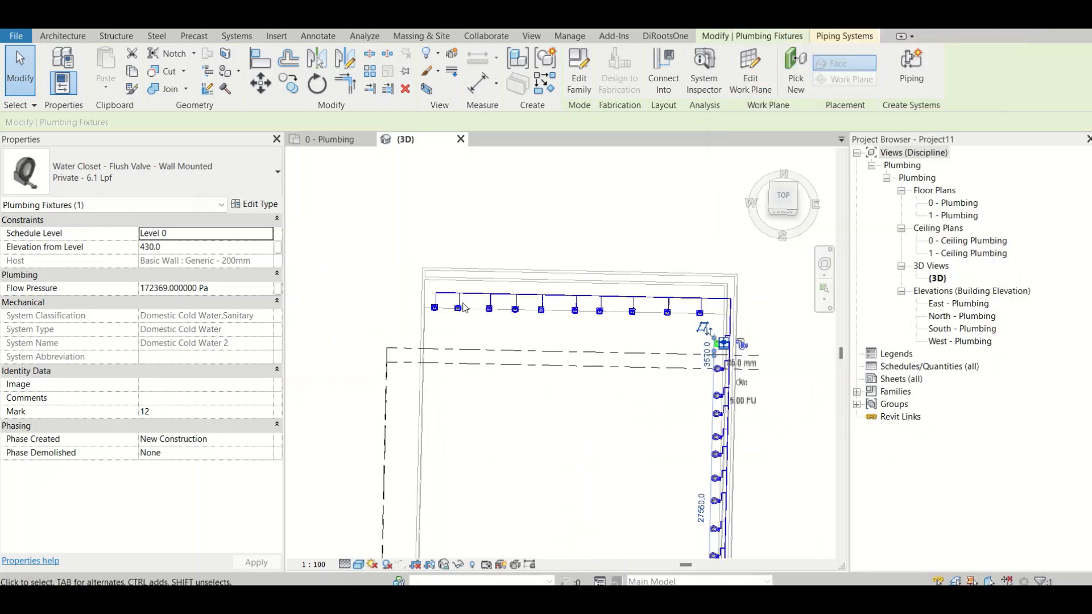
{"action": "left_click_drag", "start_coordinate": [407, 246], "coordinate": [723, 345]}
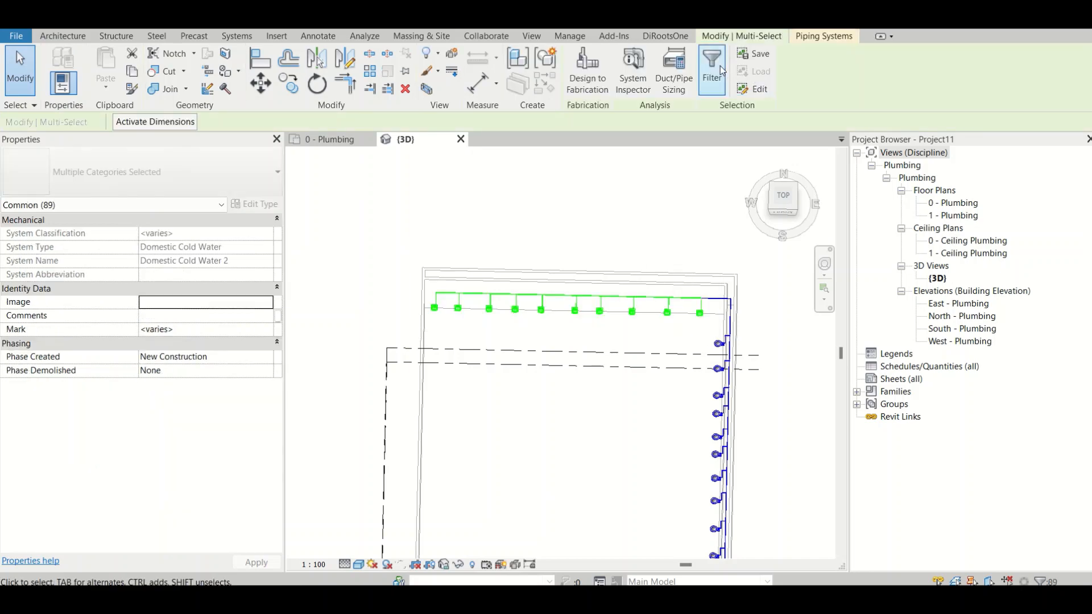
{"action": "left_click", "coordinate": [719, 66]}
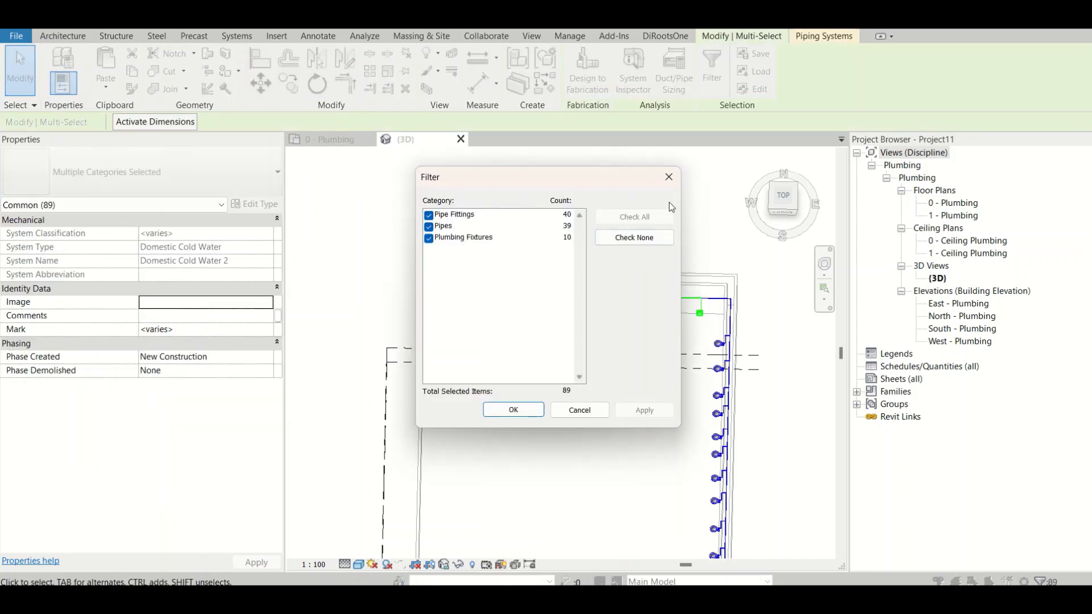
{"action": "left_click", "coordinate": [668, 177]}
- Review the cold water fixture units (CWFU) in the type properties of the easternmost sink on the north wall
{"action": "scroll", "coordinate": [691, 328], "scroll_direction": "up", "scroll_amount": 2}
{"action": "key", "text": "Escape"}
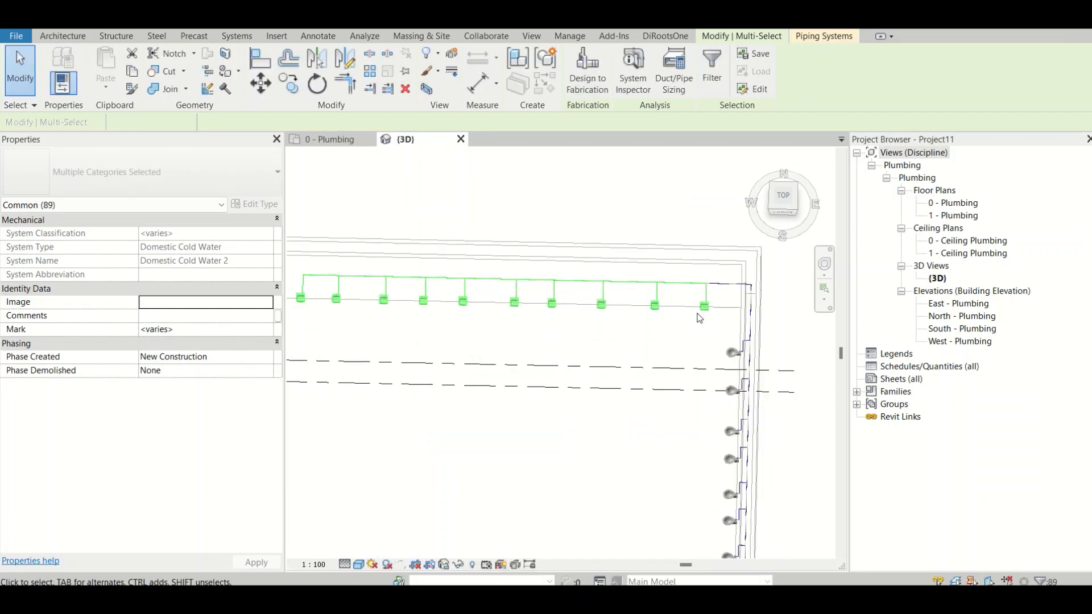
{"action": "key", "text": "p"}
{"action": "key", "text": "i"}
{"action": "left_click", "coordinate": [704, 306]}
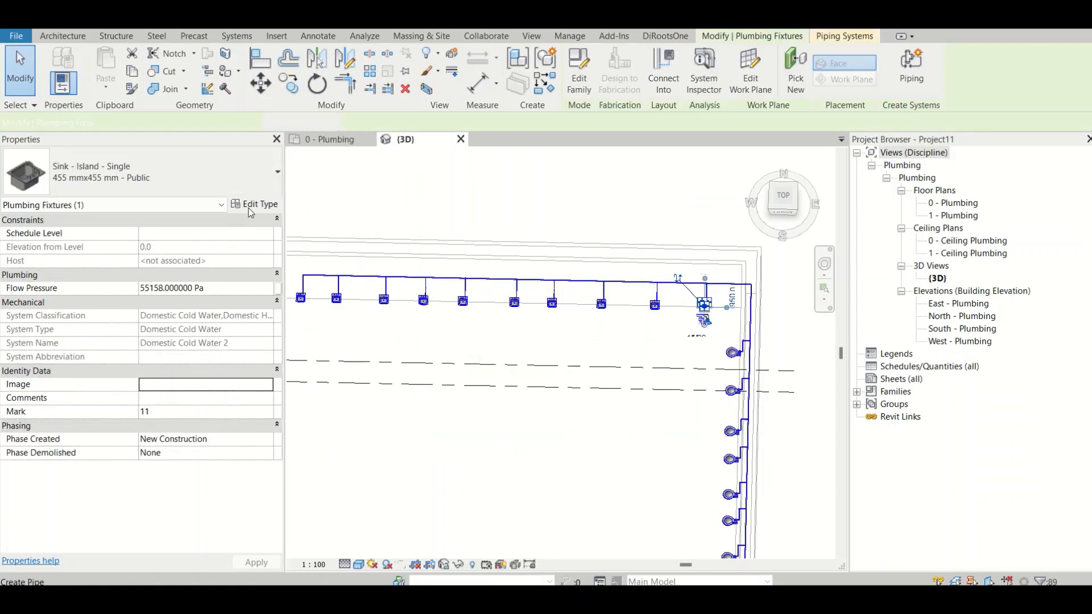
{"action": "left_click", "coordinate": [255, 205]}
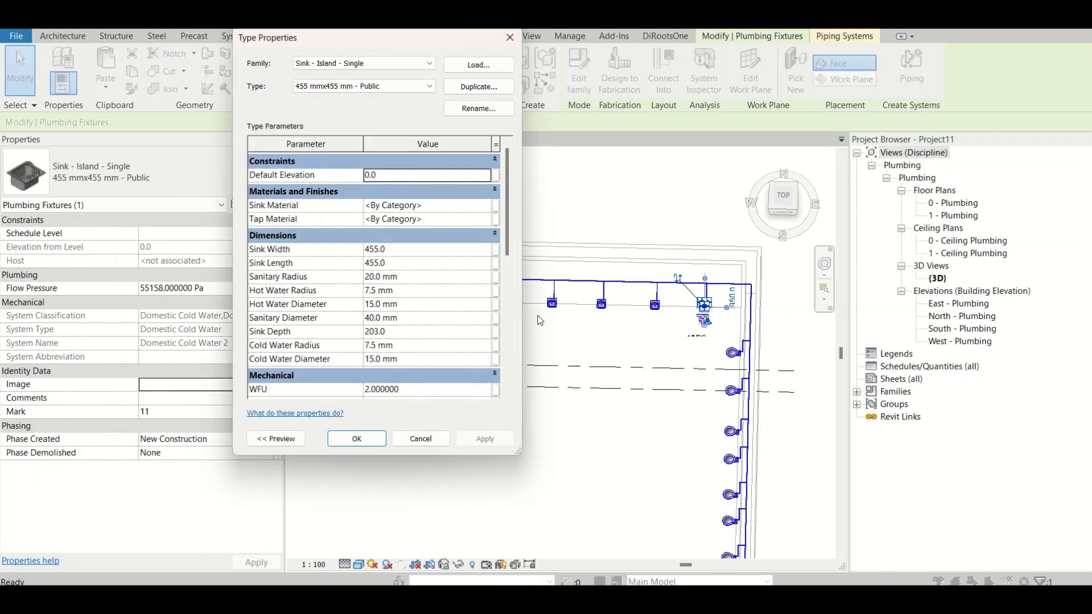
{"action": "scroll", "coordinate": [426, 319], "scroll_direction": "down", "scroll_amount": 5}
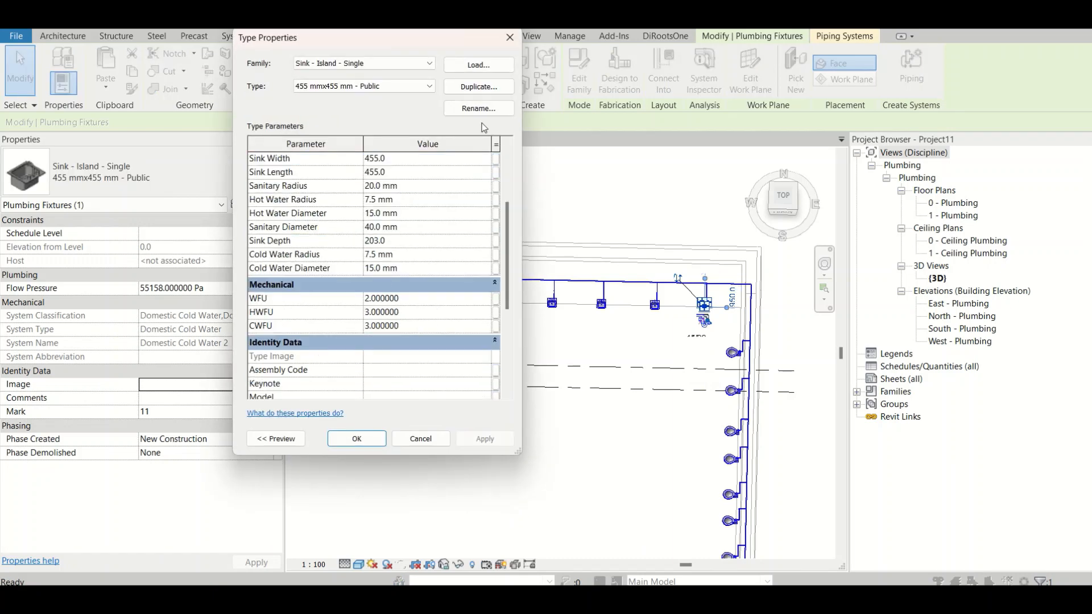
{"action": "left_click", "coordinate": [509, 37]}
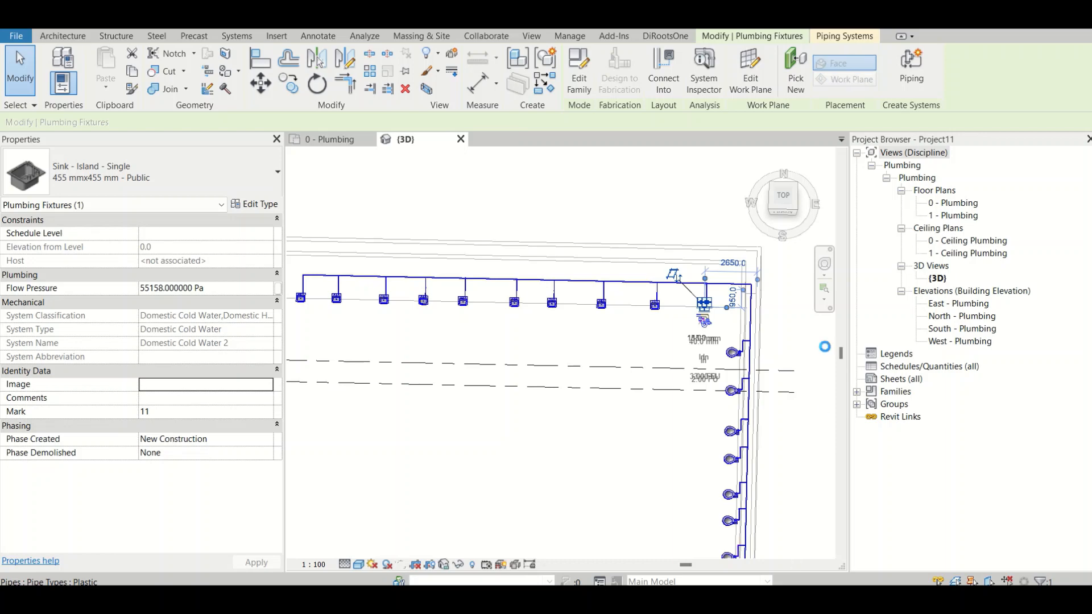
- Switch to Calculator, add 30 for the sinks to the water closet total, and return to Revit
{"action": "key", "text": "alt+Tab"}
{"action": "left_click", "coordinate": [1001, 485]}
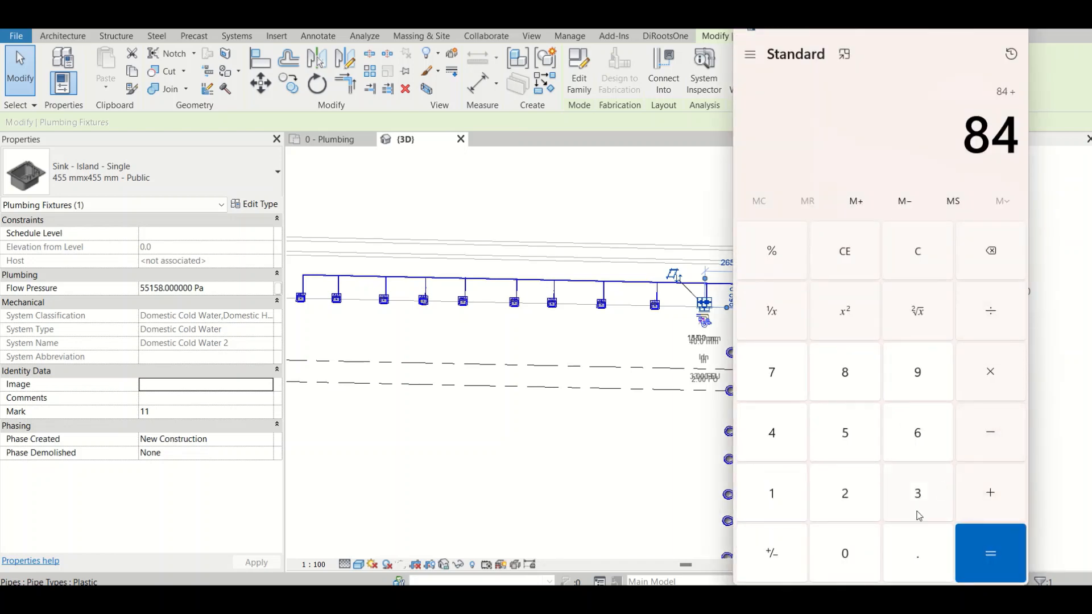
{"action": "left_click", "coordinate": [904, 504]}
{"action": "left_click", "coordinate": [846, 554]}
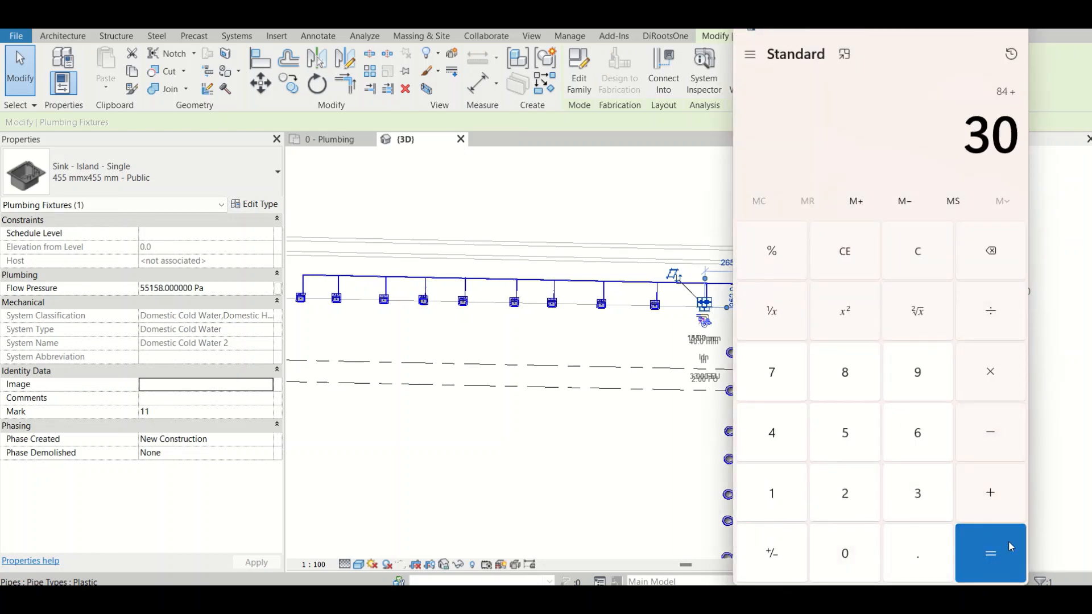
{"action": "left_click", "coordinate": [984, 540]}
{"action": "left_click_drag", "start_coordinate": [1016, 146], "coordinate": [945, 141]}
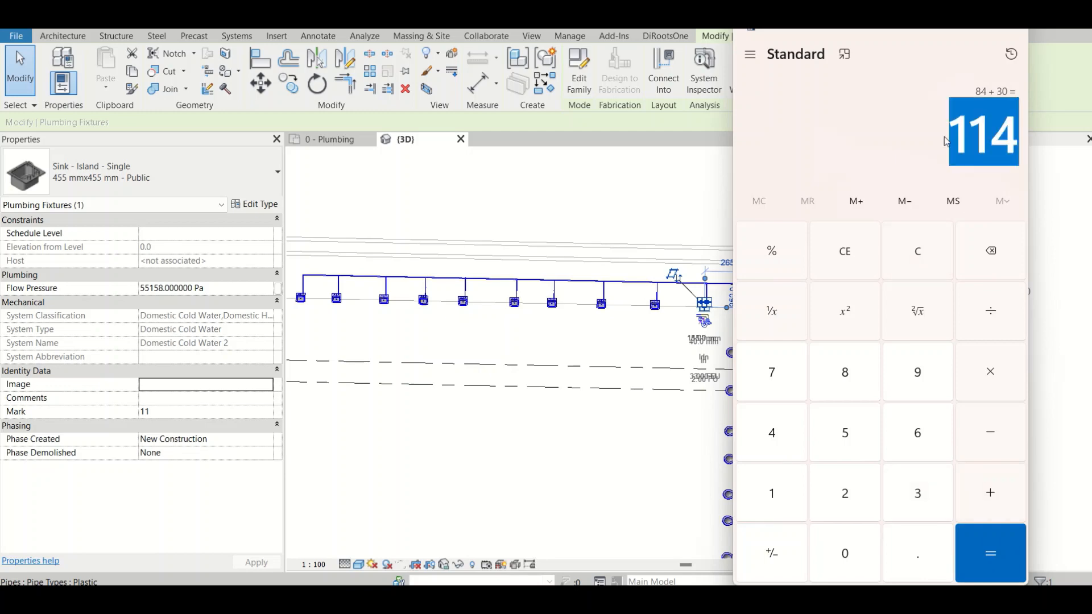
{"action": "left_click", "coordinate": [701, 370]}
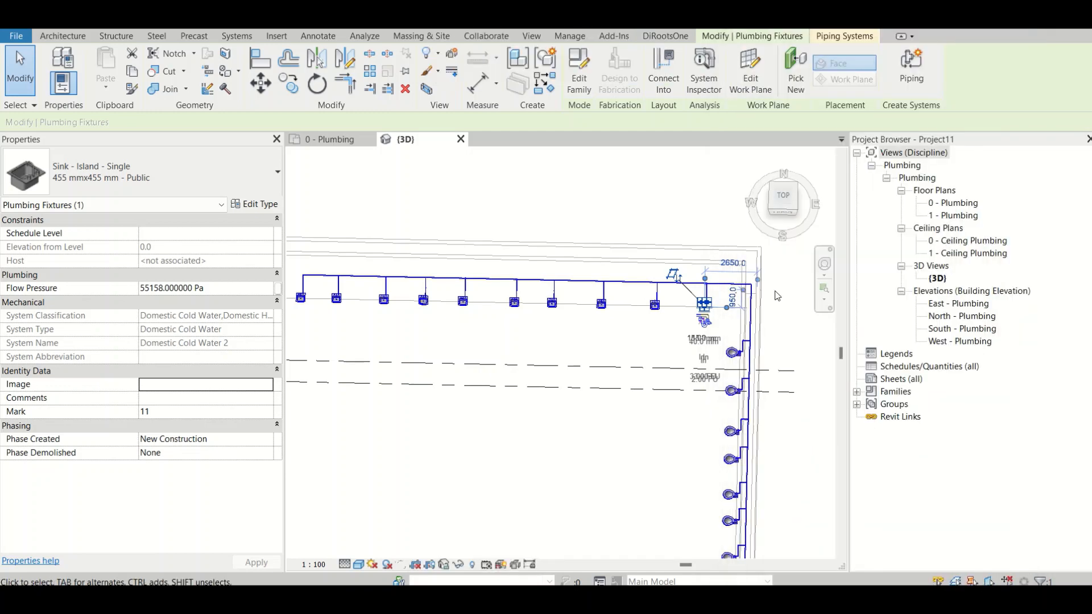
- Select the entire cold water pipe network from the main pipe at the southeast corner and run System Inspector in inspect mode
{"action": "scroll", "coordinate": [701, 370], "scroll_direction": "down", "scroll_amount": 2}
{"action": "middle_click_drag", "start_coordinate": [642, 351], "coordinate": [584, 263]}
{"action": "middle_click_drag", "start_coordinate": [607, 304], "coordinate": [583, 268]}
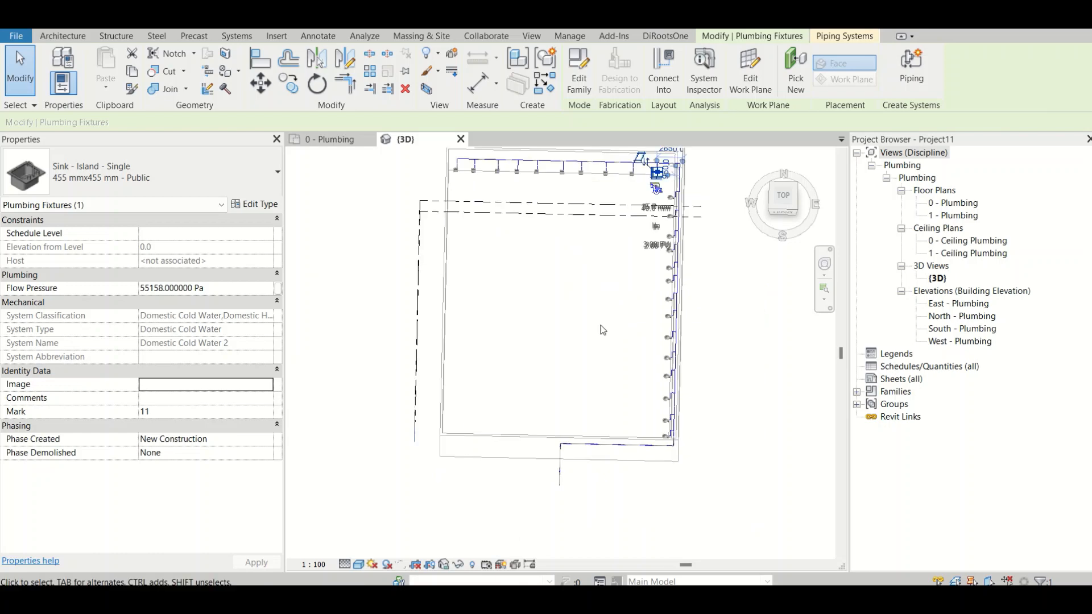
{"action": "scroll", "coordinate": [710, 419], "scroll_direction": "up", "scroll_amount": 2}
{"action": "left_click", "coordinate": [709, 419]}
{"action": "scroll", "coordinate": [709, 419], "scroll_direction": "up", "scroll_amount": 2}
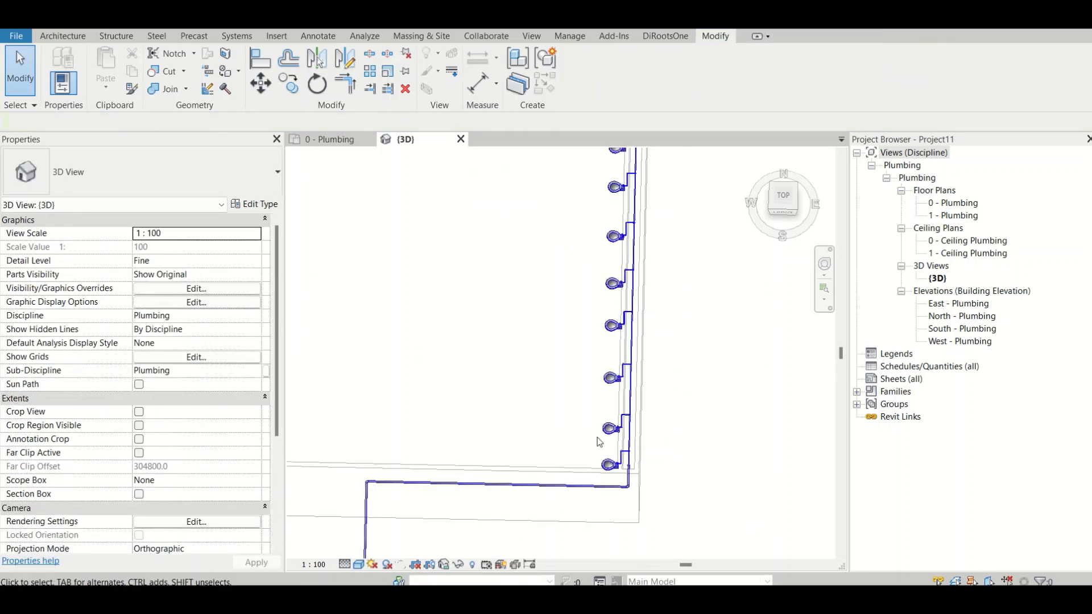
{"action": "middle_click_drag", "start_coordinate": [598, 443], "coordinate": [589, 454], "text": "shift"}
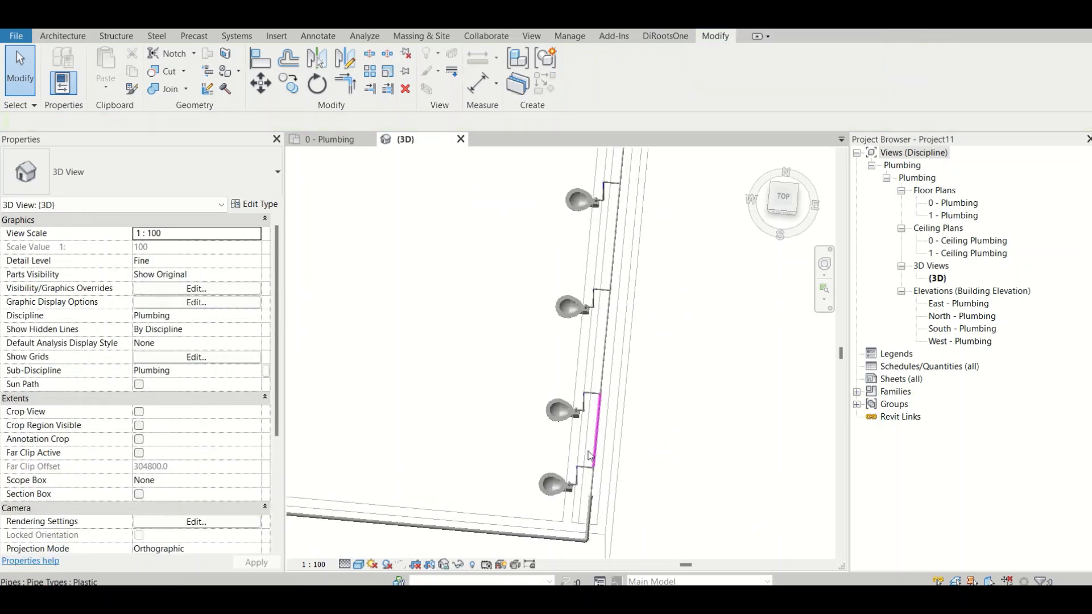
{"action": "scroll", "coordinate": [589, 455], "scroll_direction": "up", "scroll_amount": 1}
{"action": "middle_click_drag", "start_coordinate": [577, 534], "coordinate": [622, 492]}
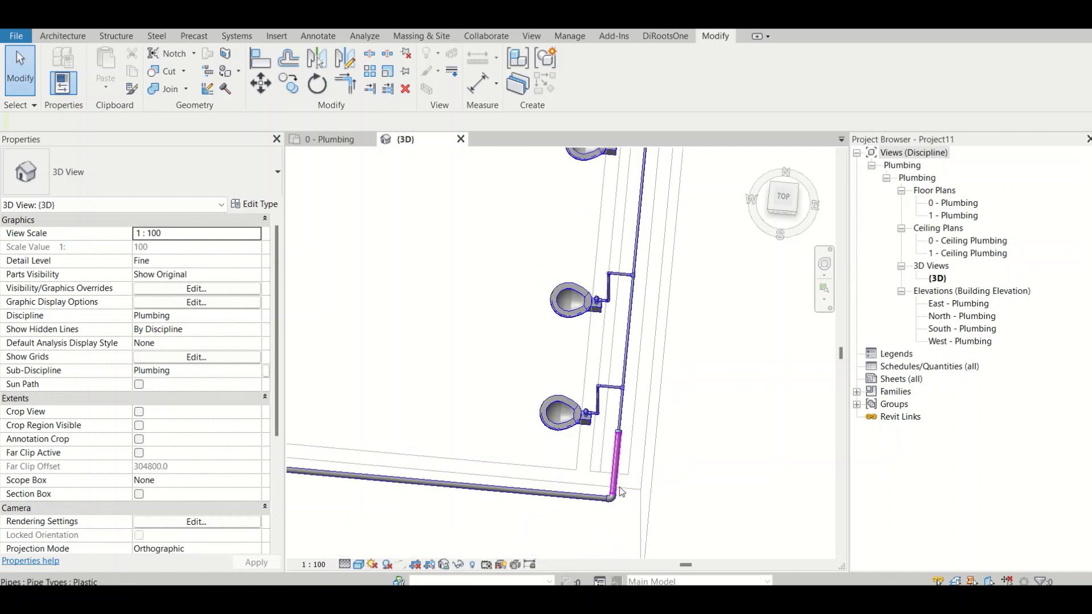
{"action": "key", "text": "Tab"}
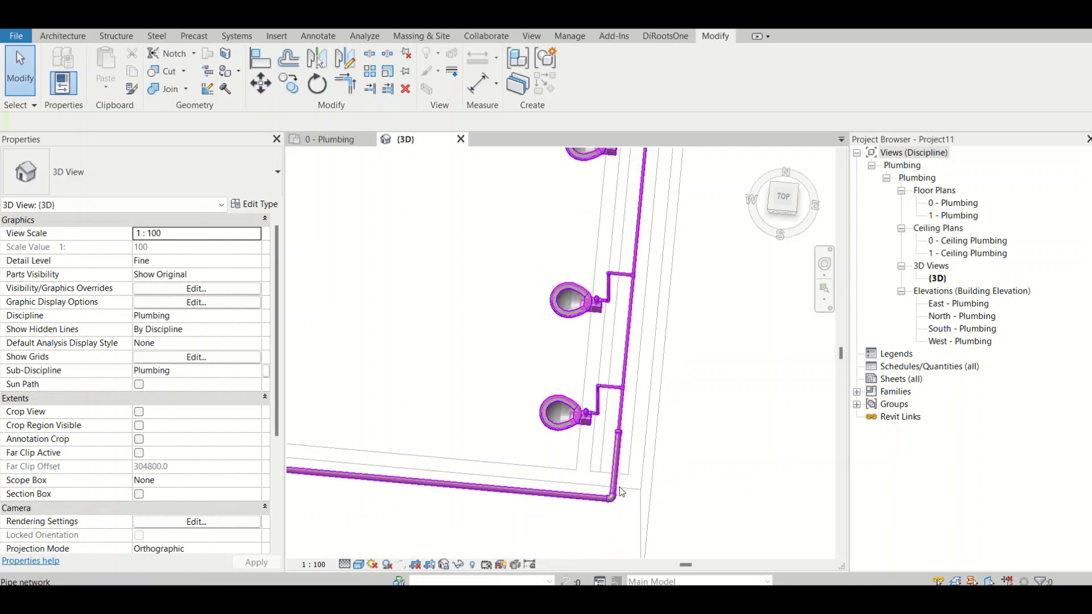
{"action": "left_click", "coordinate": [622, 492]}
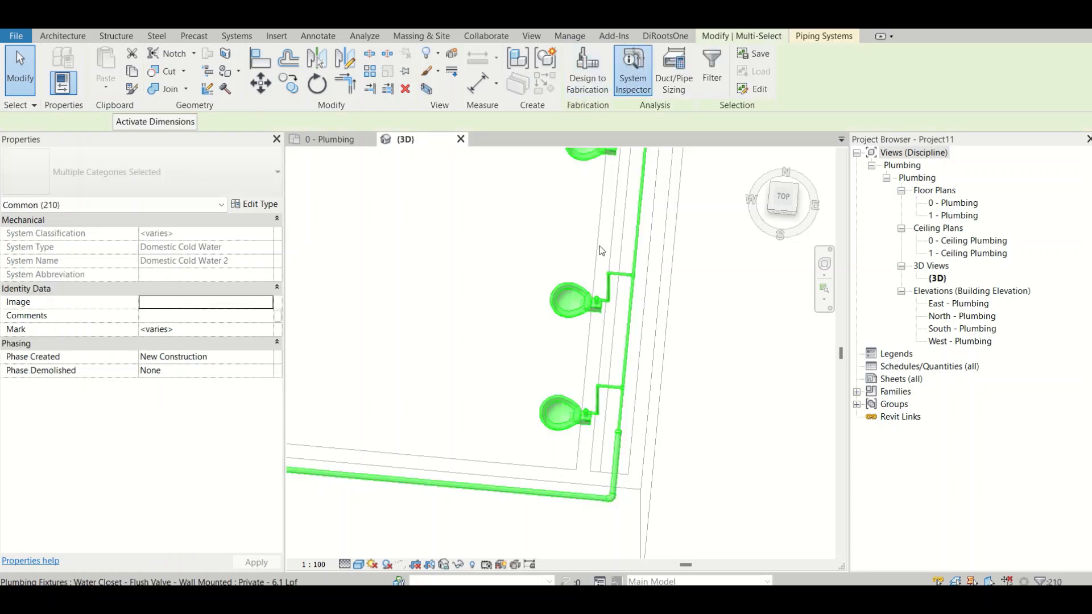
{"action": "left_click", "coordinate": [373, 185]}
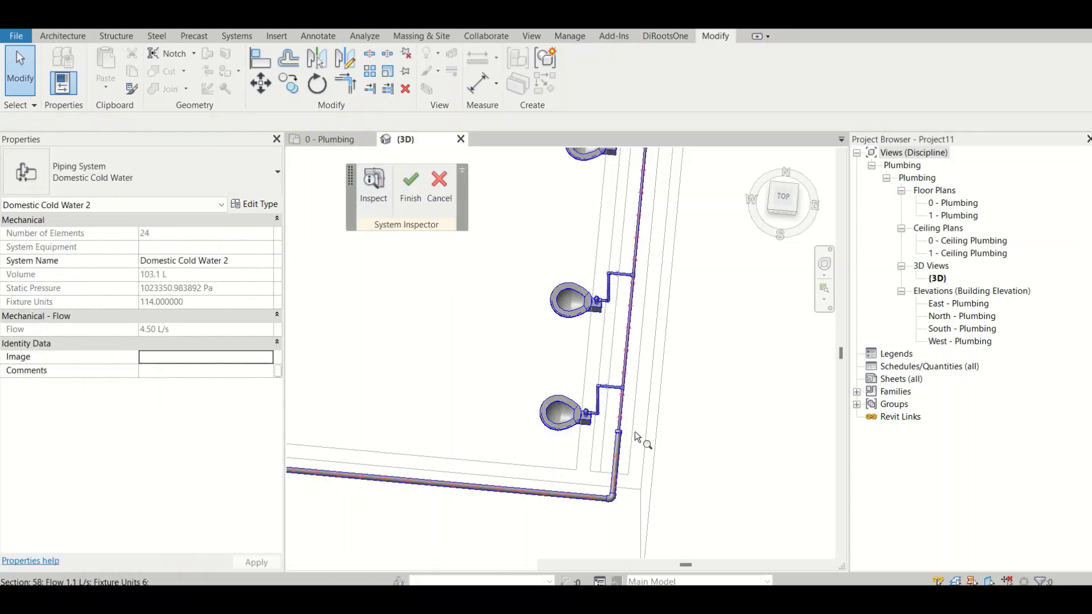
- Compare flow and fixture units of successive main pipe sections northward from the southeast corner, and close System Inspector
{"action": "mouse_move", "coordinate": [620, 449]}
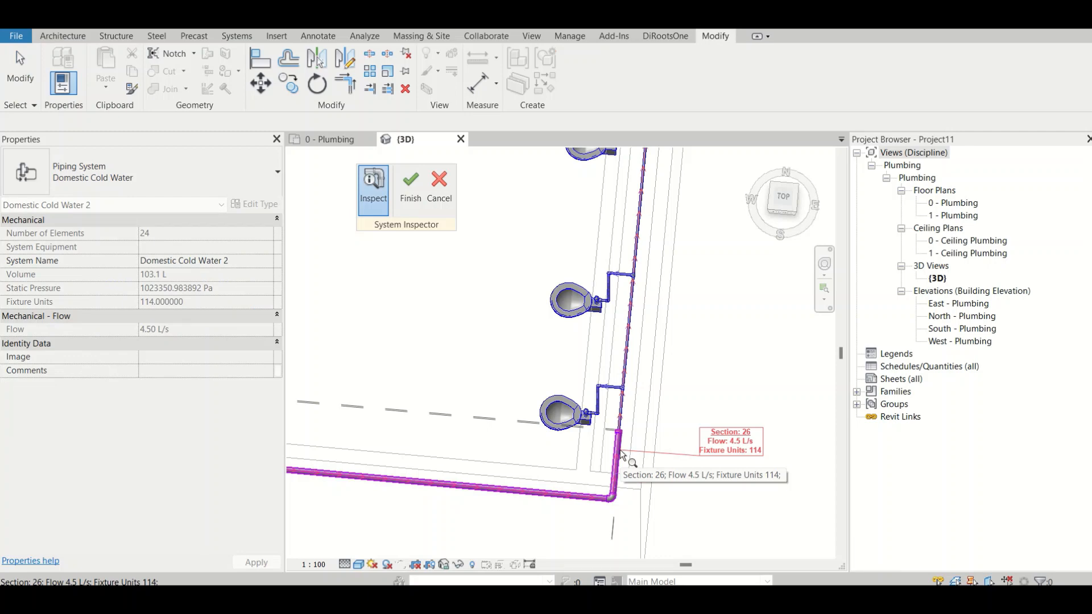
{"action": "mouse_move", "coordinate": [629, 340]}
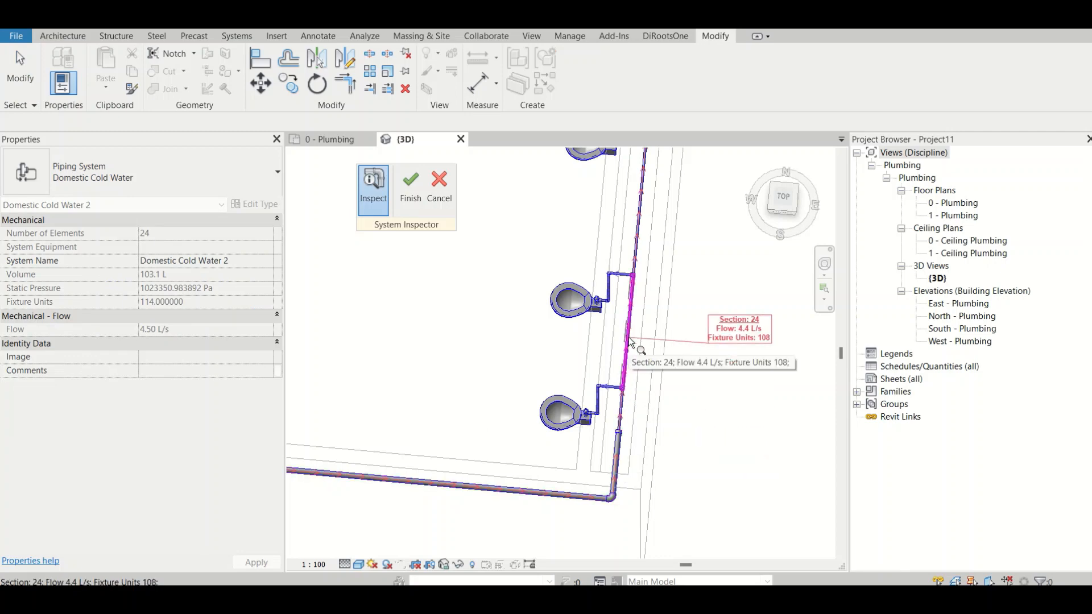
{"action": "mouse_move", "coordinate": [636, 245]}
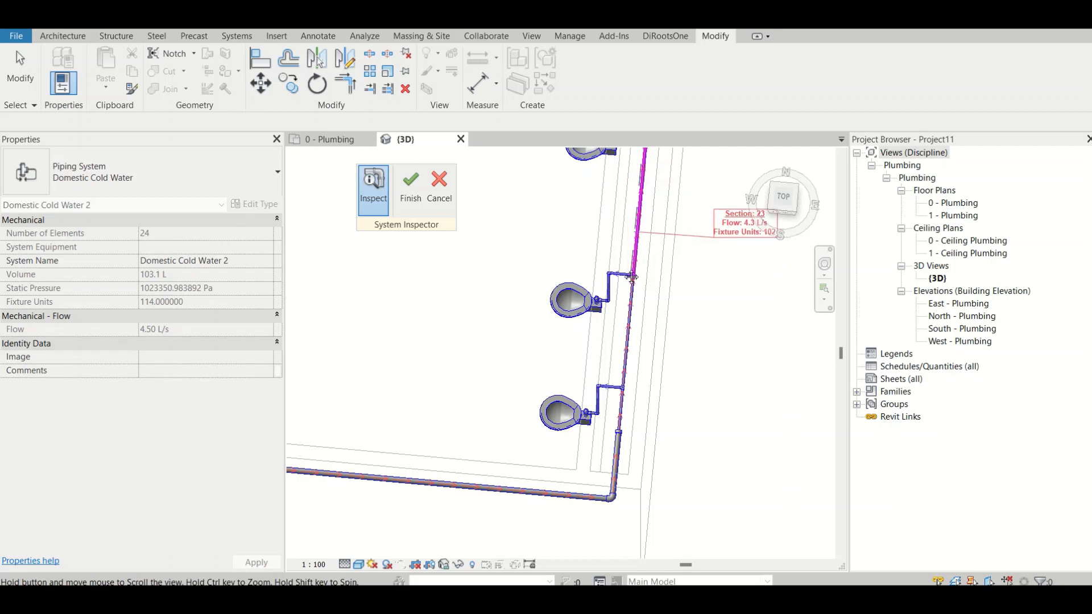
{"action": "scroll", "coordinate": [597, 330], "scroll_direction": "down", "scroll_amount": 1}
{"action": "scroll", "coordinate": [597, 309], "scroll_direction": "down", "scroll_amount": 3}
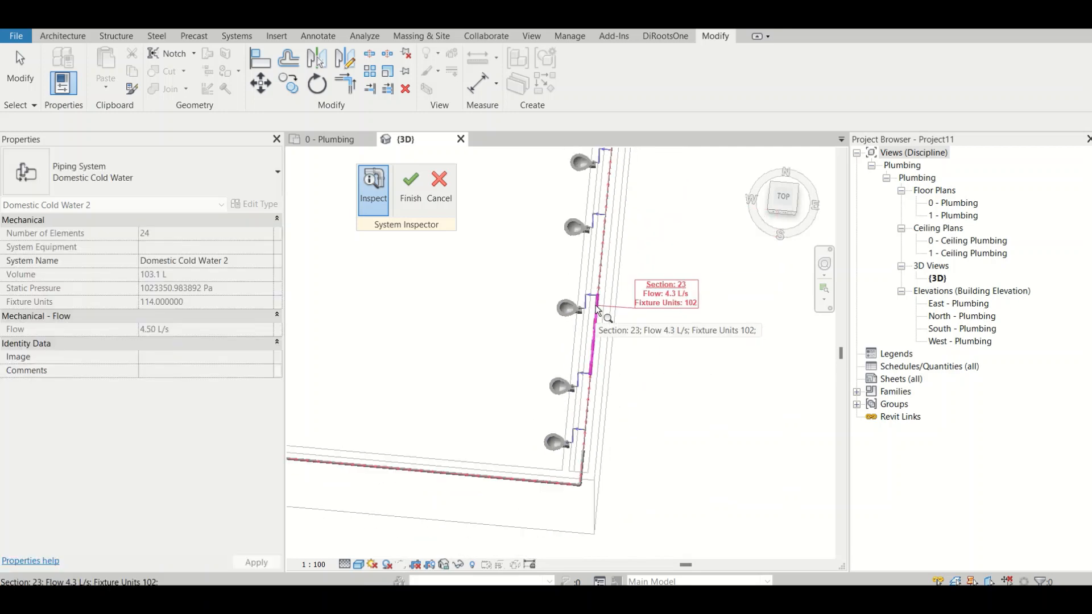
{"action": "key", "text": "Escape"}
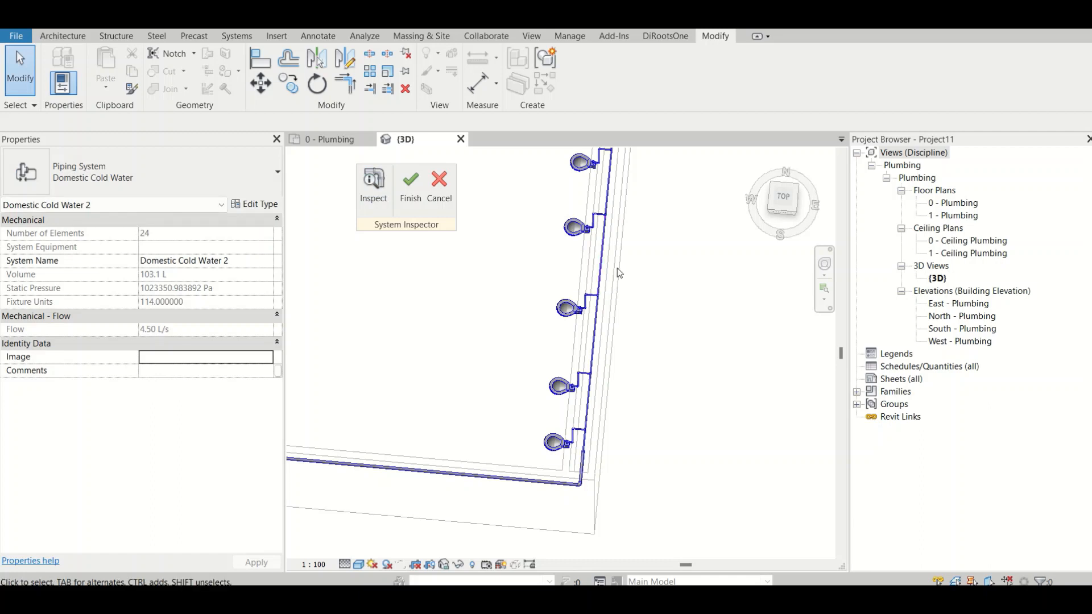
{"action": "left_click", "coordinate": [438, 193]}
{"action": "left_click", "coordinate": [496, 328]}
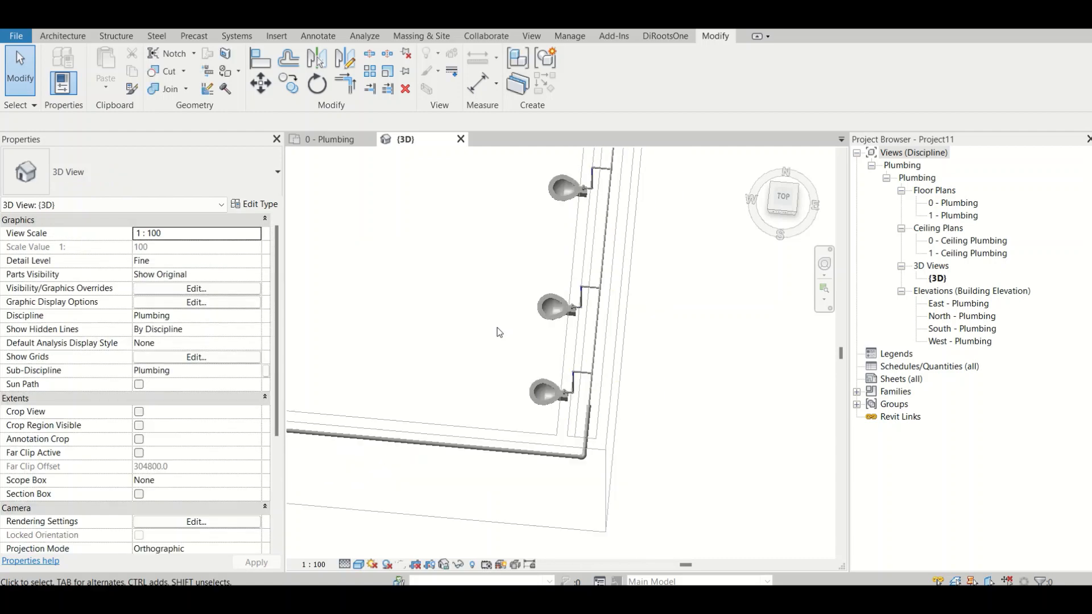
- Try to size the entire cold water network with Duct/Pipe Sizing by velocity only at 1.2 m/s, with branches at Calculated Size Only
{"action": "middle_click_drag", "start_coordinate": [497, 327], "coordinate": [646, 376]}
{"action": "scroll", "coordinate": [646, 376], "scroll_direction": "down", "scroll_amount": 2}
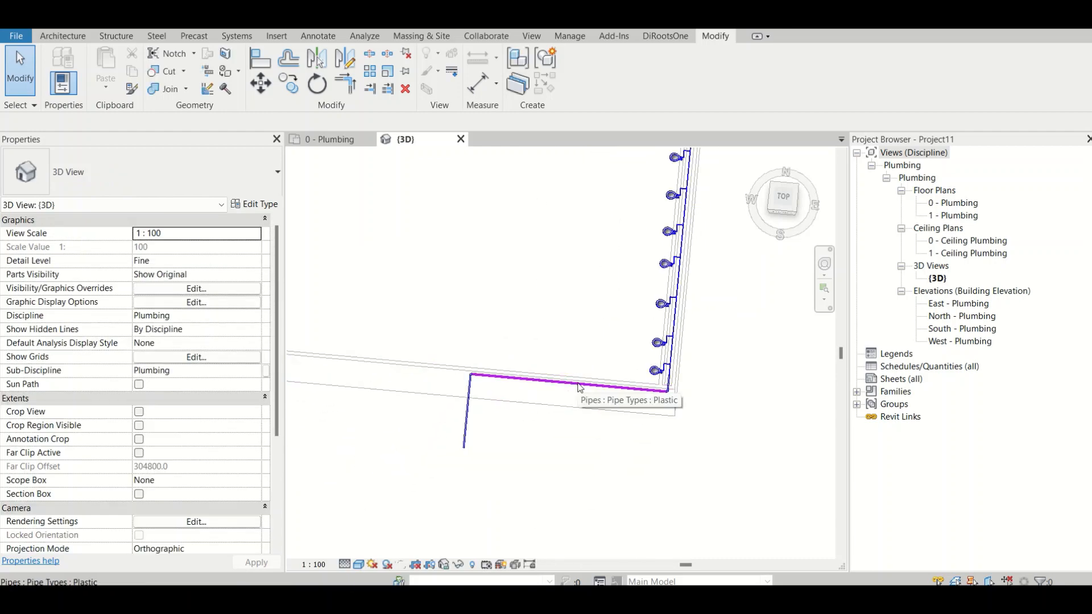
{"action": "key", "text": "Tab"}
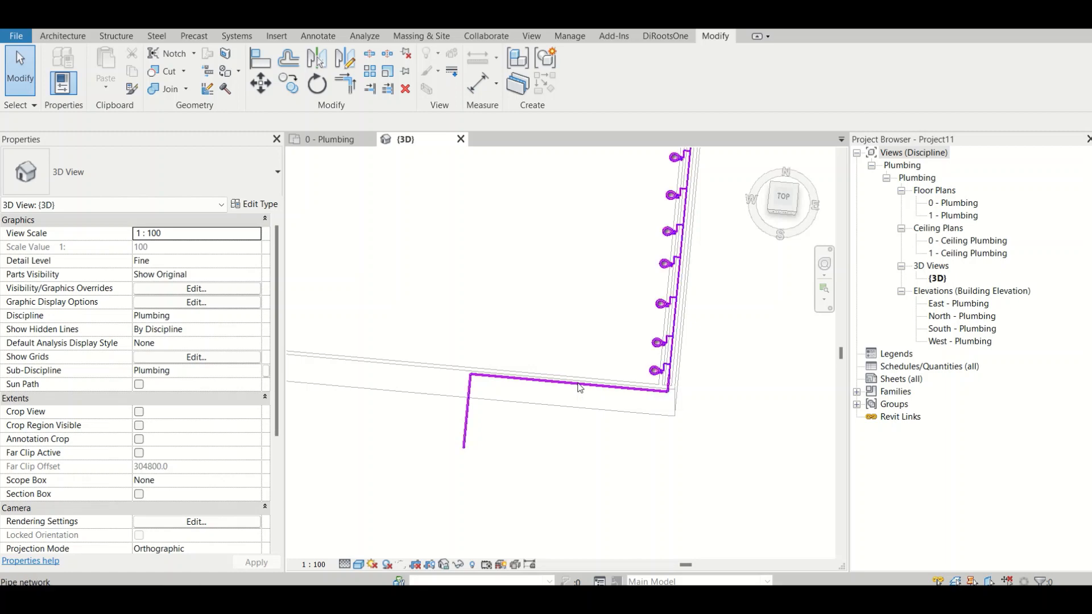
{"action": "left_click", "coordinate": [580, 388]}
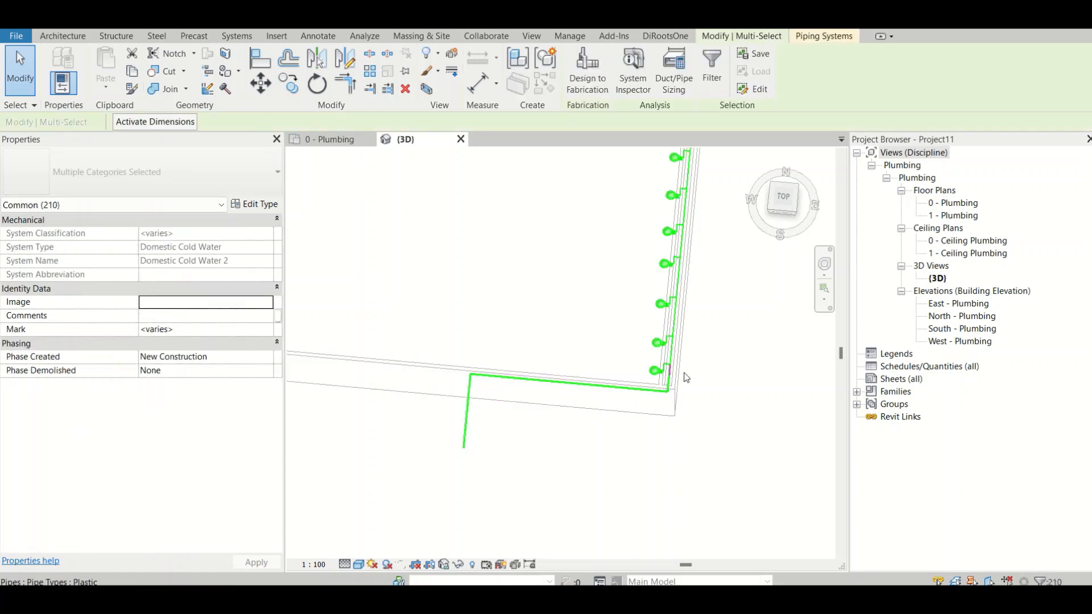
{"action": "scroll", "coordinate": [458, 312], "scroll_direction": "down", "scroll_amount": 5}
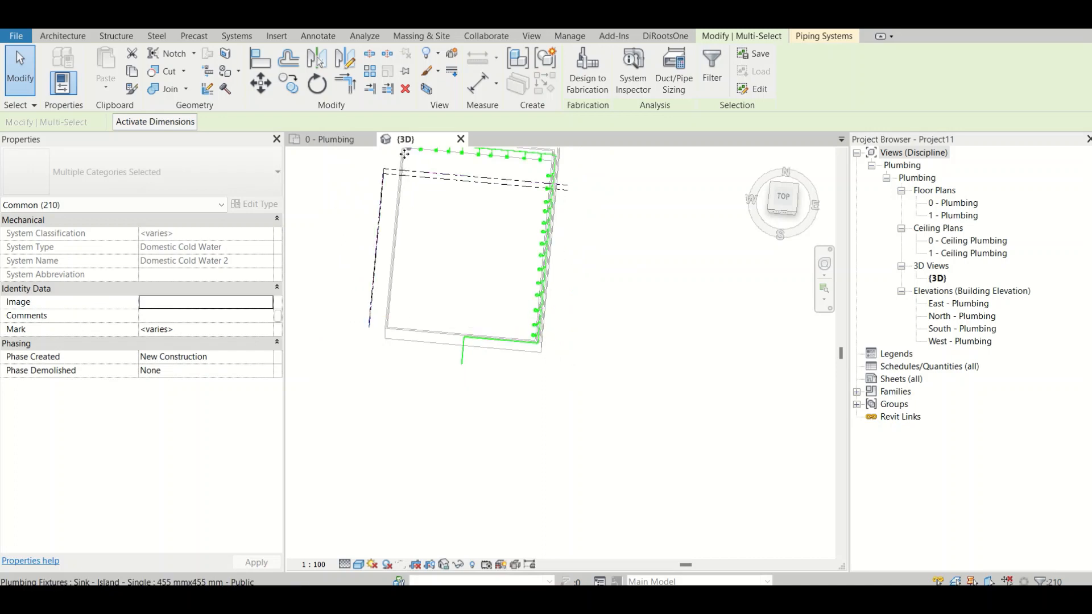
{"action": "middle_click_drag", "start_coordinate": [494, 329], "coordinate": [506, 387]}
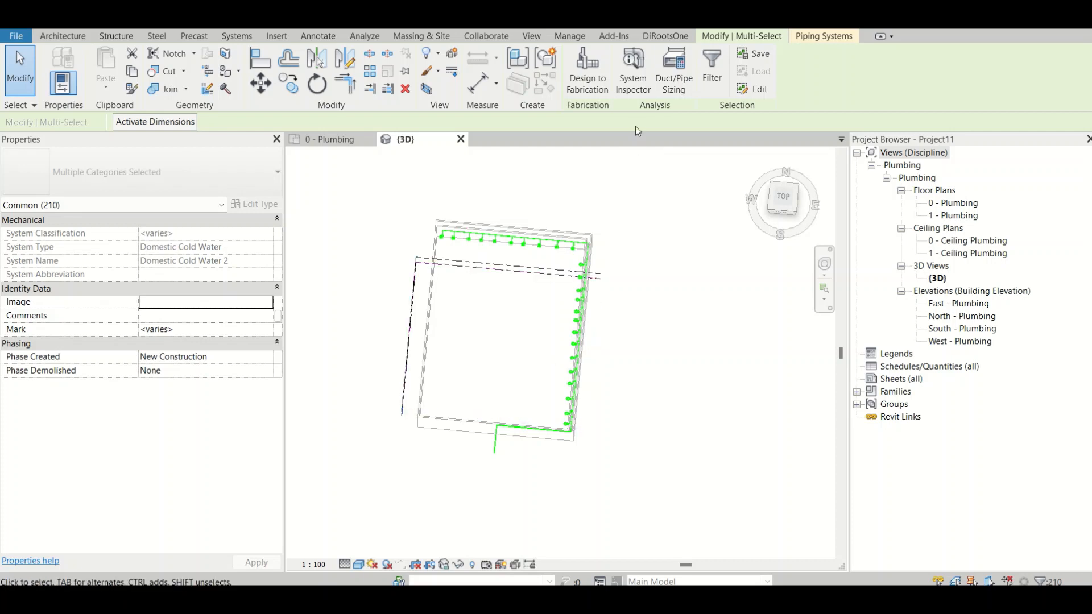
{"action": "left_click", "coordinate": [674, 74]}
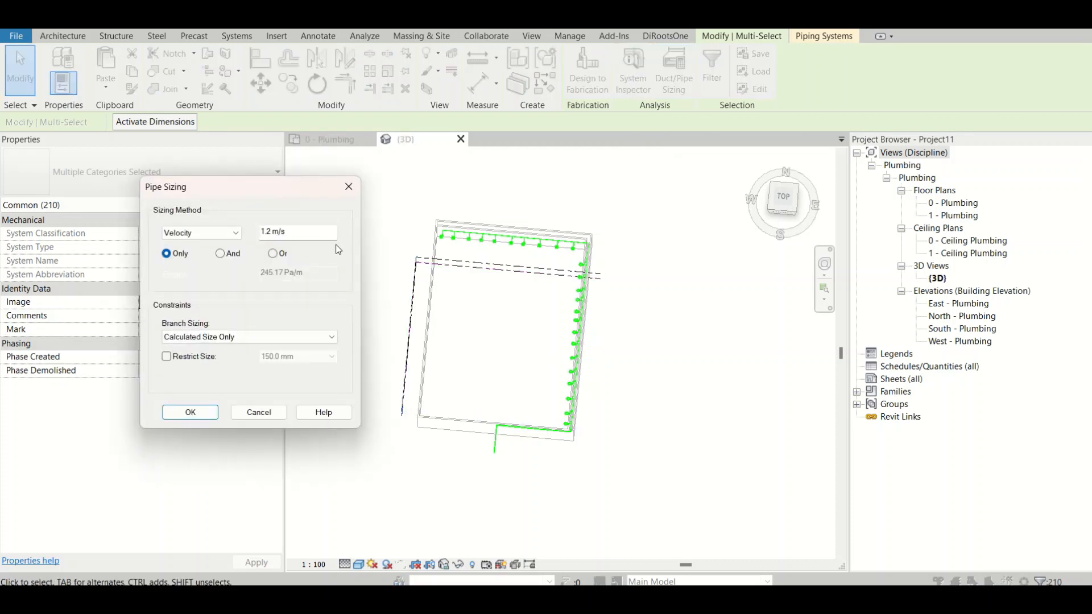
{"action": "left_click_drag", "start_coordinate": [292, 230], "coordinate": [263, 222]}
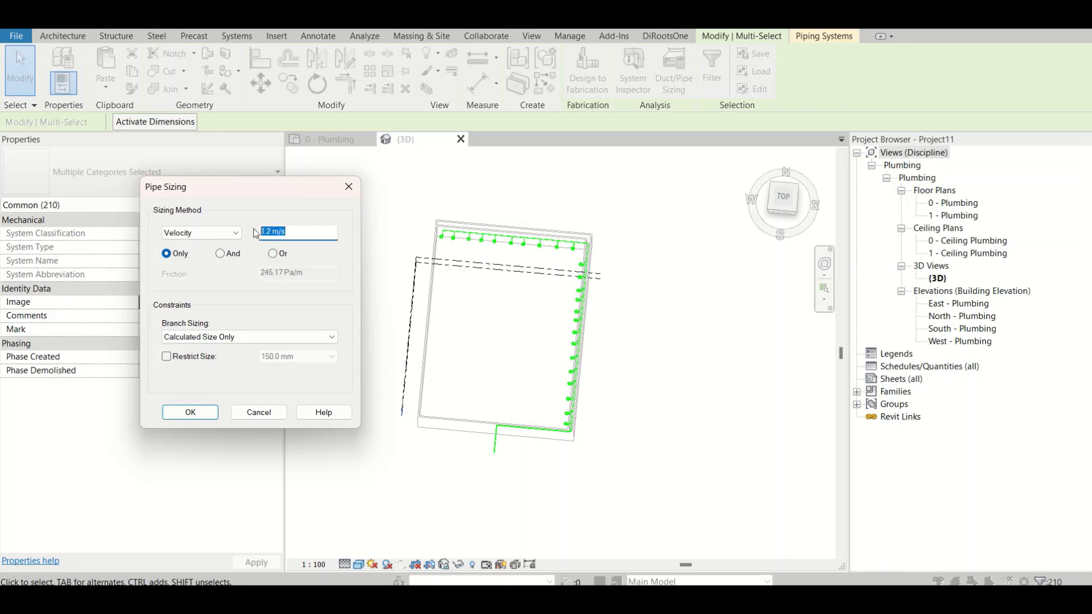
{"action": "left_click", "coordinate": [191, 411]}
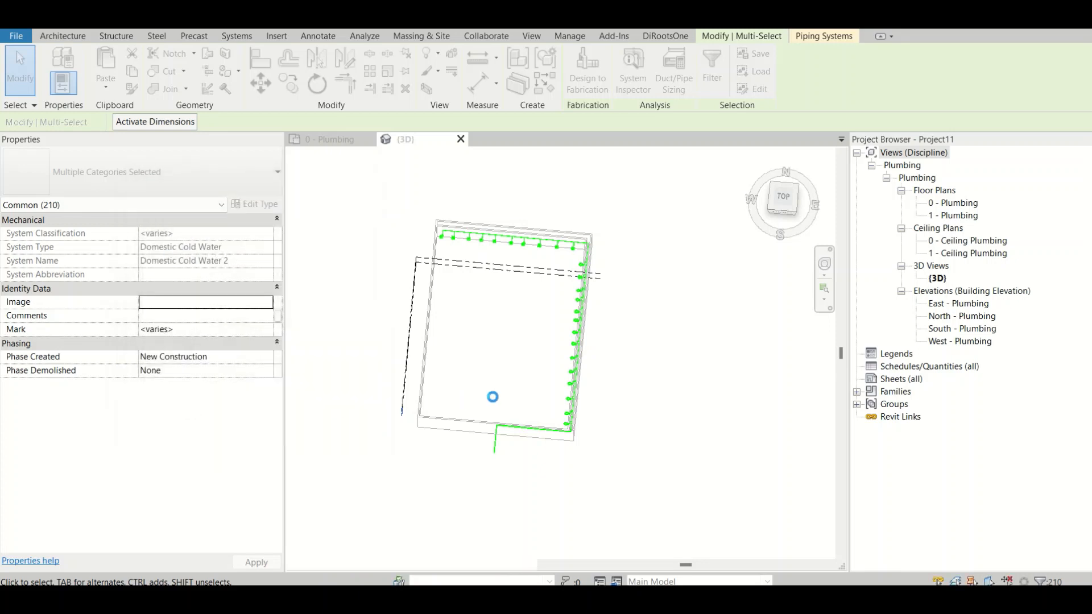
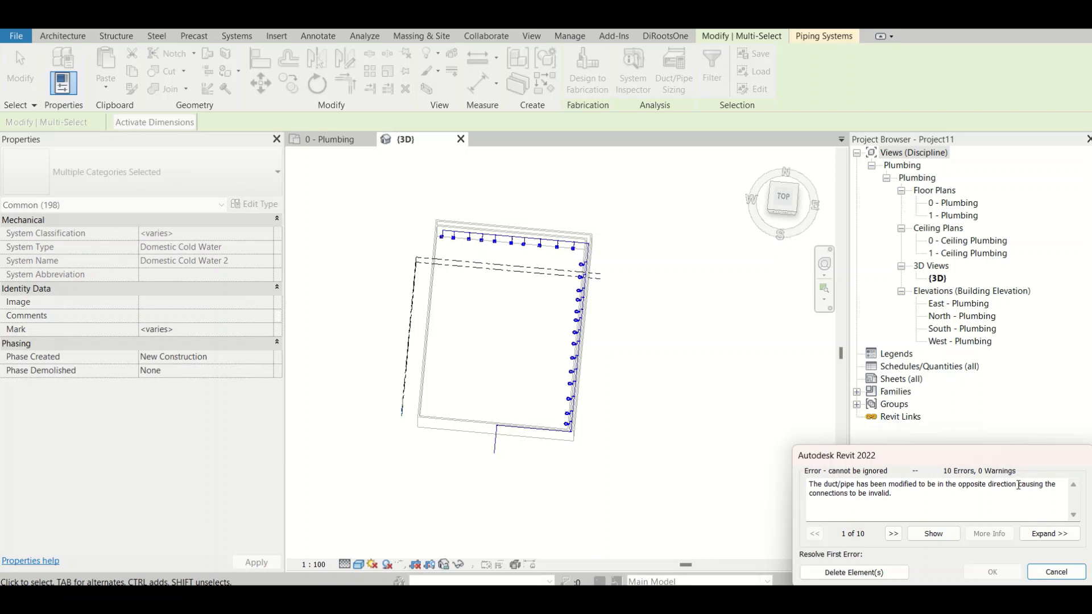
{"action": "left_click", "coordinate": [1052, 571]}
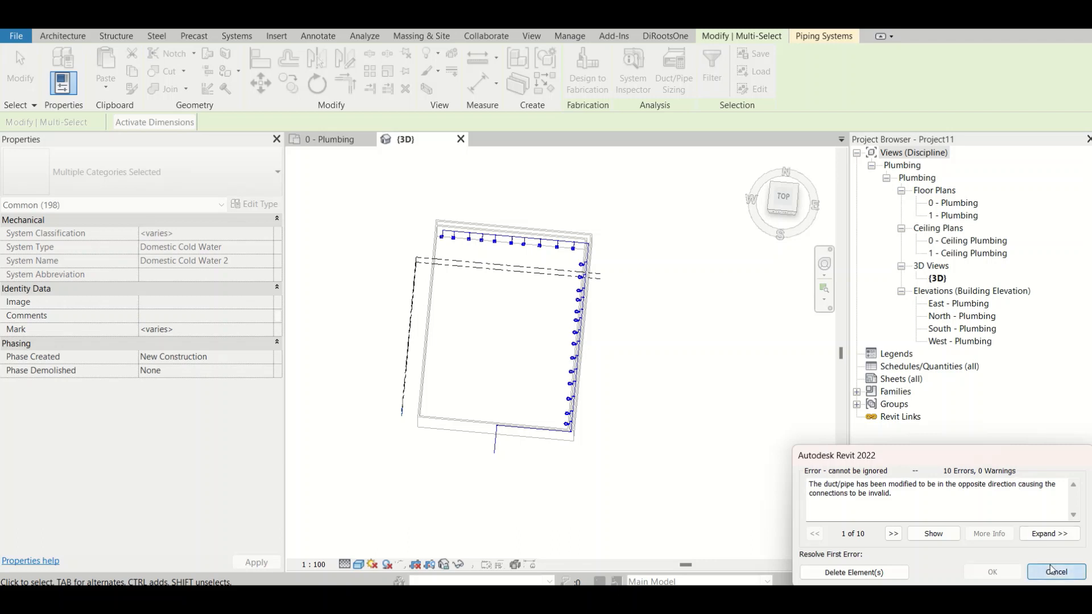
{"action": "scroll", "coordinate": [467, 352], "scroll_direction": "up", "scroll_amount": 4}
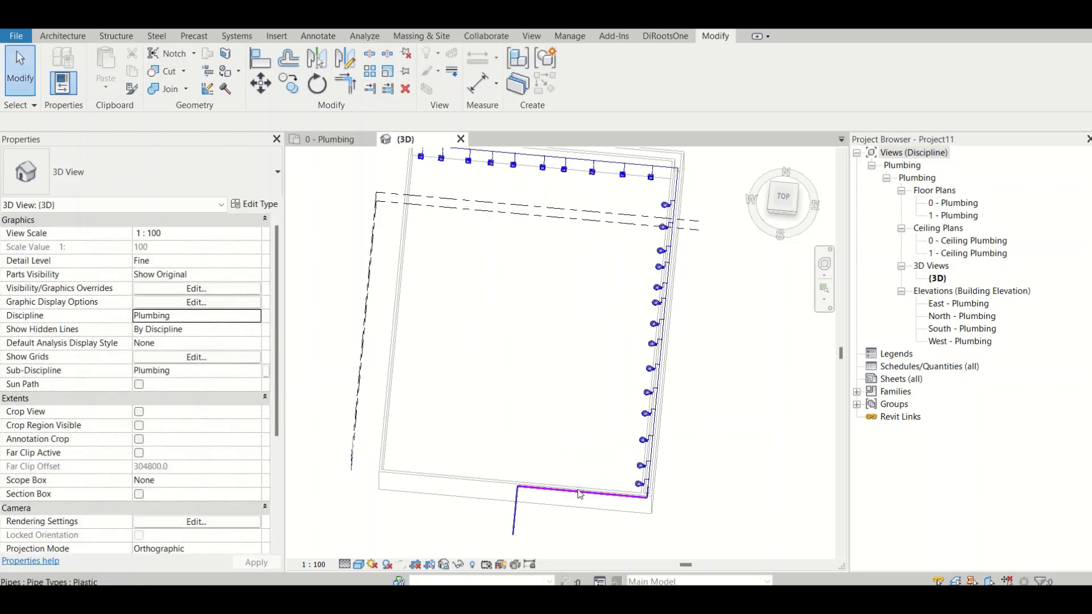
{"action": "scroll", "coordinate": [586, 492], "scroll_direction": "up", "scroll_amount": 5}
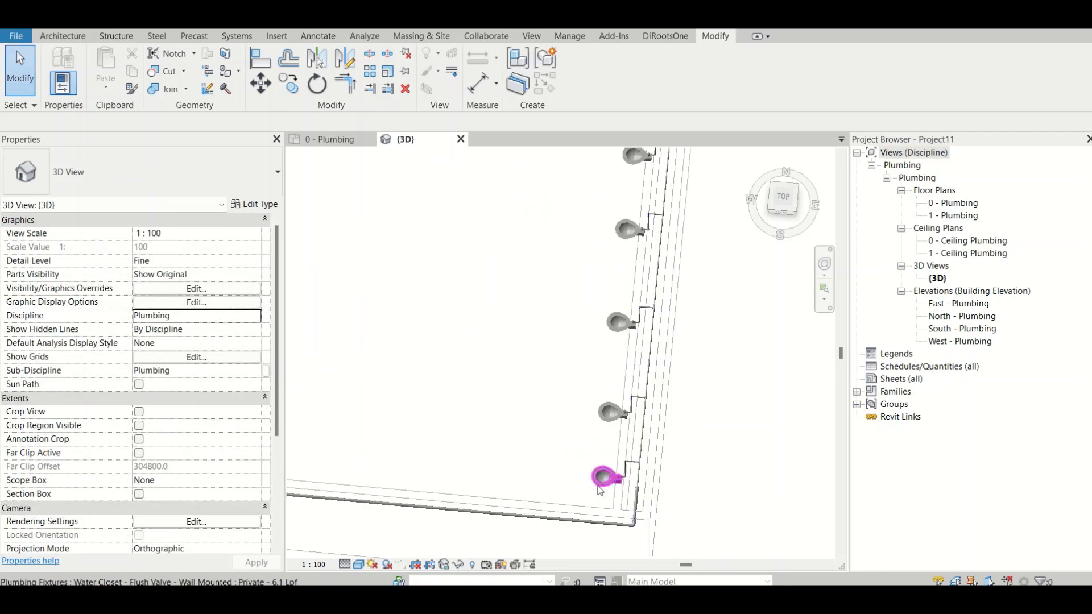
{"action": "scroll", "coordinate": [598, 490], "scroll_direction": "up", "scroll_amount": 3}
{"action": "middle_click_drag", "start_coordinate": [598, 492], "coordinate": [601, 435]}
{"action": "scroll", "coordinate": [628, 460], "scroll_direction": "down", "scroll_amount": 4}
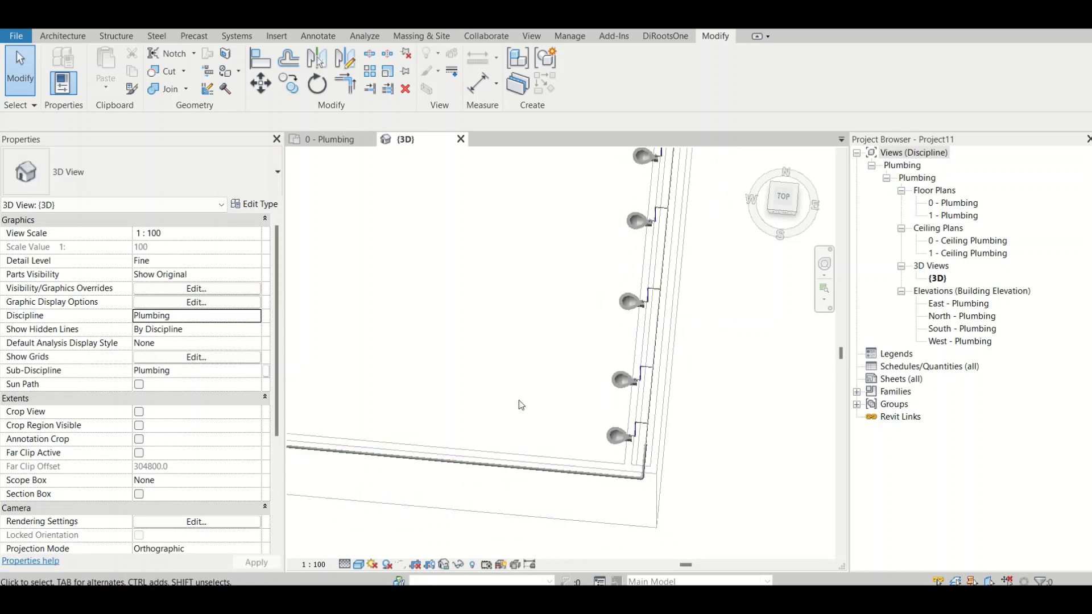
- In the 0 - Plumbing floor plan, check the pipe sizes along the east and north mains with Tag by Category, and leave the command
{"action": "left_click", "coordinate": [329, 139]}
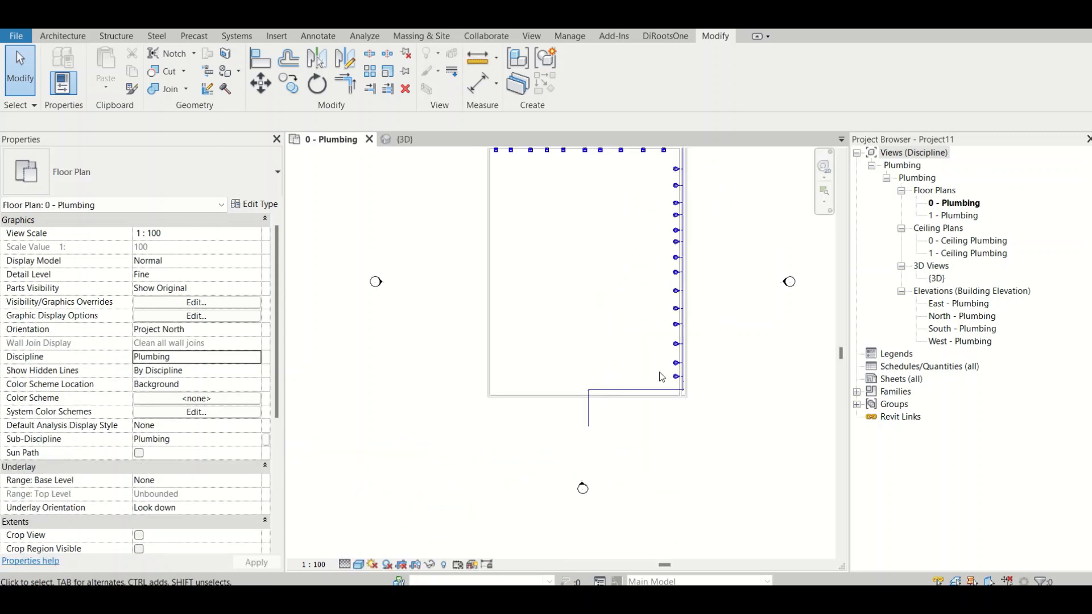
{"action": "key", "text": "t"}
{"action": "key", "text": "g"}
{"action": "scroll", "coordinate": [648, 401], "scroll_direction": "up", "scroll_amount": 4}
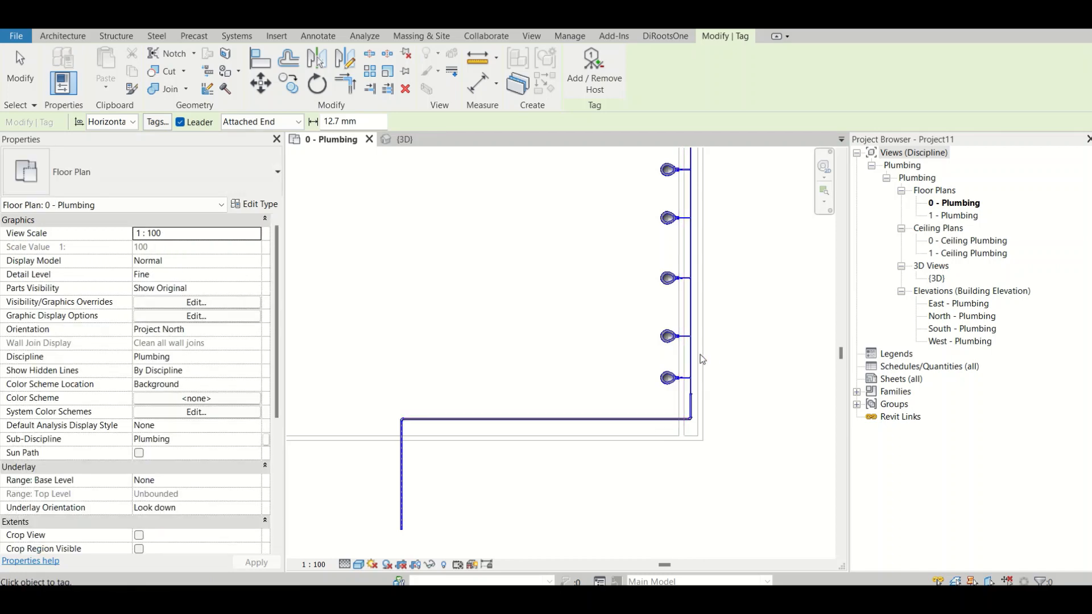
{"action": "scroll", "coordinate": [702, 285], "scroll_direction": "down", "scroll_amount": 3}
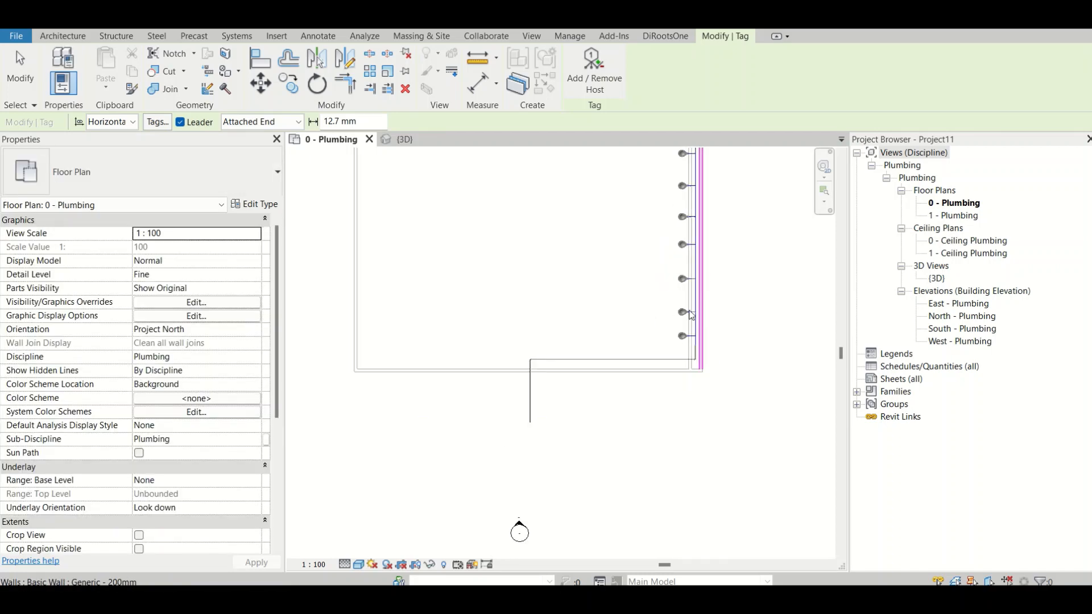
{"action": "middle_click_drag", "start_coordinate": [691, 311], "coordinate": [672, 480]}
{"action": "scroll", "coordinate": [663, 283], "scroll_direction": "up", "scroll_amount": 2}
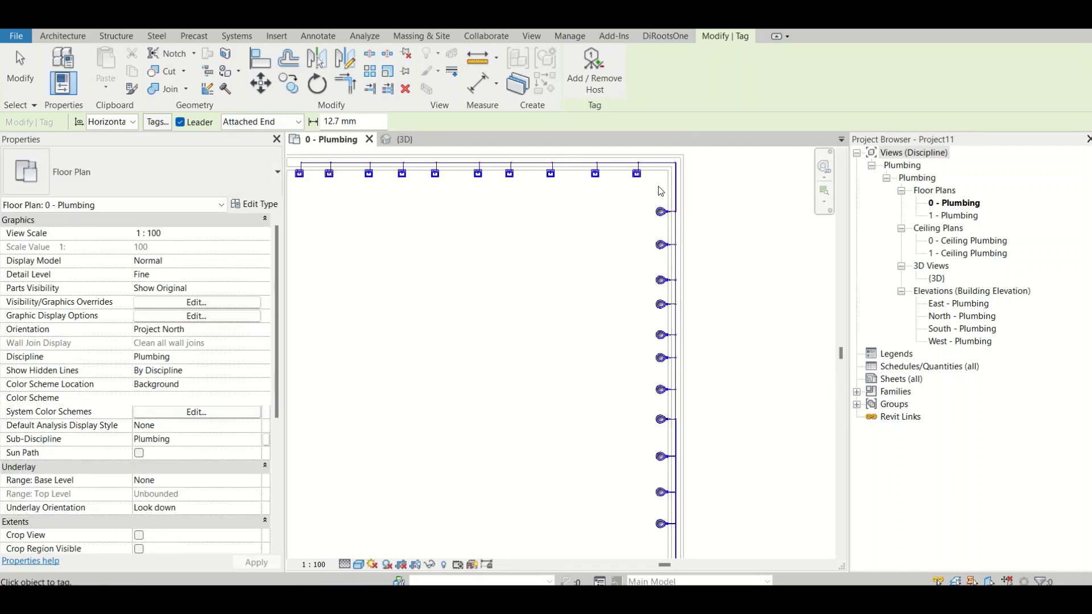
{"action": "left_click", "coordinate": [465, 170]}
{"action": "scroll", "coordinate": [465, 170], "scroll_direction": "up", "scroll_amount": 2}
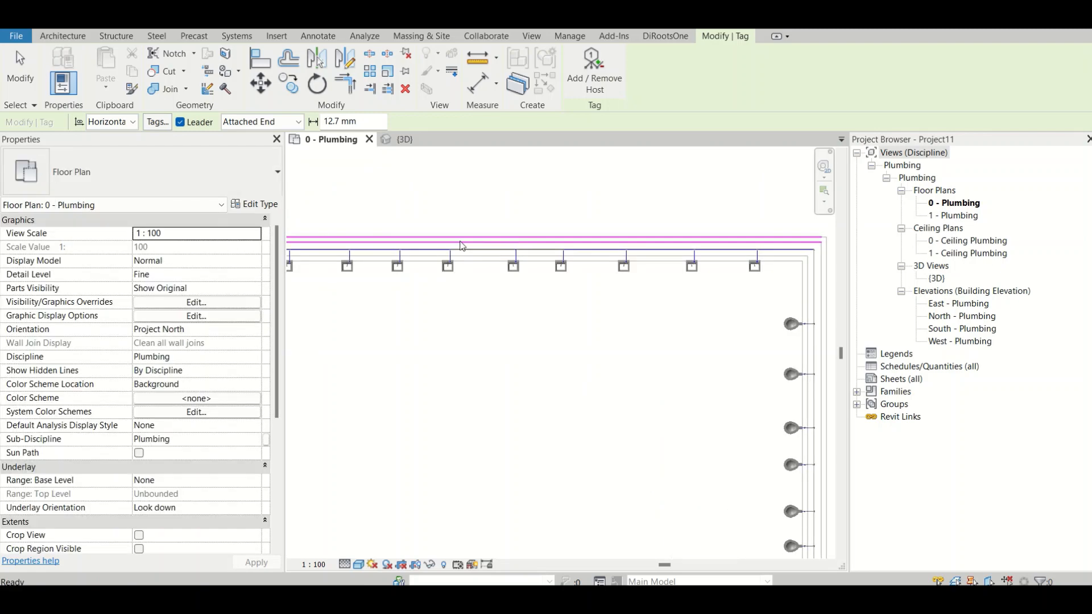
{"action": "scroll", "coordinate": [483, 259], "scroll_direction": "down", "scroll_amount": 5}
{"action": "key", "text": "Escape"}
{"action": "key", "text": "Escape"}
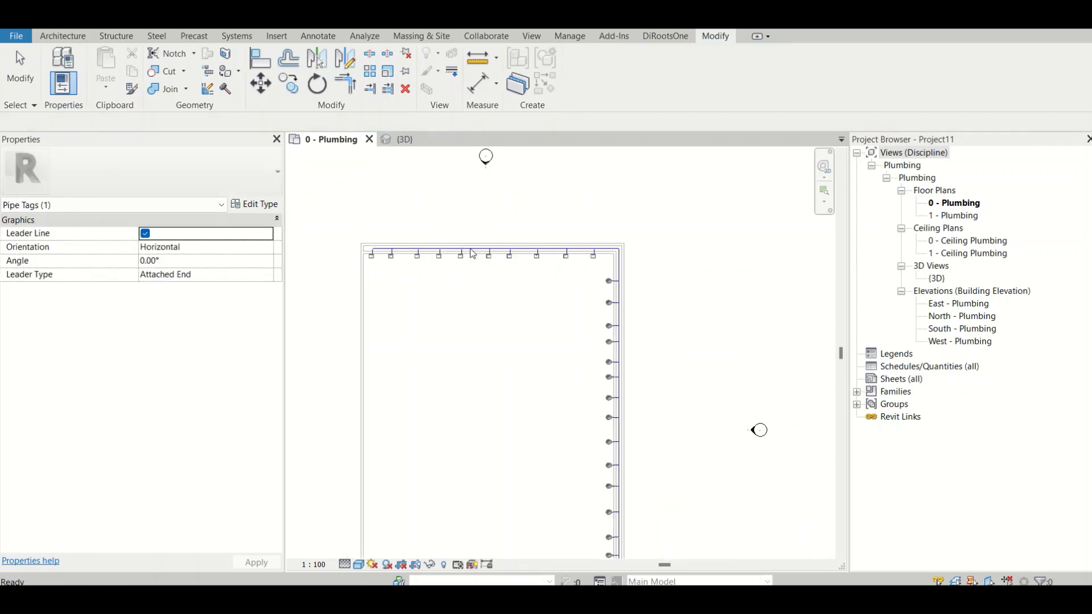
- In the 3D view, size the entire cold water network by velocity only at 1.2 m/s, with branch sizing set to Match Connector Size
{"action": "left_click", "coordinate": [428, 137]}
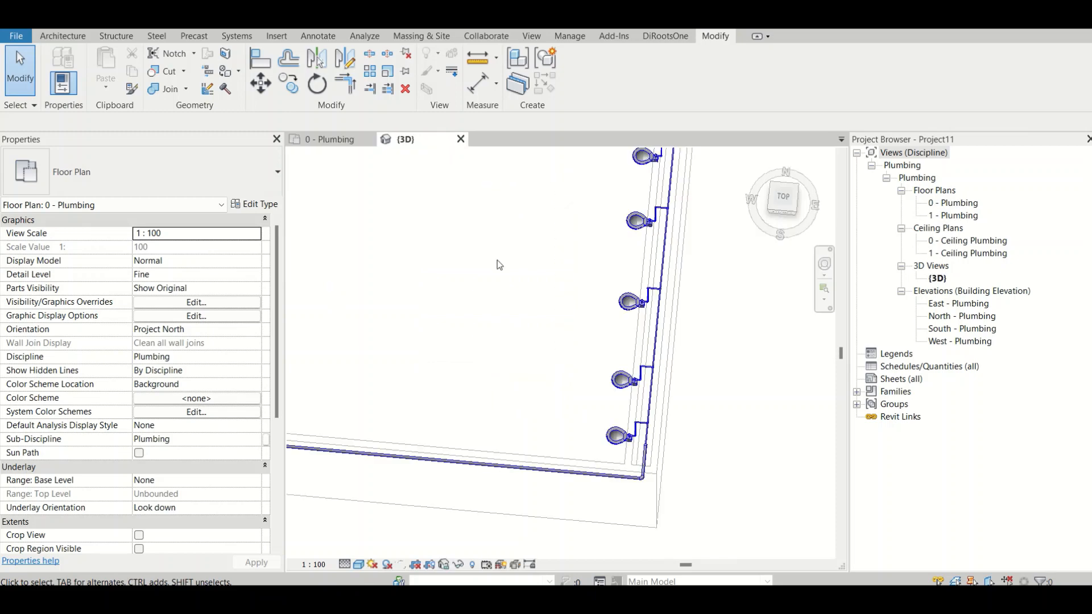
{"action": "scroll", "coordinate": [549, 371], "scroll_direction": "down", "scroll_amount": 2}
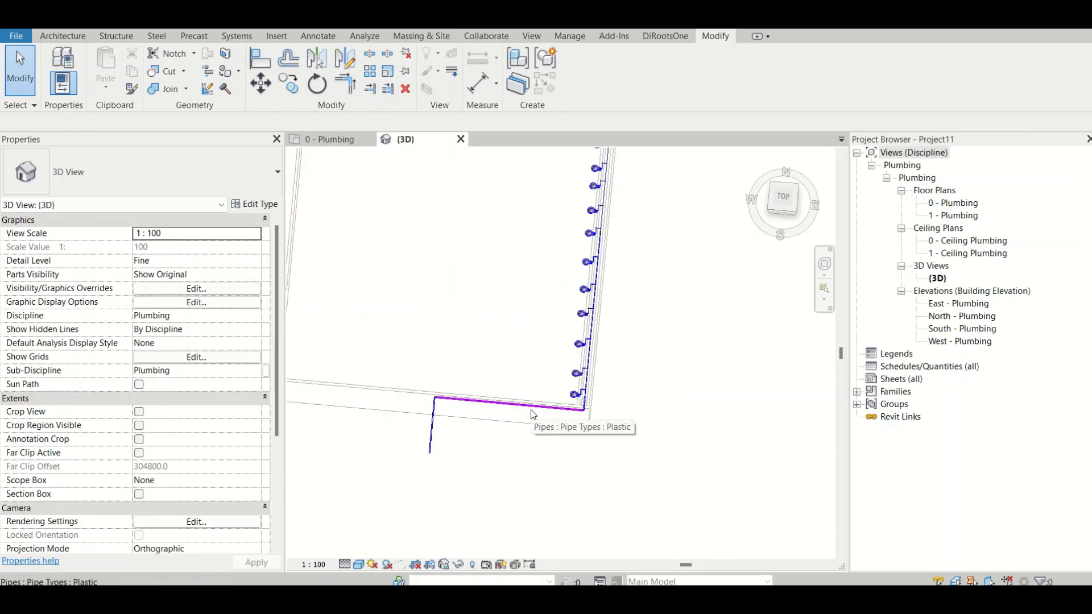
{"action": "key", "text": "Tab"}
{"action": "key", "text": "Tab"}
{"action": "key", "text": "Tab"}
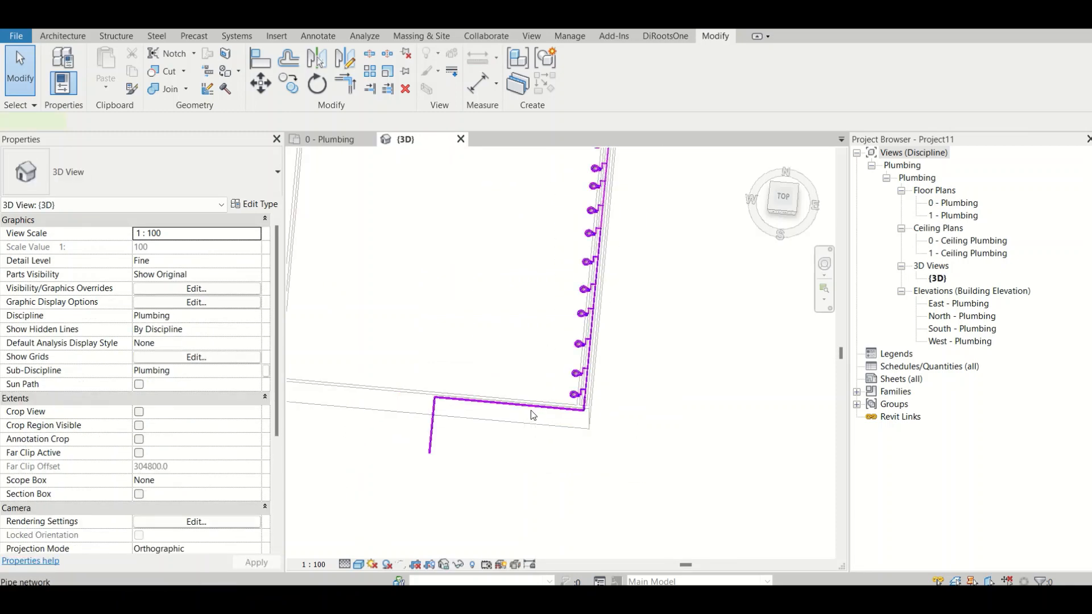
{"action": "left_click", "coordinate": [532, 414]}
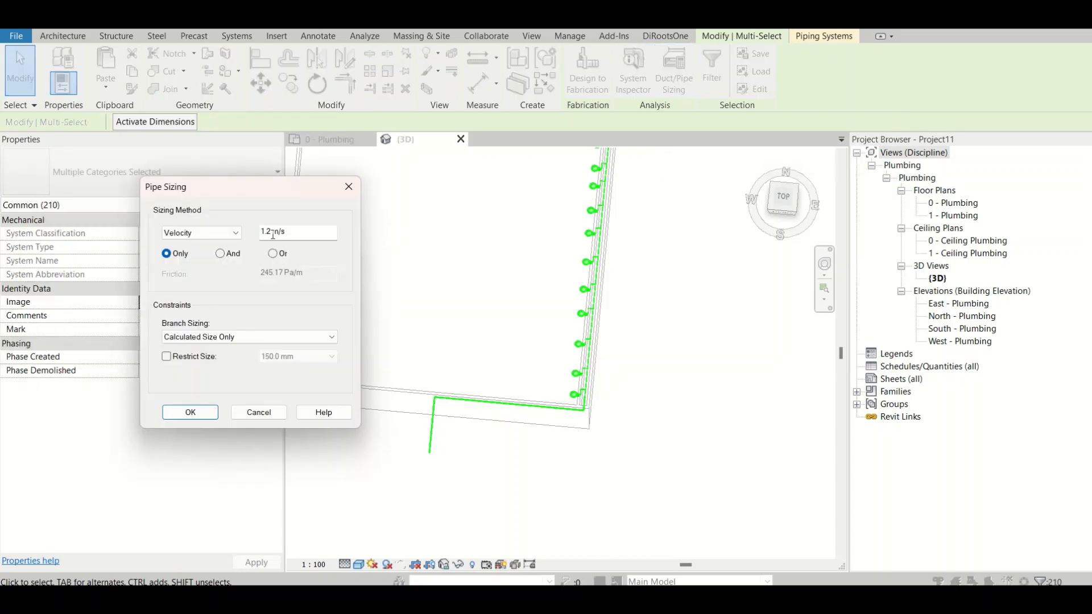
{"action": "left_click", "coordinate": [269, 339]}
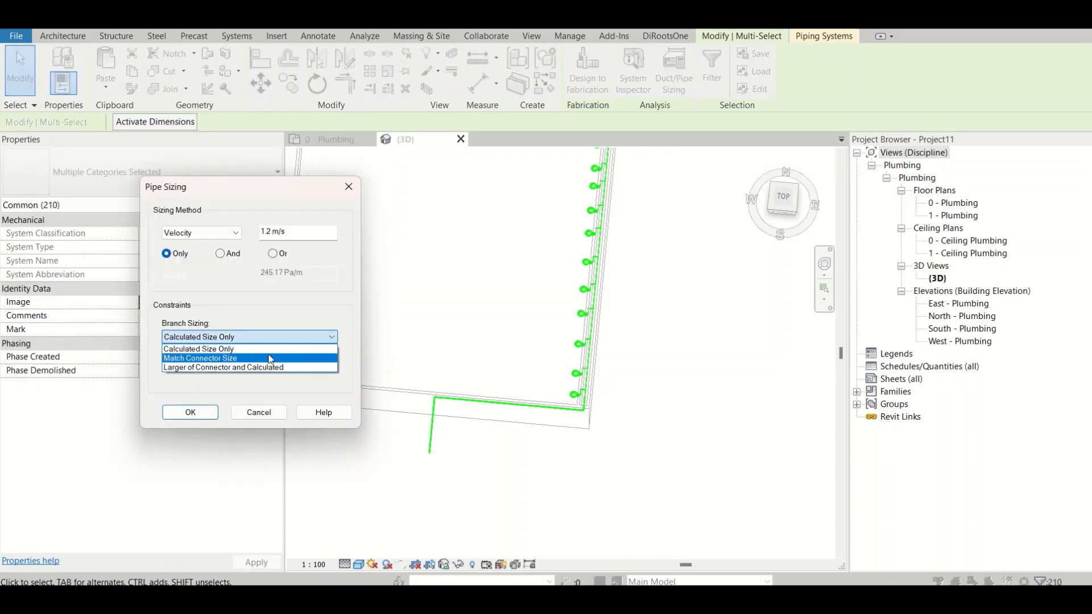
{"action": "left_click", "coordinate": [270, 358]}
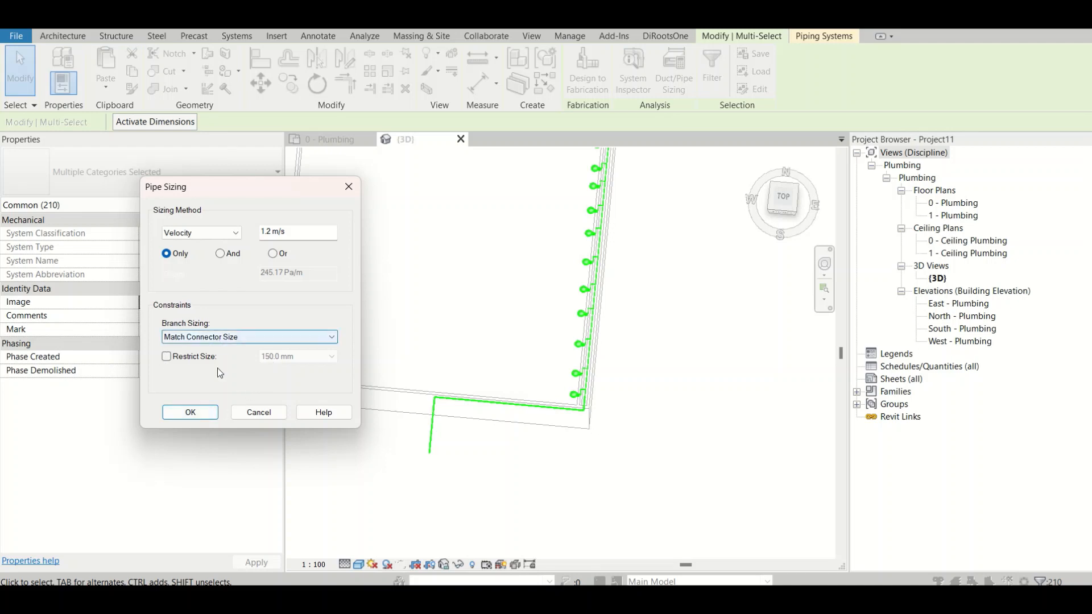
{"action": "left_click", "coordinate": [193, 408]}
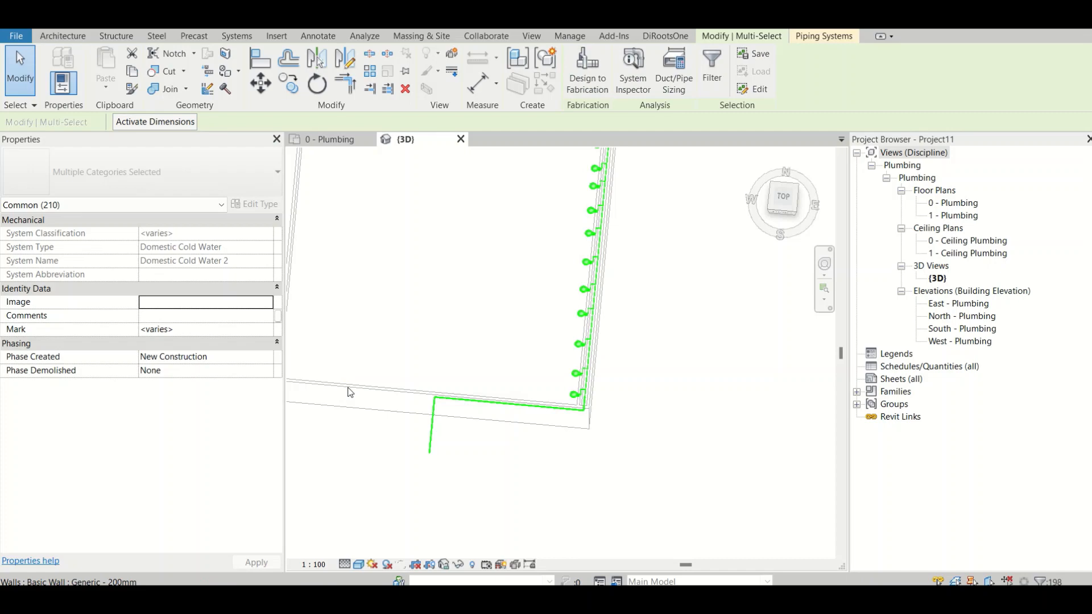
{"action": "left_click", "coordinate": [423, 318]}
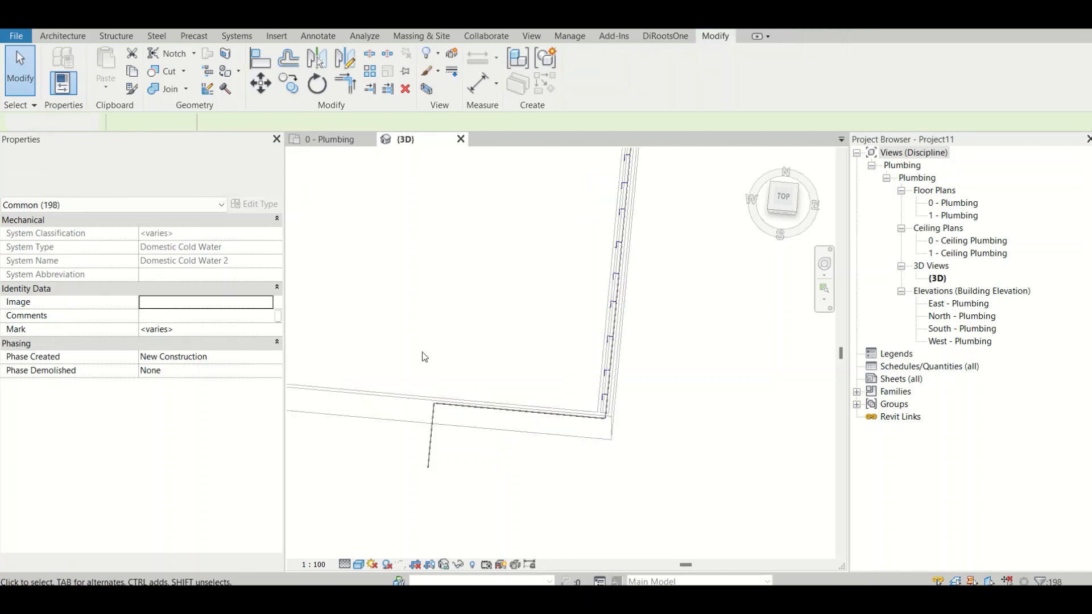
- In the 0 - Plumbing floor plan, check the pipe sizes along the east main from the southeast corner northward with Tag by Category
{"action": "left_click", "coordinate": [322, 137]}
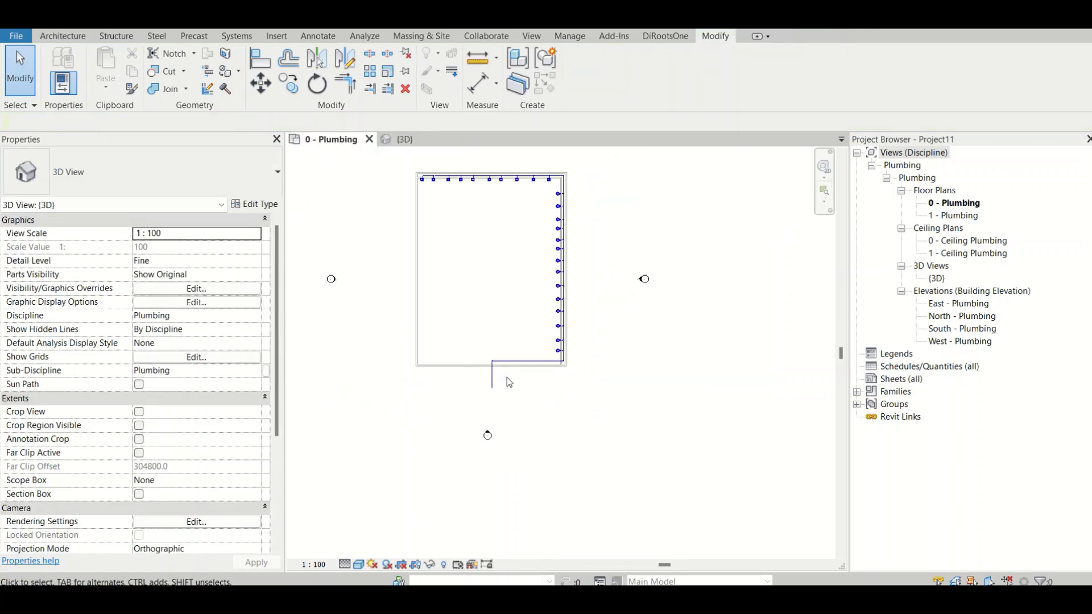
{"action": "scroll", "coordinate": [507, 377], "scroll_direction": "up", "scroll_amount": 5}
{"action": "key", "text": "t"}
{"action": "key", "text": "g"}
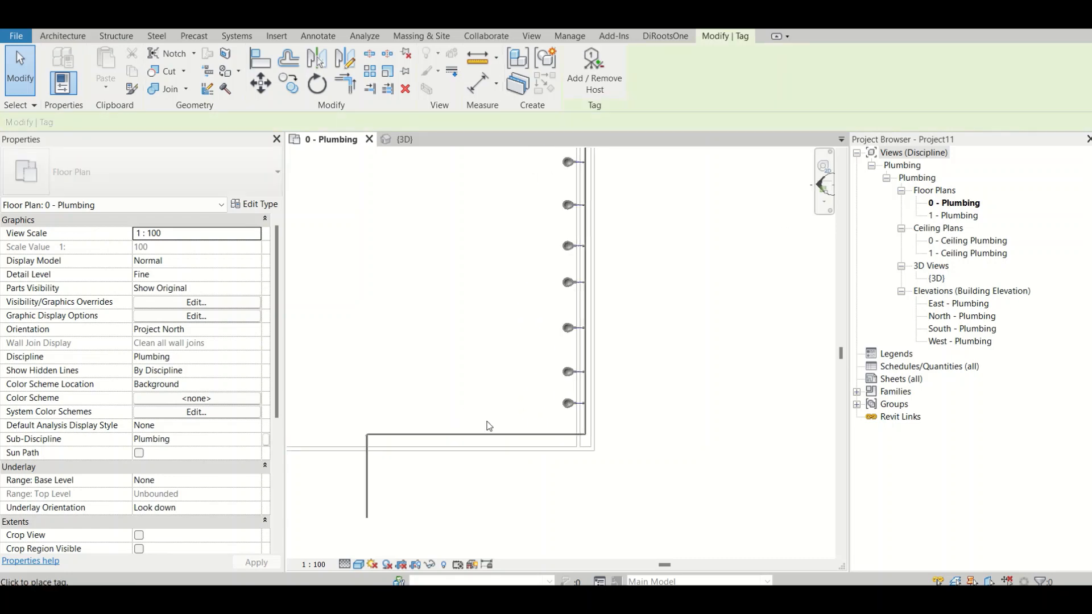
{"action": "scroll", "coordinate": [498, 433], "scroll_direction": "up", "scroll_amount": 3}
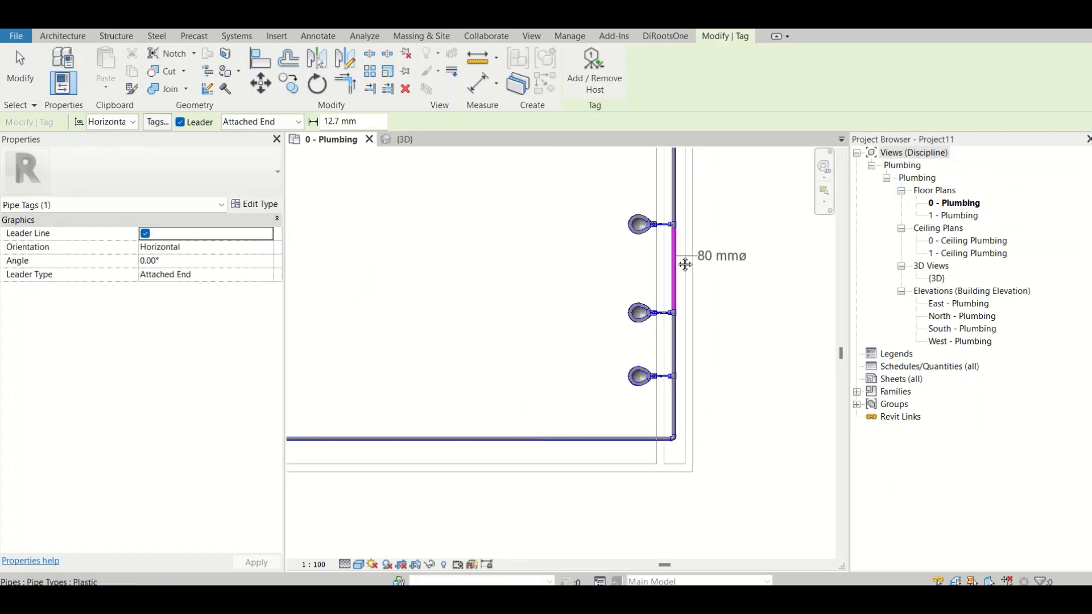
{"action": "middle_click_drag", "start_coordinate": [684, 264], "coordinate": [674, 427]}
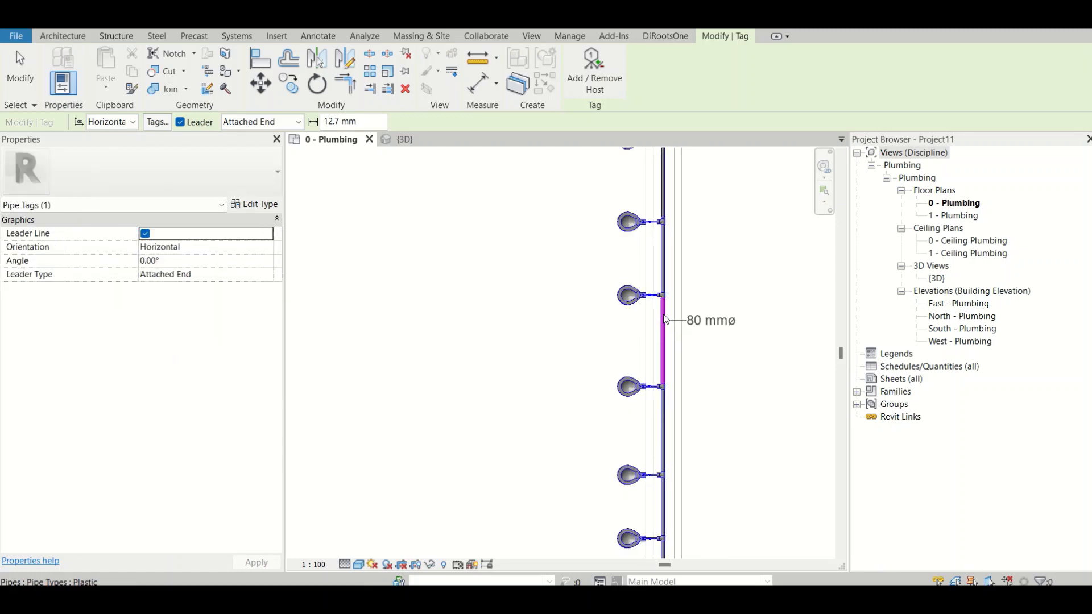
{"action": "middle_click_drag", "start_coordinate": [660, 183], "coordinate": [638, 434]}
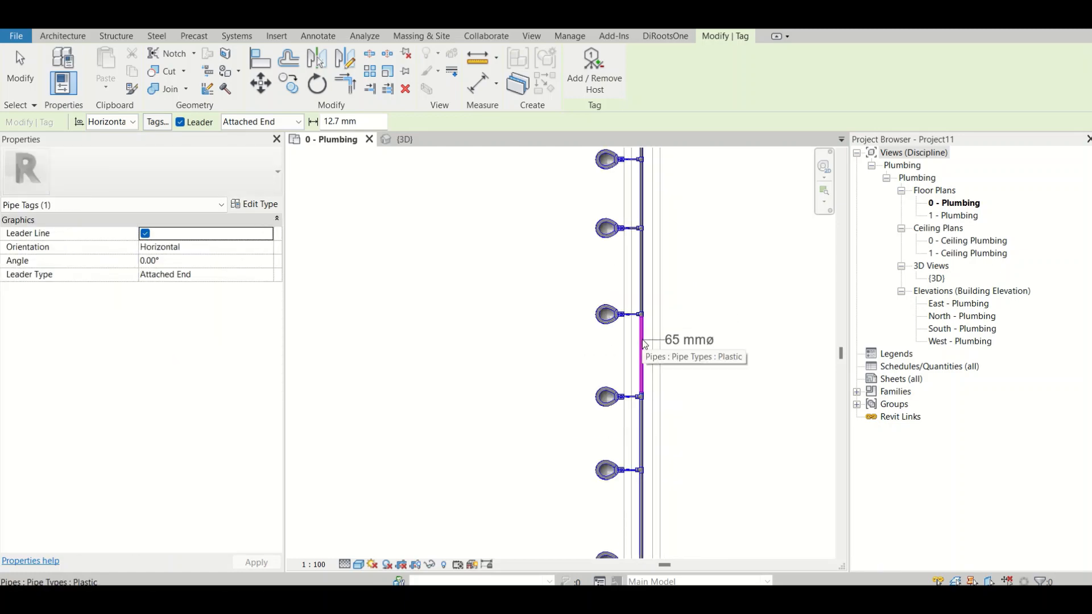
{"action": "scroll", "coordinate": [644, 344], "scroll_direction": "down", "scroll_amount": 3}
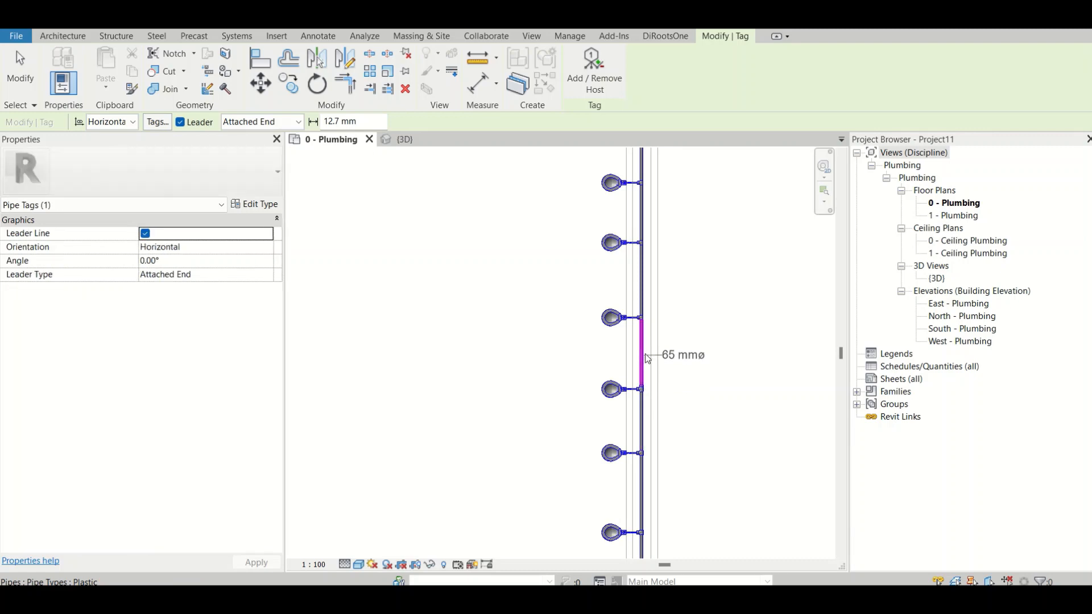
{"action": "scroll", "coordinate": [649, 276], "scroll_direction": "up", "scroll_amount": 2}
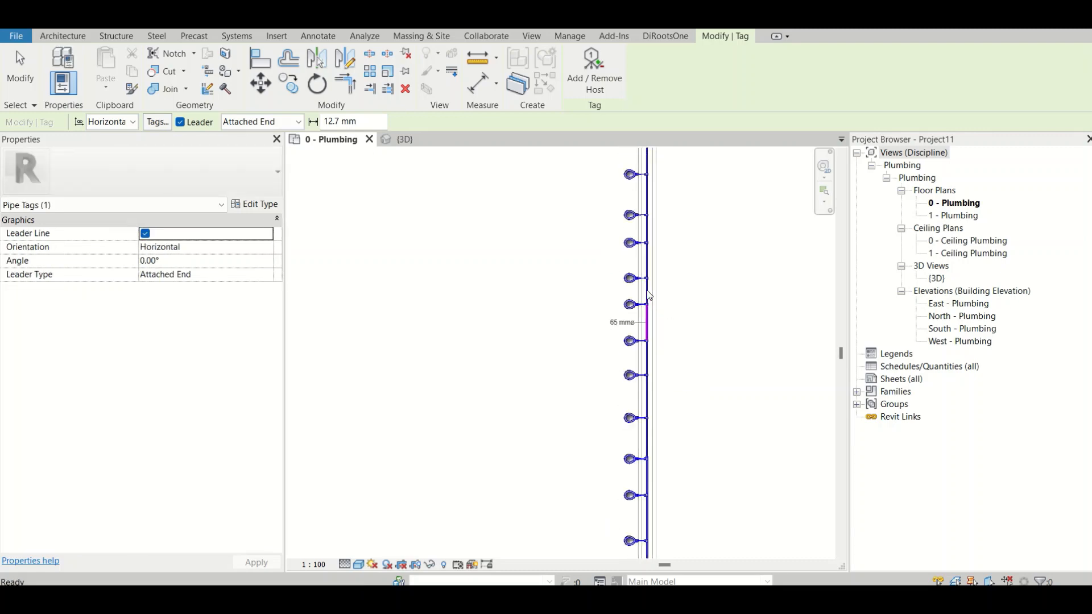
{"action": "middle_click_drag", "start_coordinate": [652, 197], "coordinate": [663, 398]}
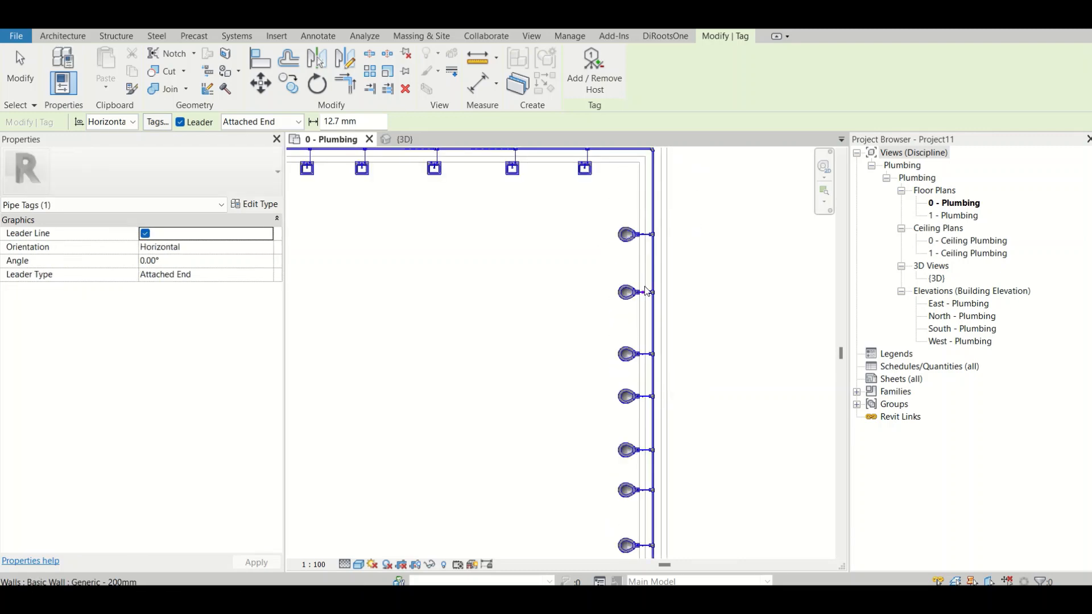
- Check the pipe sizes along the north main from the northeast corner to its west end with Tag by Category, and leave the command
{"action": "middle_click_drag", "start_coordinate": [654, 236], "coordinate": [661, 310]}
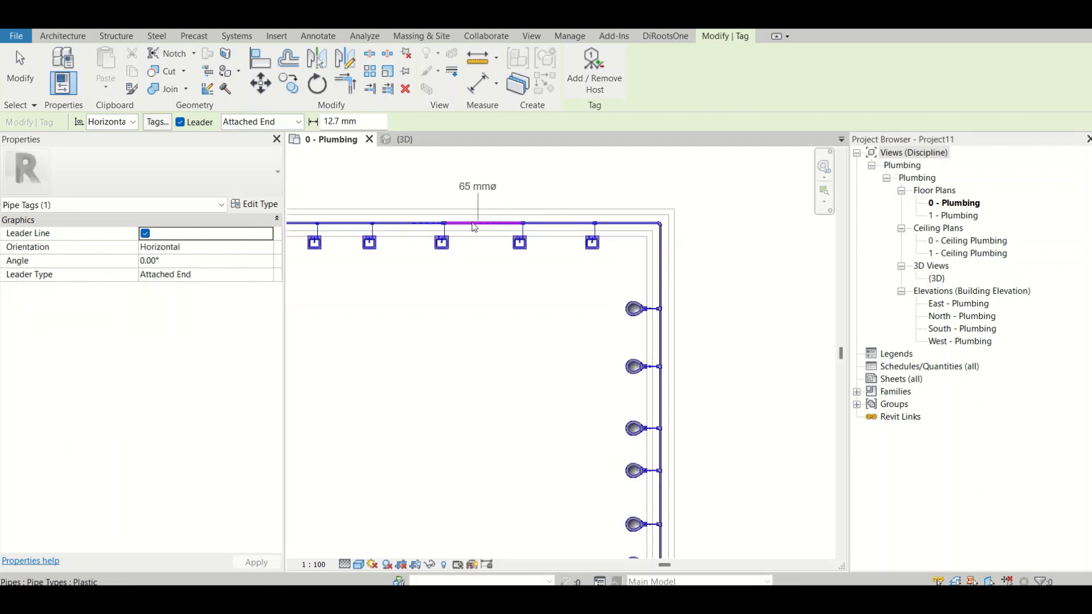
{"action": "scroll", "coordinate": [423, 227], "scroll_direction": "down", "scroll_amount": 4}
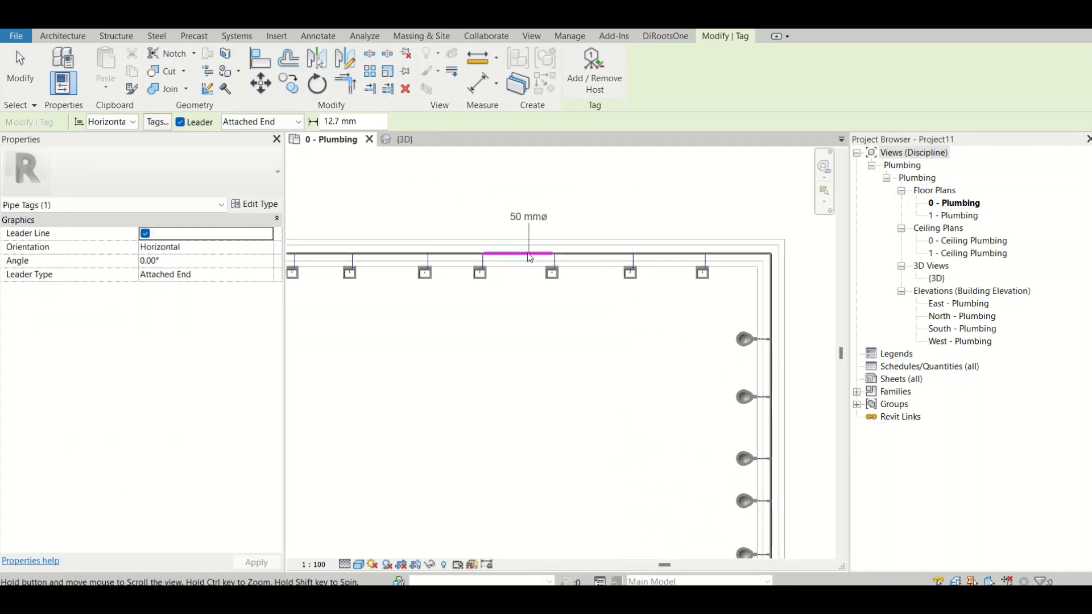
{"action": "middle_click_drag", "start_coordinate": [399, 253], "coordinate": [563, 250]}
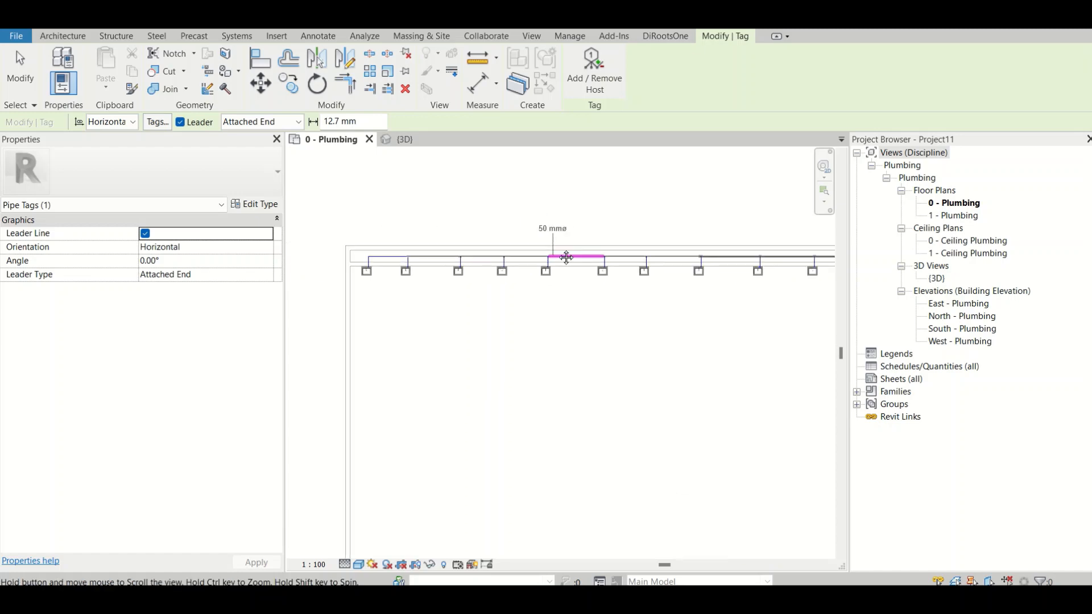
{"action": "key", "text": "Tab"}
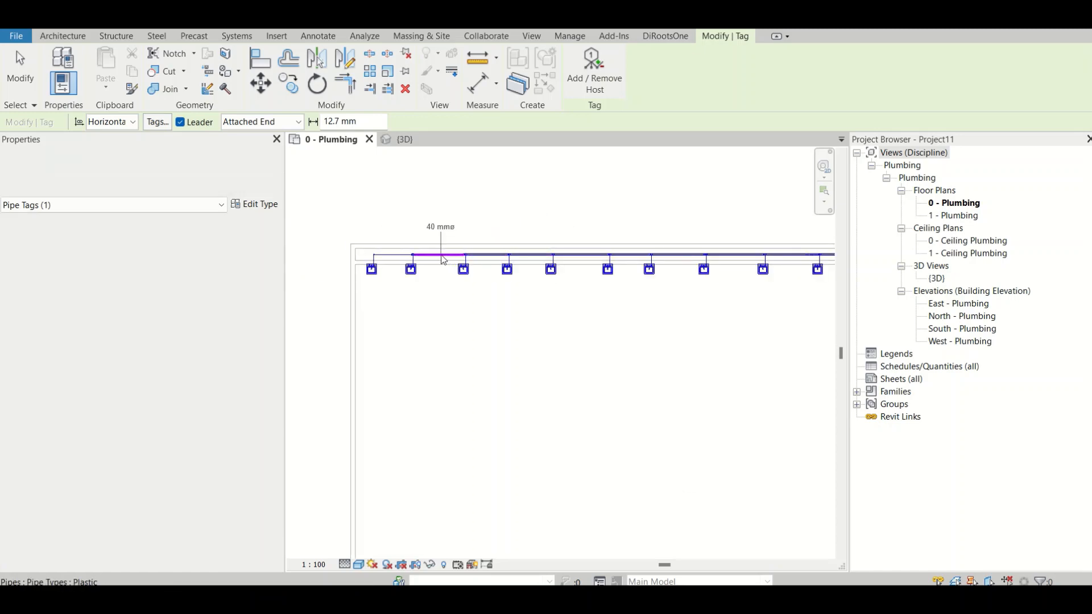
{"action": "left_click", "coordinate": [391, 260]}
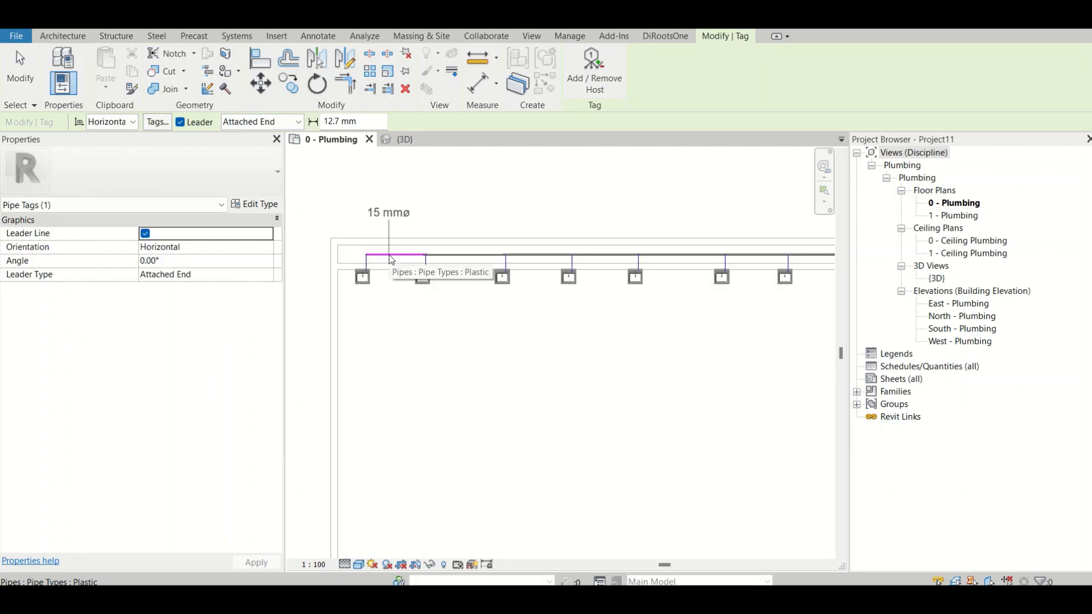
{"action": "scroll", "coordinate": [379, 262], "scroll_direction": "up", "scroll_amount": 5}
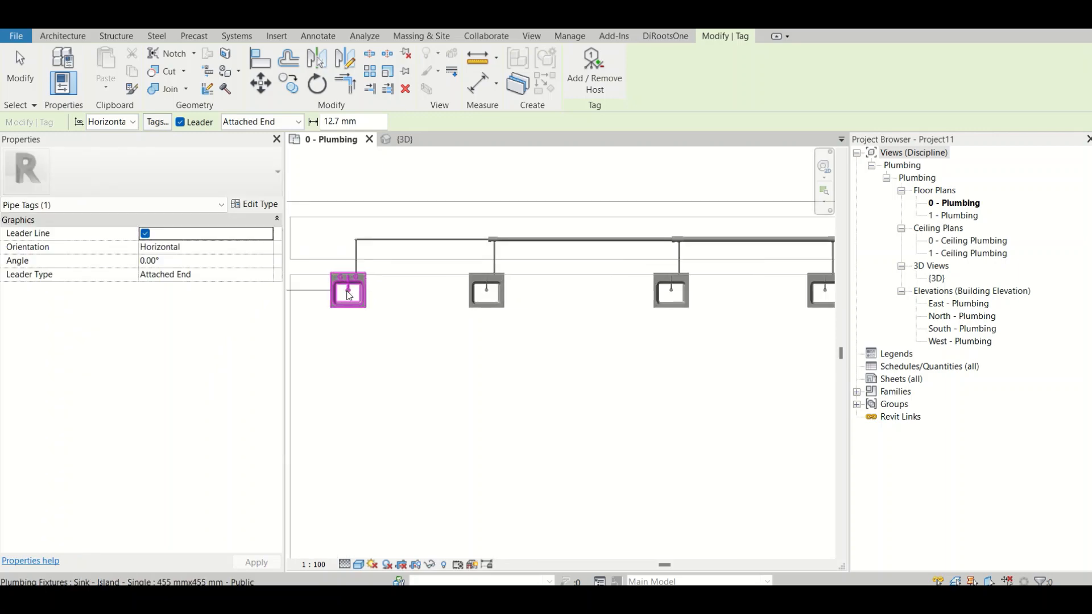
{"action": "scroll", "coordinate": [348, 292], "scroll_direction": "down", "scroll_amount": 4}
{"action": "scroll", "coordinate": [463, 266], "scroll_direction": "down", "scroll_amount": 4}
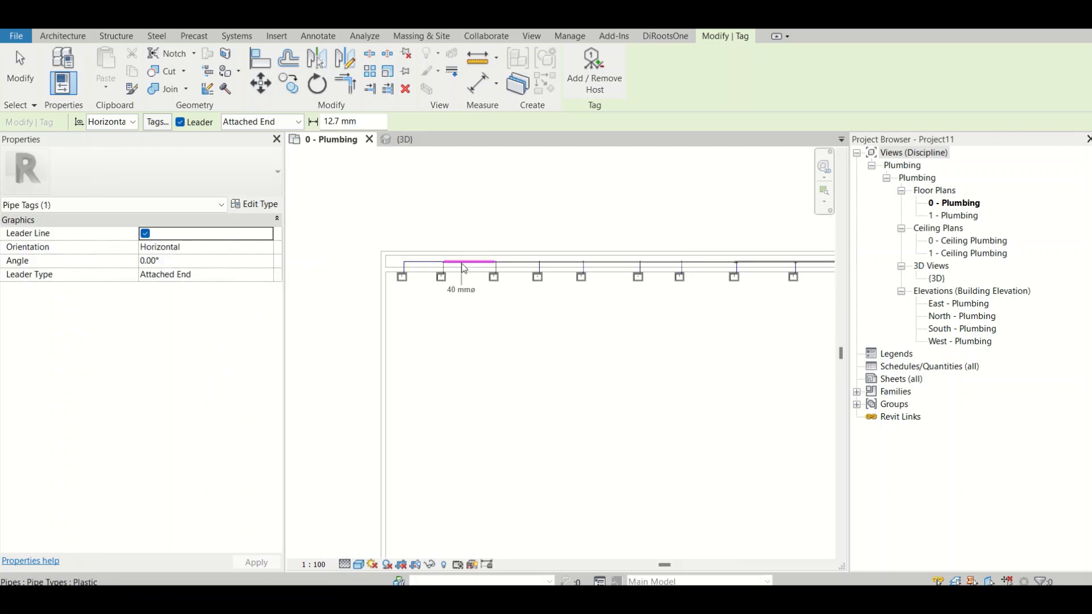
{"action": "key", "text": "Escape"}
{"action": "scroll", "coordinate": [465, 268], "scroll_direction": "down", "scroll_amount": 2}
{"action": "key", "text": "Tab"}
{"action": "left_click", "coordinate": [464, 268]}
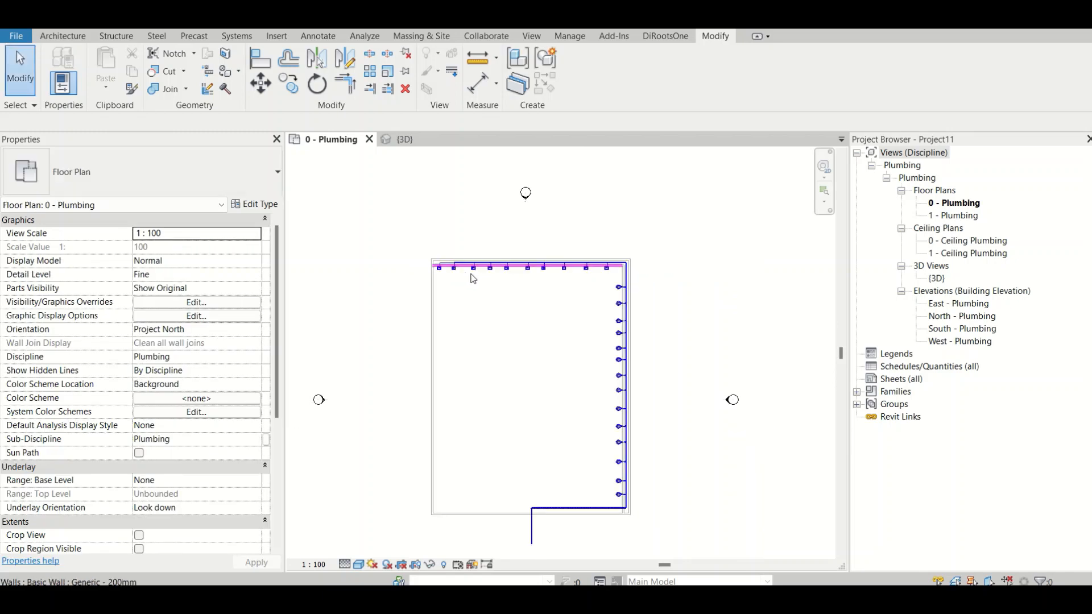
- In the 3D view, resize the entire cold water network by velocity only with a revised velocity, keeping branch sizing at Match Connector Size
{"action": "left_click", "coordinate": [442, 143]}
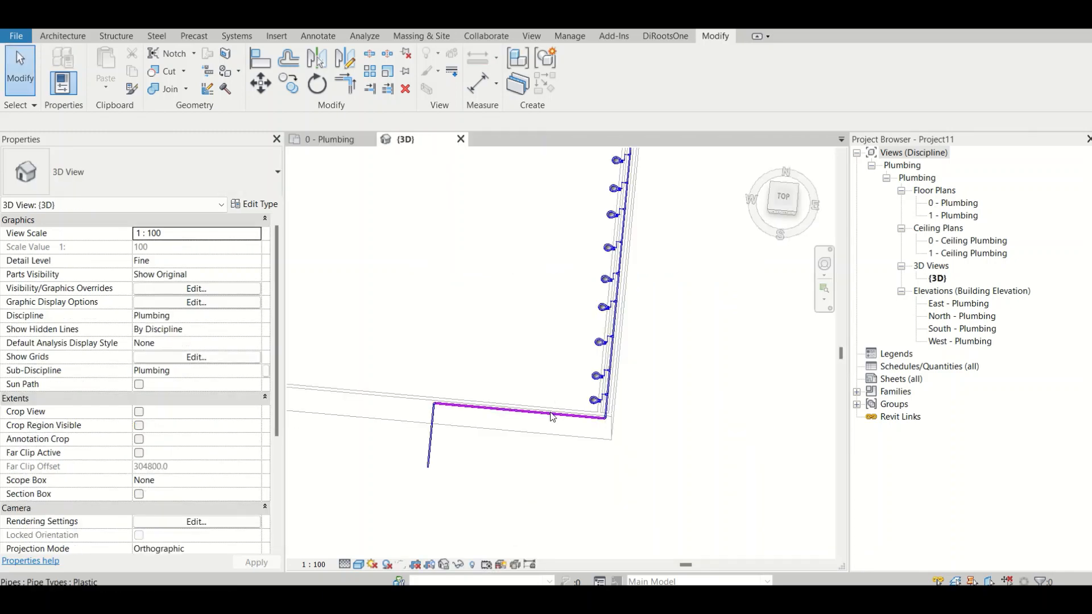
{"action": "key", "text": "Tab"}
{"action": "key", "text": "Tab"}
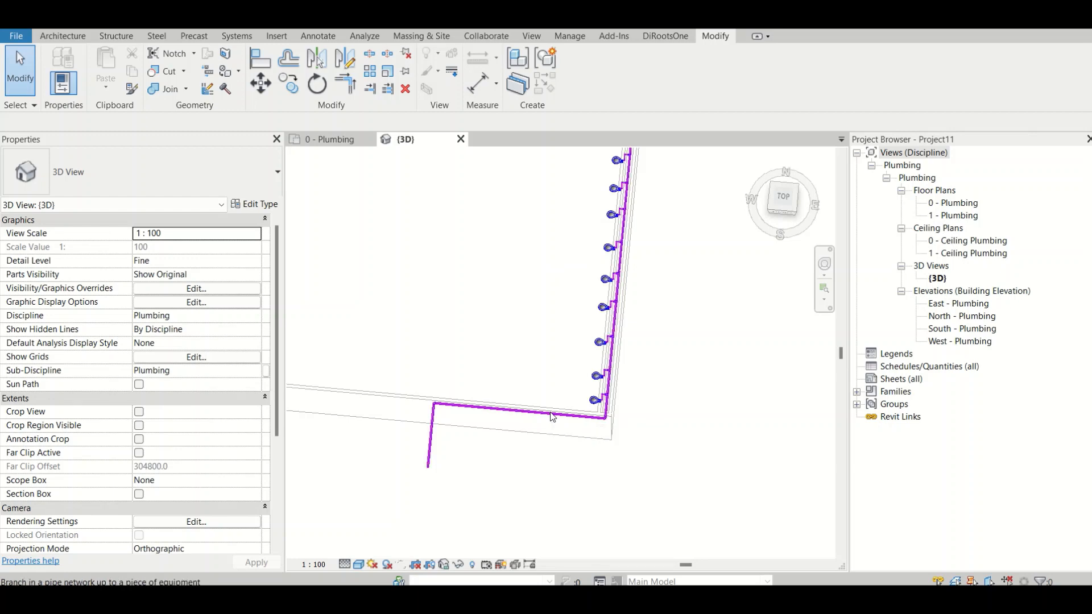
{"action": "left_click", "coordinate": [551, 417]}
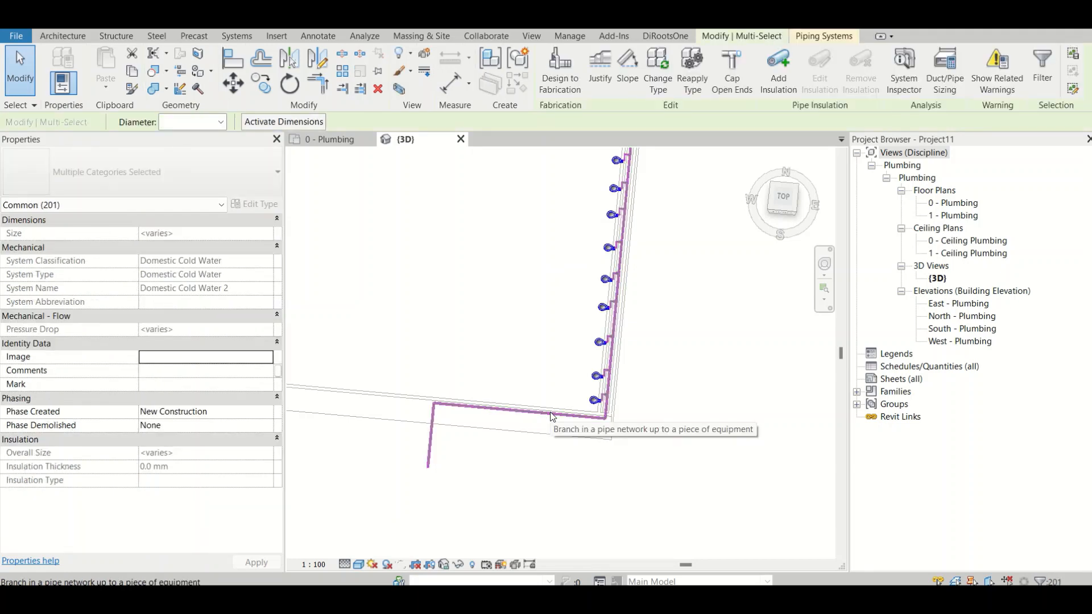
{"action": "left_click", "coordinate": [480, 324]}
{"action": "key", "text": "Tab"}
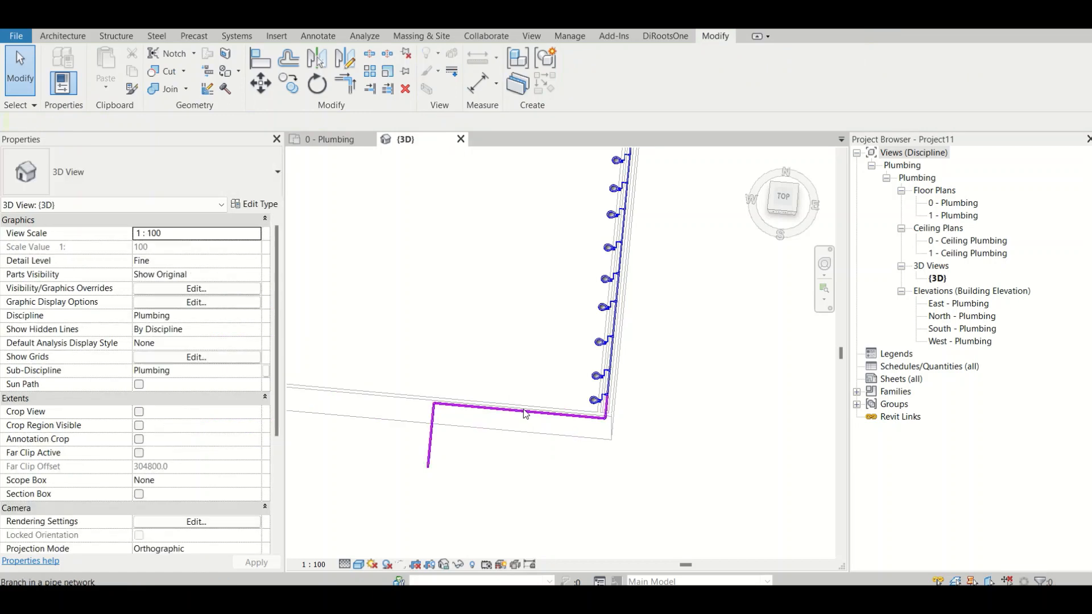
{"action": "key", "text": "Tab"}
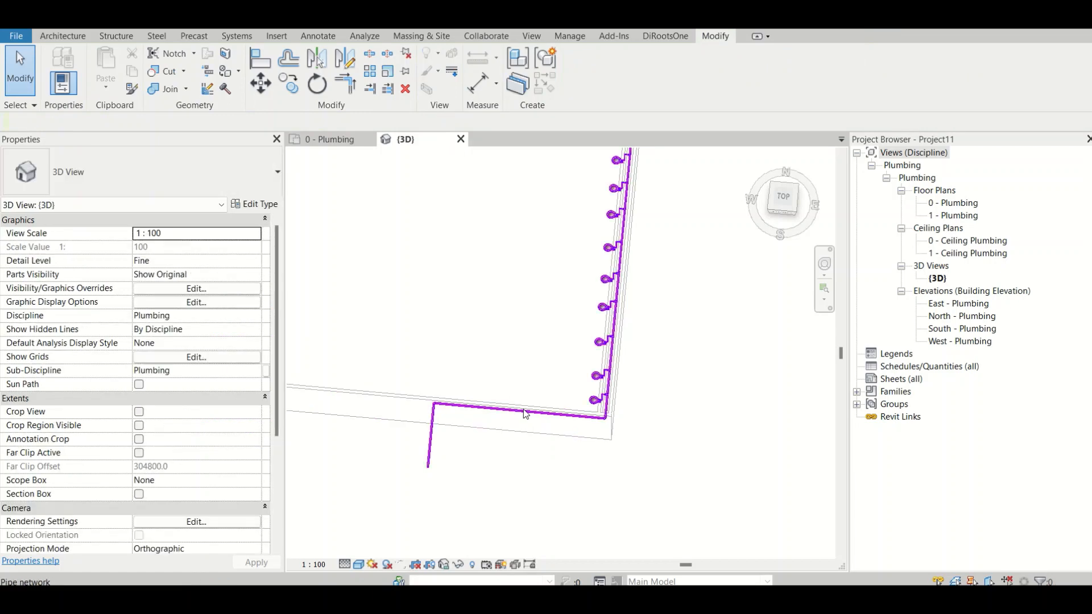
{"action": "left_click", "coordinate": [544, 320]}
{"action": "left_click", "coordinate": [674, 74]}
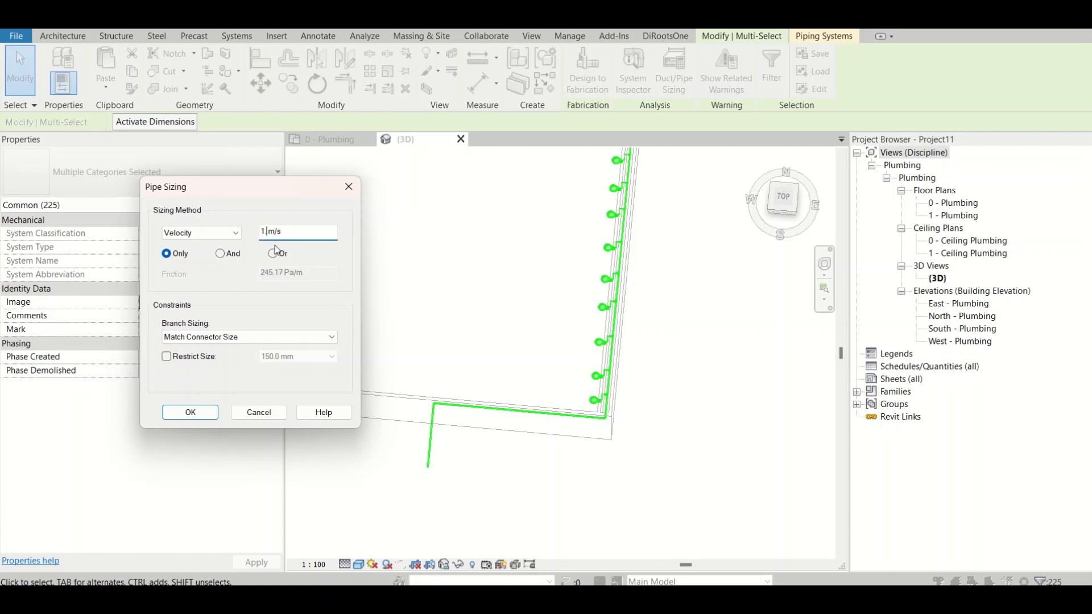
{"action": "left_click", "coordinate": [191, 411]}
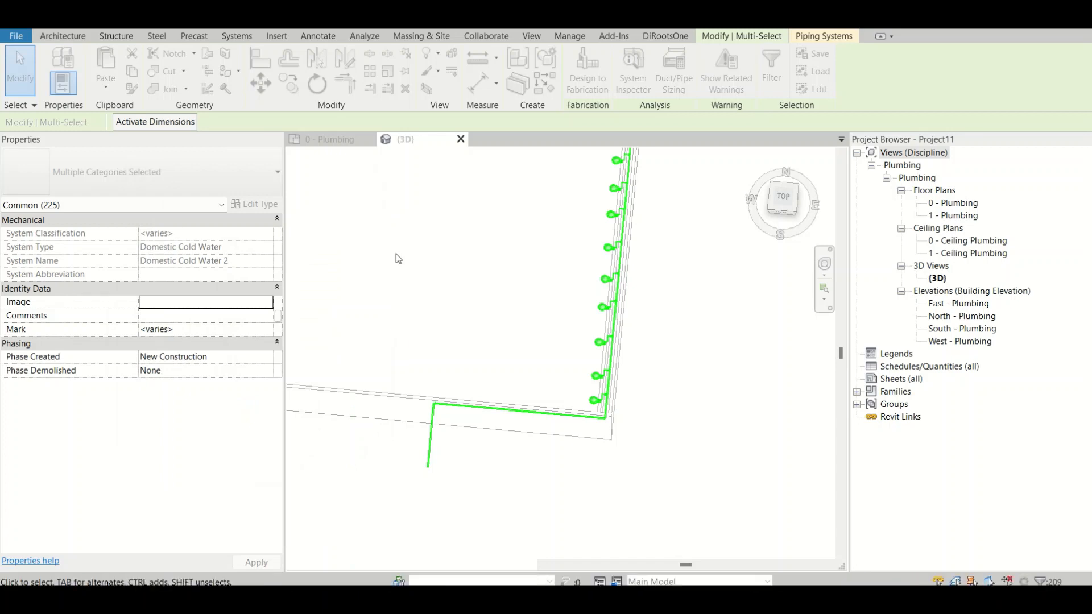
- Recheck the resized east and north mains in the 0 - Plumbing floor plan with Tag by Category, and leave the command
{"action": "left_click", "coordinate": [340, 137]}
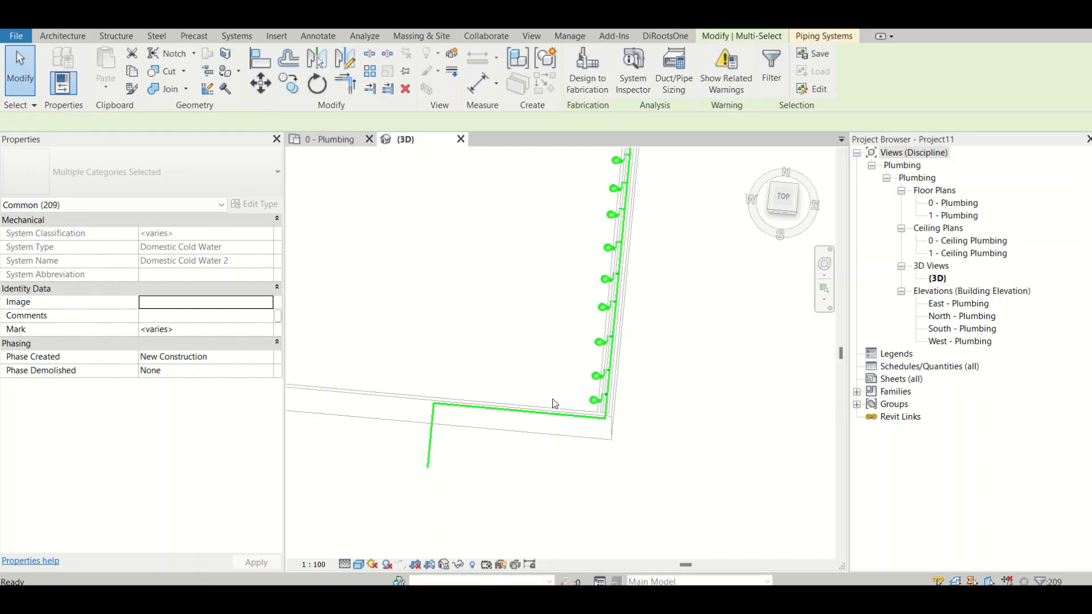
{"action": "scroll", "coordinate": [597, 512], "scroll_direction": "up", "scroll_amount": 4}
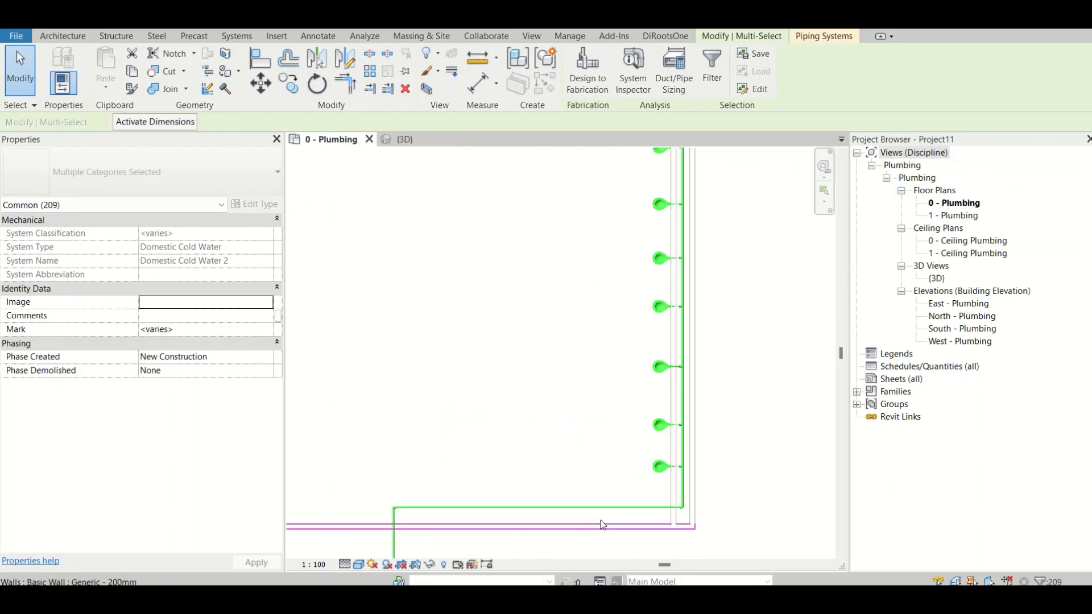
{"action": "key", "text": "t"}
{"action": "key", "text": "g"}
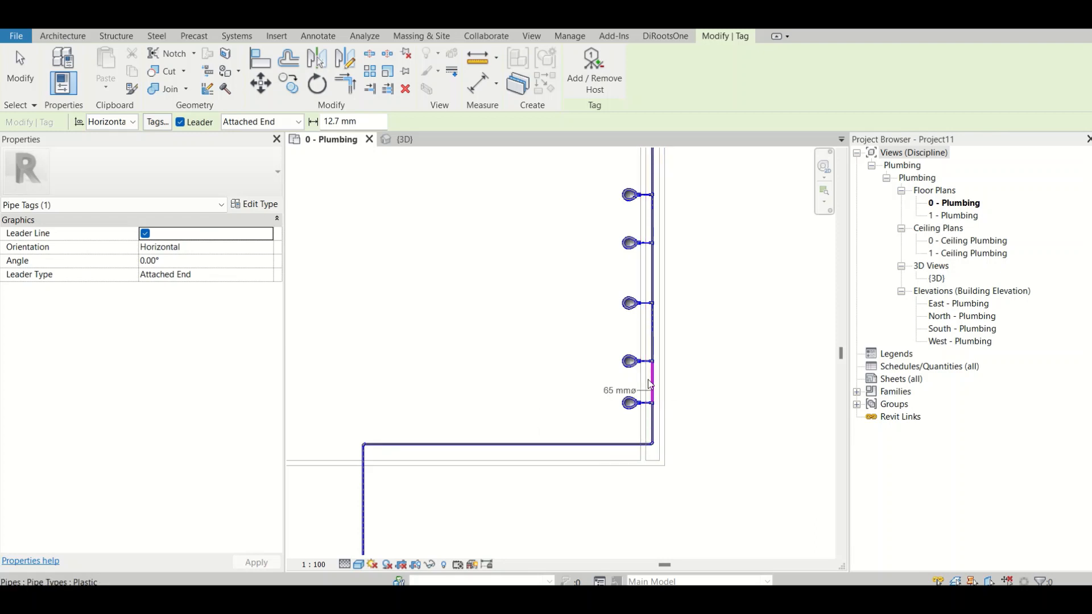
{"action": "middle_click_drag", "start_coordinate": [654, 284], "coordinate": [682, 452]}
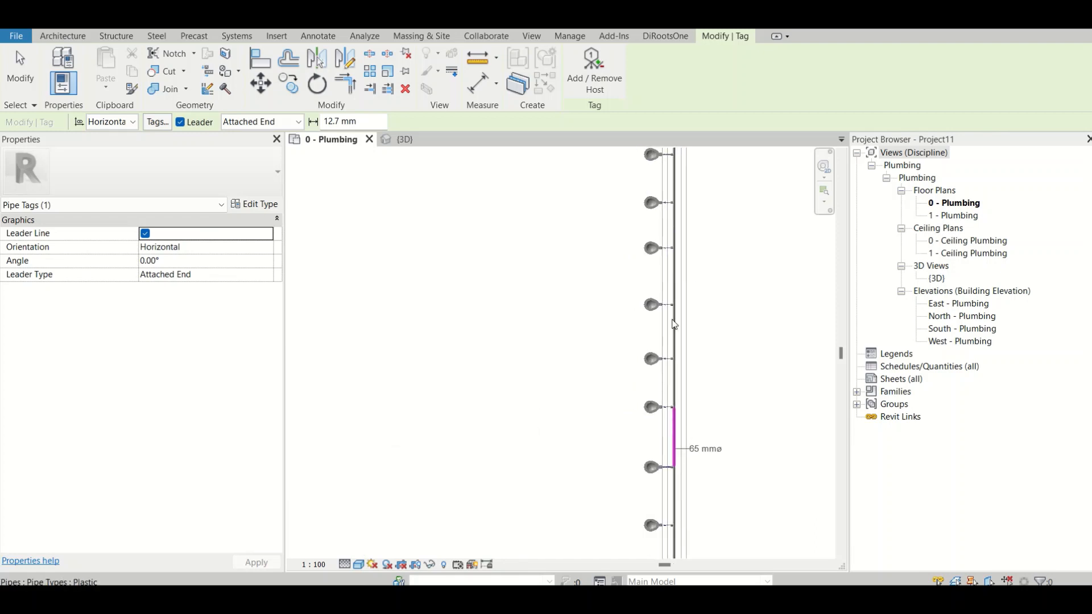
{"action": "middle_click_drag", "start_coordinate": [685, 289], "coordinate": [683, 469]}
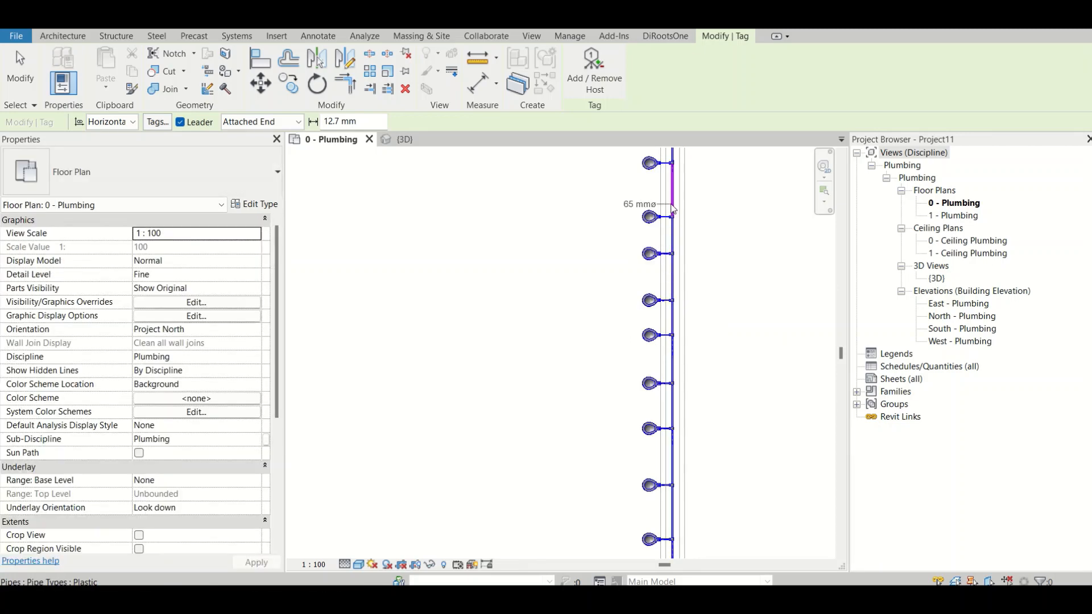
{"action": "middle_click_drag", "start_coordinate": [681, 203], "coordinate": [685, 388]}
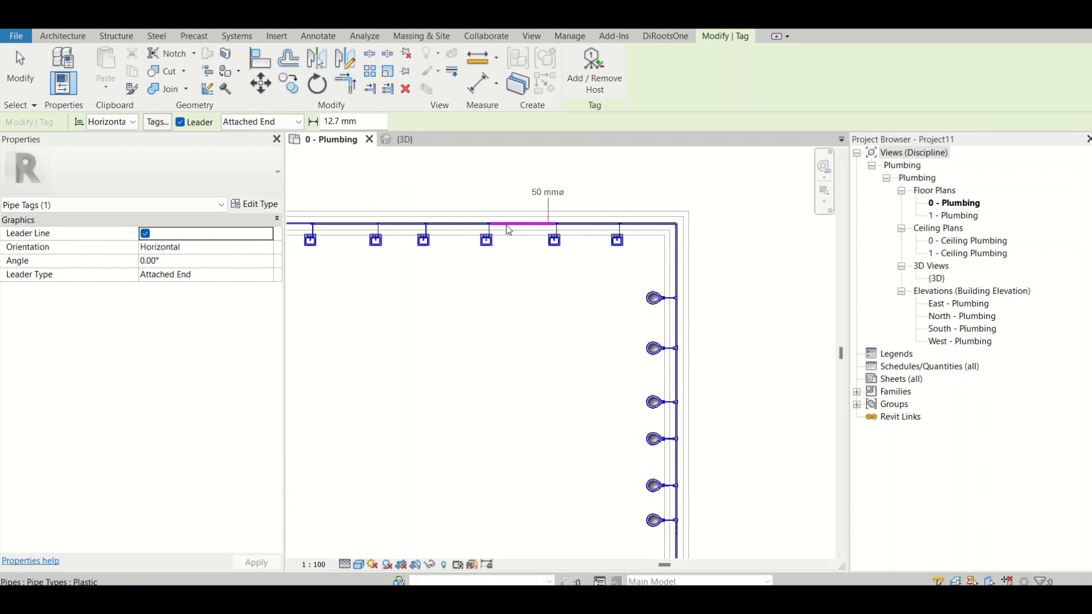
{"action": "middle_click_drag", "start_coordinate": [482, 235], "coordinate": [609, 234]}
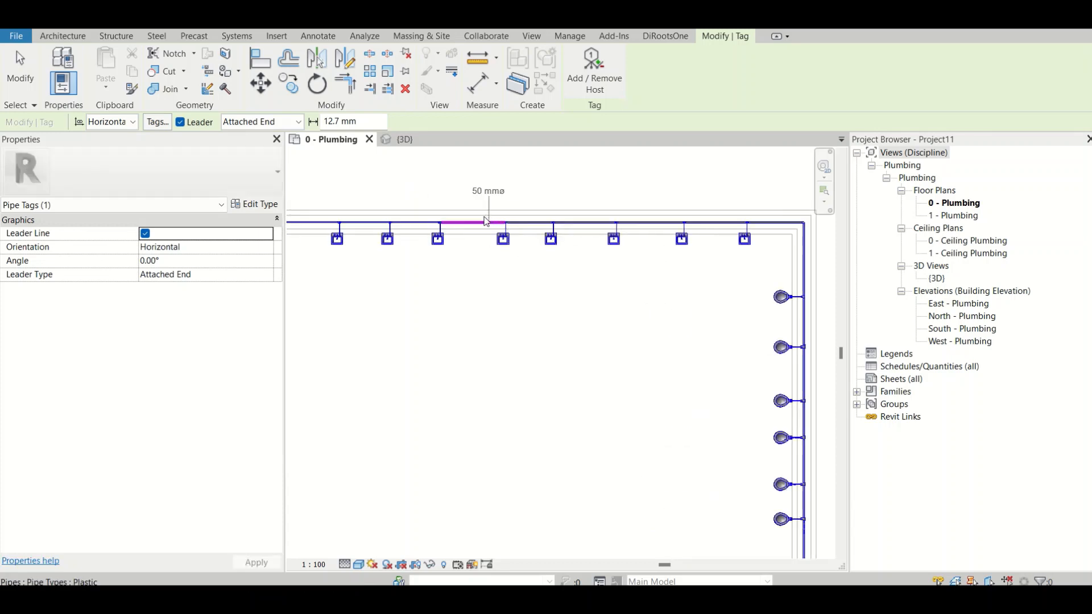
{"action": "middle_click_drag", "start_coordinate": [401, 228], "coordinate": [560, 240]}
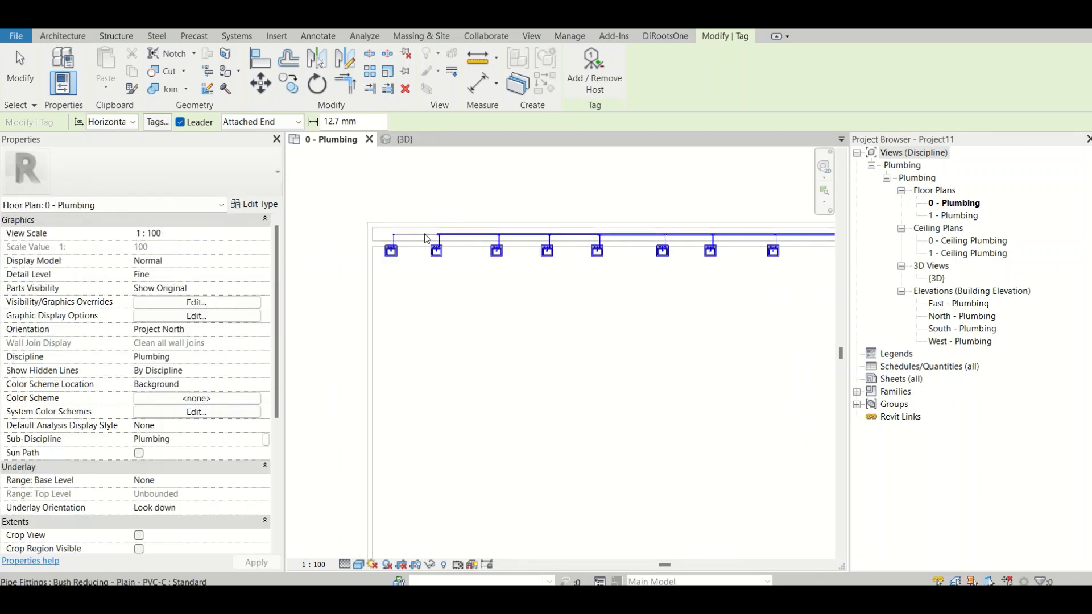
{"action": "scroll", "coordinate": [457, 339], "scroll_direction": "down", "scroll_amount": 1}
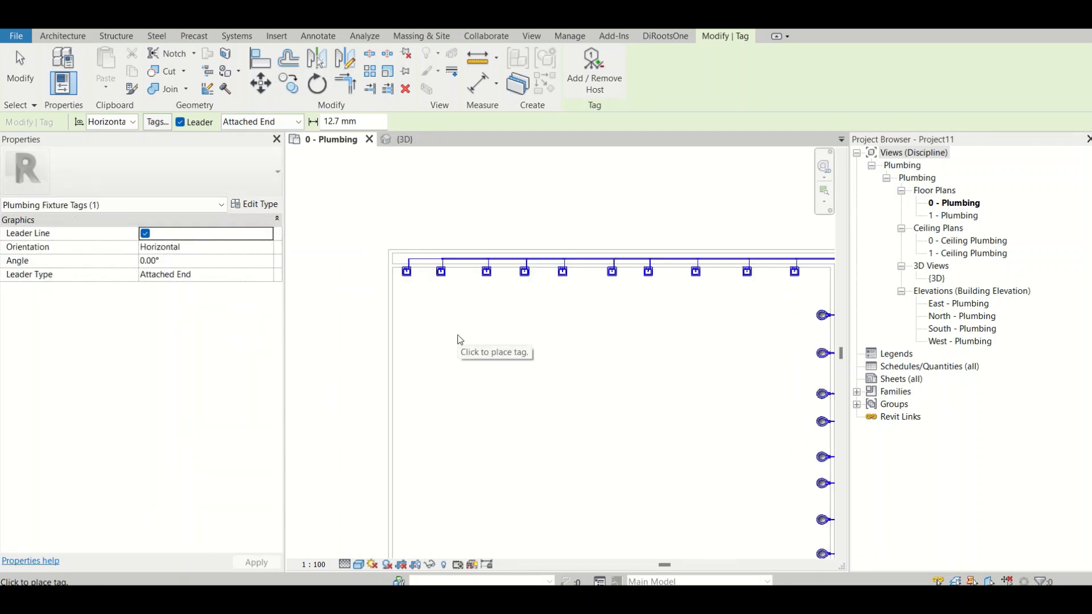
{"action": "key", "text": "Escape"}
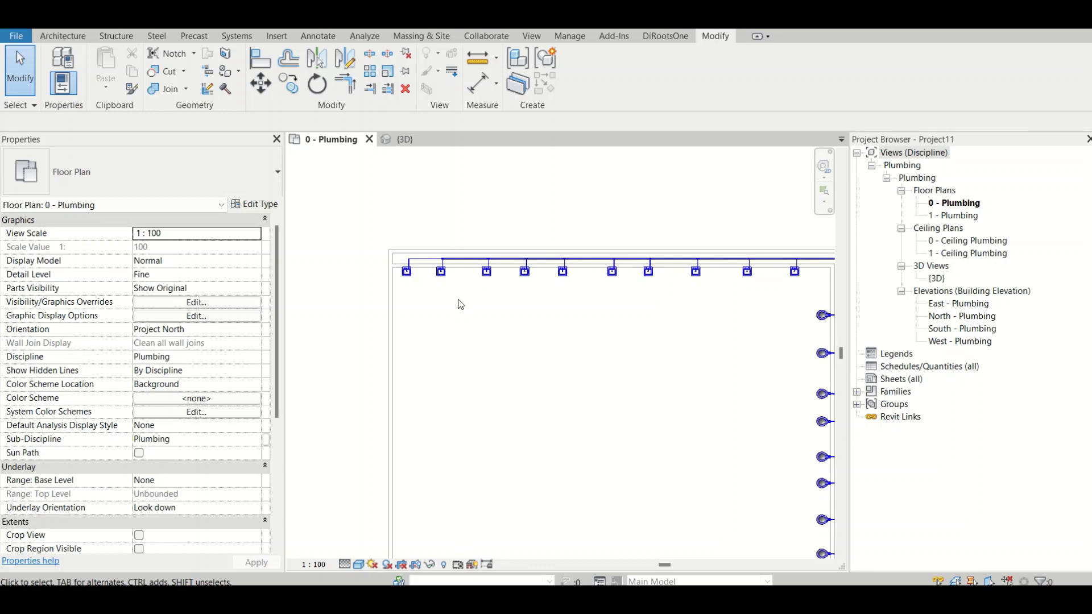
- Return to the 3D view and examine the resized cold water network obliquely from the southeast
{"action": "left_click", "coordinate": [418, 142]}
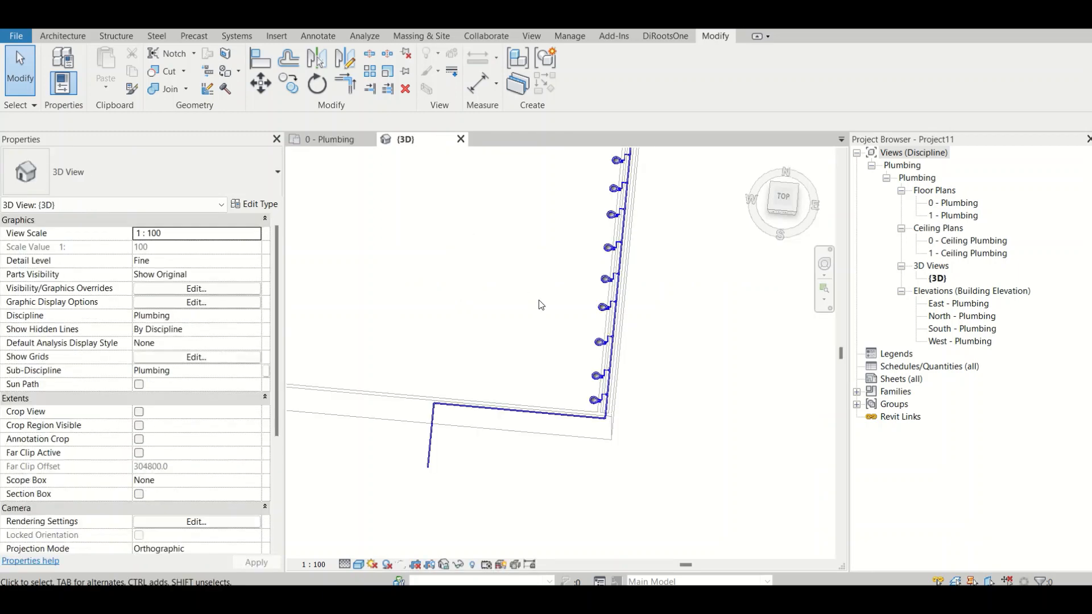
{"action": "middle_click_drag", "start_coordinate": [526, 390], "coordinate": [526, 358], "text": "shift"}
{"action": "scroll", "coordinate": [550, 393], "scroll_direction": "down", "scroll_amount": 2}
{"action": "scroll", "coordinate": [565, 353], "scroll_direction": "up", "scroll_amount": 5}
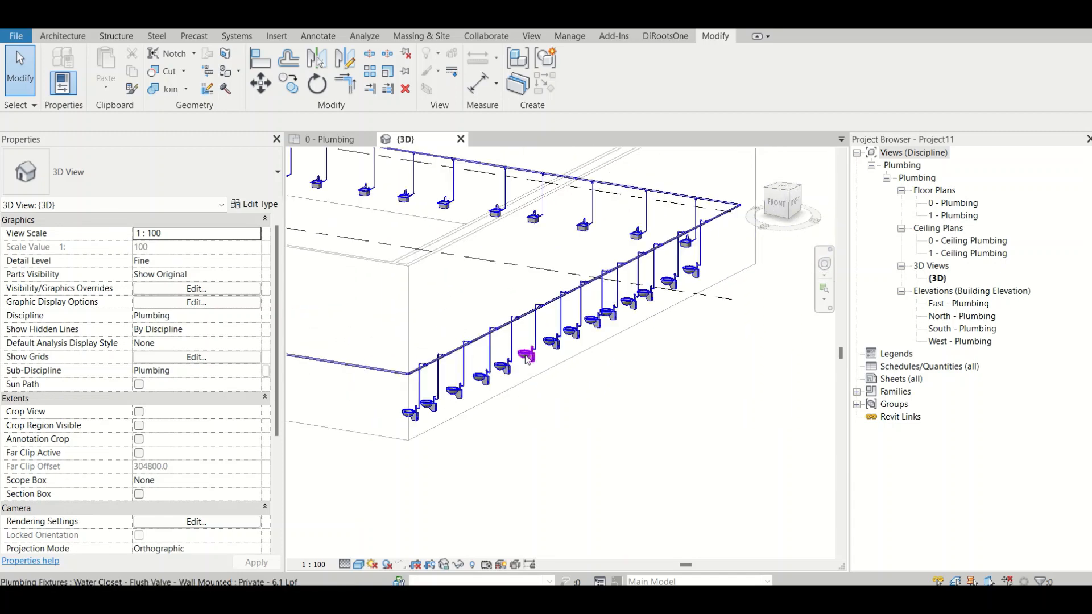